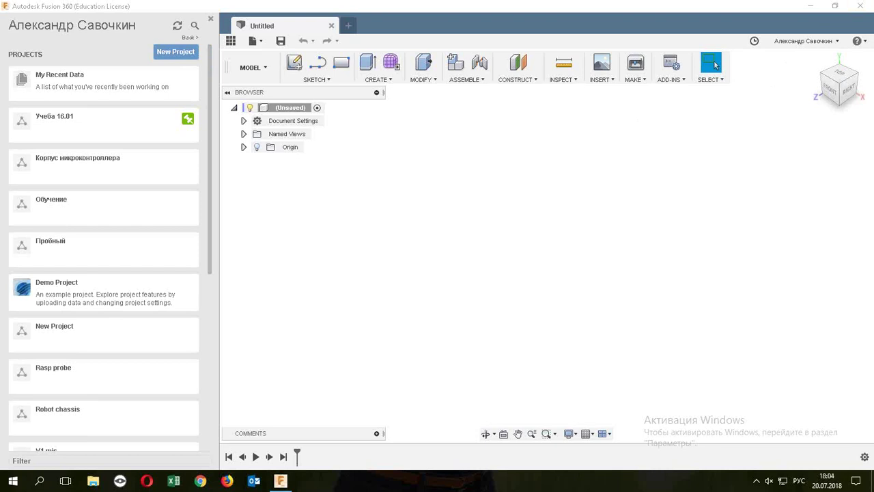
# Create the project Канистра in the Data panel and open its empty folder.
pyautogui.click(174, 55)
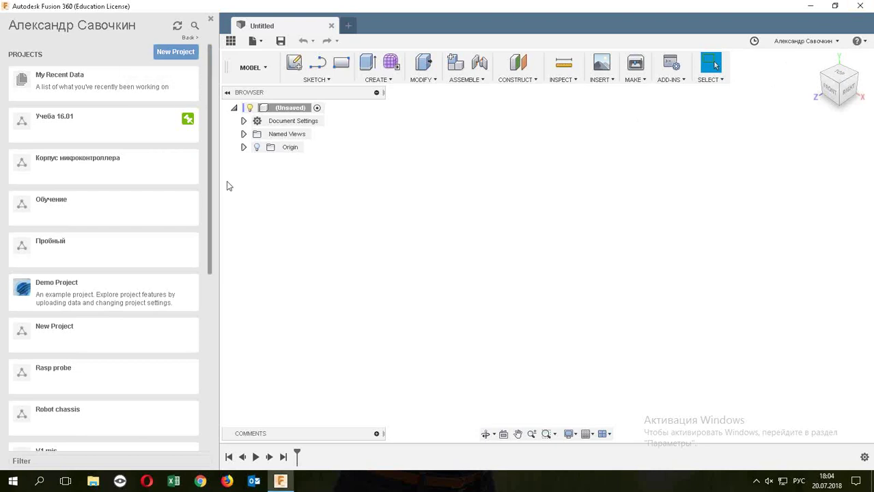
pyautogui.hotkey('alt', 'shift')
pyautogui.write('R')
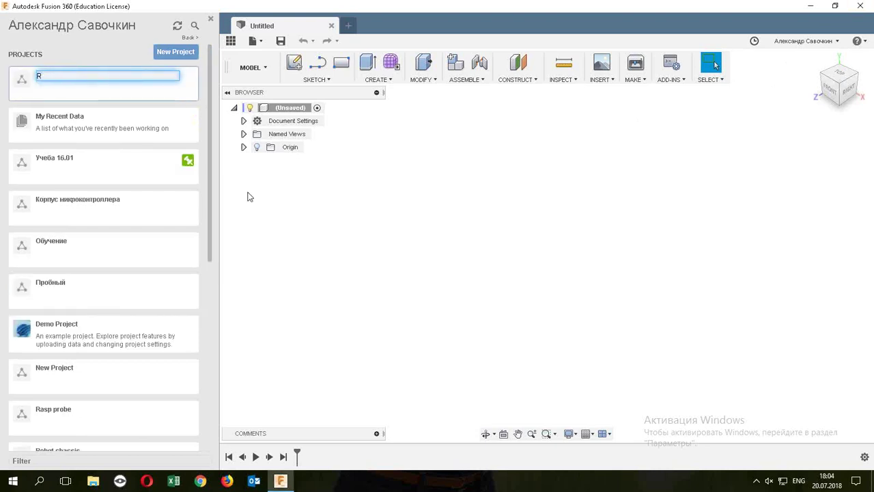
pyautogui.write('К')
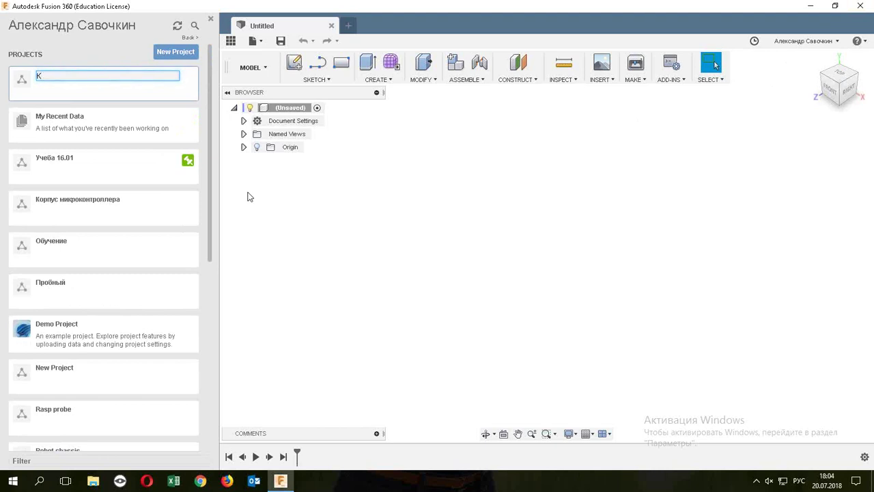
pyautogui.write('анистра')
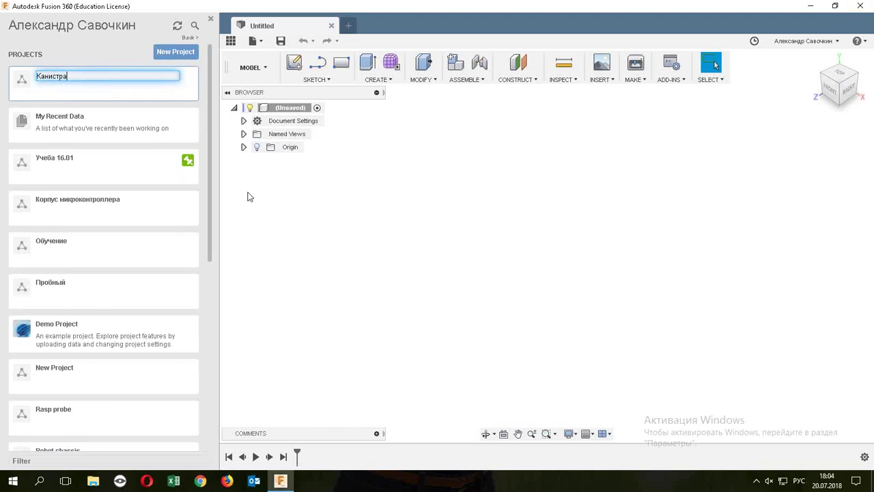
pyautogui.press('Return')
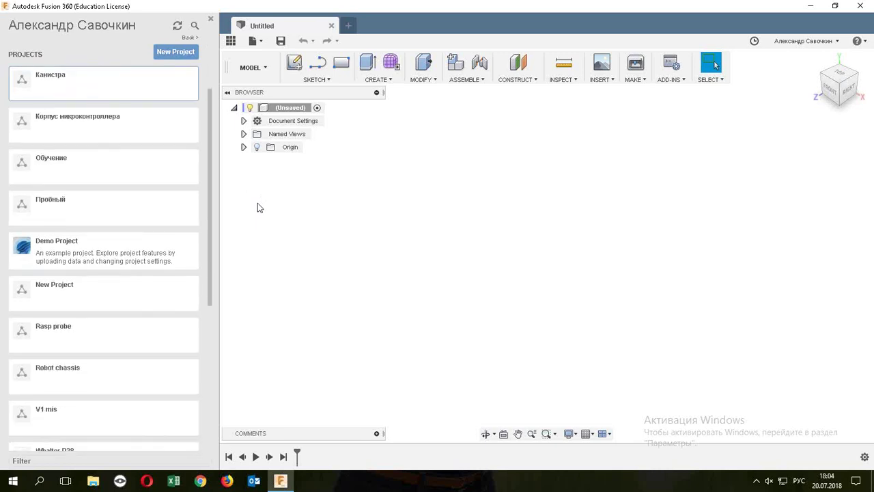
pyautogui.click(159, 89)
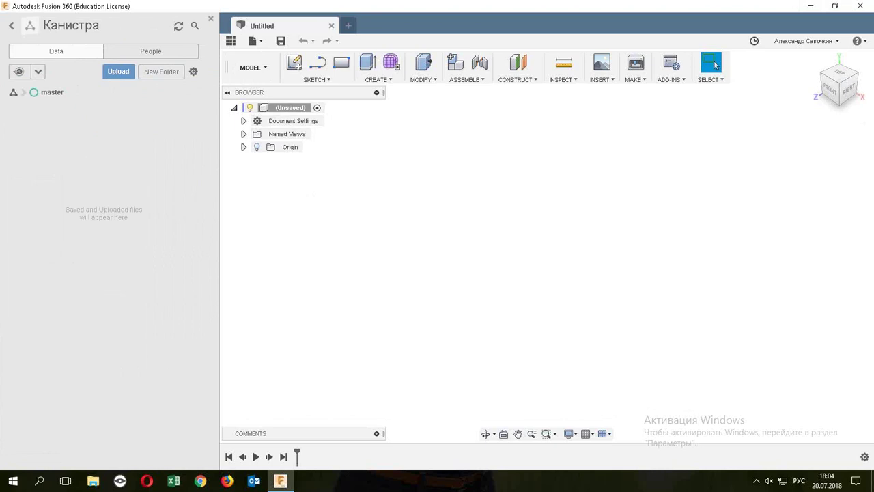
pyautogui.moveTo(873, 89); pyautogui.dragTo(549, 88)
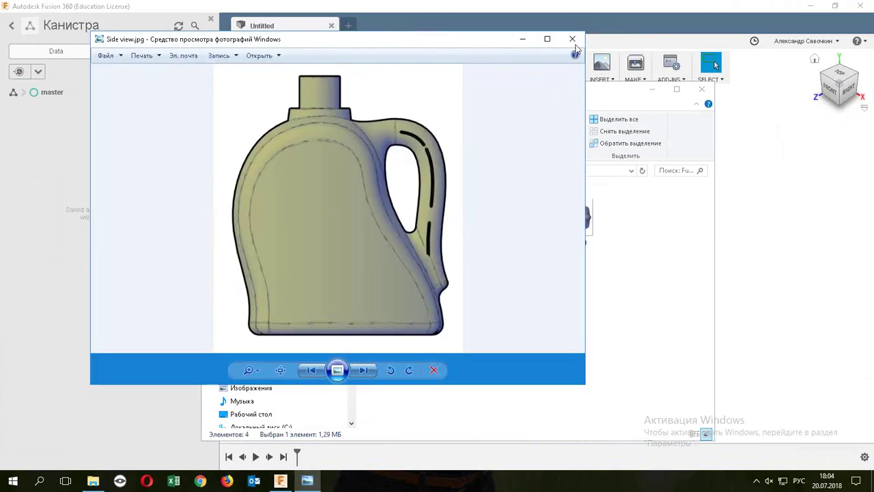
pyautogui.click(574, 34)
pyautogui.click(584, 215)
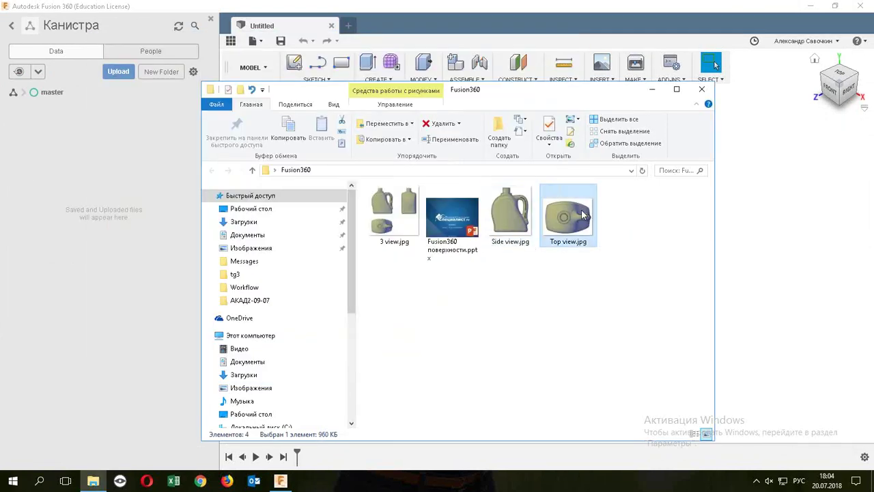
pyautogui.doubleClick(584, 215)
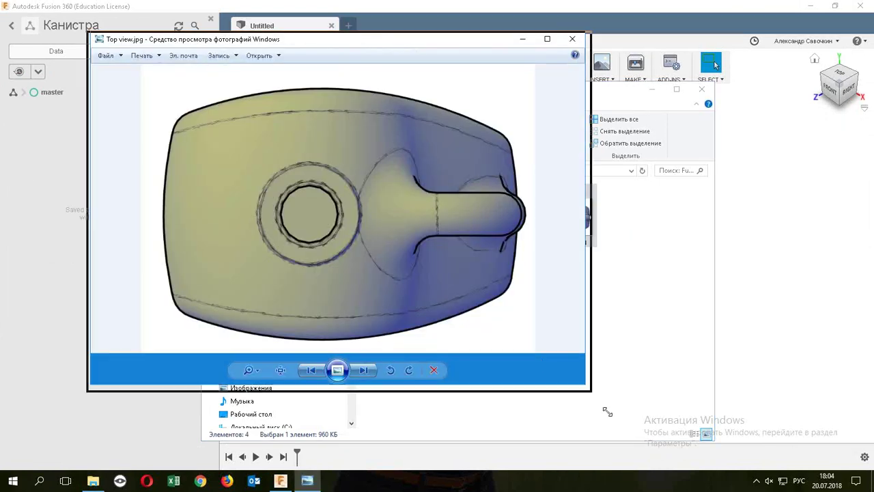
pyautogui.moveTo(607, 412); pyautogui.dragTo(662, 442)
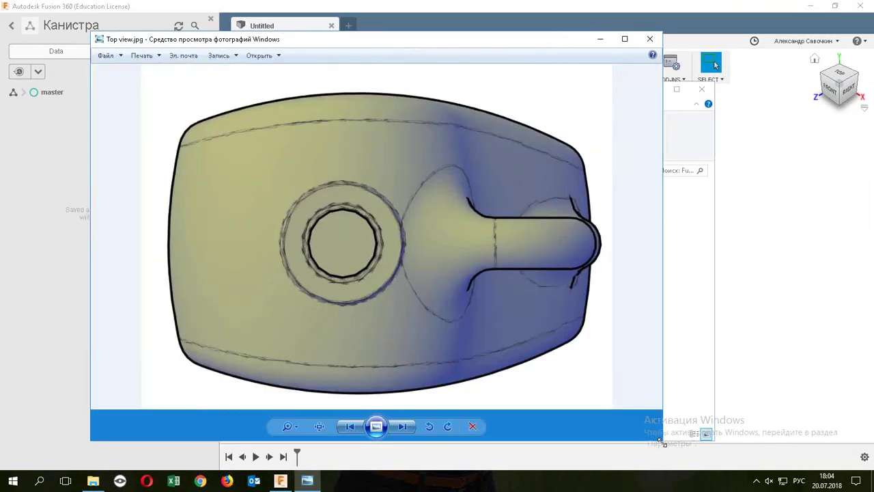
pyautogui.click(650, 40)
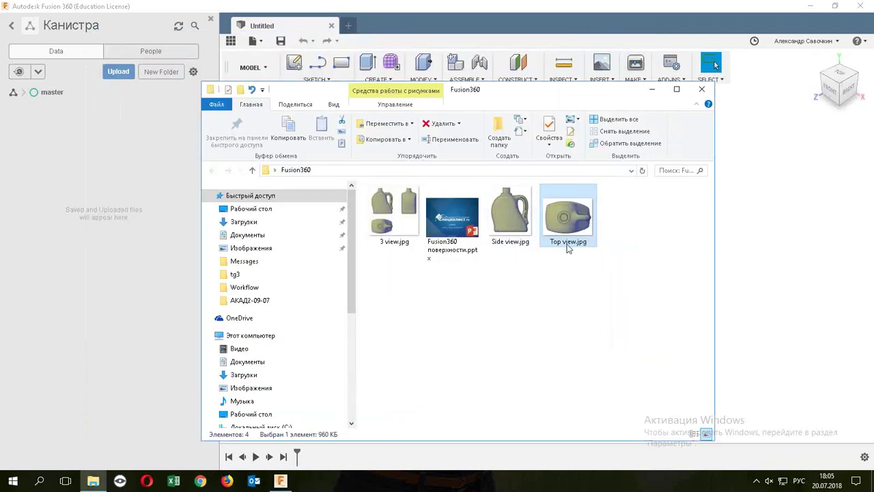
pyautogui.moveTo(566, 92); pyautogui.dragTo(873, 7)
pyautogui.click(751, 171)
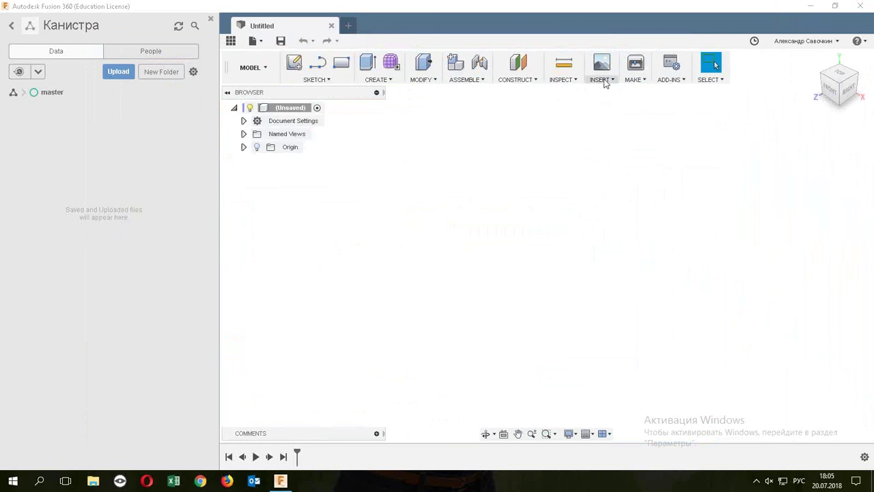
# Start an attached canvas on the XY plane using Side view.jpg from the Fusion360 folder.
pyautogui.click(244, 148)
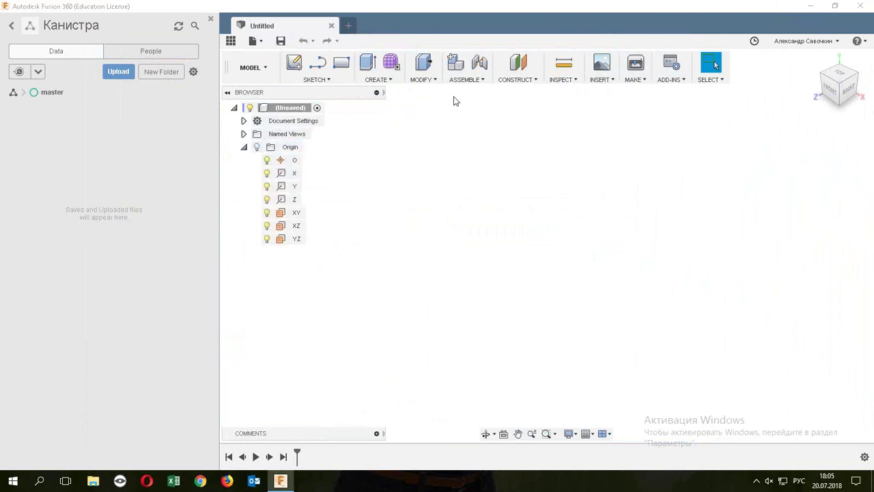
pyautogui.click(604, 66)
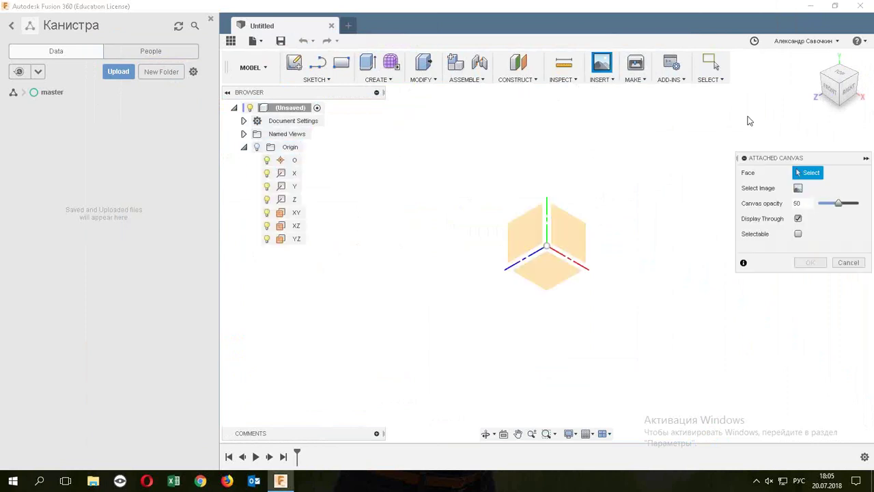
pyautogui.moveTo(790, 157); pyautogui.dragTo(716, 161)
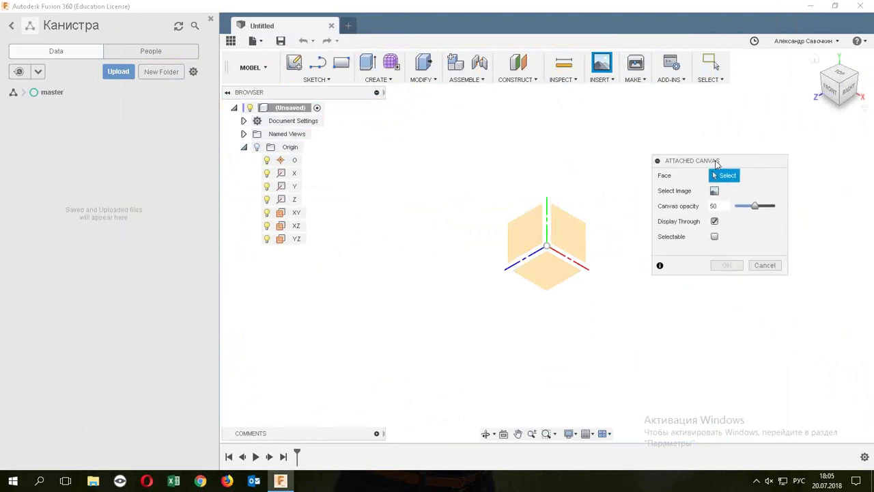
pyautogui.click(572, 240)
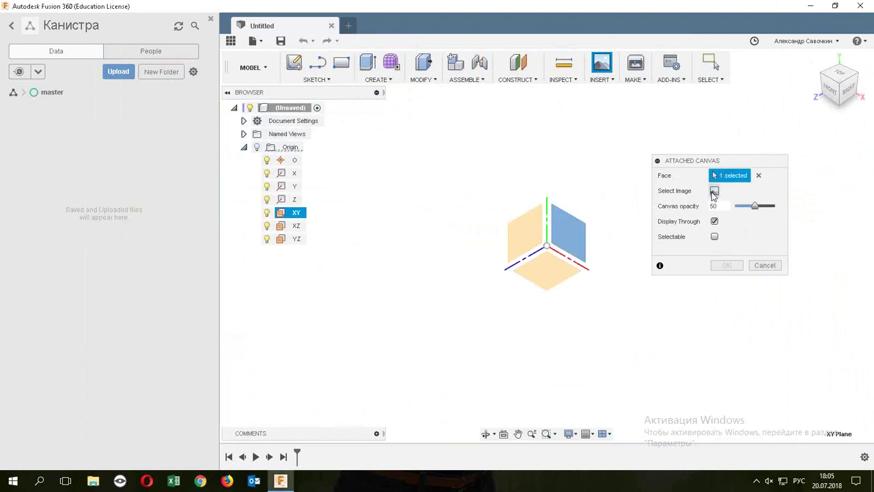
pyautogui.click(714, 191)
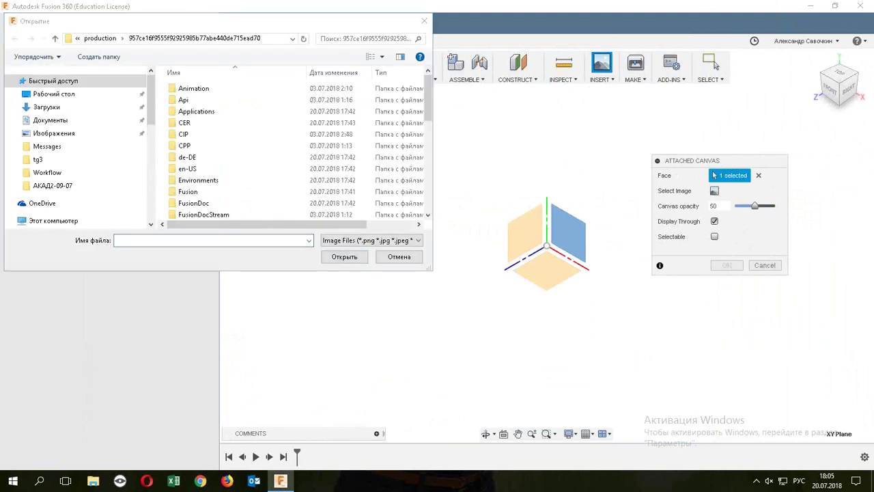
pyautogui.click(273, 38)
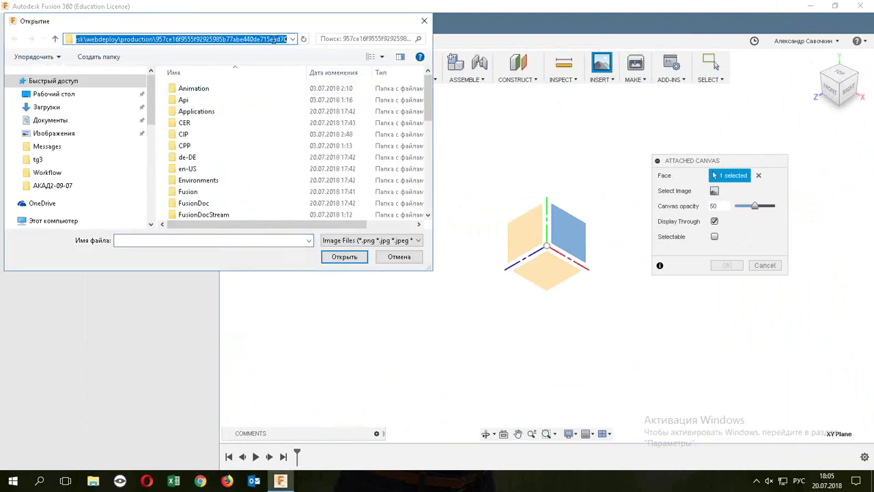
pyautogui.write('C:\\Users\\student\\Desktop\\Fusion360')
pyautogui.press('Return')
pyautogui.click(265, 109)
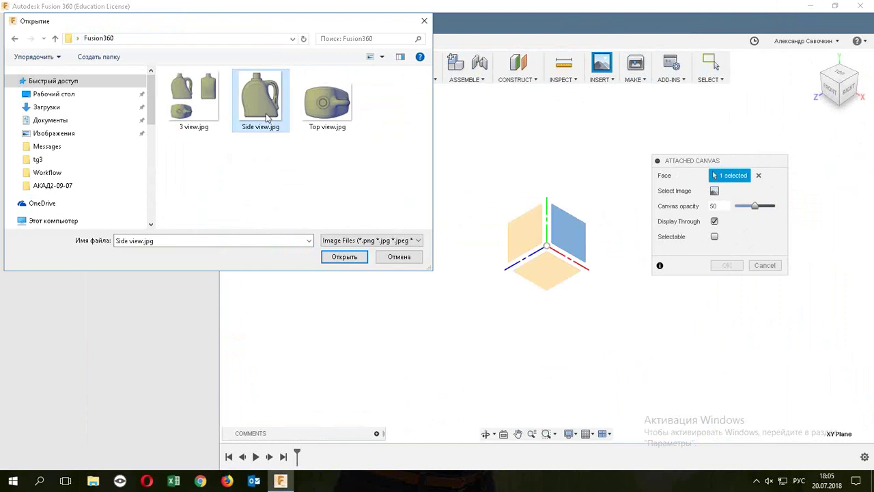
pyautogui.click(343, 258)
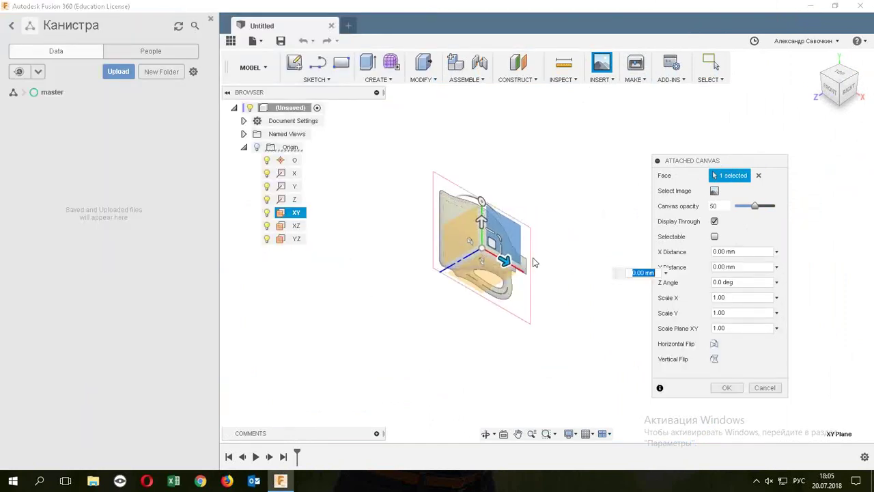
# Rotate the image so the bottle stands upright, reposition it, and confirm the canvas.
pyautogui.keyDown('shift'); pyautogui.moveTo(564, 284); pyautogui.dragTo(576, 253, button='middle'); pyautogui.keyUp('shift')
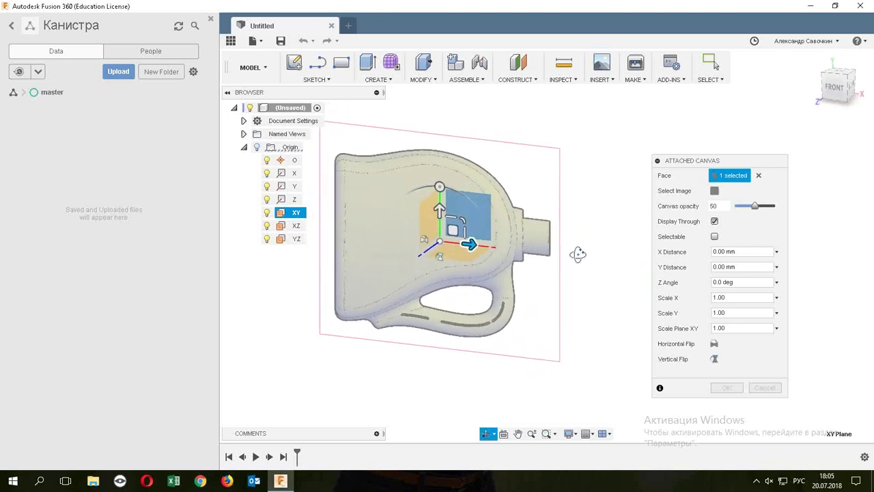
pyautogui.moveTo(444, 185)
pyautogui.mouseDown()
pyautogui.moveTo(396, 212)
pyautogui.moveTo(387, 236)
pyautogui.mouseUp()
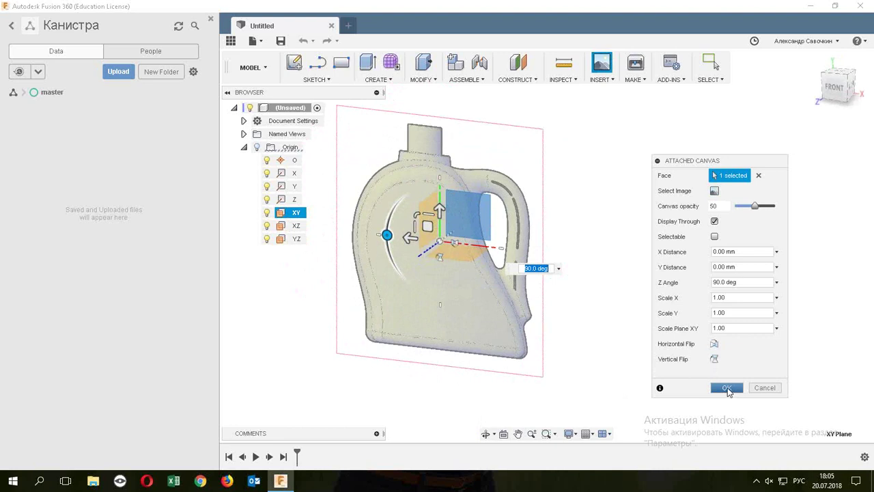
pyautogui.moveTo(427, 223)
pyautogui.mouseDown()
pyautogui.moveTo(511, 113)
pyautogui.moveTo(515, 158)
pyautogui.mouseUp()
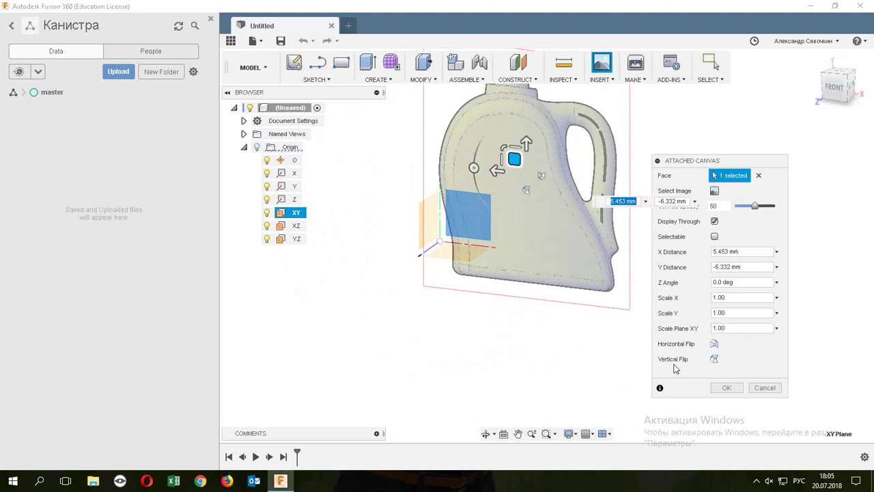
pyautogui.click(726, 387)
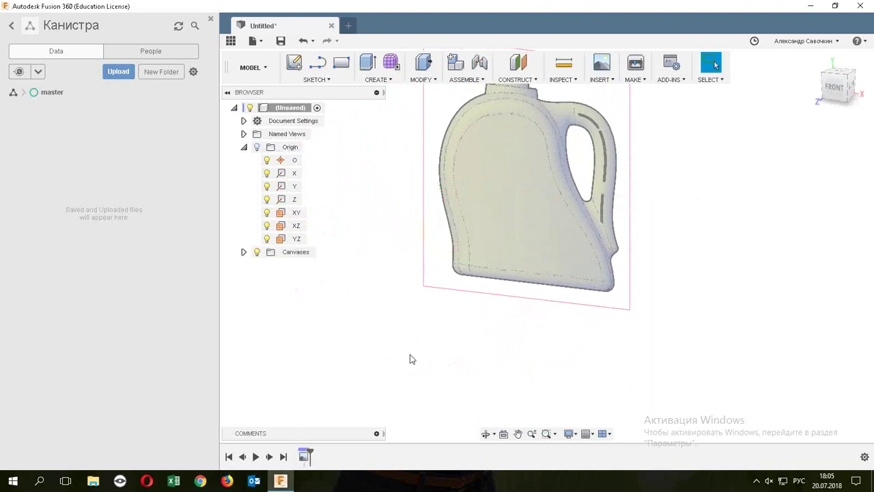
# Orbit to face the canvas and expand the Canvases folder to show Side view.
pyautogui.moveTo(489, 233)
pyautogui.keyDown('shift'); pyautogui.mouseDown(button='middle')
pyautogui.moveTo(546, 164)
pyautogui.moveTo(538, 217)
pyautogui.moveTo(560, 197)
pyautogui.mouseUp(button='middle'); pyautogui.keyUp('shift')
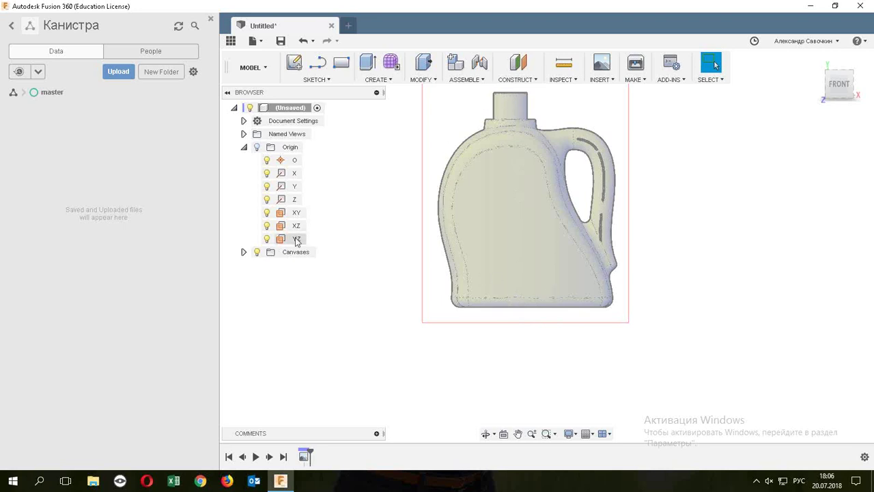
pyautogui.click(244, 252)
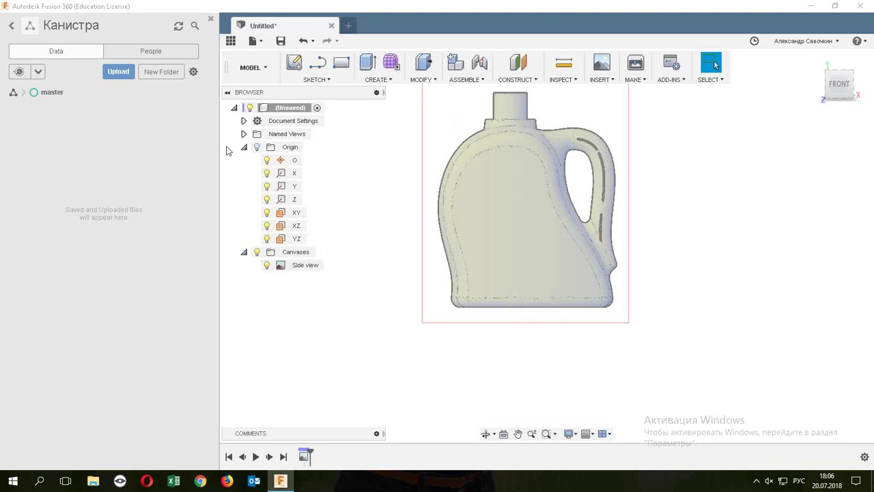
# Calibrate the Side view canvas to 300 mm between two points down to the bottle's base.
pyautogui.rightClick(306, 267)
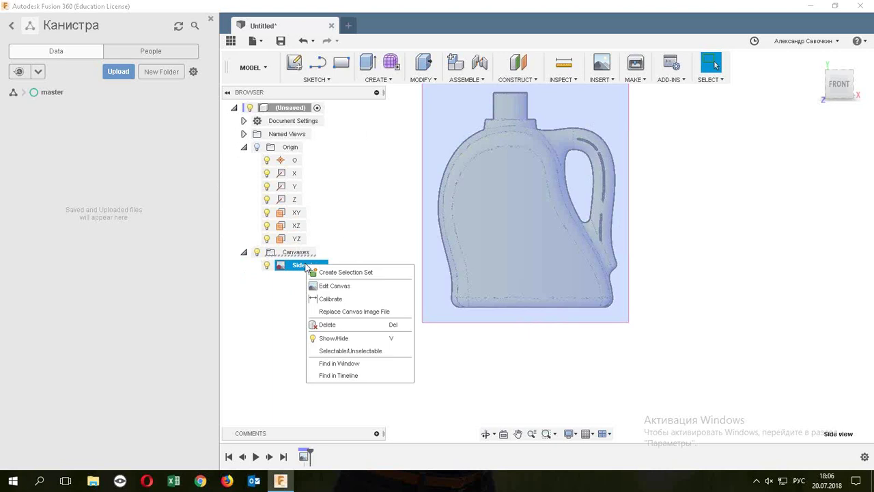
pyautogui.click(330, 298)
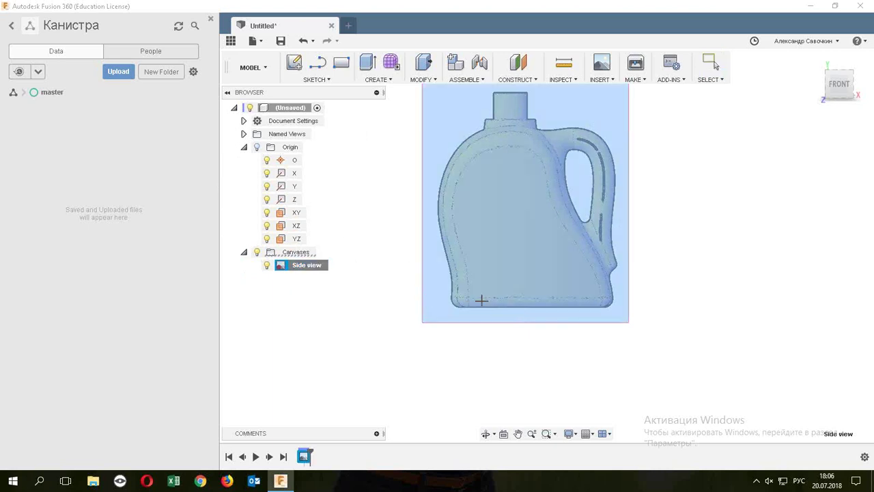
pyautogui.scroll(-1, 480, 298)
pyautogui.scroll(1, 517, 135)
pyautogui.scroll(1, 513, 135)
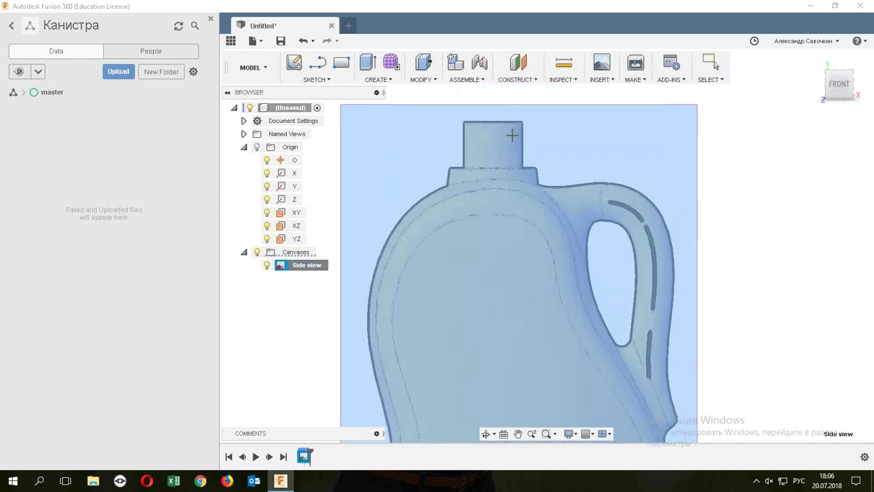
pyautogui.scroll(1, 508, 131)
pyautogui.scroll(-1, 507, 209)
pyautogui.scroll(-1, 511, 279)
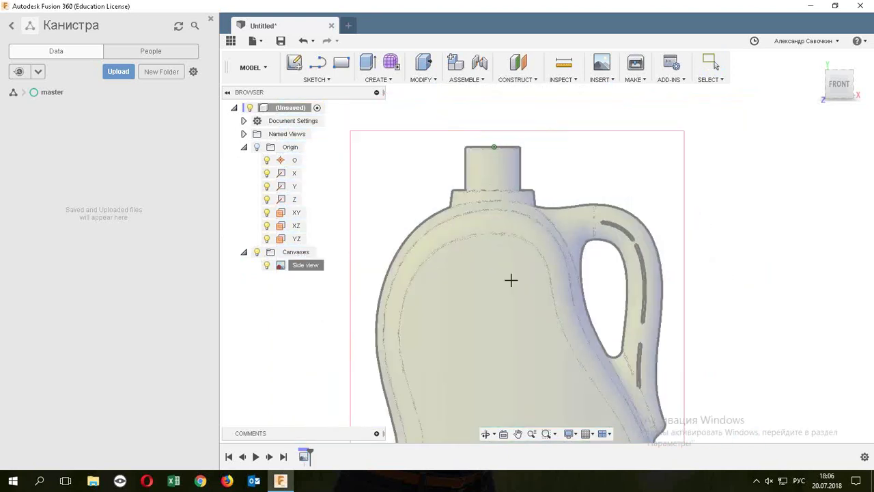
pyautogui.scroll(-1, 505, 325)
pyautogui.scroll(-1, 502, 364)
pyautogui.scroll(1, 502, 364)
pyautogui.scroll(1, 501, 366)
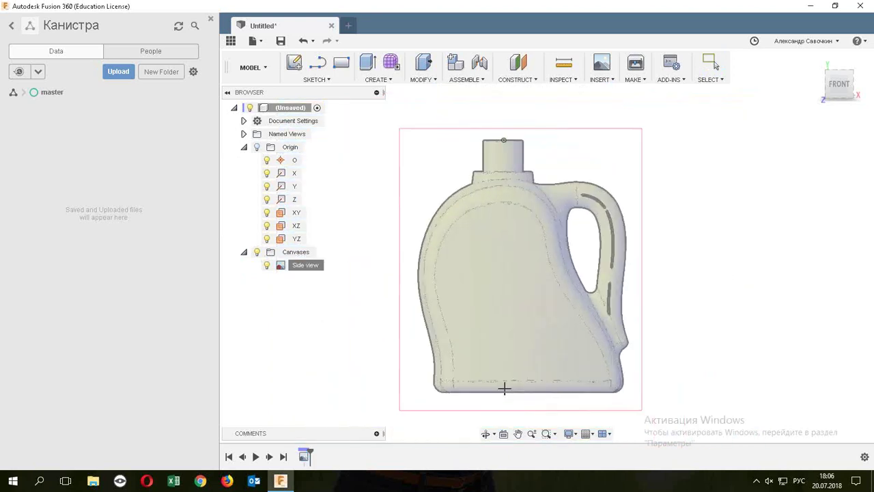
pyautogui.scroll(1, 504, 388)
pyautogui.click(504, 393)
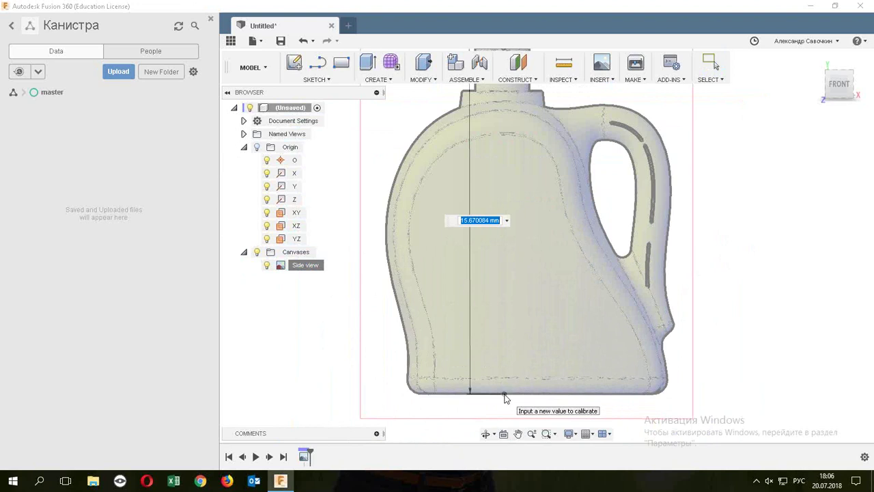
pyautogui.write('300')
pyautogui.press('Return')
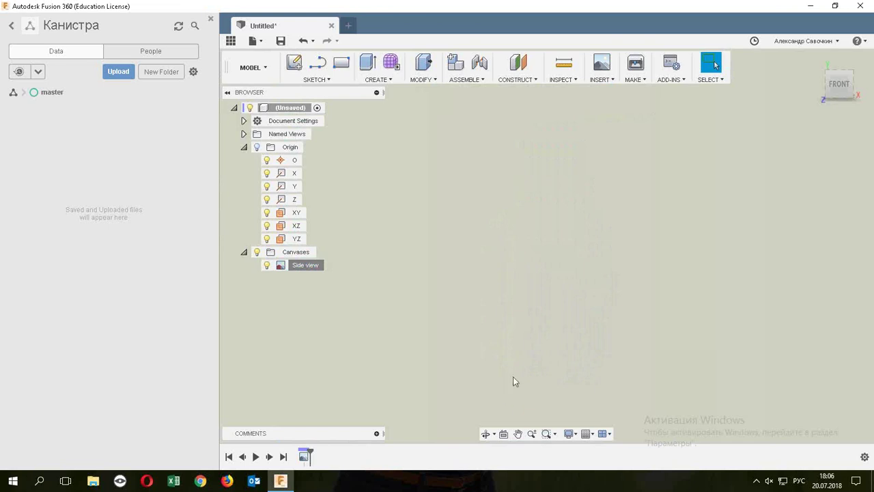
# Fit the calibrated image in view and orbit to see it at an angle.
pyautogui.press('F6')
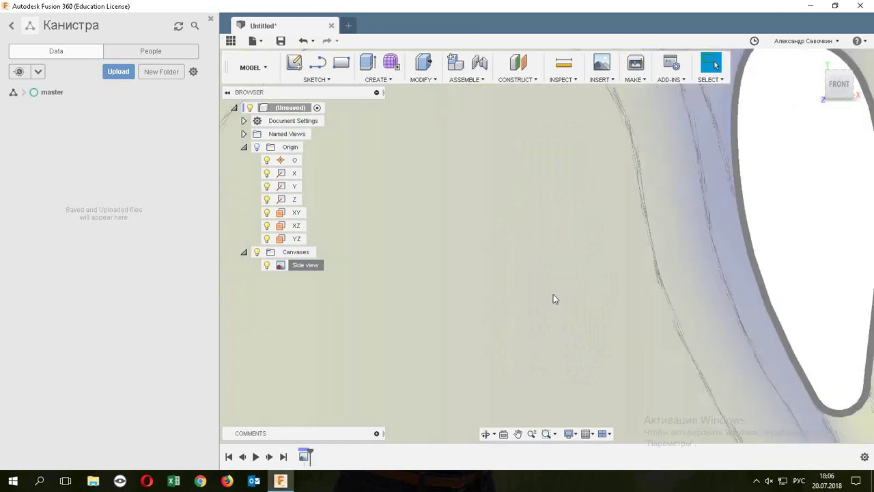
pyautogui.scroll(-3, 553, 301)
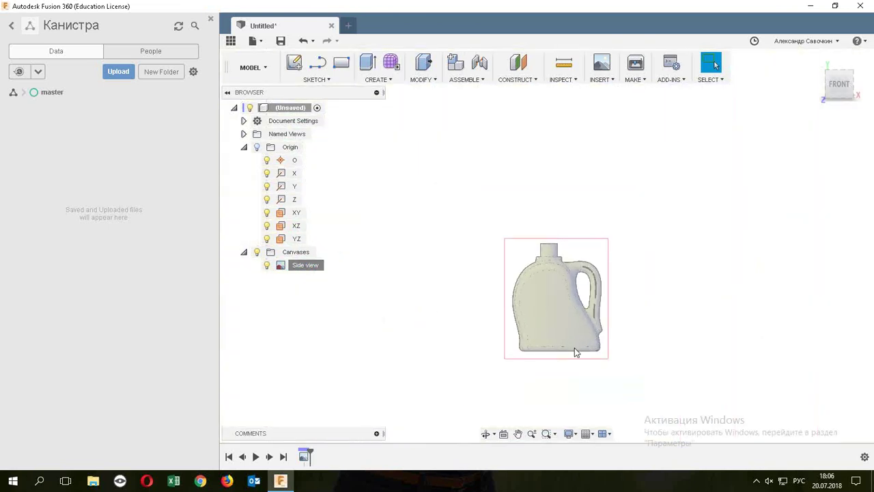
pyautogui.press('F4')
pyautogui.moveTo(544, 363)
pyautogui.mouseDown()
pyautogui.moveTo(509, 394)
pyautogui.moveTo(585, 363)
pyautogui.moveTo(544, 385)
pyautogui.mouseUp()
pyautogui.press('Escape')
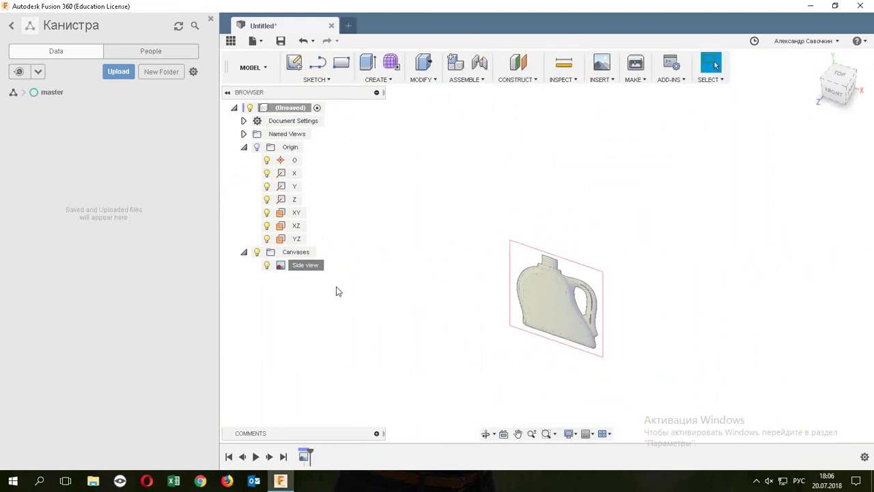
# Edit the Side view canvas with the origin shown and the view set to FRONT.
pyautogui.click(305, 267)
pyautogui.rightClick(305, 269)
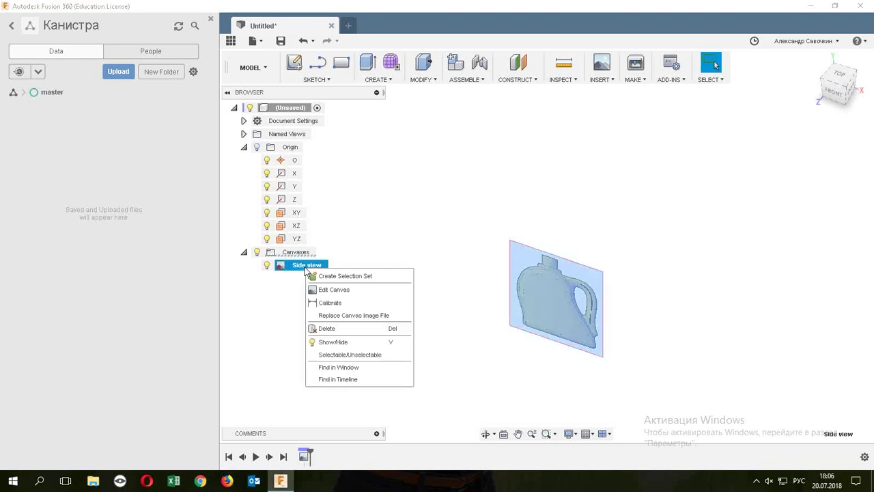
pyautogui.click(333, 289)
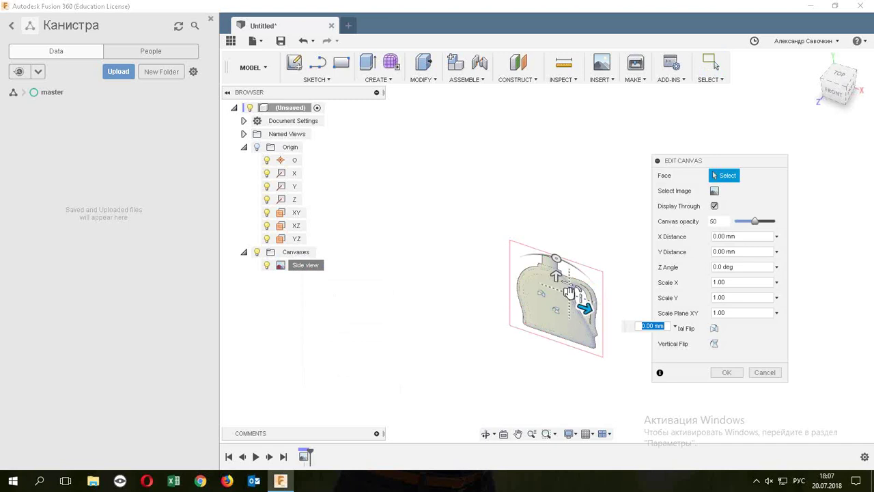
pyautogui.scroll(-3, 570, 292)
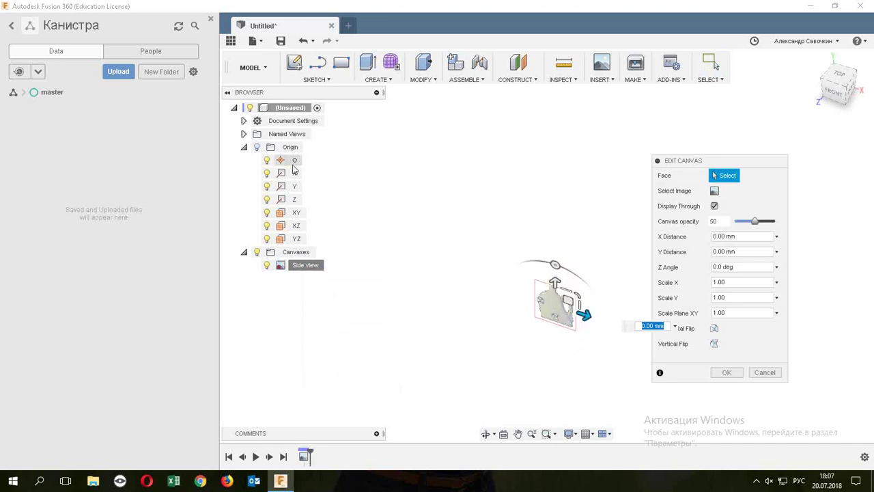
pyautogui.click(257, 148)
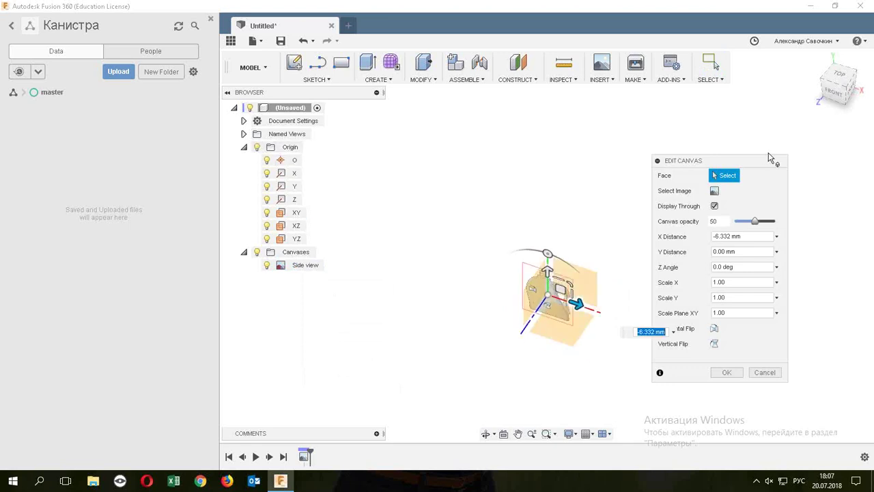
pyautogui.click(834, 96)
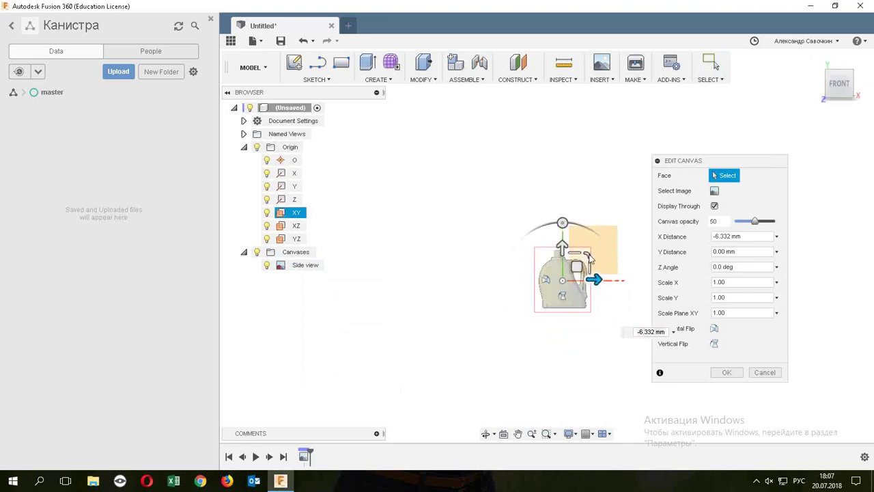
# Drag the image to X 103.111 mm, Y 140.454 mm, putting the canister's corner at the origin.
pyautogui.scroll(5, 590, 265)
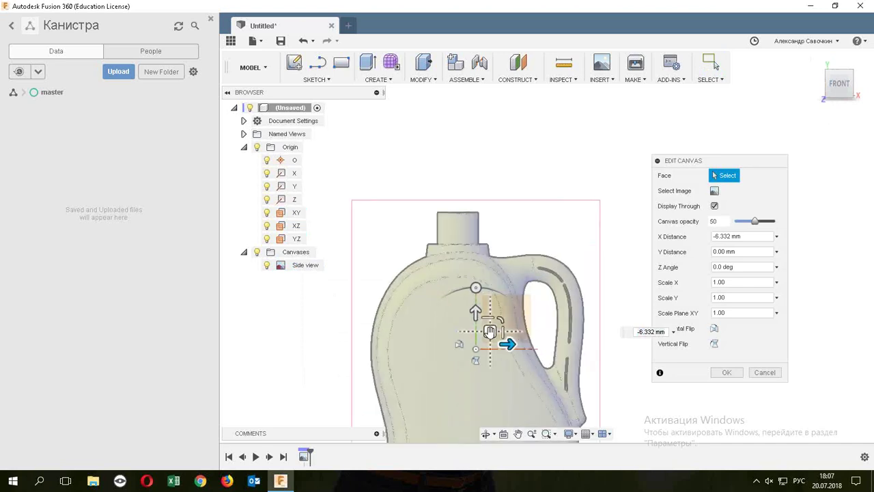
pyautogui.moveTo(497, 322); pyautogui.dragTo(596, 191)
pyautogui.scroll(2, 562, 269)
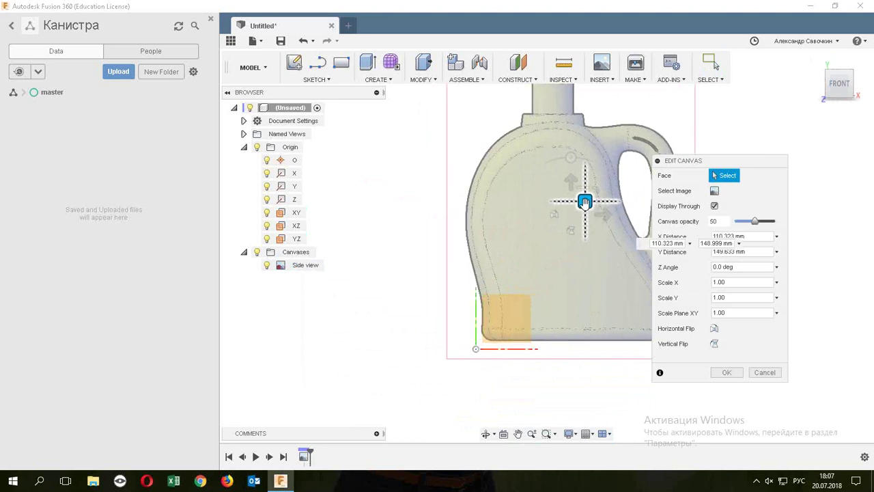
pyautogui.scroll(1, 562, 274)
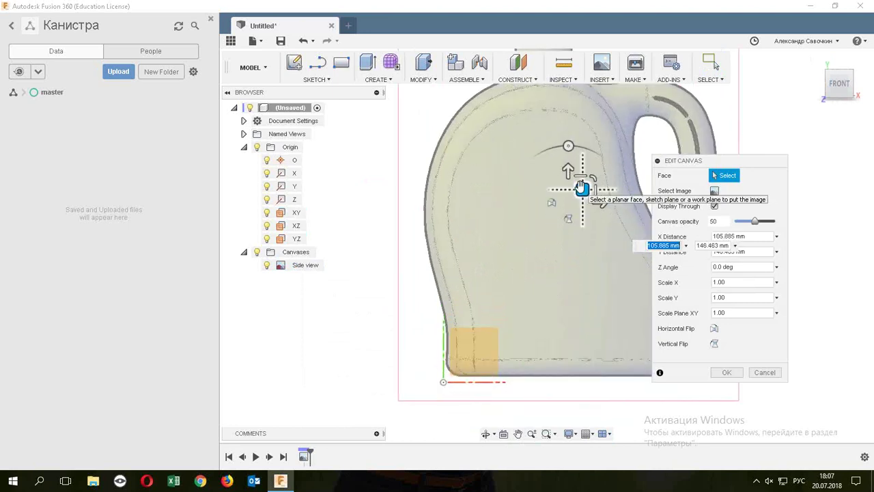
pyautogui.moveTo(580, 189); pyautogui.dragTo(578, 198)
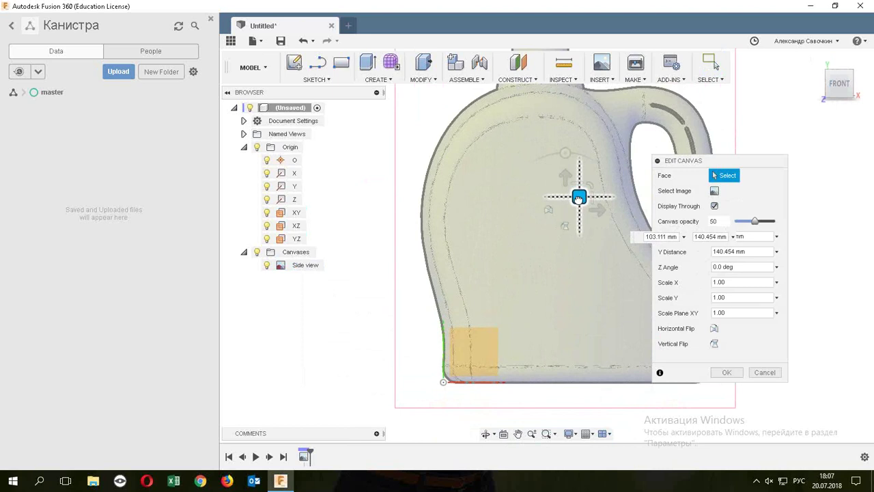
pyautogui.click(726, 372)
pyautogui.scroll(-2, 749, 319)
# Start an attached canvas on the XZ plane using the Top view.jpg image.
pyautogui.moveTo(696, 266)
pyautogui.keyDown('shift'); pyautogui.mouseDown(button='middle')
pyautogui.moveTo(662, 293)
pyautogui.moveTo(722, 302)
pyautogui.moveTo(693, 300)
pyautogui.mouseUp(button='middle'); pyautogui.keyUp('shift')
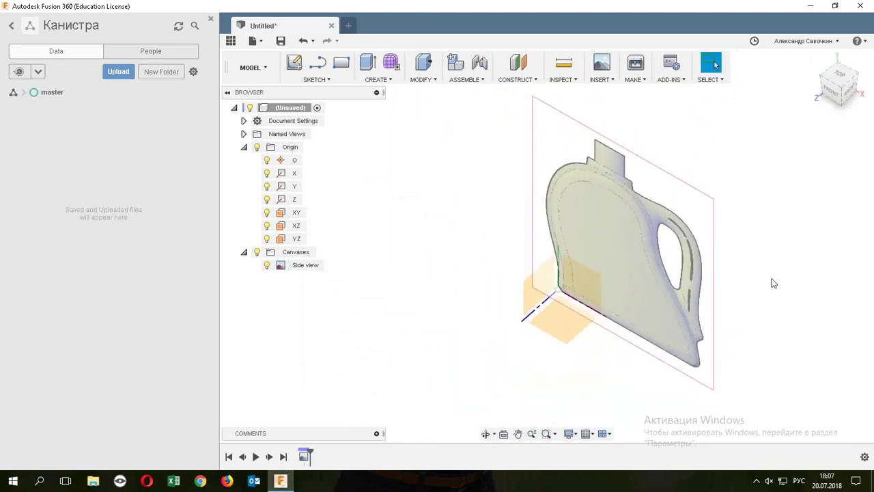
pyautogui.keyDown('shift'); pyautogui.moveTo(771, 283); pyautogui.dragTo(767, 279, button='middle'); pyautogui.keyUp('shift')
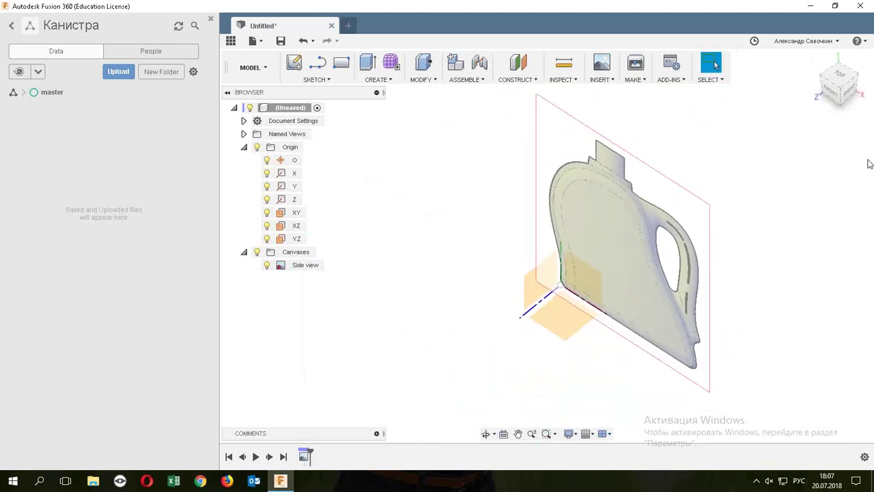
pyautogui.click(613, 61)
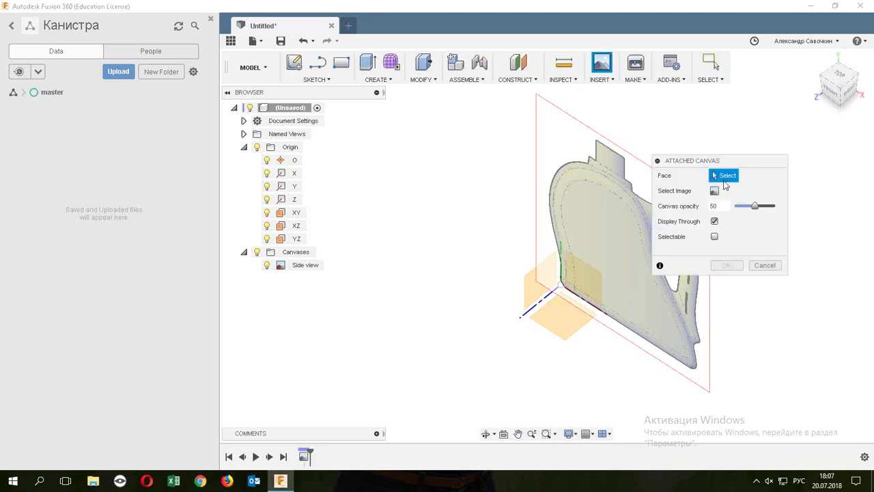
pyautogui.click(580, 331)
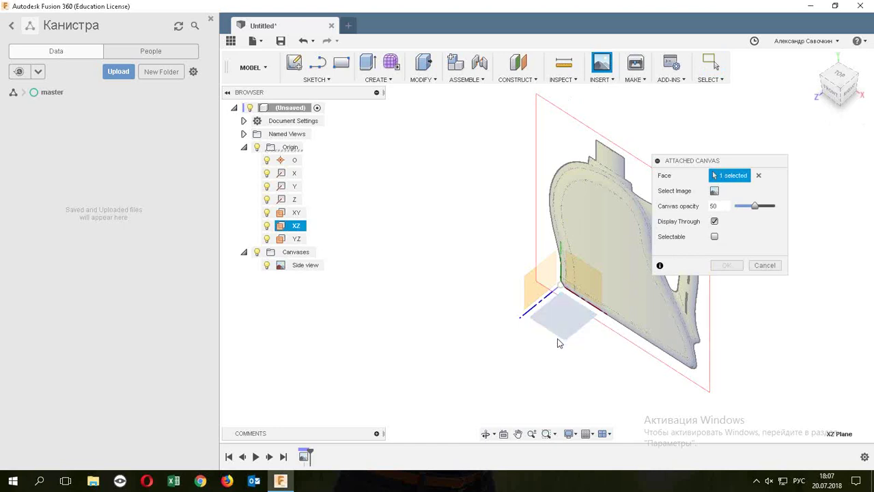
pyautogui.moveTo(703, 160); pyautogui.dragTo(442, 169)
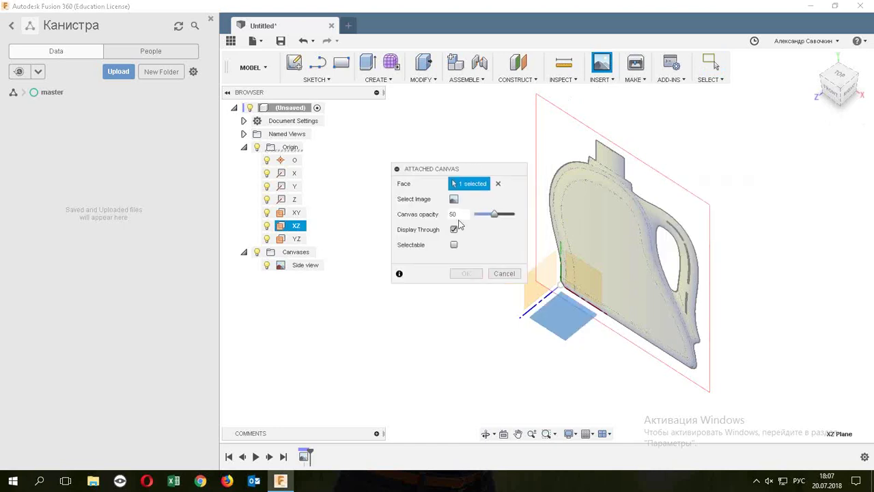
pyautogui.click(453, 198)
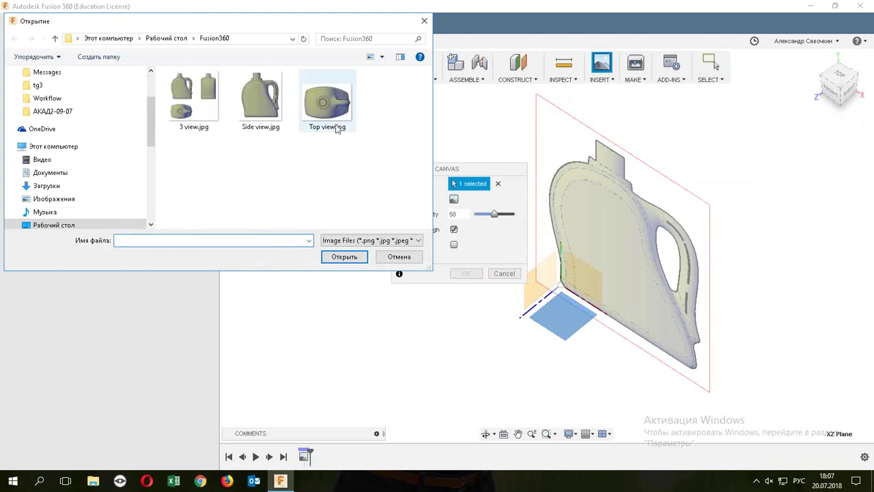
pyautogui.doubleClick(333, 122)
# Try enlarging the top-view image, then set its plane scale back to 1.
pyautogui.scroll(1, 574, 336)
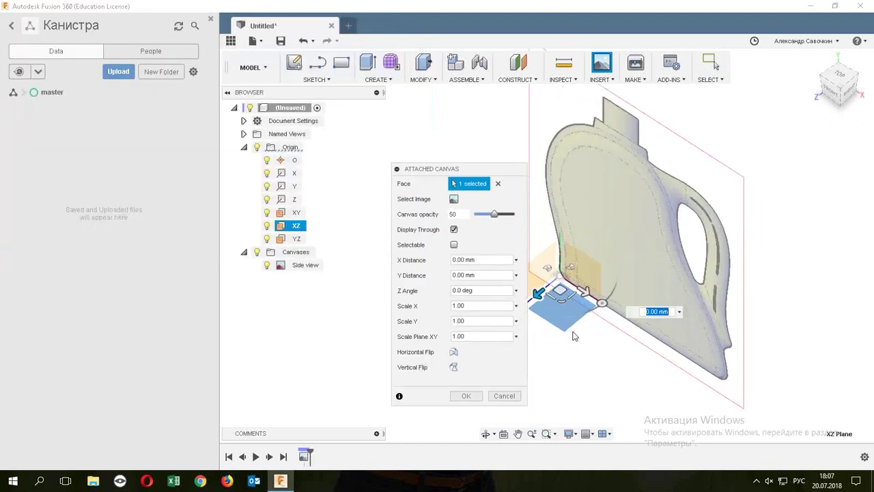
pyautogui.scroll(1, 566, 316)
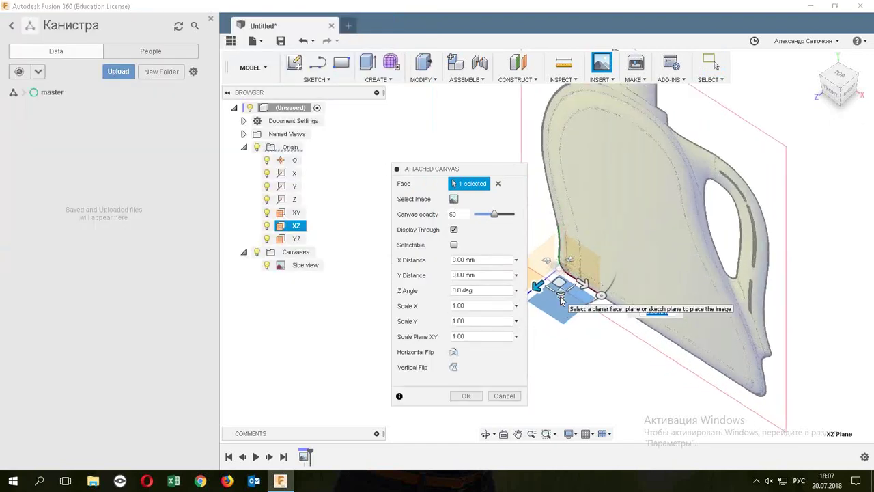
pyautogui.moveTo(560, 296); pyautogui.dragTo(565, 338)
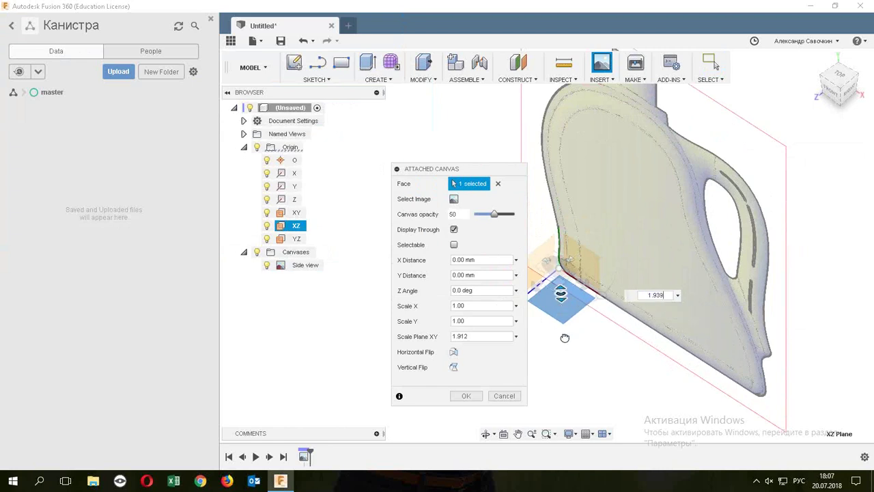
pyautogui.moveTo(565, 337); pyautogui.dragTo(572, 338)
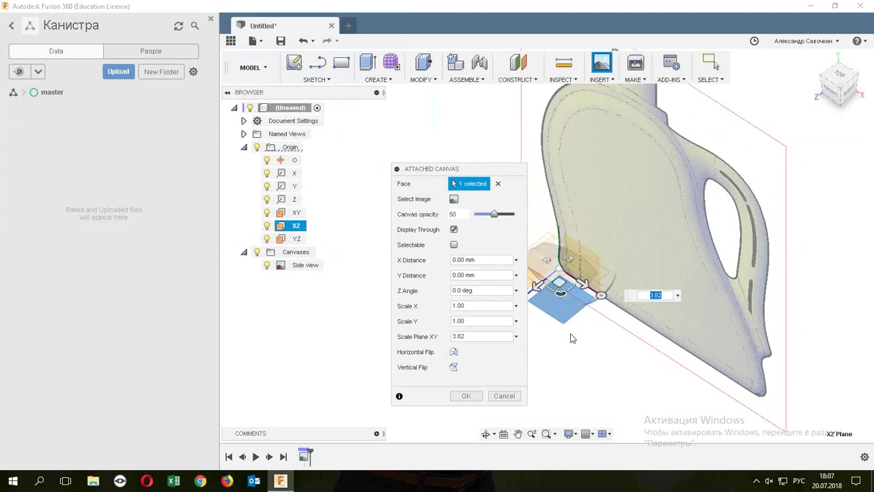
pyautogui.moveTo(557, 300); pyautogui.dragTo(582, 388)
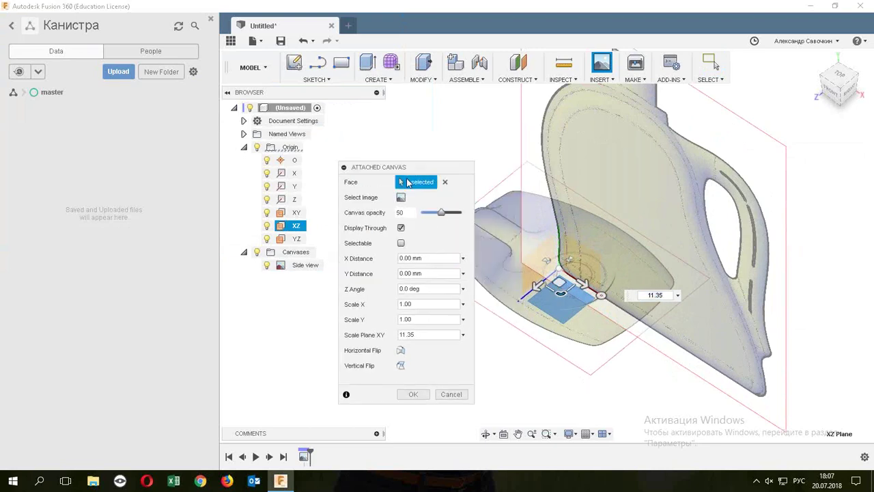
pyautogui.moveTo(461, 173); pyautogui.dragTo(380, 165)
pyautogui.moveTo(620, 272)
pyautogui.keyDown('shift'); pyautogui.mouseDown(button='middle')
pyautogui.moveTo(753, 273)
pyautogui.moveTo(775, 311)
pyautogui.moveTo(541, 268)
pyautogui.mouseUp(button='middle'); pyautogui.keyUp('shift')
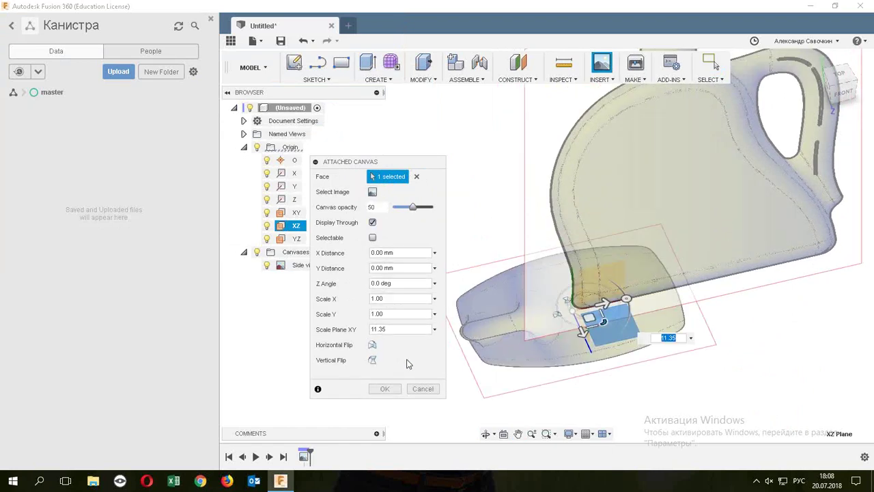
pyautogui.write('1')
pyautogui.press('Return')
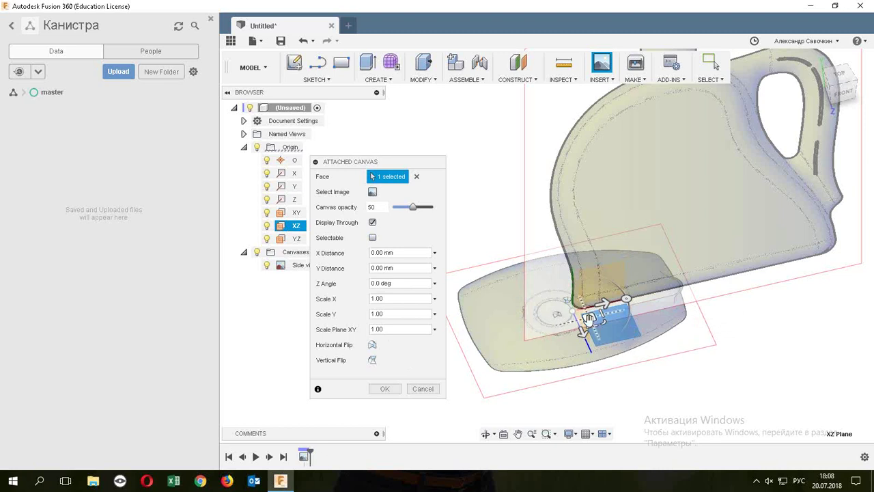
# Centre the top-view image under the canister at X 0.295 mm, Y 27.983 mm and finish the canvas.
pyautogui.moveTo(591, 316); pyautogui.dragTo(694, 297)
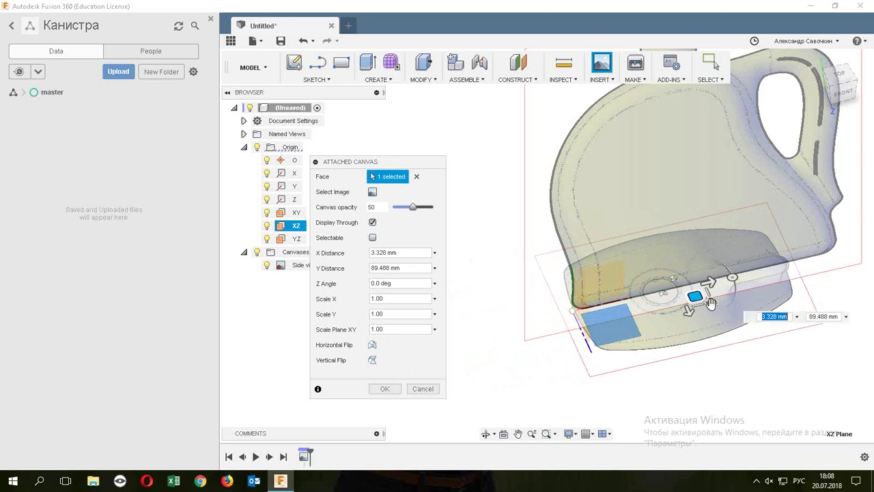
pyautogui.moveTo(710, 304); pyautogui.dragTo(719, 304)
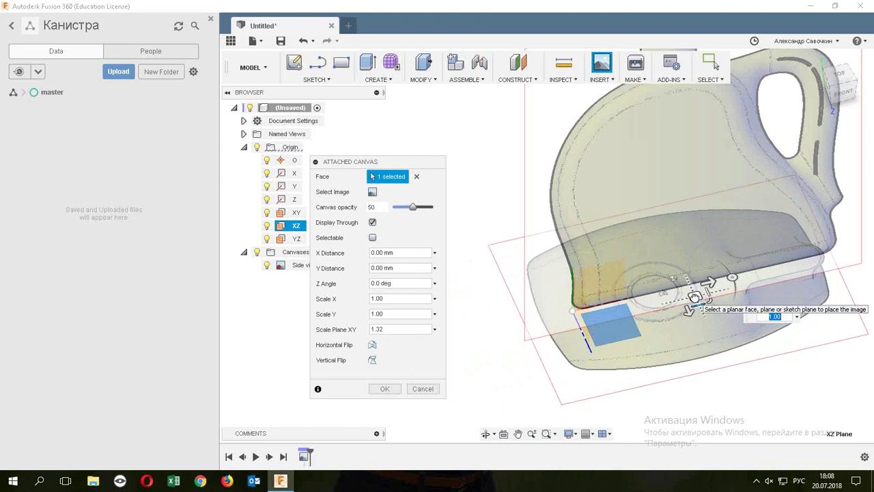
pyautogui.moveTo(692, 292); pyautogui.dragTo(723, 284)
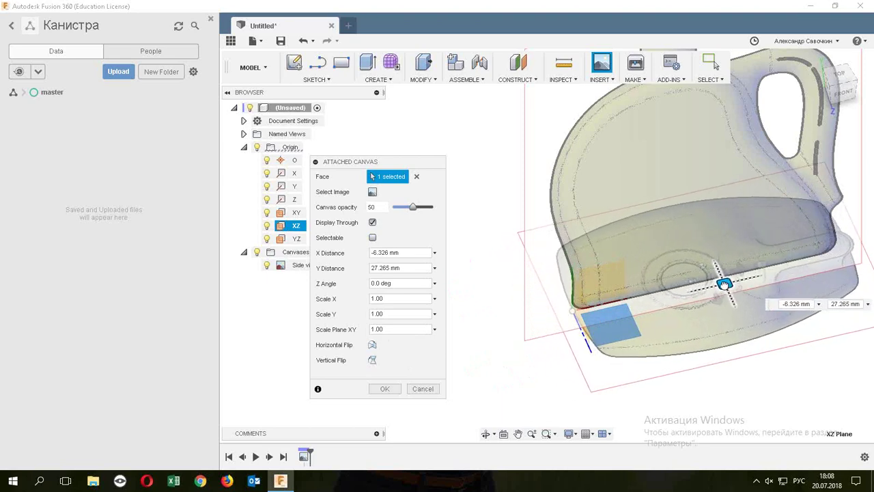
pyautogui.keyDown('shift'); pyautogui.moveTo(724, 284); pyautogui.dragTo(744, 364, button='middle'); pyautogui.keyUp('shift')
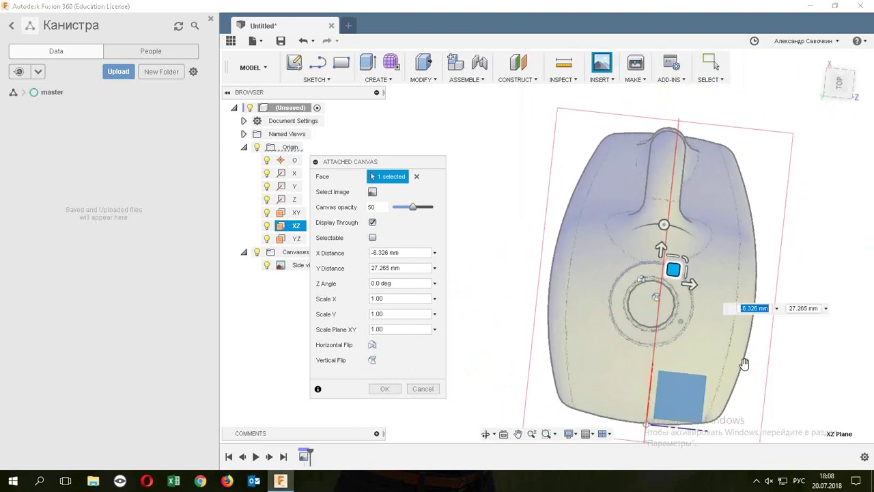
pyautogui.moveTo(673, 270); pyautogui.dragTo(682, 266)
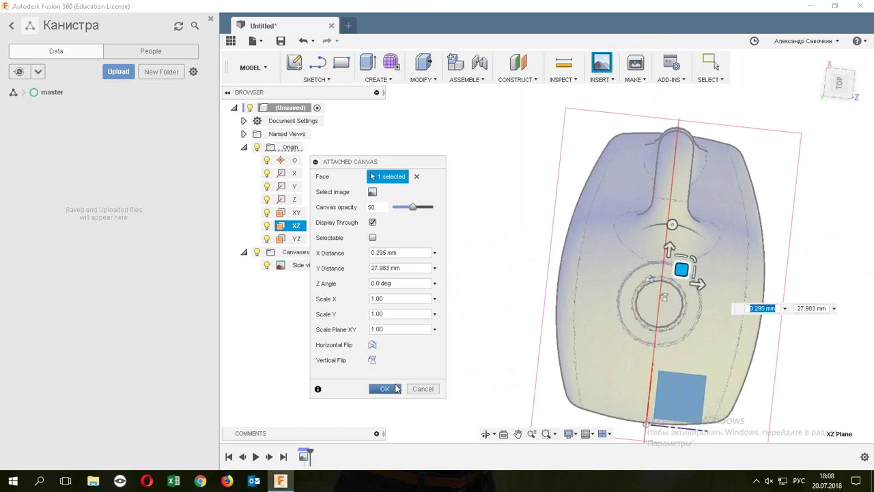
pyautogui.press('Return')
pyautogui.moveTo(712, 390)
pyautogui.keyDown('shift'); pyautogui.mouseDown(button='middle')
pyautogui.moveTo(702, 297)
pyautogui.moveTo(663, 273)
pyautogui.moveTo(628, 300)
pyautogui.moveTo(669, 351)
pyautogui.moveTo(716, 370)
pyautogui.mouseUp(button='middle'); pyautogui.keyUp('shift')
pyautogui.scroll(2, 716, 370)
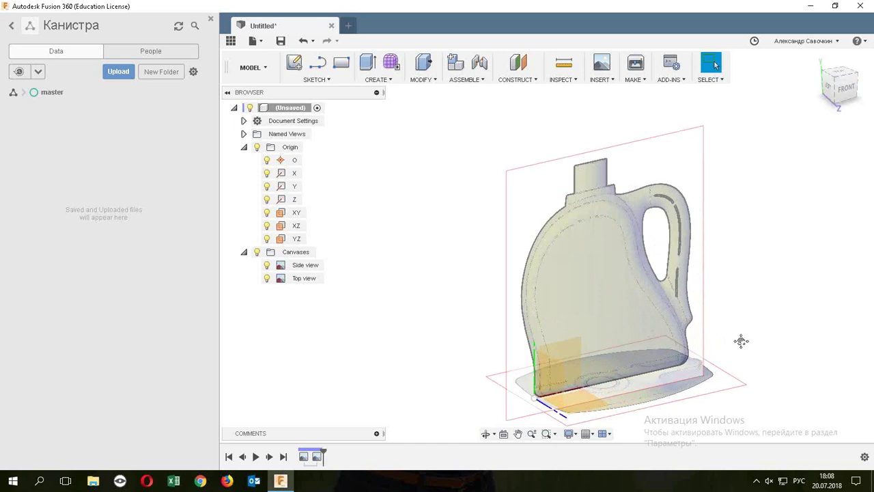
# Hide the origin and save the design as Канистра in the master folder.
pyautogui.moveTo(741, 341); pyautogui.dragTo(695, 306, button='middle')
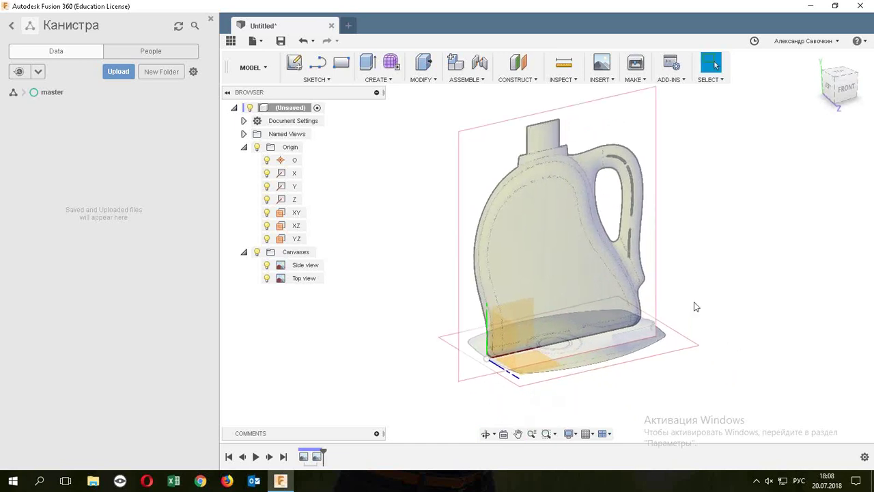
pyautogui.click(257, 147)
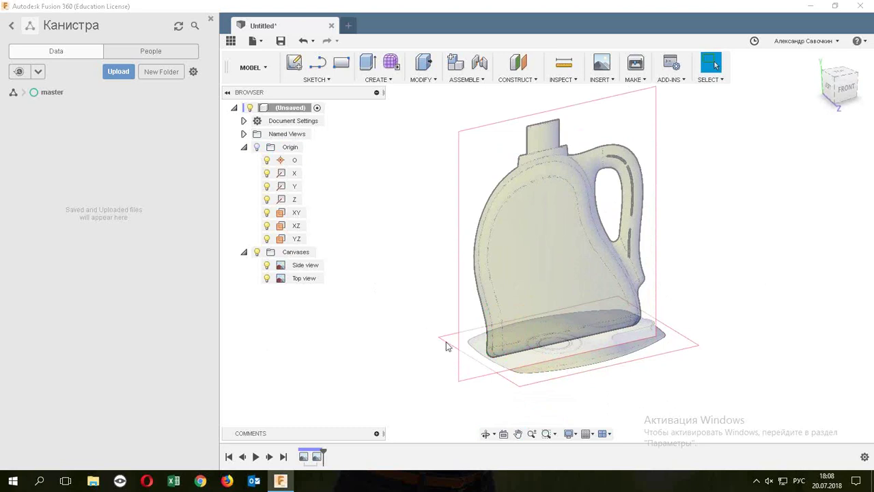
pyautogui.click(279, 43)
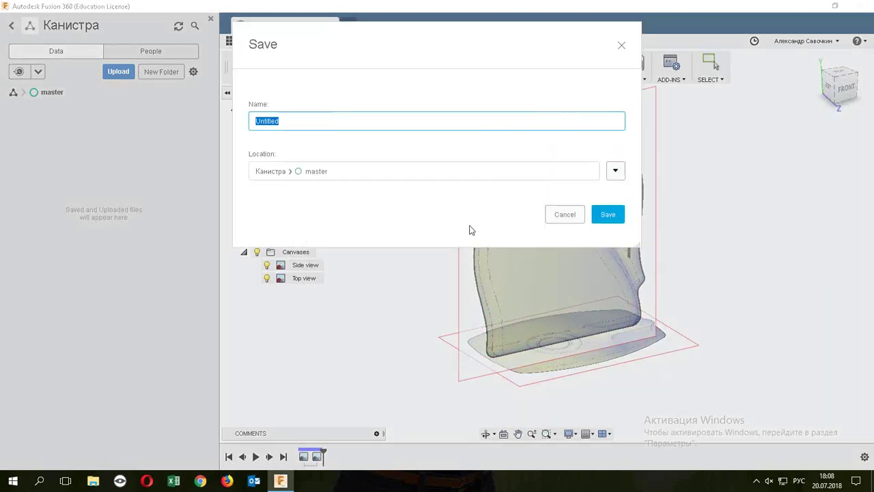
pyautogui.write('Канистра')
pyautogui.click(609, 215)
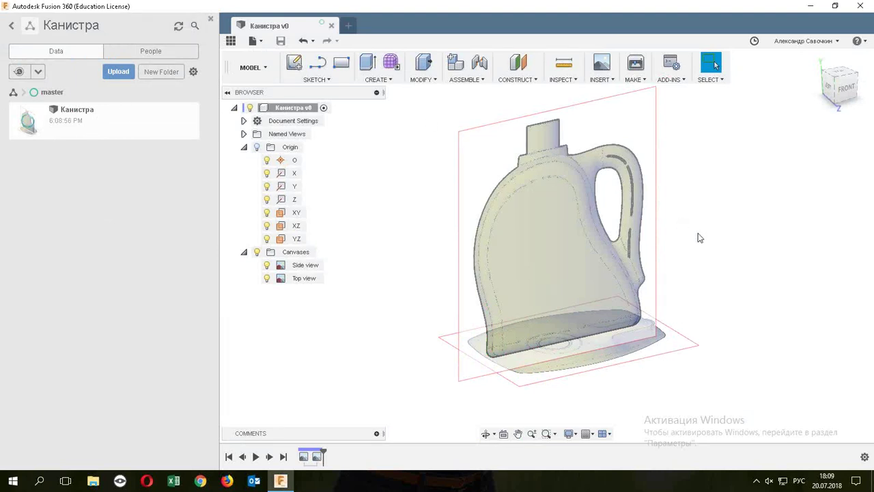
# Orbit the canister from the front view to a tilted view from above.
pyautogui.moveTo(720, 261)
pyautogui.keyDown('shift'); pyautogui.mouseDown(button='middle')
pyautogui.moveTo(741, 255)
pyautogui.moveTo(739, 279)
pyautogui.moveTo(703, 296)
pyautogui.moveTo(678, 325)
pyautogui.moveTo(694, 316)
pyautogui.moveTo(687, 286)
pyautogui.moveTo(722, 248)
pyautogui.moveTo(760, 282)
pyautogui.moveTo(745, 244)
pyautogui.mouseUp(button='middle'); pyautogui.keyUp('shift')
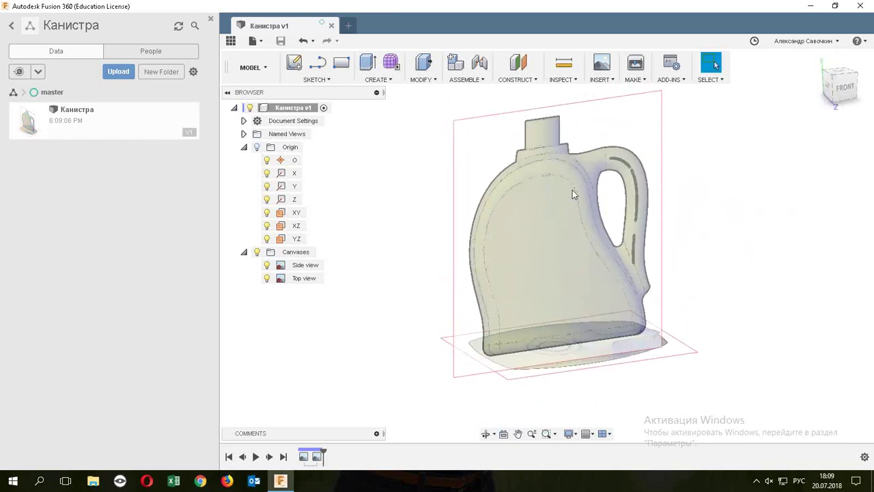
pyautogui.moveTo(568, 205)
pyautogui.keyDown('shift'); pyautogui.mouseDown(button='middle')
pyautogui.moveTo(559, 296)
pyautogui.moveTo(552, 204)
pyautogui.moveTo(564, 257)
pyautogui.moveTo(544, 338)
pyautogui.mouseUp(button='middle'); pyautogui.keyUp('shift')
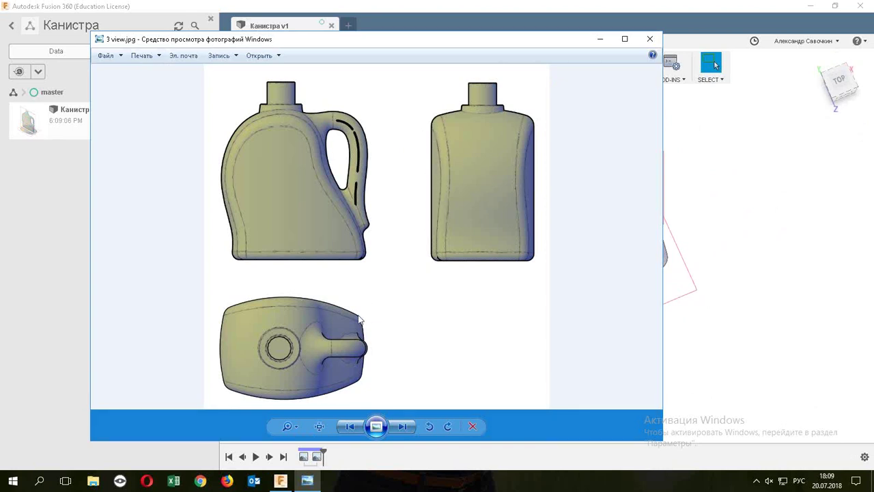
pyautogui.click(599, 40)
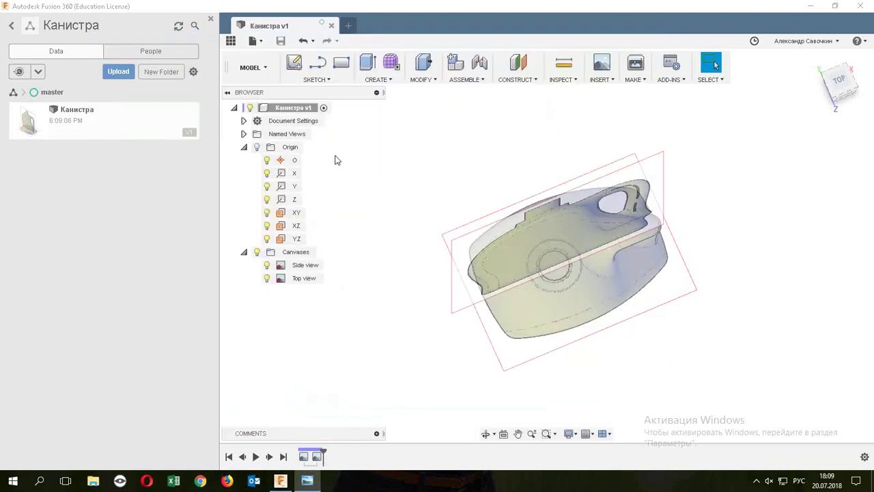
# Begin a line sketch on the XZ plane with the canister's top view centred.
pyautogui.rightClick(400, 169)
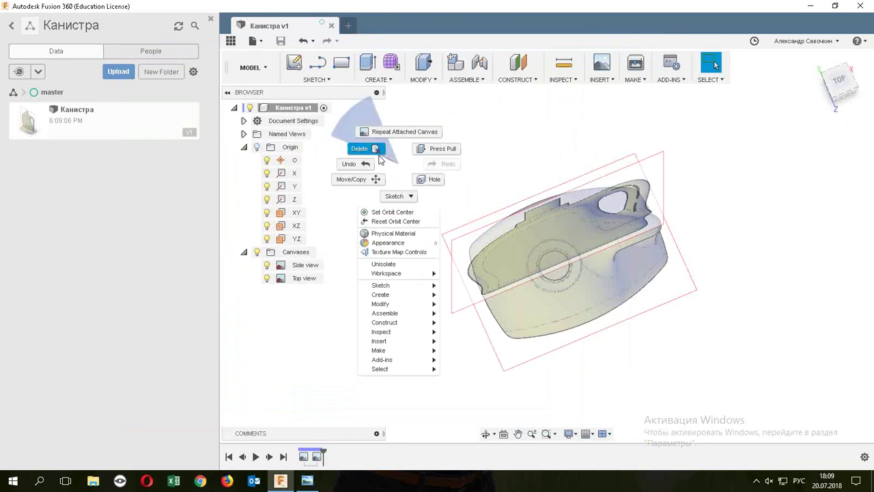
pyautogui.click(318, 66)
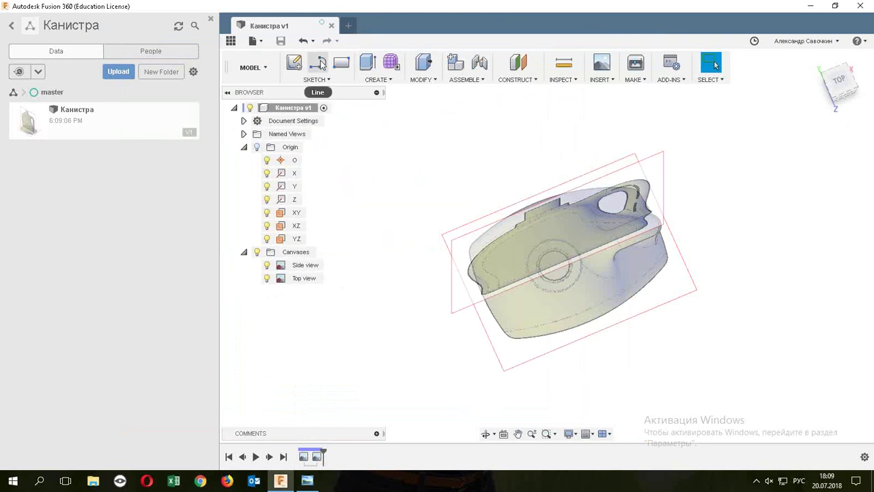
pyautogui.click(295, 226)
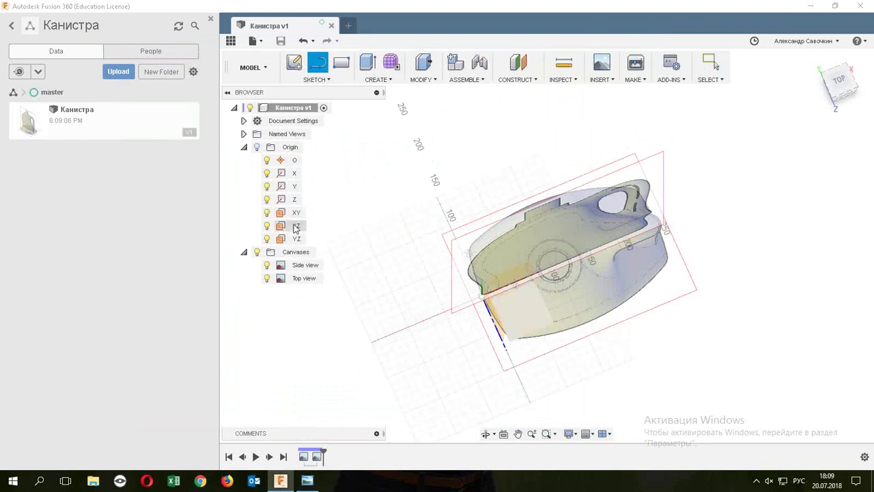
pyautogui.click(295, 226)
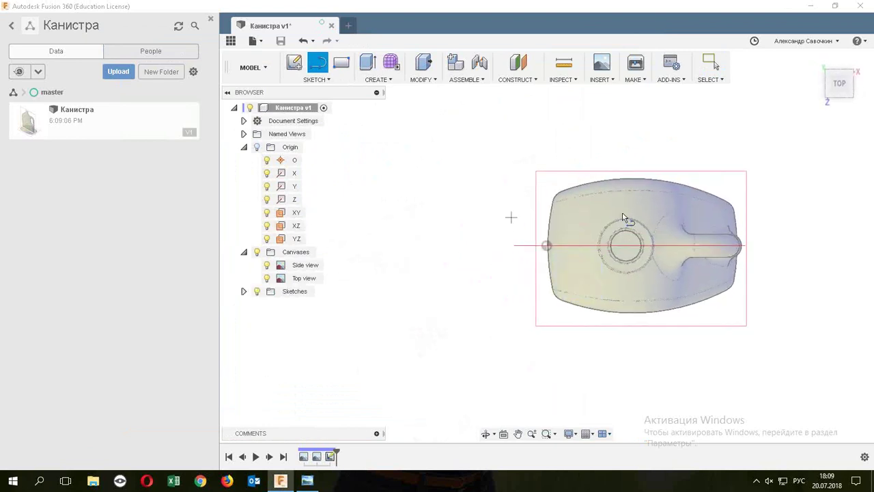
pyautogui.scroll(2, 716, 225)
pyautogui.scroll(1, 663, 140)
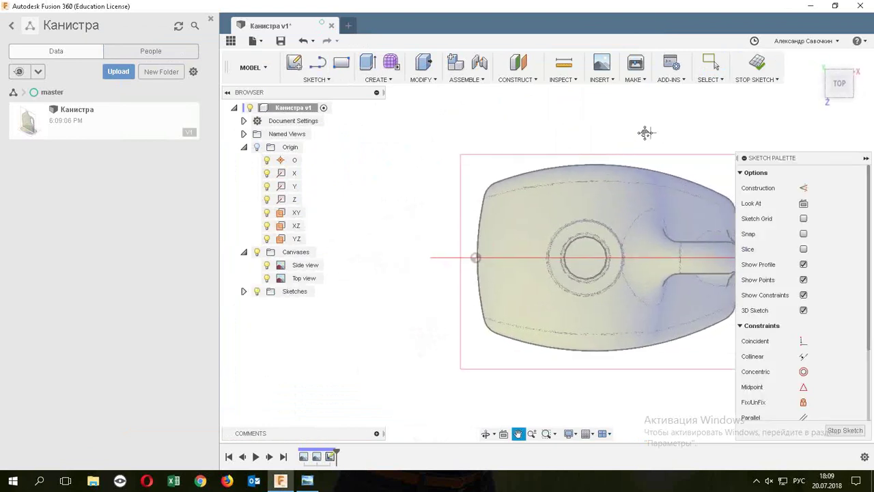
pyautogui.moveTo(646, 133); pyautogui.dragTo(567, 151, button='middle')
# Draw a horizontal construction line along the canister's centre axis past its right end.
pyautogui.press('l')
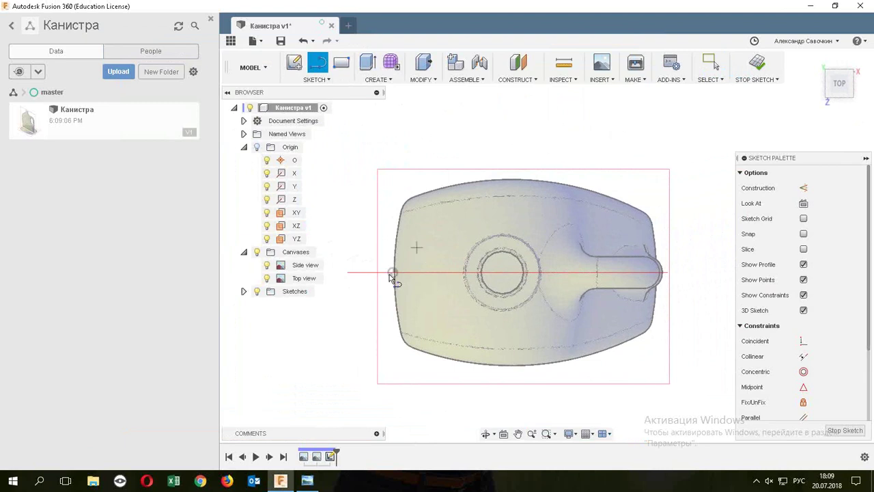
pyautogui.click(392, 272)
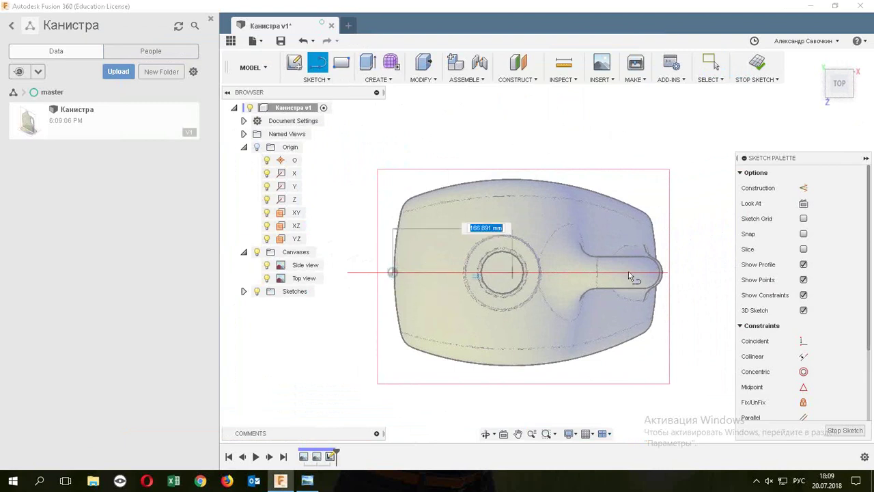
pyautogui.doubleClick(697, 272)
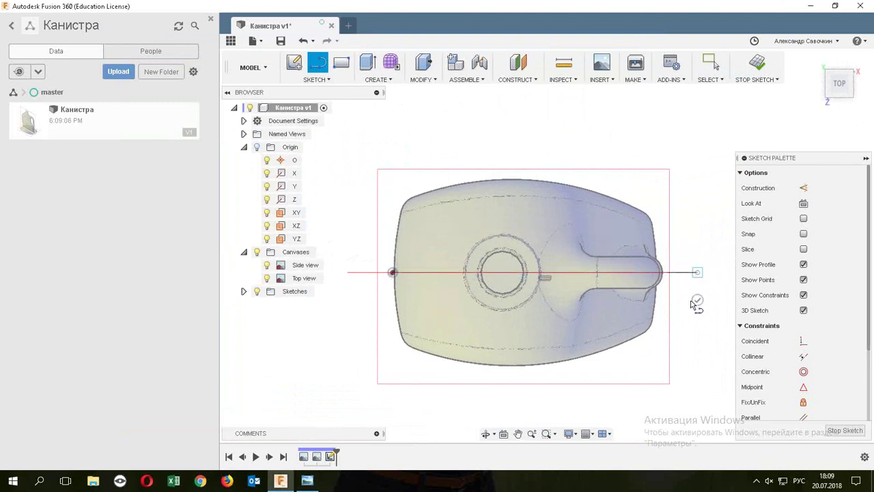
pyautogui.press('Escape')
pyautogui.rightClick(685, 275)
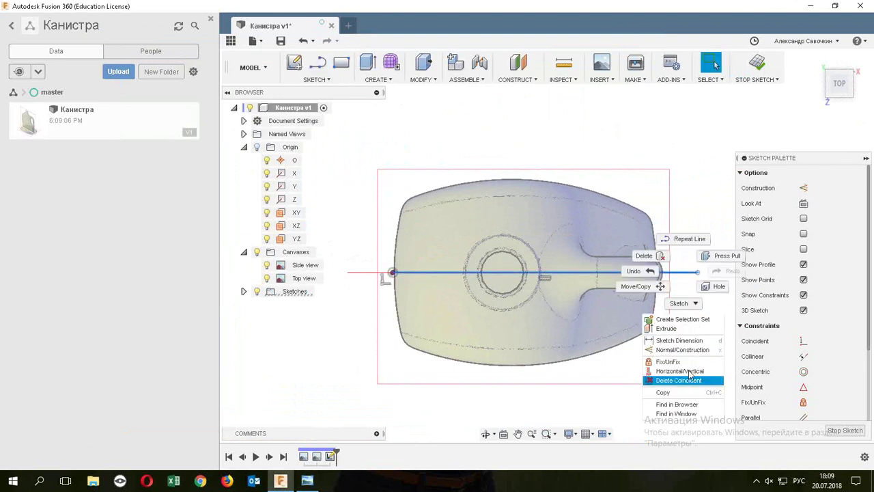
pyautogui.click(693, 351)
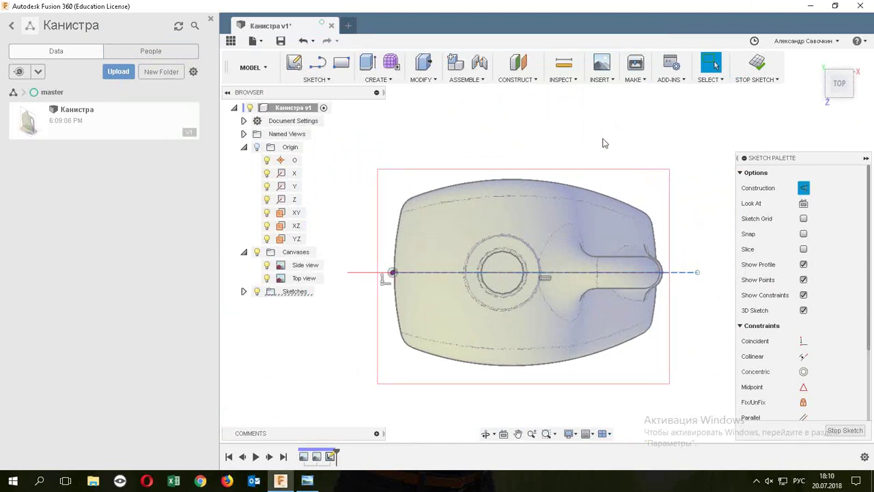
# Bring up the right-click shortcut commands on the canvas.
pyautogui.rightClick(557, 140)
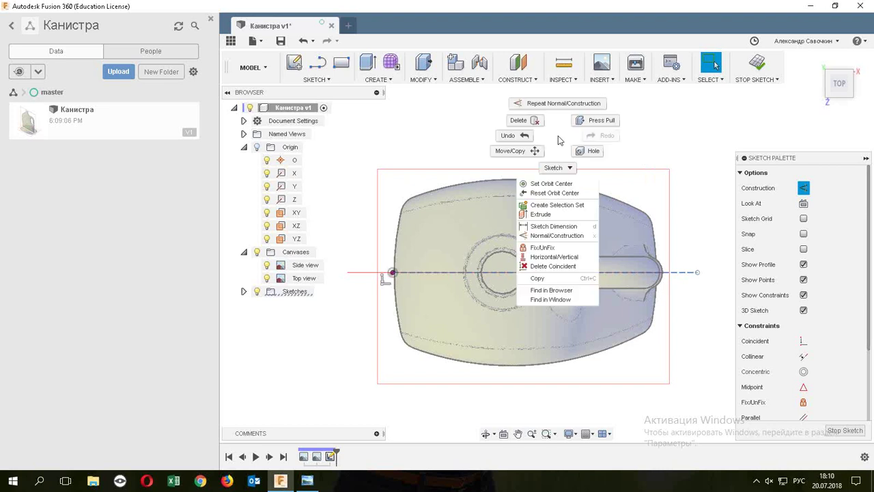
pyautogui.rightClick(419, 143)
pyautogui.rightClick(418, 142)
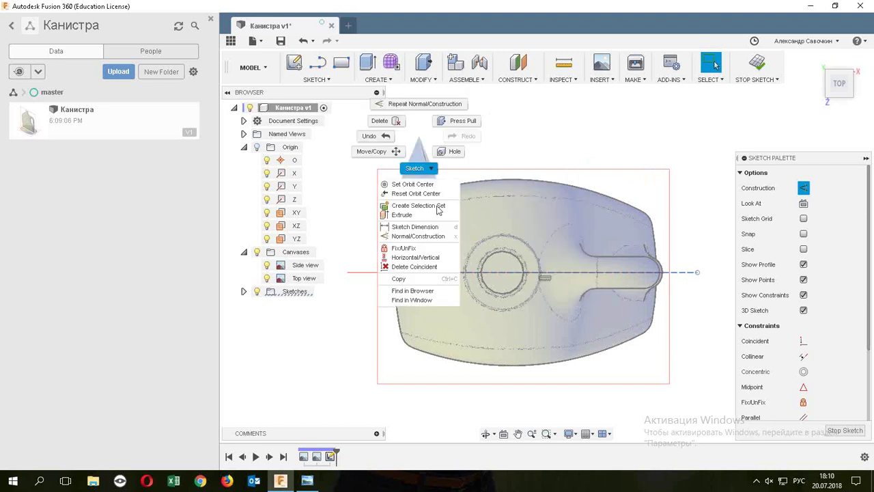
pyautogui.click(573, 138)
pyautogui.rightClick(478, 137)
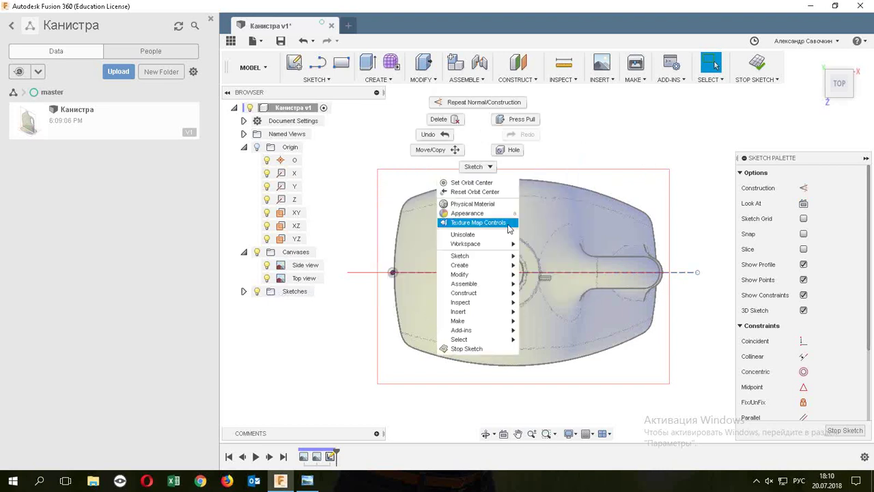
pyautogui.moveTo(459, 255)
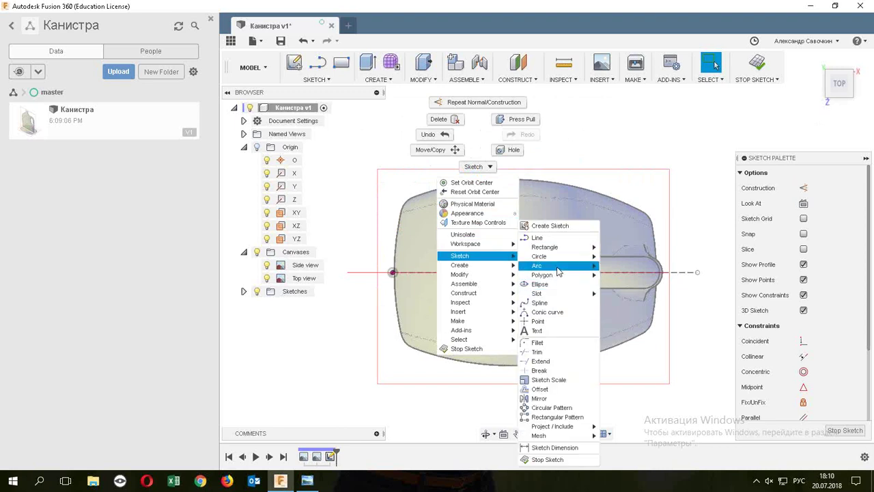
pyautogui.moveTo(546, 266)
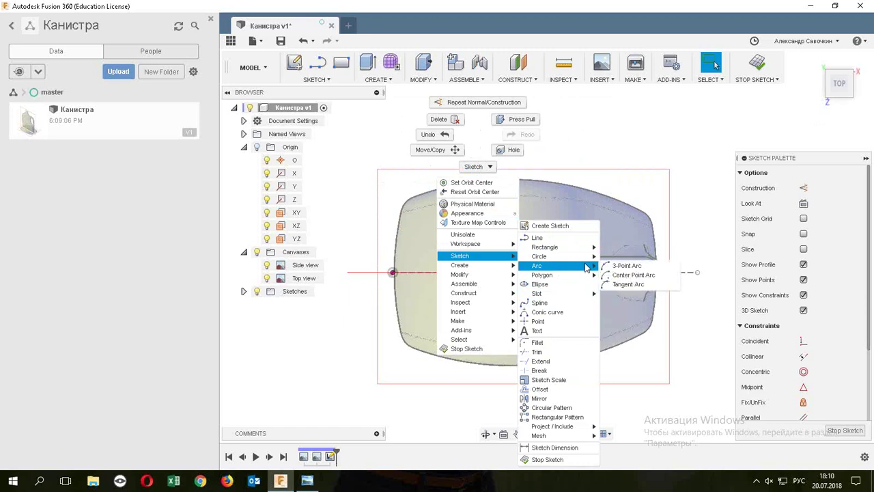
# Draw a 3-point arc from the top-left to the top-right corner along the canister's curved top edge.
pyautogui.click(615, 267)
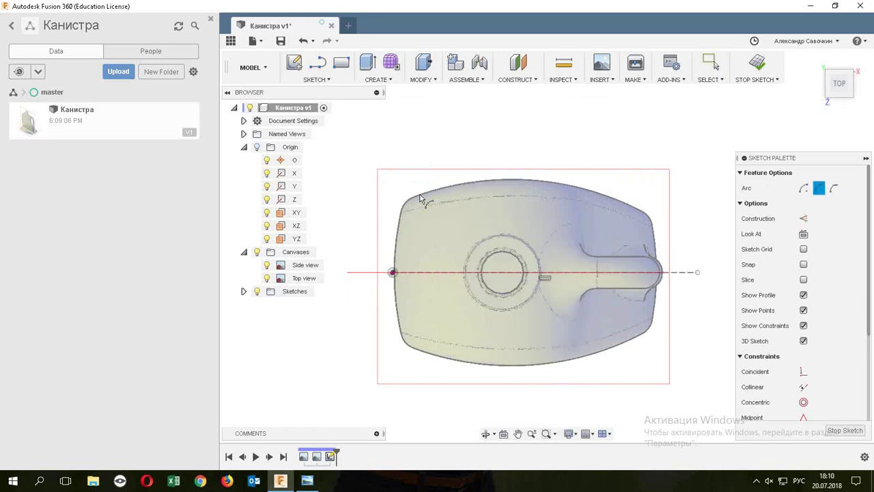
pyautogui.scroll(3, 420, 198)
pyautogui.scroll(3, 419, 199)
pyautogui.scroll(2, 419, 198)
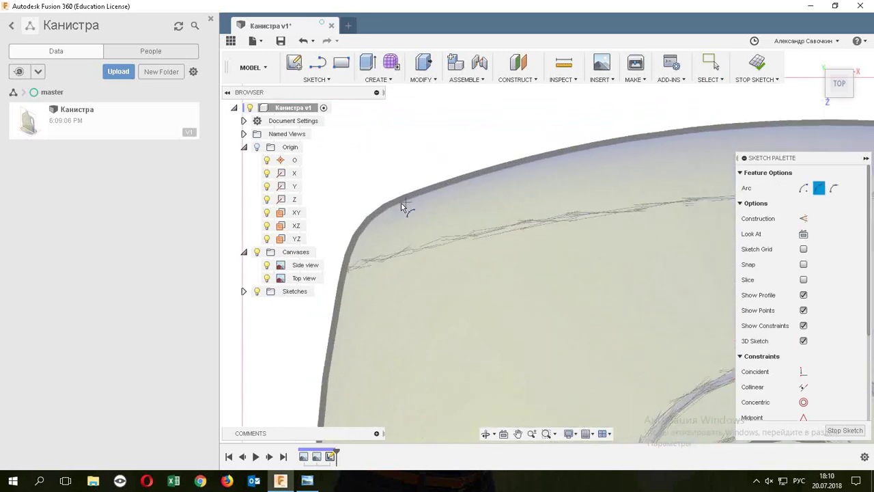
pyautogui.click(390, 207)
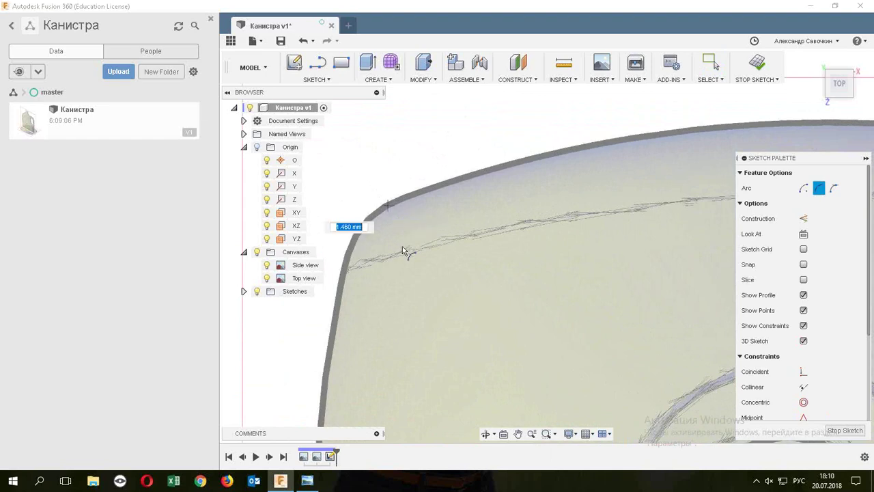
pyautogui.scroll(-3, 424, 245)
pyautogui.scroll(-3, 492, 239)
pyautogui.scroll(2, 648, 242)
pyautogui.scroll(2, 683, 248)
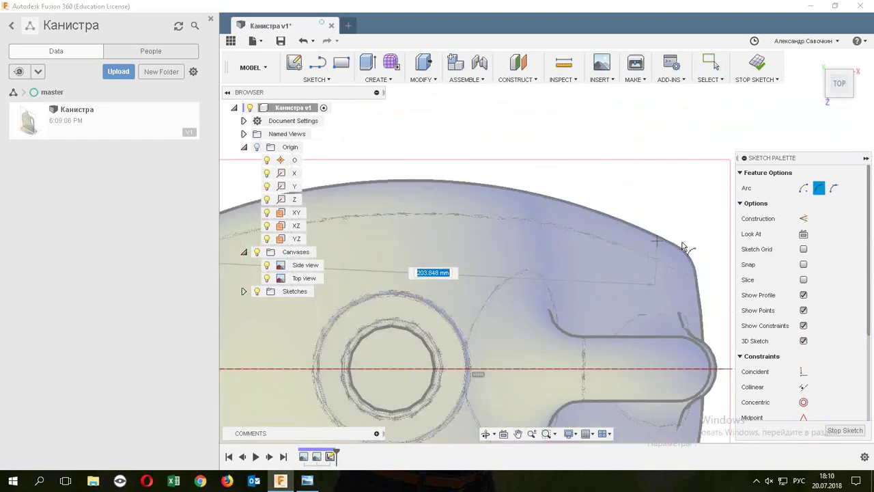
pyautogui.scroll(2, 674, 254)
pyautogui.scroll(2, 673, 254)
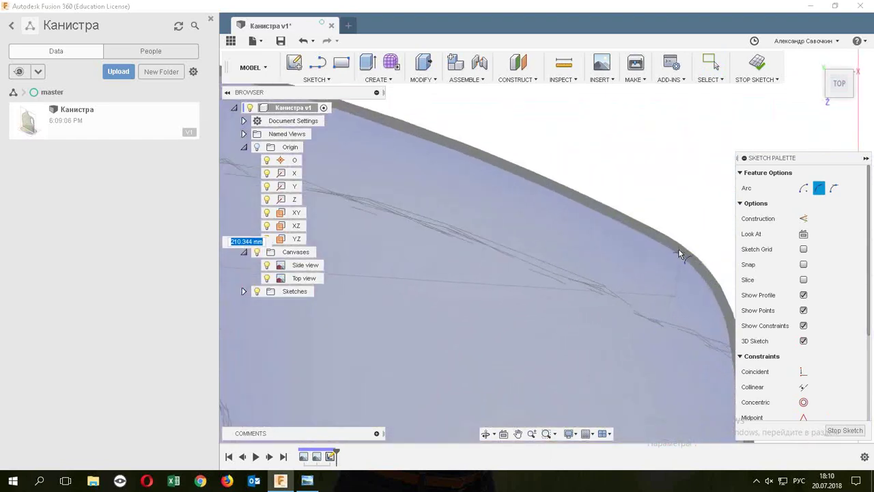
pyautogui.scroll(-2, 614, 294)
pyautogui.scroll(-2, 512, 246)
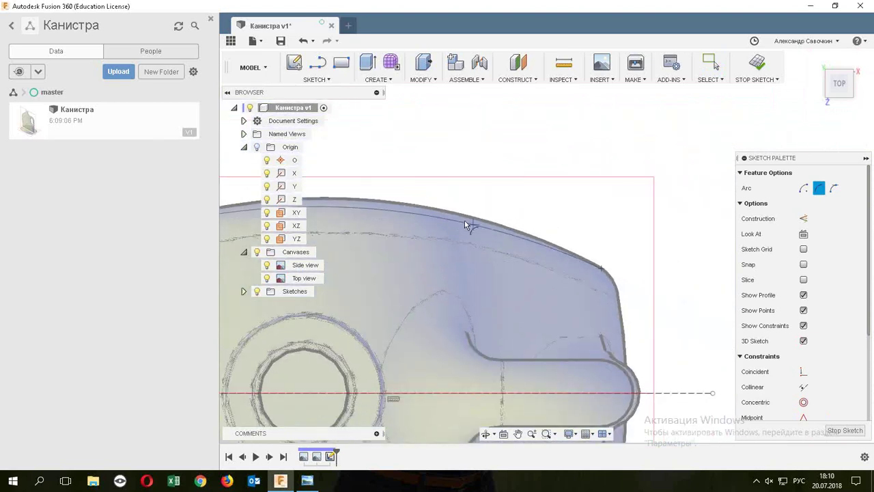
pyautogui.scroll(-1, 423, 211)
pyautogui.scroll(3, 383, 205)
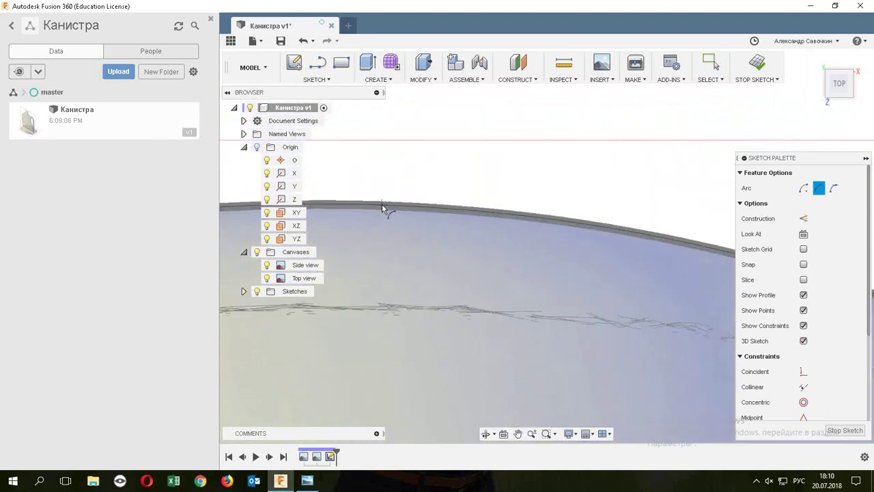
pyautogui.scroll(-1, 589, 154)
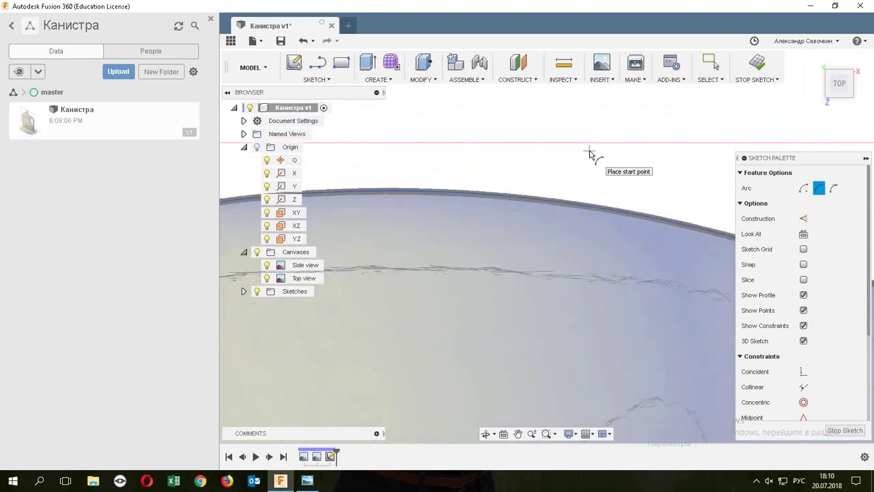
pyautogui.scroll(-2, 589, 153)
pyautogui.press('Escape')
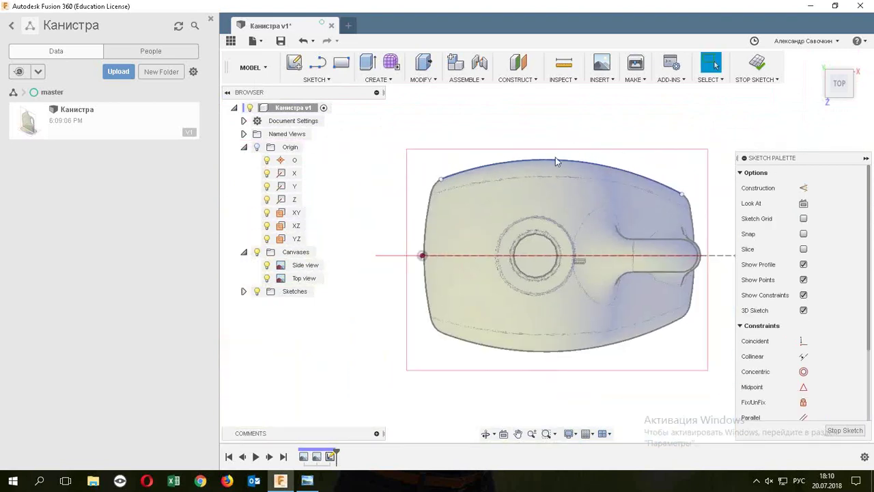
# Mirror the top arc across the dashed horizontal centre line to create a matching bottom curve.
pyautogui.rightClick(459, 131)
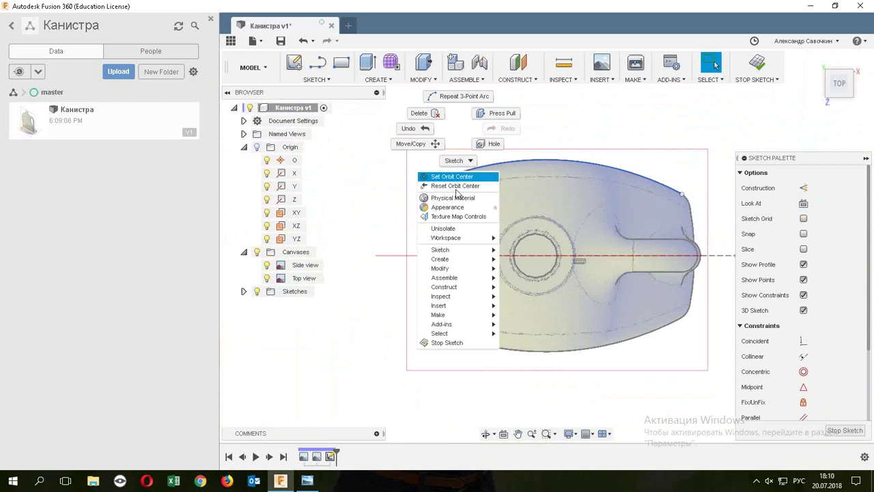
pyautogui.moveTo(440, 250)
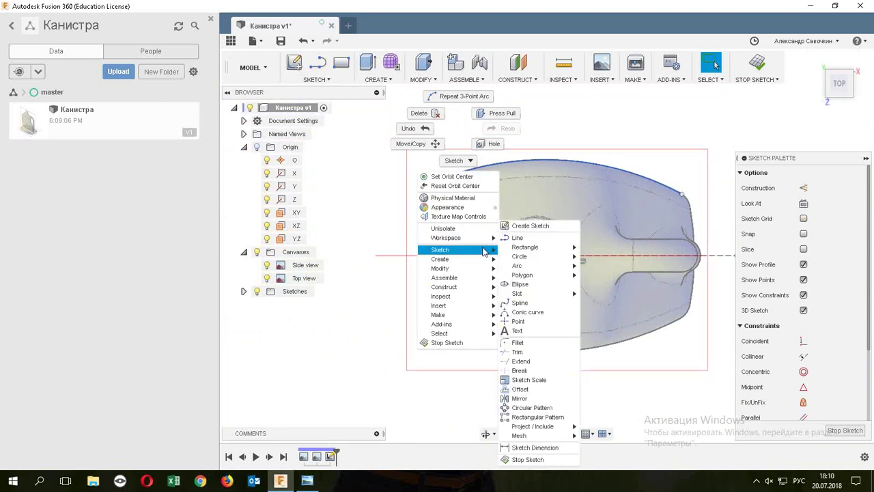
pyautogui.click(542, 394)
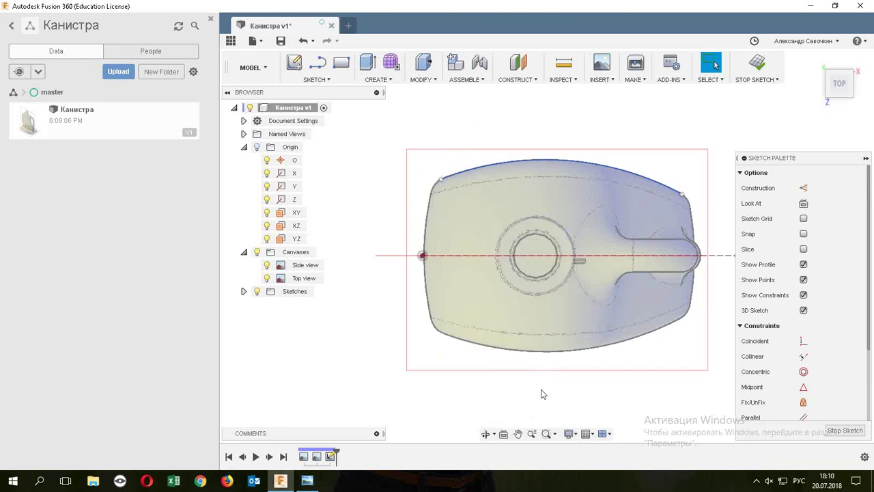
pyautogui.click(504, 164)
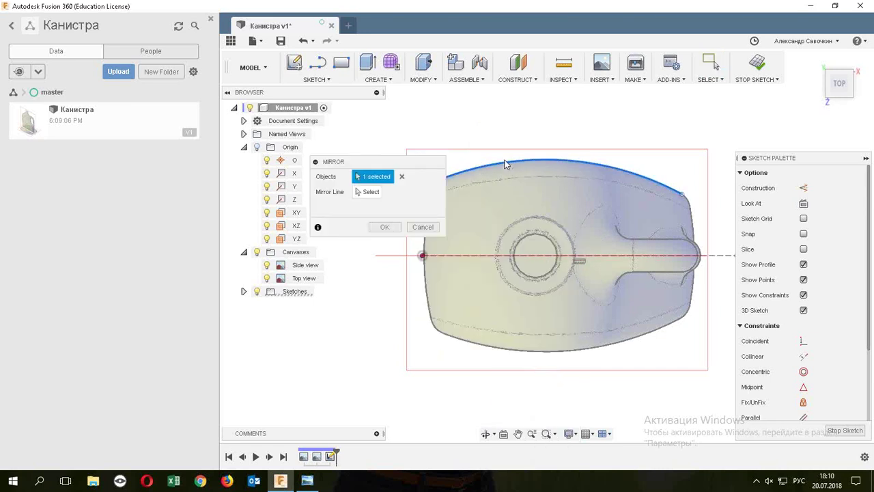
pyautogui.click(372, 191)
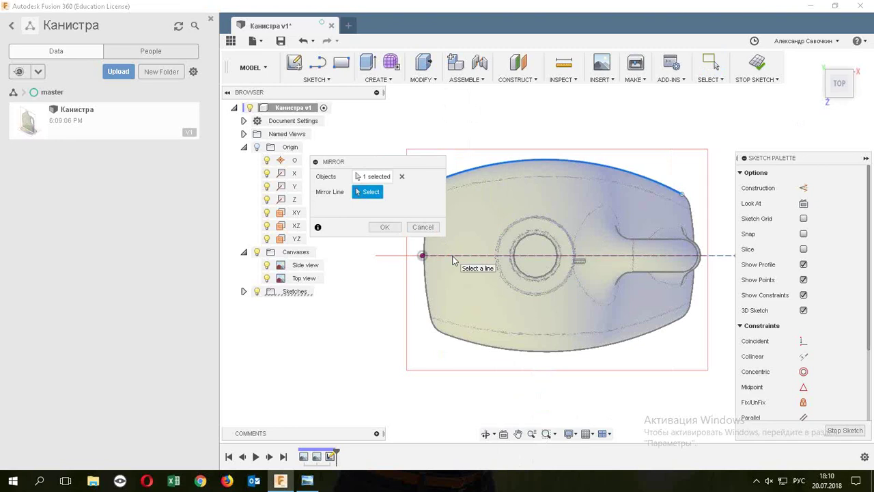
pyautogui.click(454, 257)
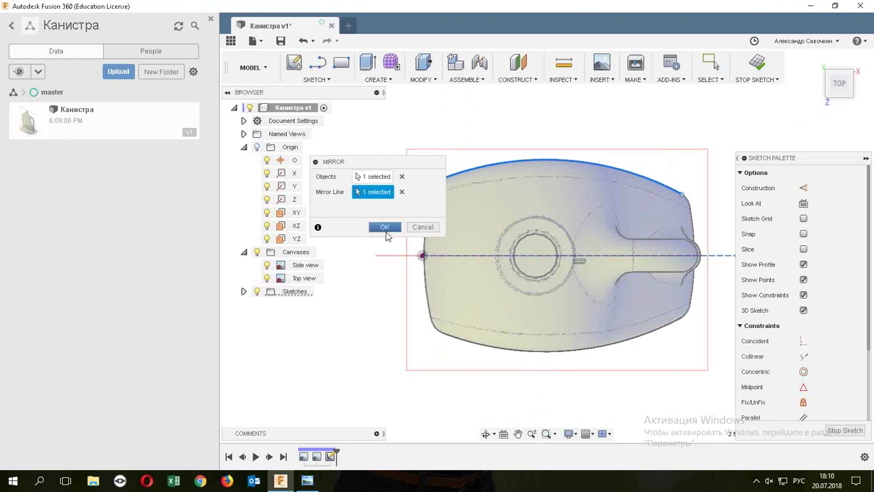
pyautogui.click(385, 227)
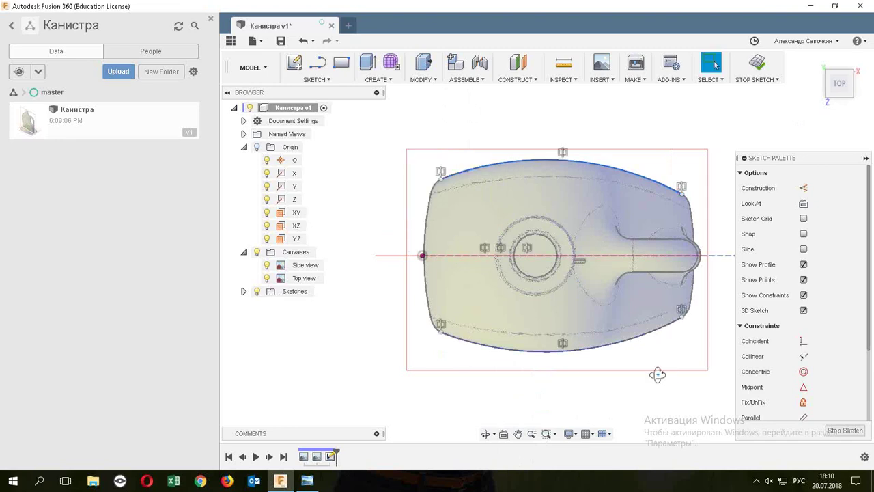
pyautogui.keyDown('shift'); pyautogui.moveTo(657, 374); pyautogui.dragTo(694, 282, button='middle'); pyautogui.keyUp('shift')
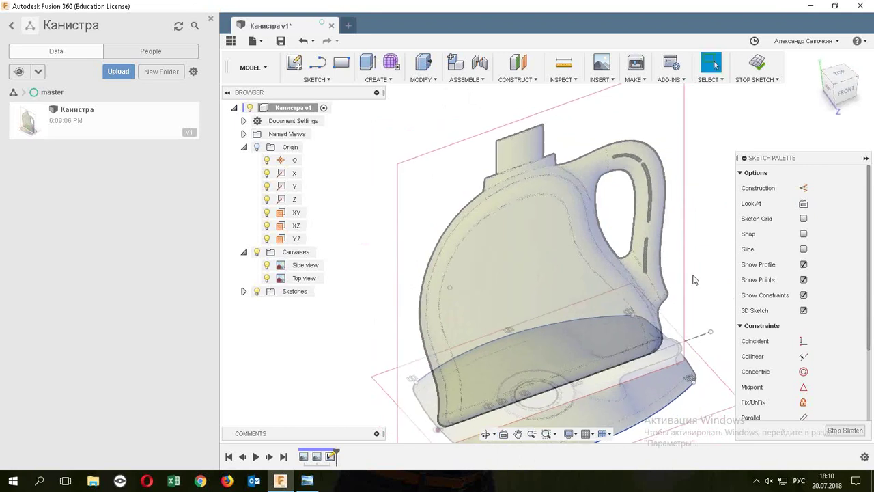
# In the PATCH workspace, surface-extrude both outline curves 270 mm upward as a new body.
pyautogui.click(262, 67)
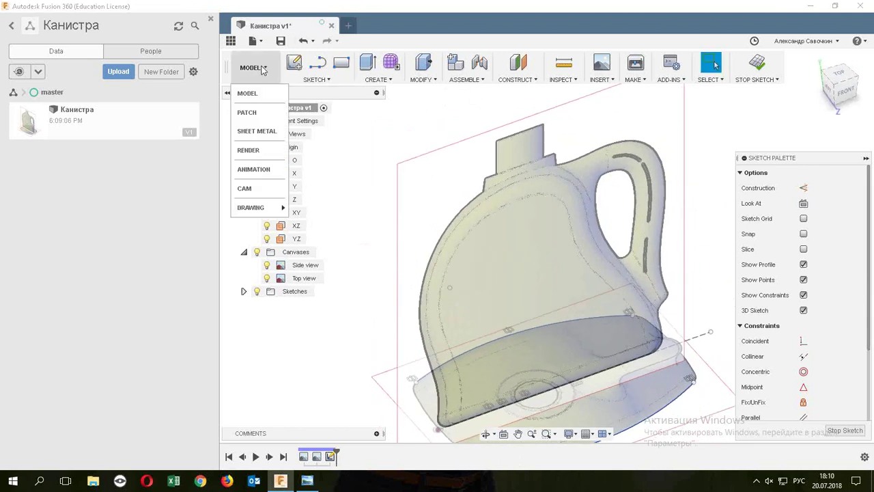
pyautogui.click(262, 112)
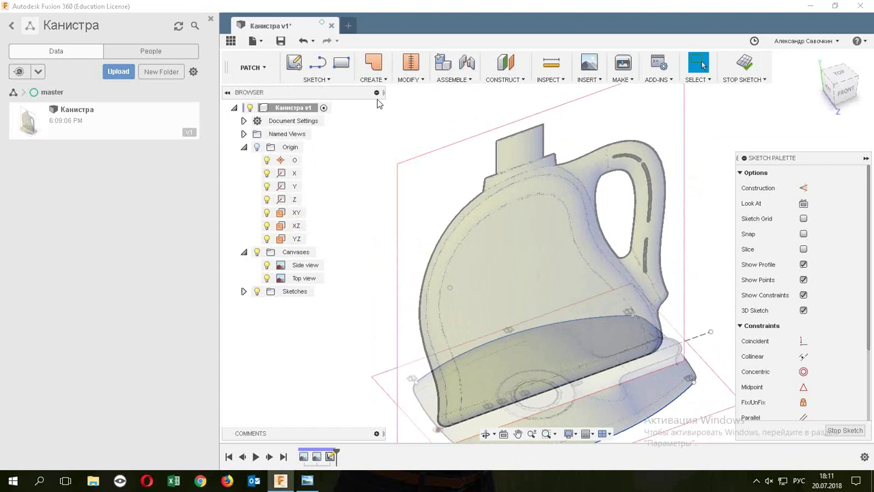
pyautogui.click(374, 81)
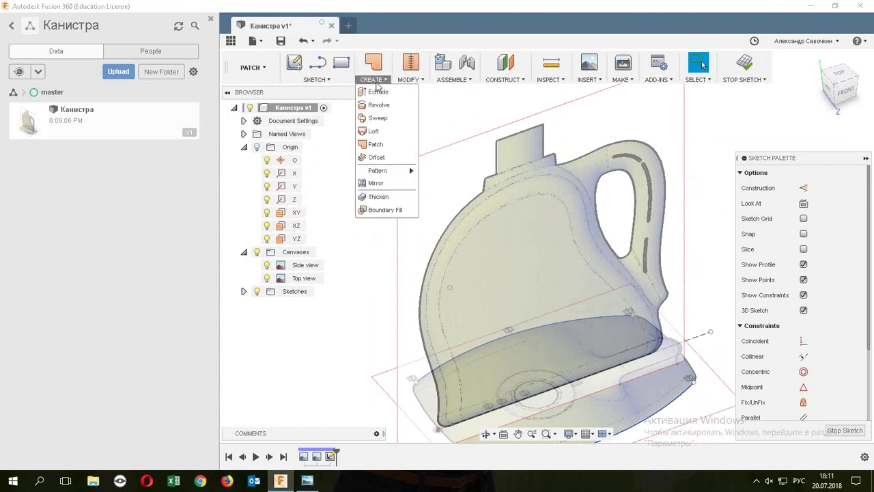
pyautogui.click(379, 92)
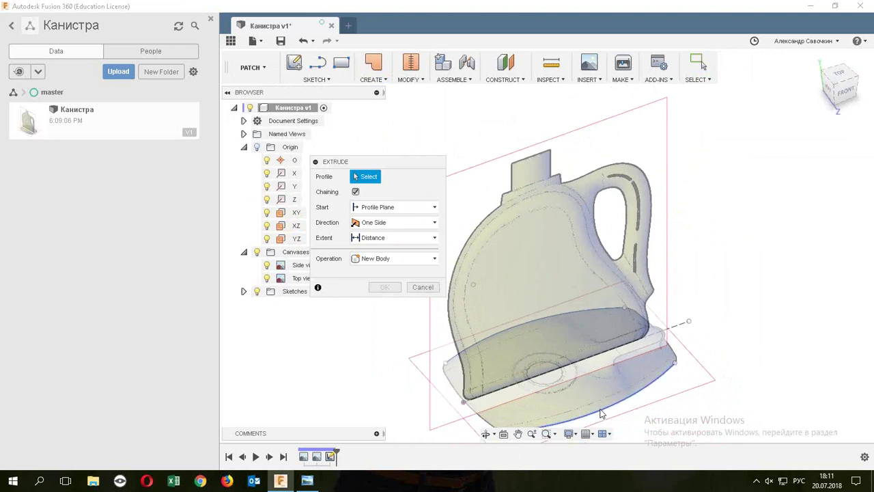
pyautogui.click(601, 412)
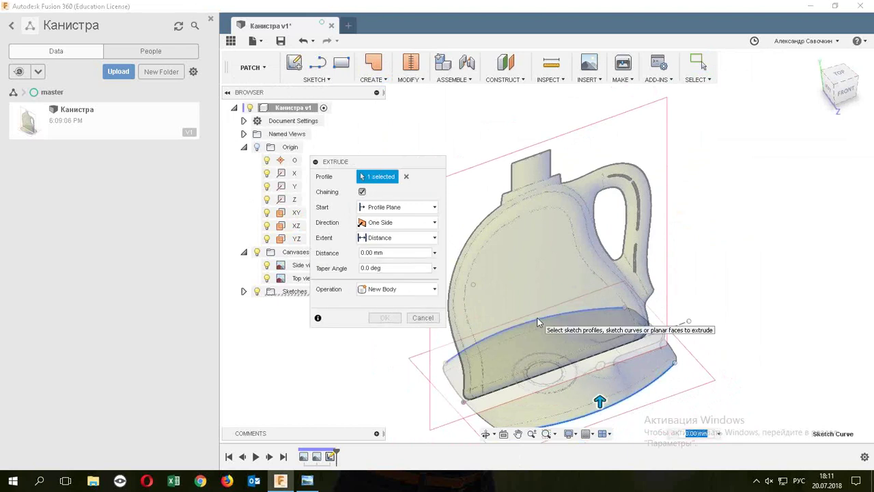
pyautogui.click(527, 327)
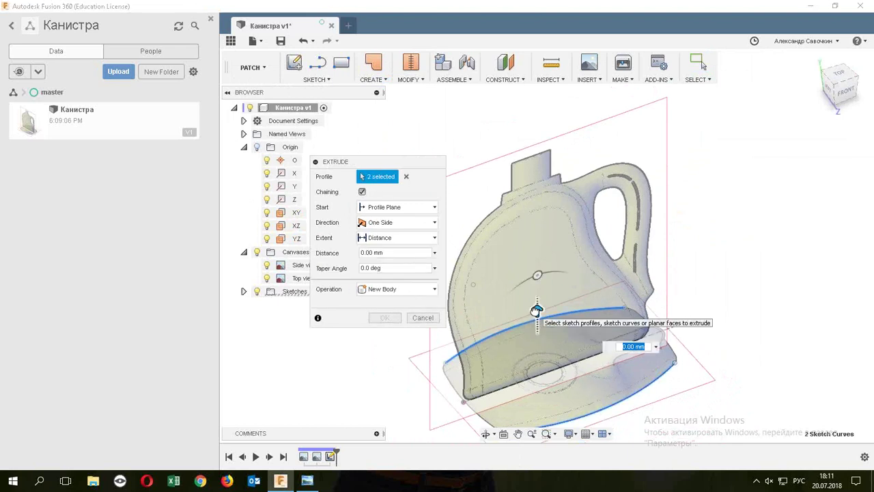
pyautogui.moveTo(535, 311); pyautogui.dragTo(537, 123)
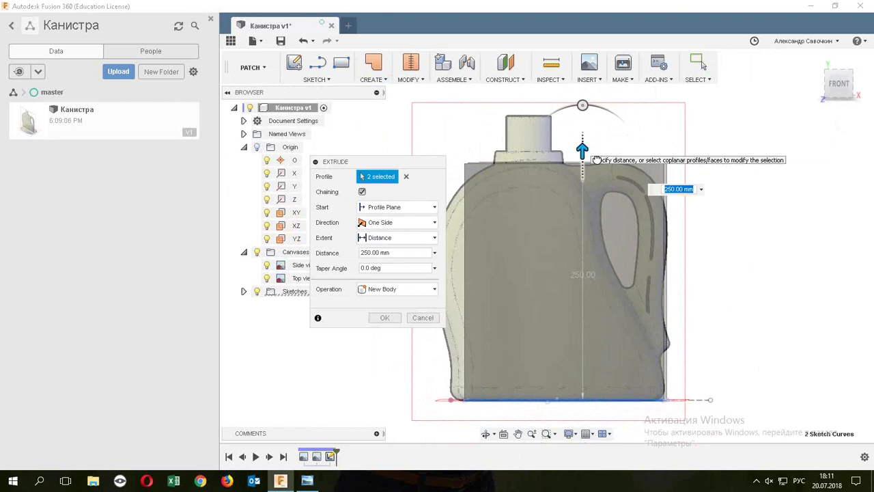
pyautogui.moveTo(582, 150); pyautogui.dragTo(582, 131)
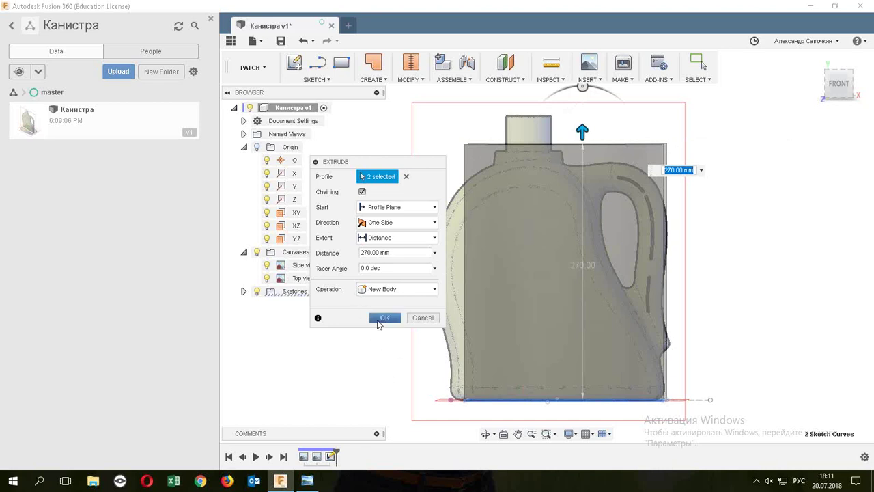
pyautogui.click(384, 318)
pyautogui.scroll(1, 672, 267)
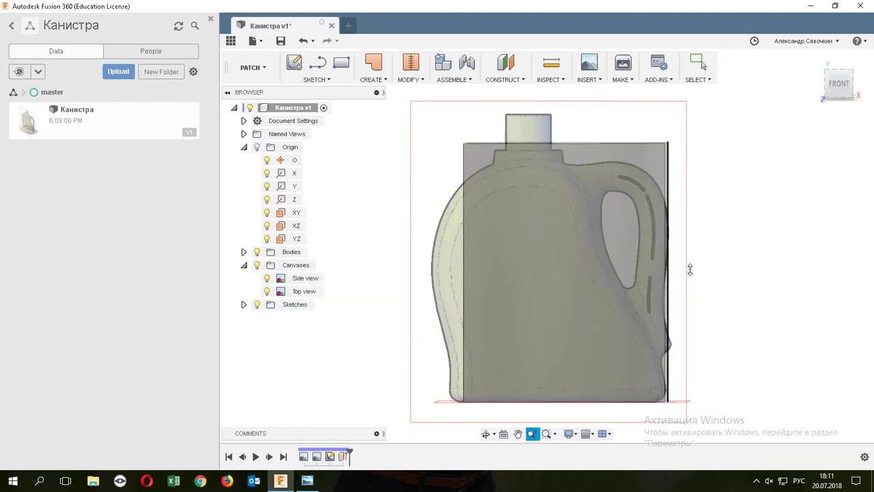
pyautogui.moveTo(678, 264)
pyautogui.keyDown('shift'); pyautogui.mouseDown(button='middle')
pyautogui.moveTo(746, 268)
pyautogui.moveTo(704, 368)
pyautogui.moveTo(710, 285)
pyautogui.moveTo(726, 276)
pyautogui.mouseUp(button='middle'); pyautogui.keyUp('shift')
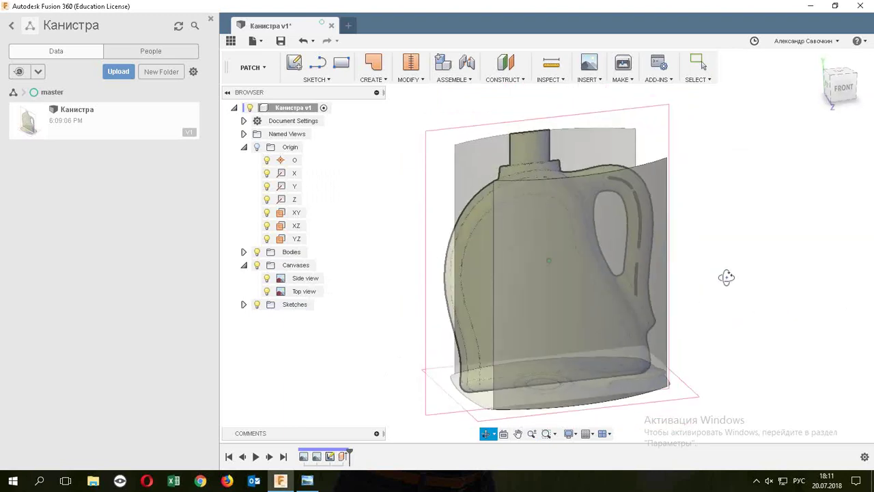
# Hide Body1 and Body2 under the Browser's Bodies folder.
pyautogui.click(244, 252)
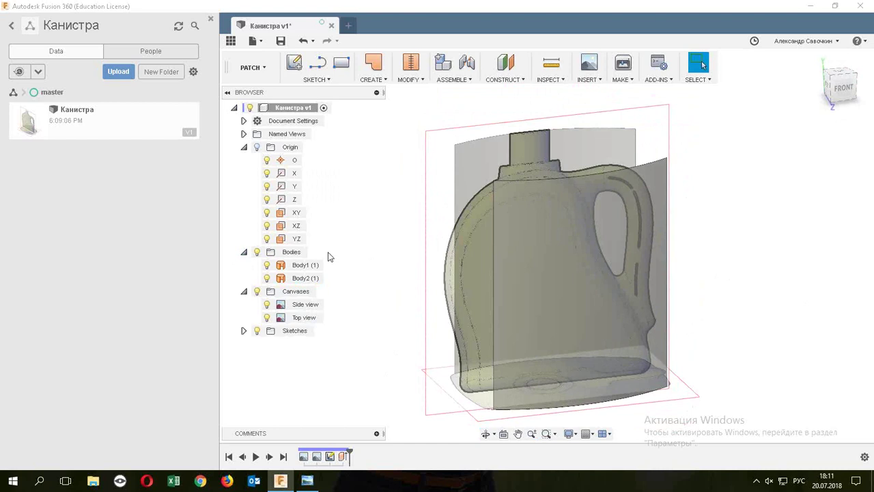
pyautogui.click(267, 265)
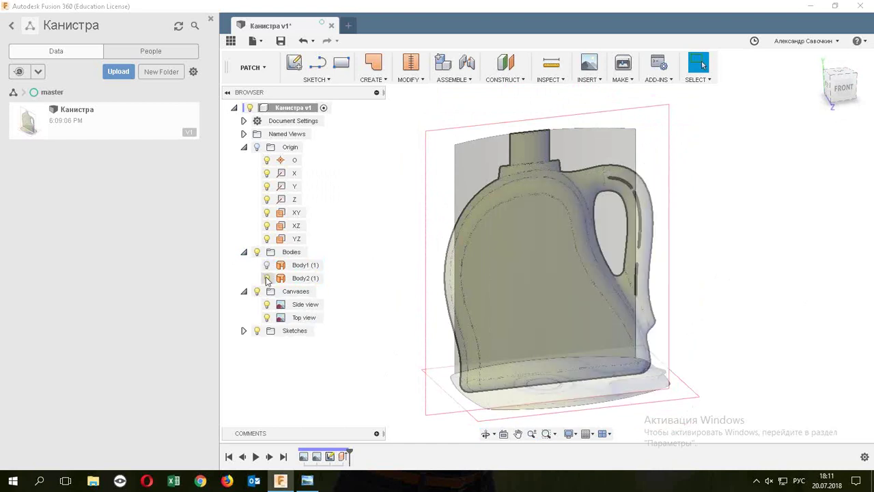
pyautogui.click(267, 278)
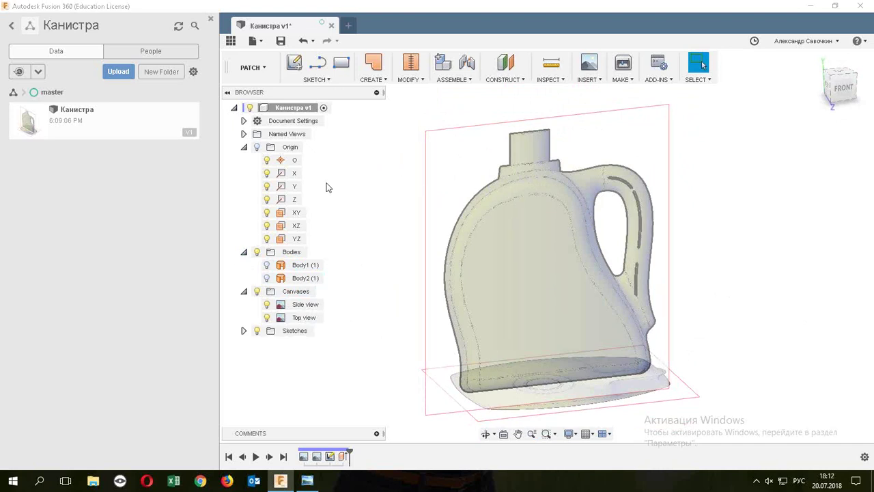
# Create a new sketch on the XY plane.
pyautogui.rightClick(295, 217)
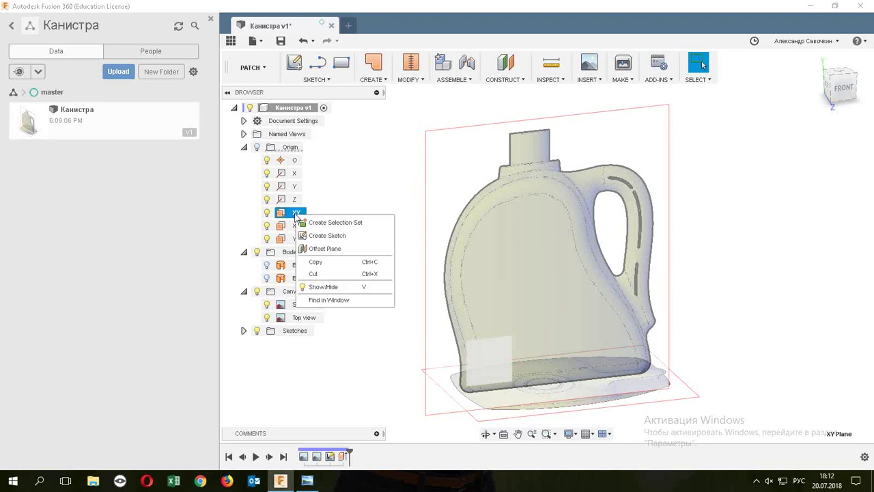
pyautogui.click(316, 235)
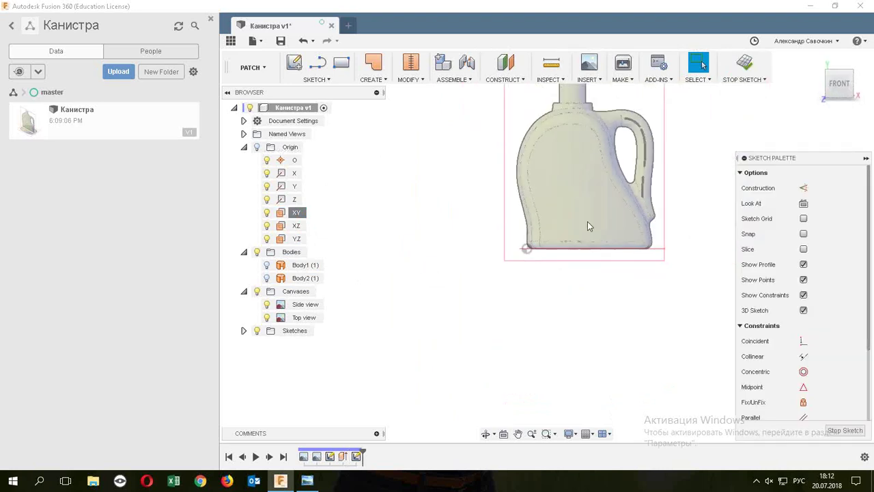
pyautogui.scroll(2, 625, 133)
# Start a spline at the canister's bottom-left corner and run it up the left edge to the shoulder.
pyautogui.rightClick(386, 176)
pyautogui.moveTo(368, 292)
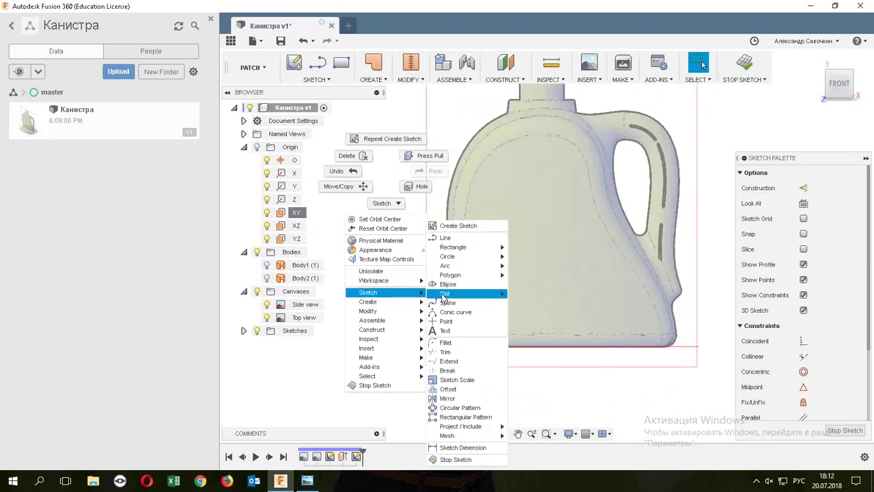
pyautogui.click(457, 303)
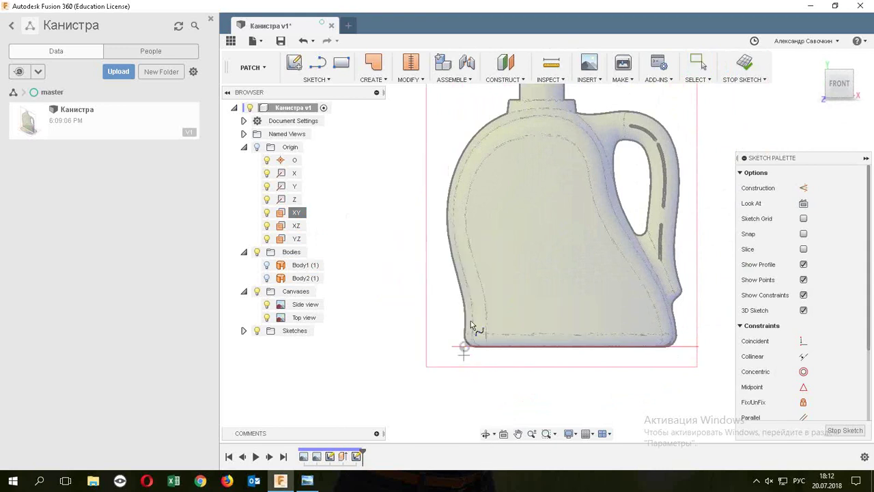
pyautogui.scroll(5, 462, 351)
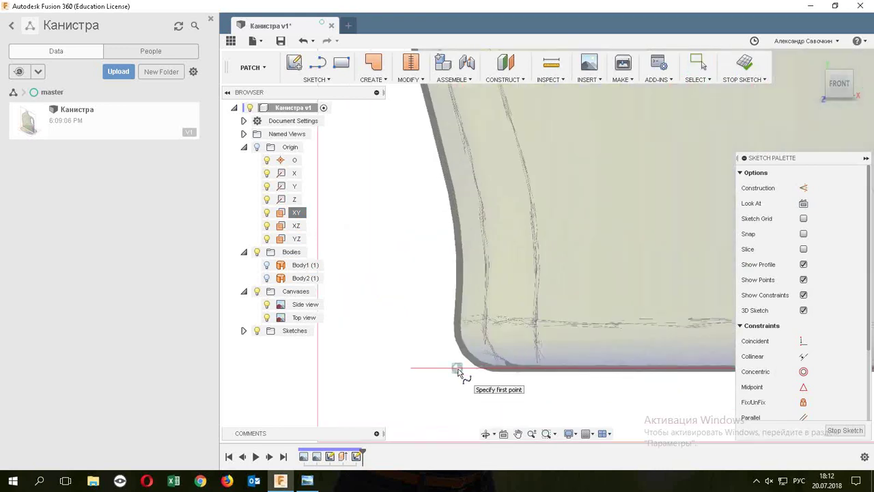
pyautogui.click(457, 369)
pyautogui.click(457, 333)
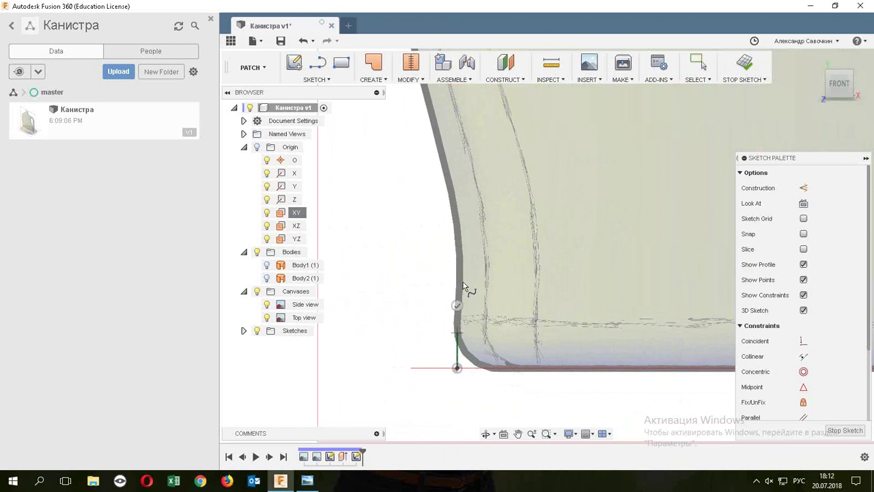
pyautogui.click(456, 304)
pyautogui.scroll(2, 461, 266)
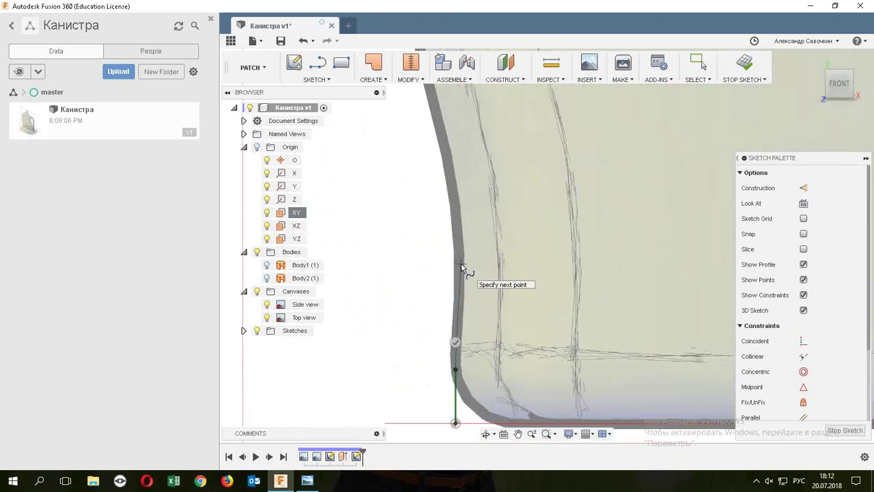
pyautogui.scroll(2, 461, 265)
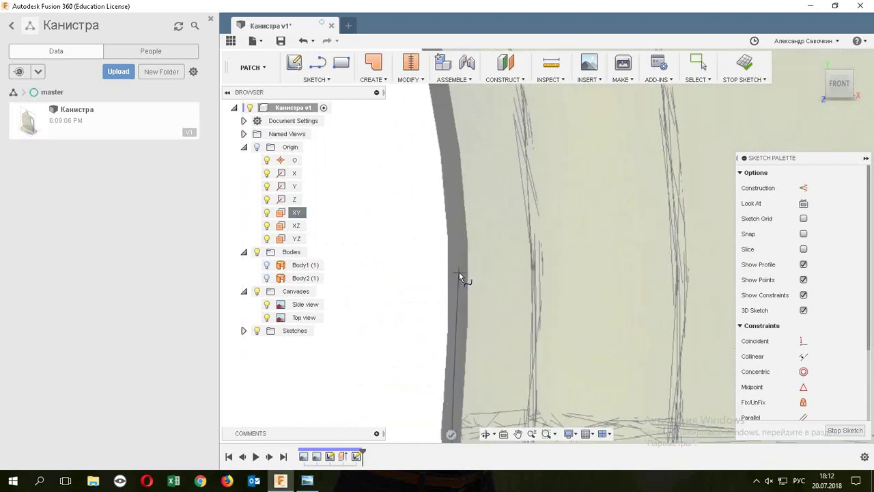
pyautogui.scroll(-3, 498, 225)
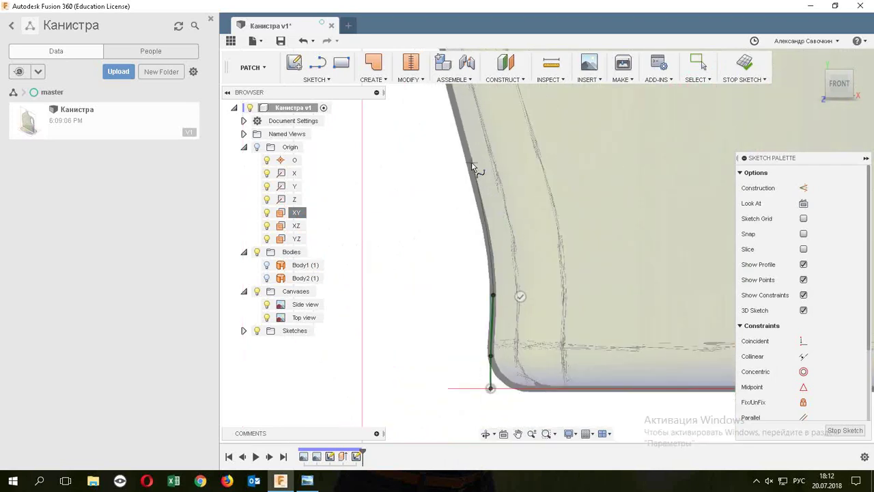
pyautogui.scroll(2, 466, 159)
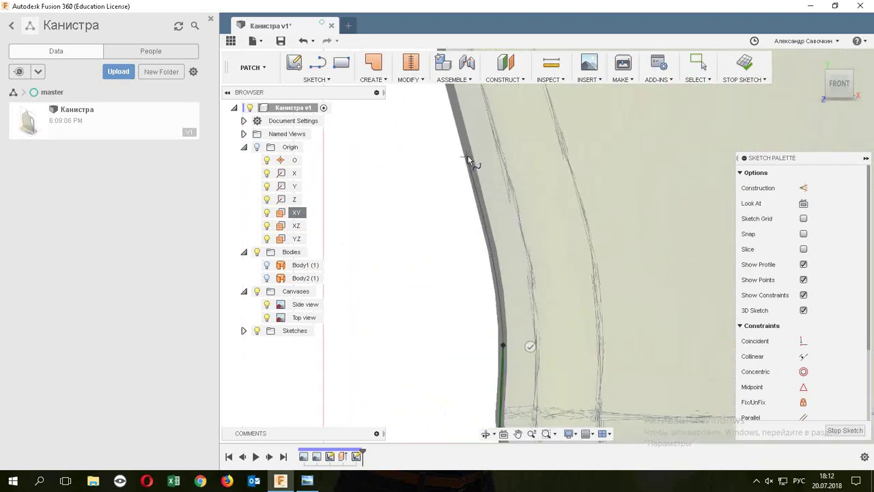
pyautogui.click(467, 161)
pyautogui.scroll(-3, 478, 317)
pyautogui.scroll(2, 462, 223)
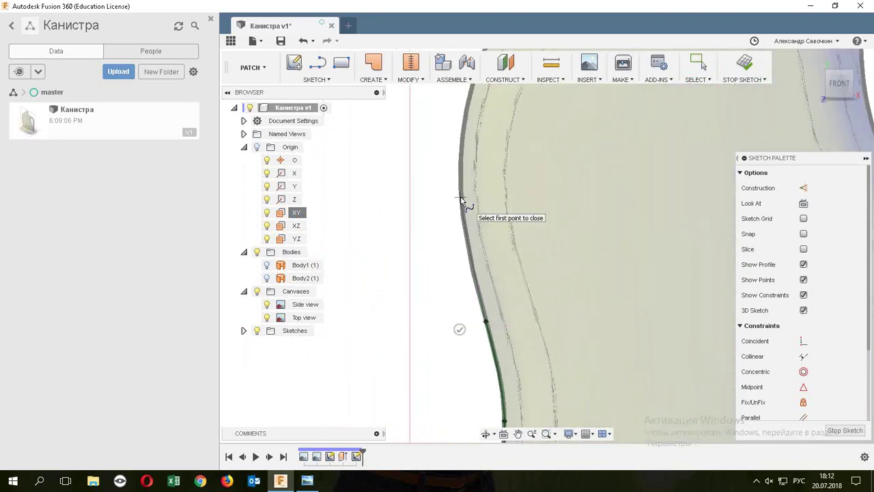
pyautogui.click(462, 196)
pyautogui.scroll(-1, 489, 220)
pyautogui.scroll(-2, 489, 220)
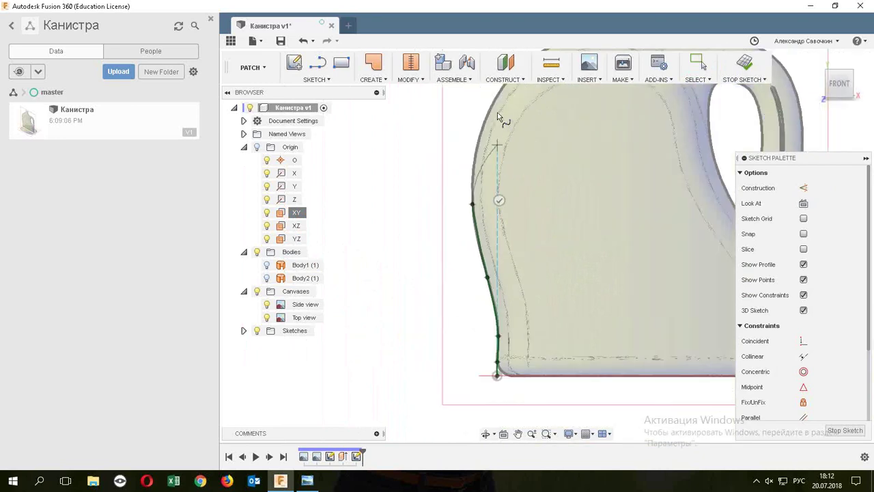
pyautogui.scroll(3, 492, 121)
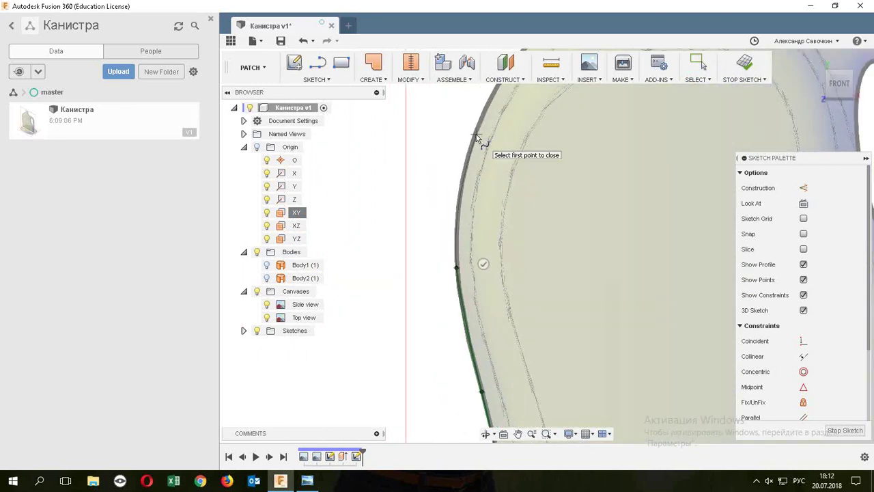
pyautogui.click(477, 135)
pyautogui.scroll(-2, 551, 151)
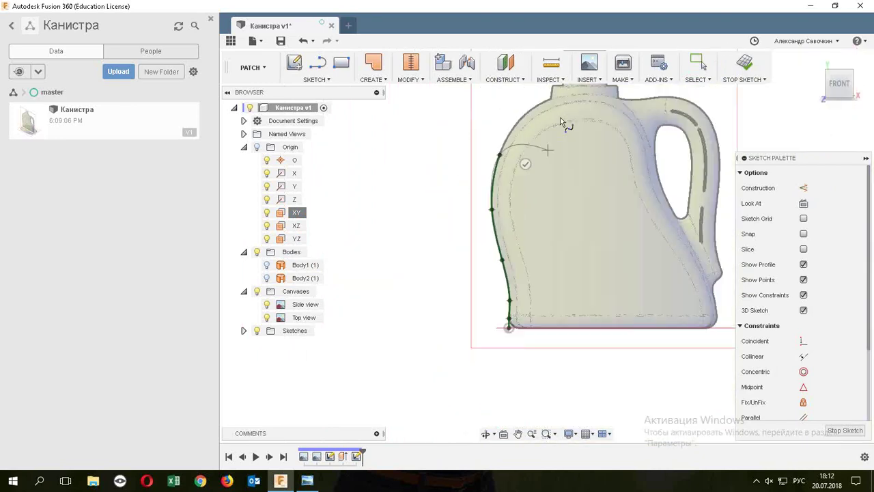
pyautogui.scroll(-1, 550, 117)
pyautogui.scroll(1, 549, 117)
pyautogui.scroll(2, 550, 119)
pyautogui.scroll(2, 548, 119)
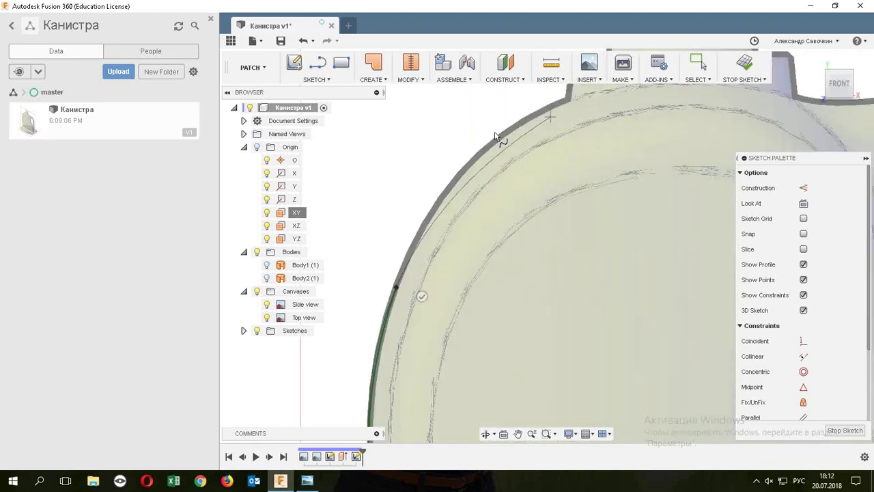
pyautogui.scroll(2, 498, 136)
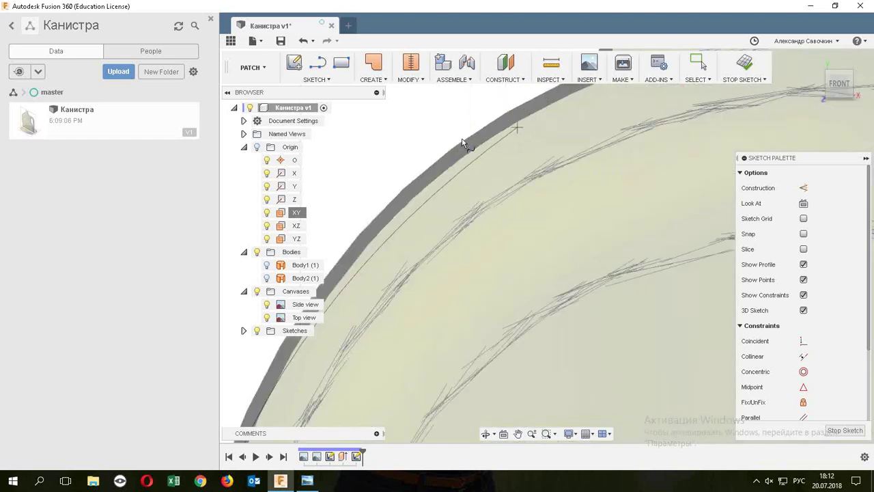
# Continue the spline across the top of the shoulder to its right edge.
pyautogui.click(416, 197)
pyautogui.scroll(-2, 484, 254)
pyautogui.scroll(-2, 572, 181)
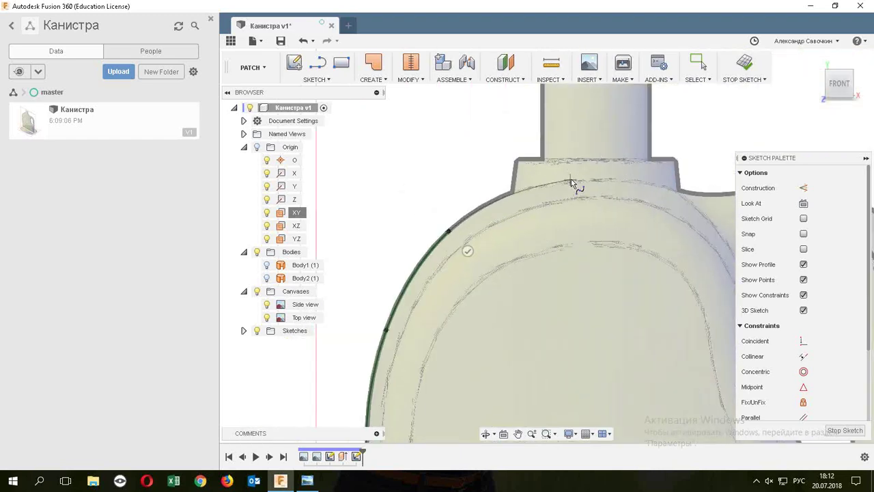
pyautogui.click(567, 182)
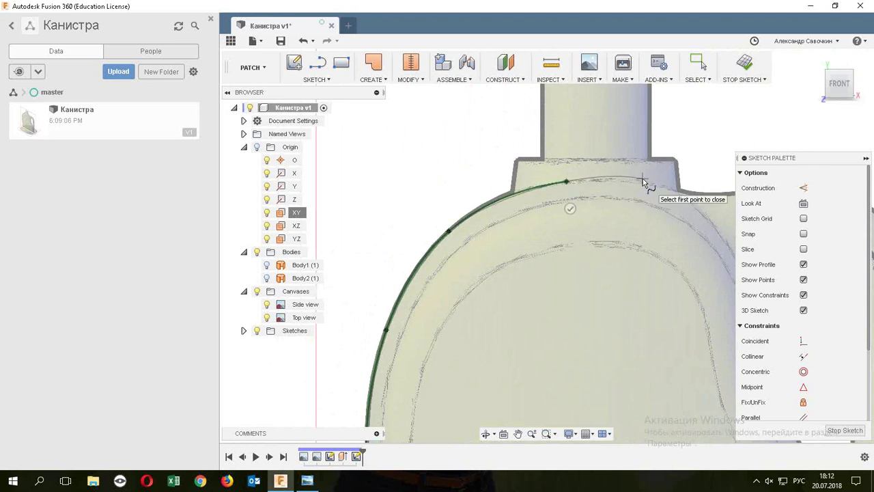
pyautogui.click(642, 179)
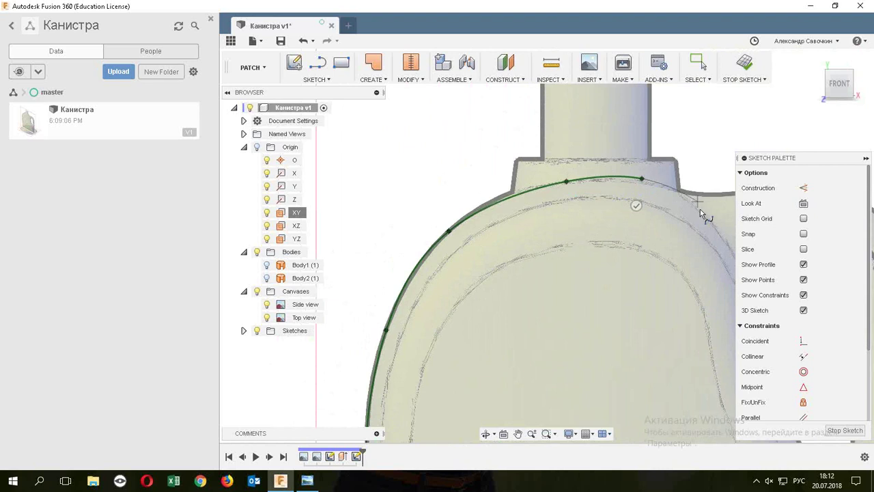
pyautogui.click(700, 209)
pyautogui.scroll(-3, 690, 280)
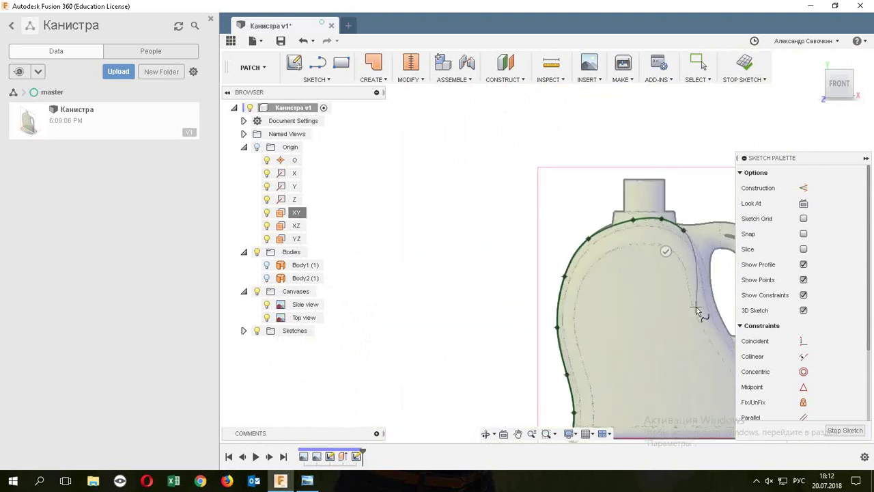
pyautogui.scroll(2, 698, 263)
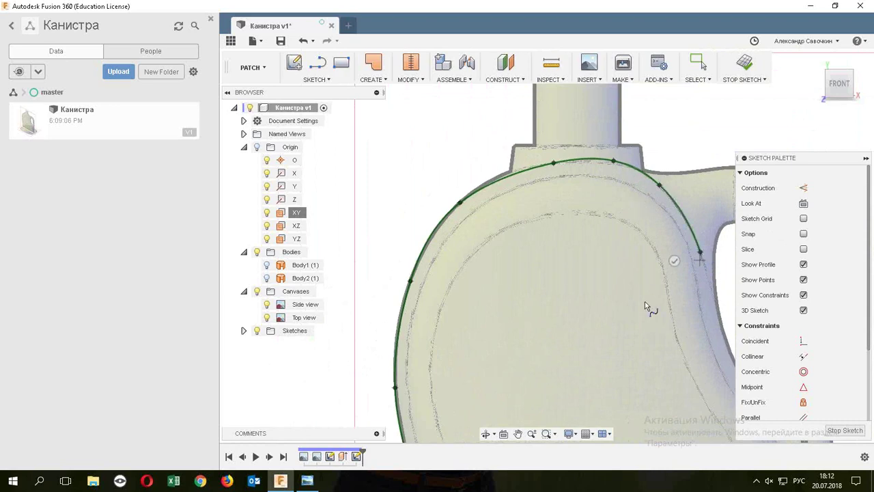
pyautogui.scroll(-3, 644, 301)
pyautogui.scroll(2, 603, 308)
pyautogui.scroll(3, 635, 277)
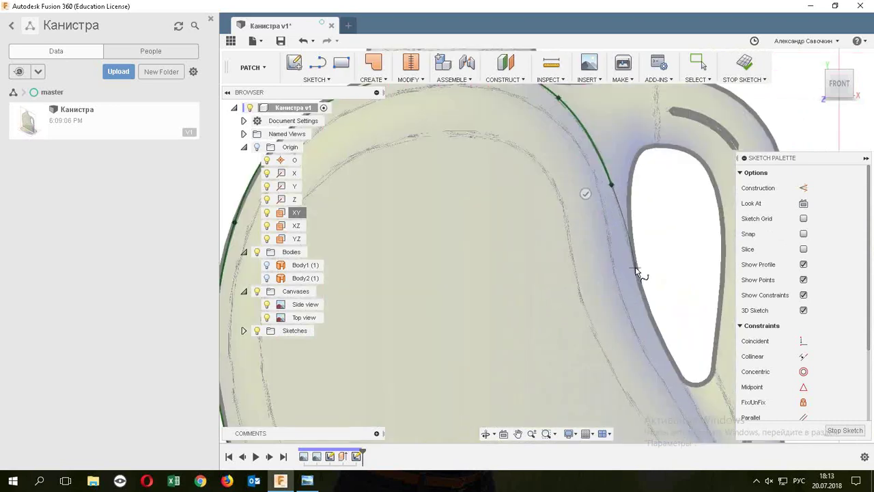
# Bring the spline down past the handle to the bottom-right corner and finish it.
pyautogui.click(636, 269)
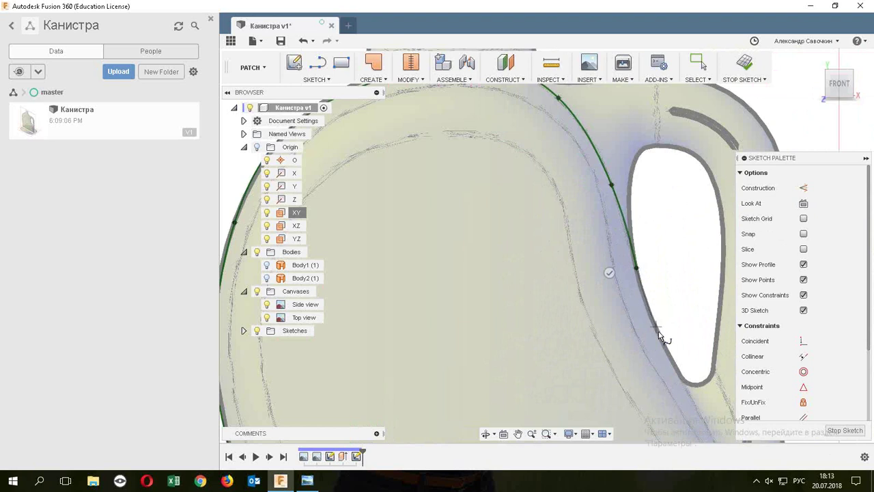
pyautogui.click(687, 390)
pyautogui.scroll(-3, 679, 410)
pyautogui.scroll(-2, 622, 350)
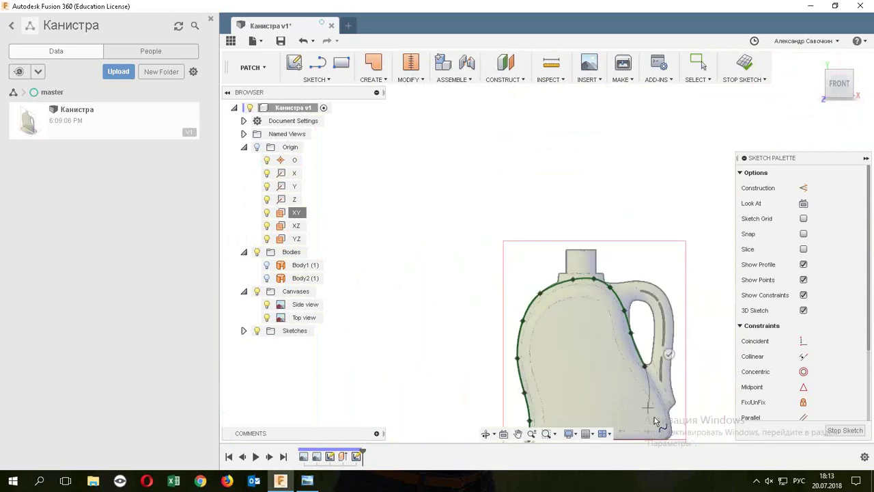
pyautogui.scroll(5, 638, 396)
pyautogui.scroll(3, 641, 344)
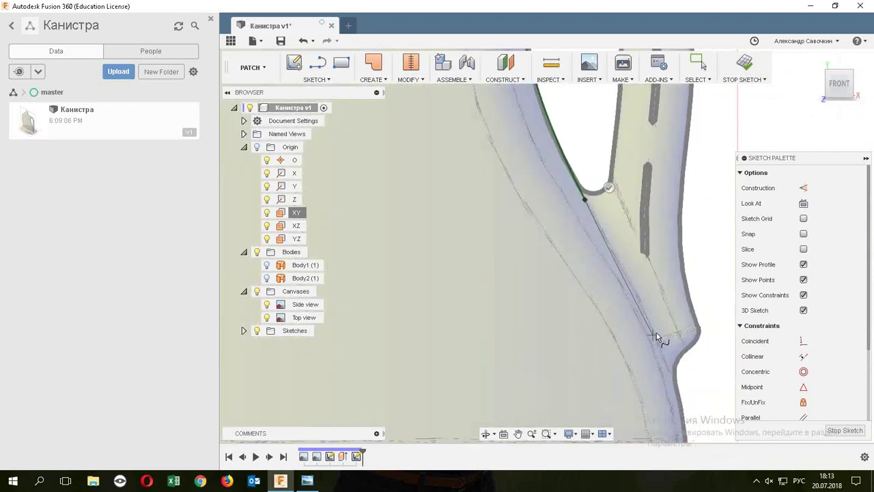
pyautogui.click(655, 333)
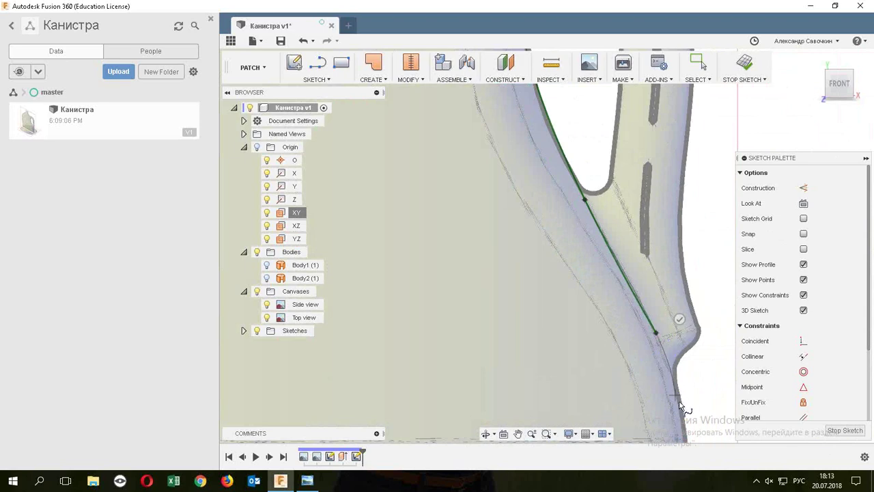
pyautogui.click(679, 403)
pyautogui.scroll(-1, 679, 410)
pyautogui.scroll(-3, 613, 362)
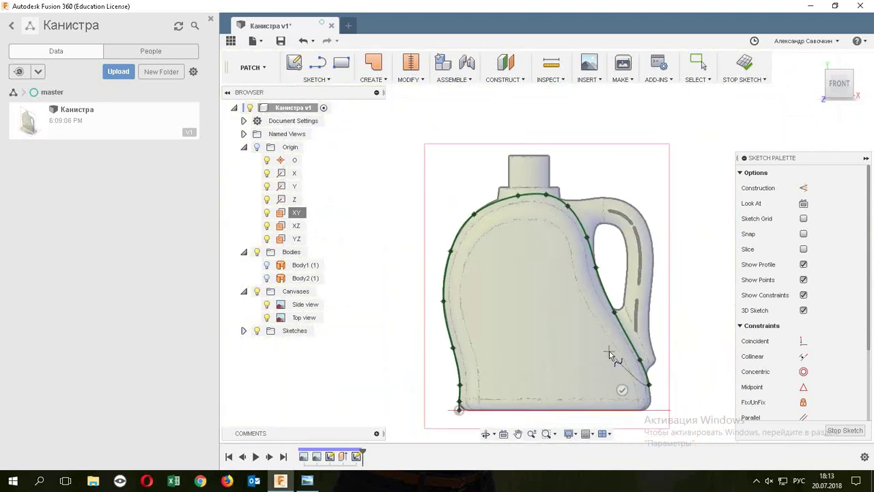
pyautogui.scroll(1, 641, 383)
pyautogui.scroll(3, 665, 413)
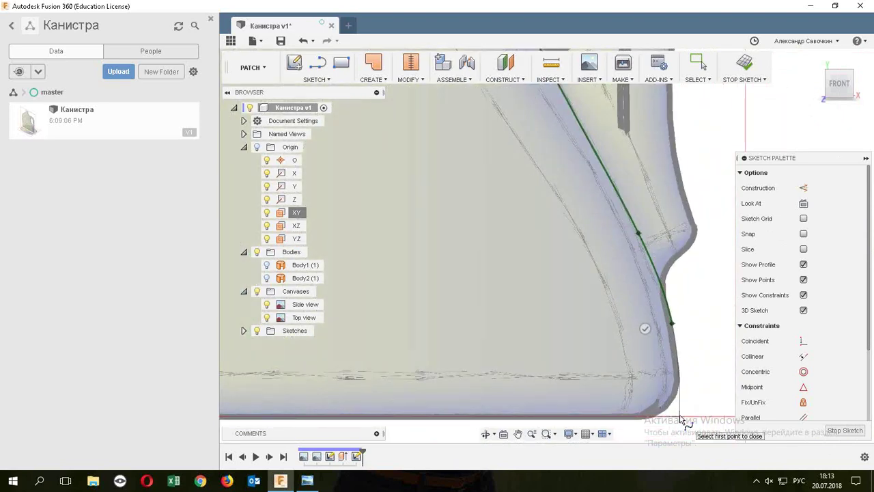
pyautogui.click(679, 416)
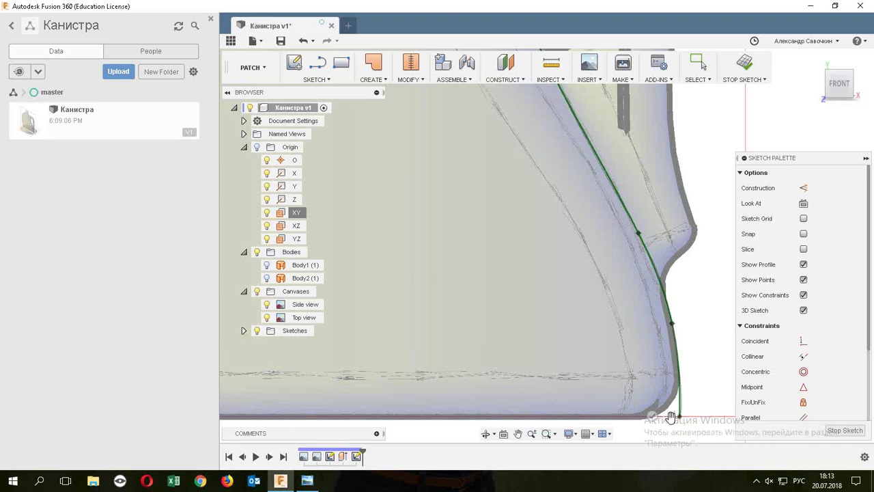
pyautogui.click(652, 416)
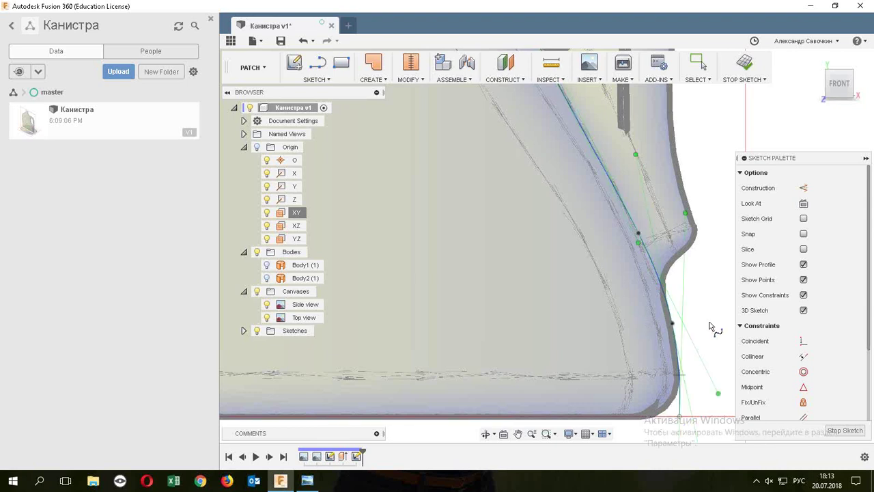
# Constrain the spline's bottom-left and bottom-right end points to be horizontally level.
pyautogui.press('Escape')
pyautogui.scroll(-3, 705, 284)
pyautogui.scroll(-2, 703, 285)
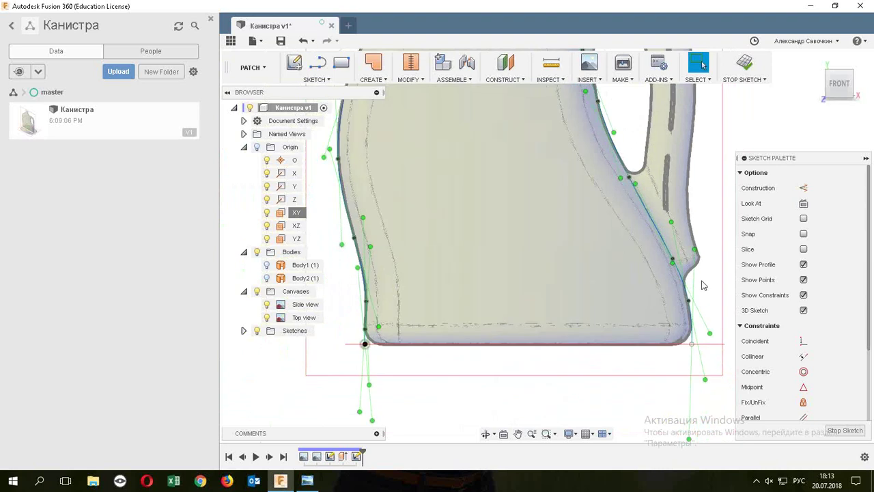
pyautogui.moveTo(775, 157); pyautogui.dragTo(294, 161)
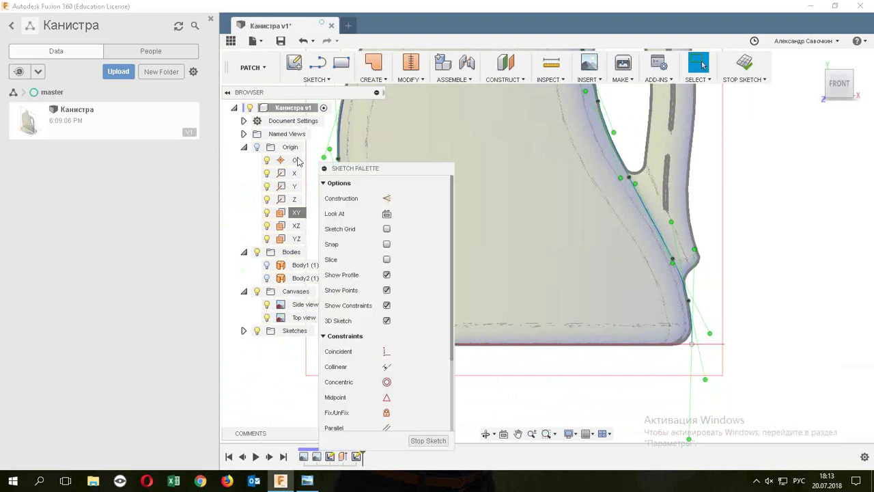
pyautogui.moveTo(225, 161); pyautogui.dragTo(139, 164)
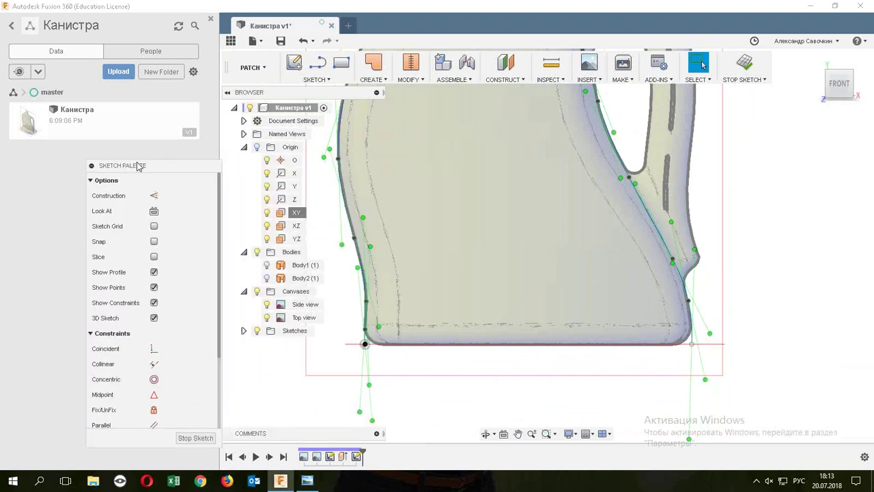
pyautogui.scroll(-2, 162, 422)
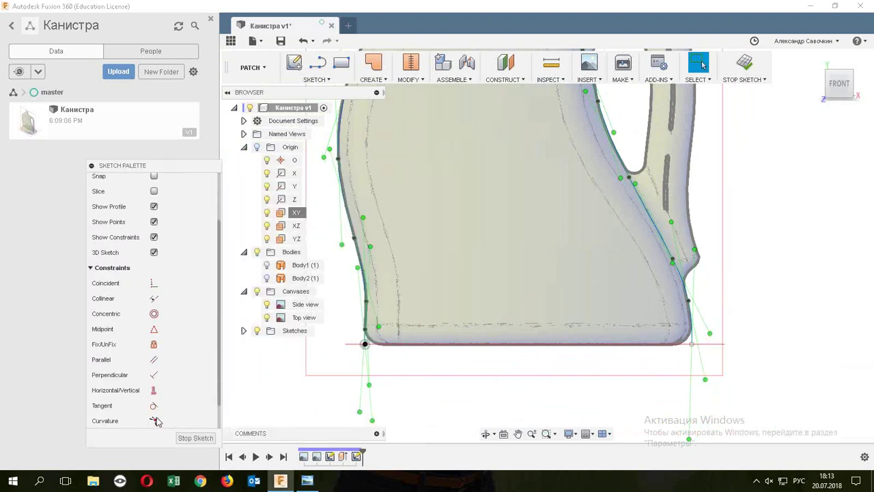
pyautogui.click(154, 393)
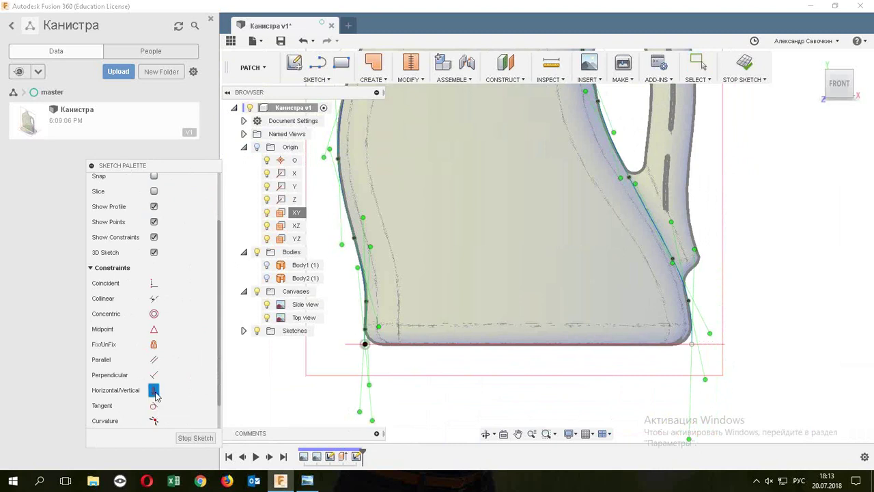
pyautogui.click(366, 345)
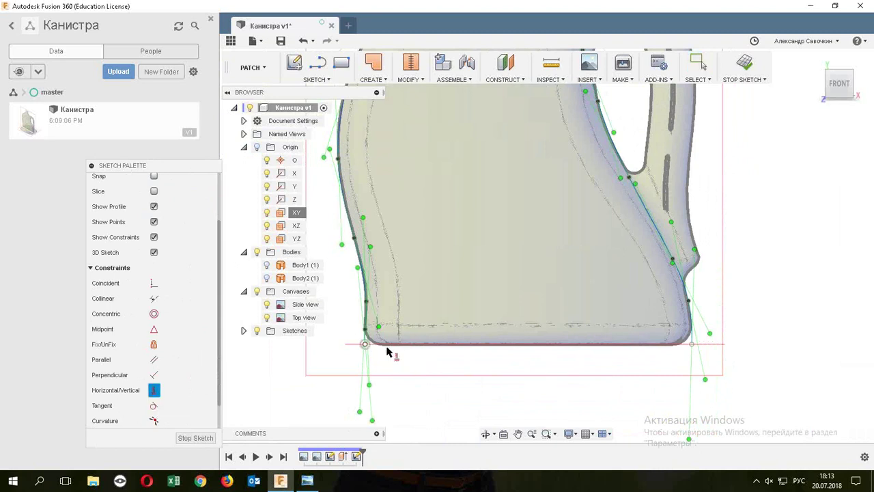
pyautogui.click(692, 346)
pyautogui.scroll(1, 727, 394)
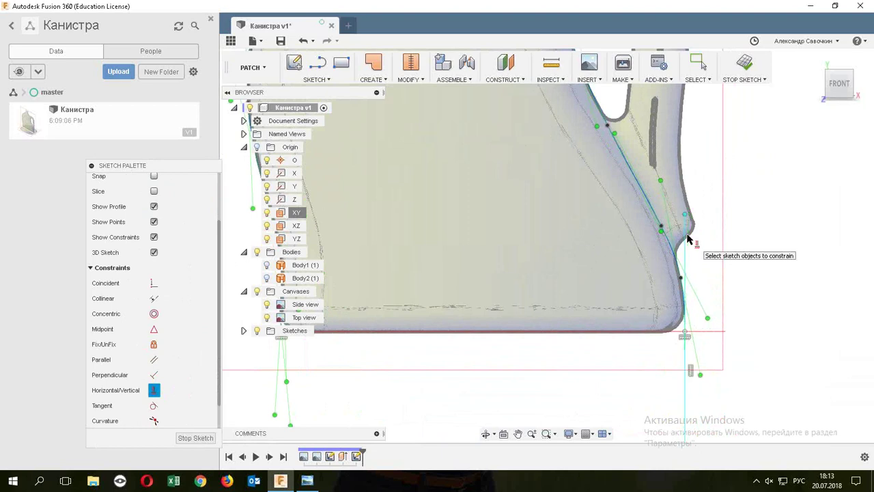
pyautogui.scroll(-1, 415, 367)
pyautogui.scroll(-1, 321, 403)
pyautogui.scroll(2, 328, 376)
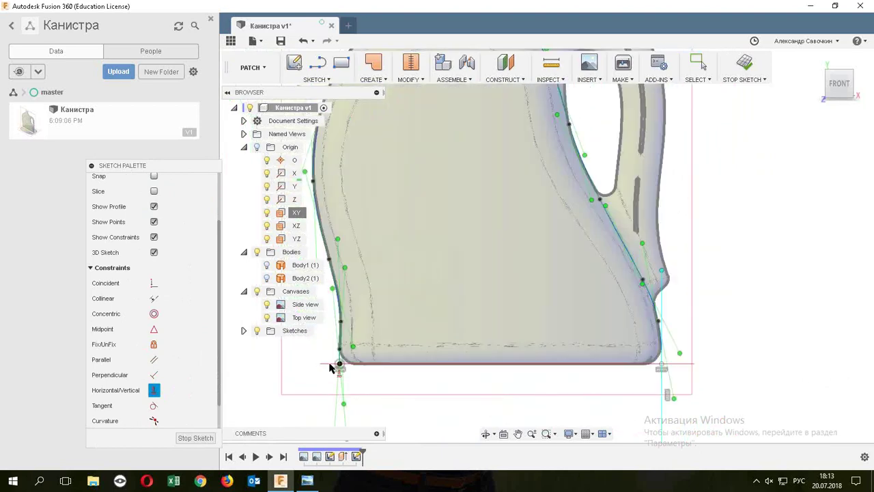
pyautogui.scroll(2, 335, 362)
pyautogui.scroll(2, 332, 375)
pyautogui.scroll(2, 354, 374)
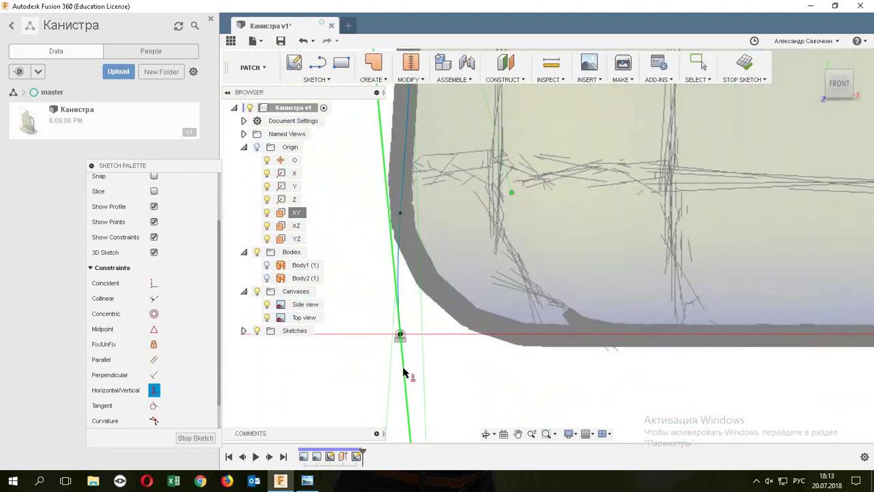
pyautogui.scroll(-1, 560, 342)
pyautogui.scroll(-2, 560, 341)
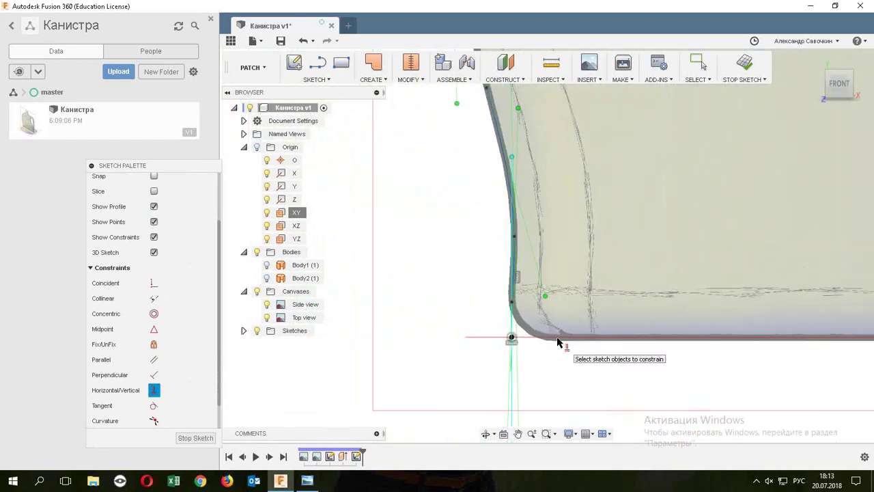
pyautogui.scroll(-2, 558, 342)
pyautogui.scroll(-3, 557, 341)
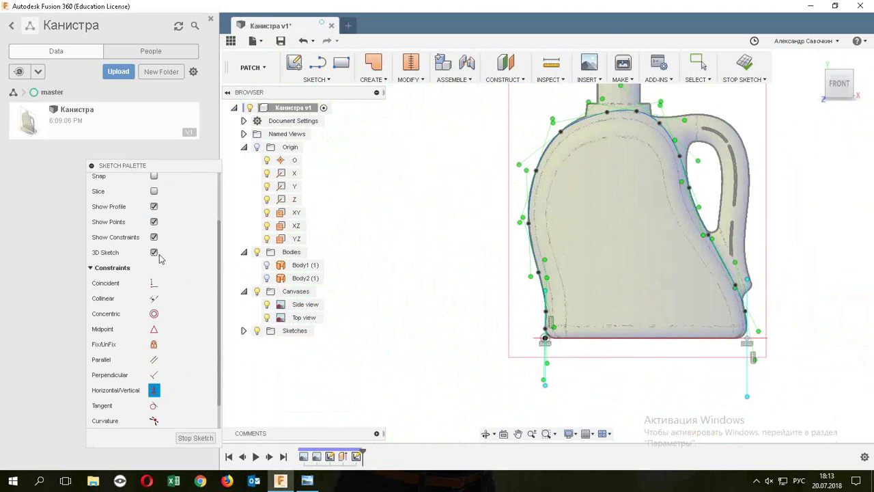
pyautogui.click(744, 68)
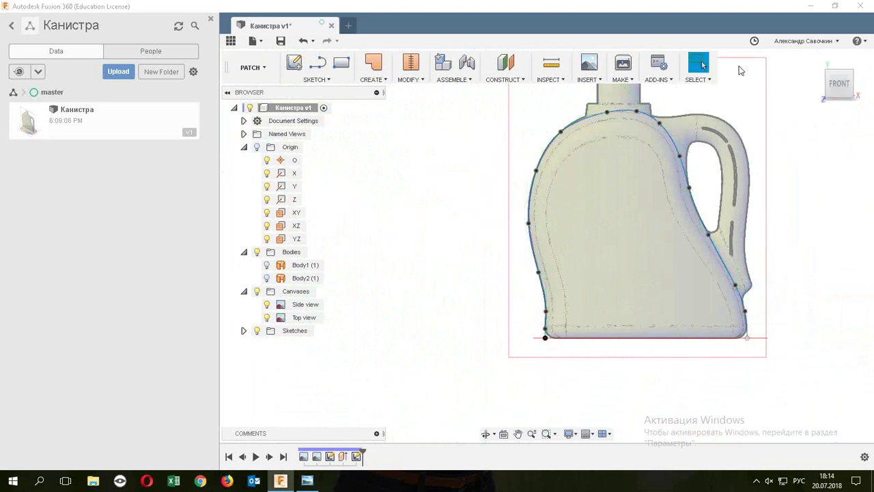
pyautogui.press('F4')
pyautogui.moveTo(619, 210)
pyautogui.mouseDown()
pyautogui.moveTo(655, 220)
pyautogui.moveTo(605, 248)
pyautogui.moveTo(601, 269)
pyautogui.moveTo(617, 269)
pyautogui.mouseUp()
pyautogui.press('Escape')
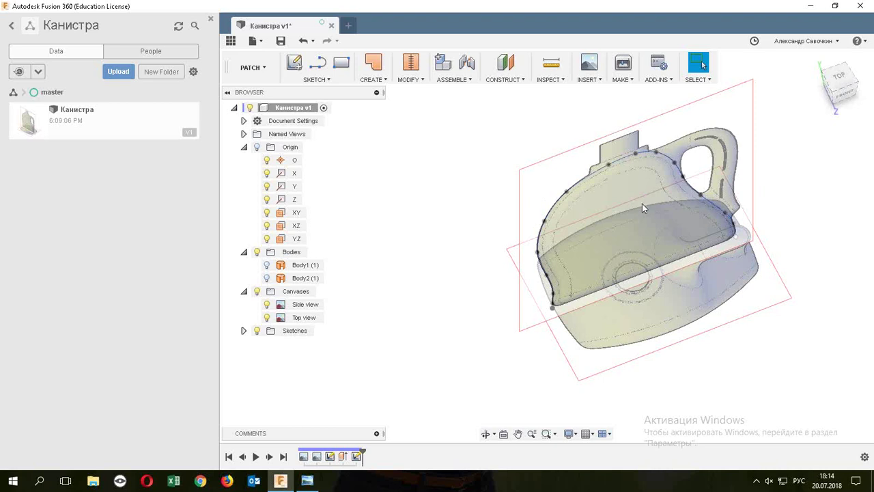
pyautogui.moveTo(576, 303)
pyautogui.keyDown('shift'); pyautogui.mouseDown(button='middle')
pyautogui.moveTo(571, 335)
pyautogui.moveTo(569, 319)
pyautogui.mouseUp(button='middle'); pyautogui.keyUp('shift')
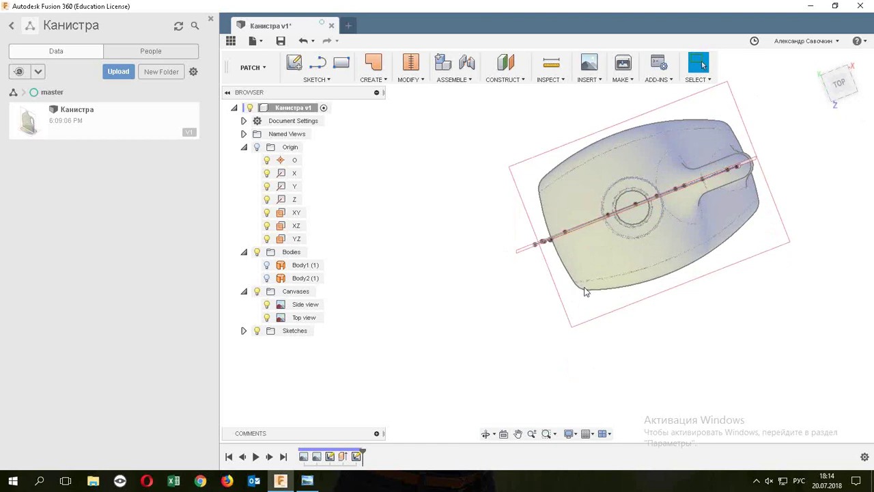
pyautogui.keyDown('shift'); pyautogui.moveTo(589, 293); pyautogui.dragTo(572, 285, button='middle'); pyautogui.keyUp('shift')
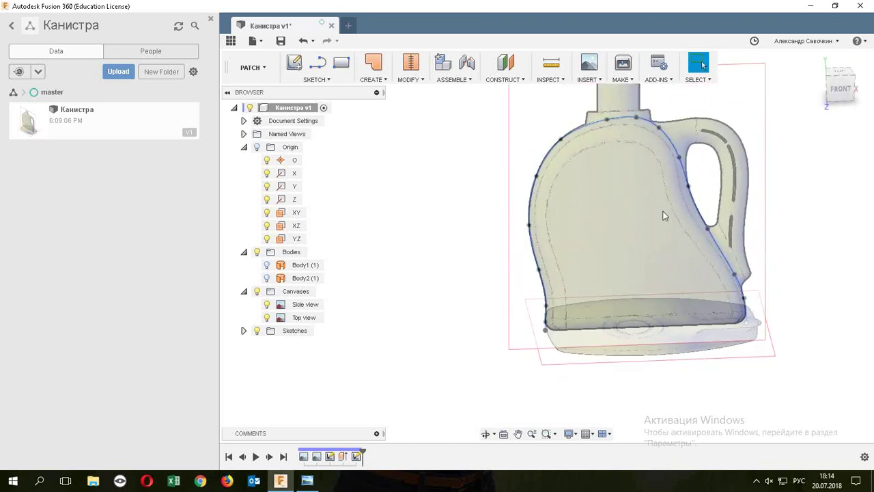
pyautogui.moveTo(645, 211); pyautogui.dragTo(569, 230, button='middle')
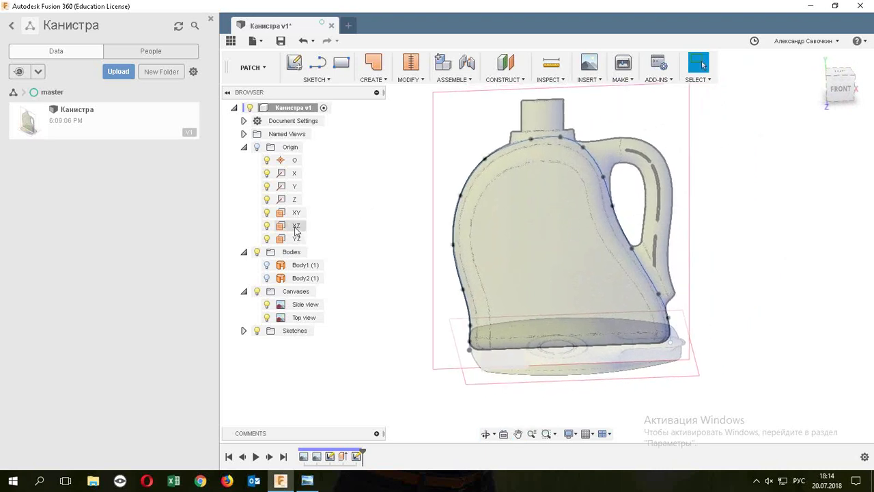
# Start a new sketch on the XZ plane and hide Sketch2.
pyautogui.click(296, 226)
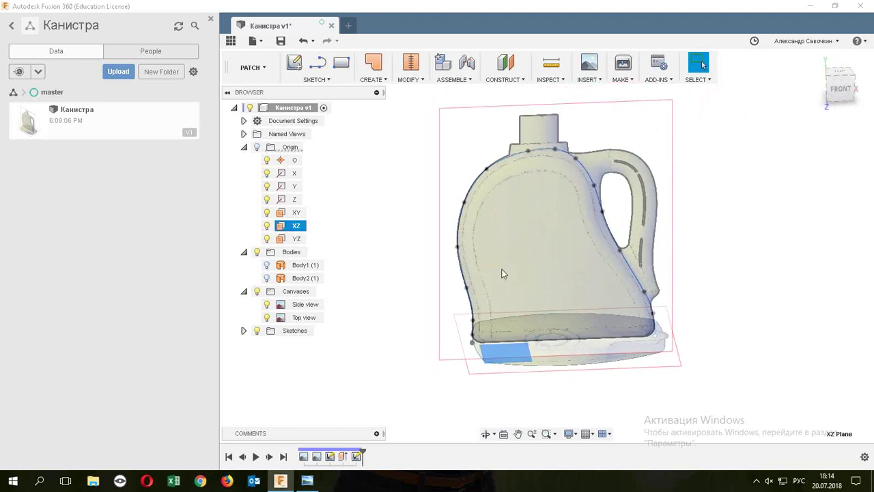
pyautogui.rightClick(298, 232)
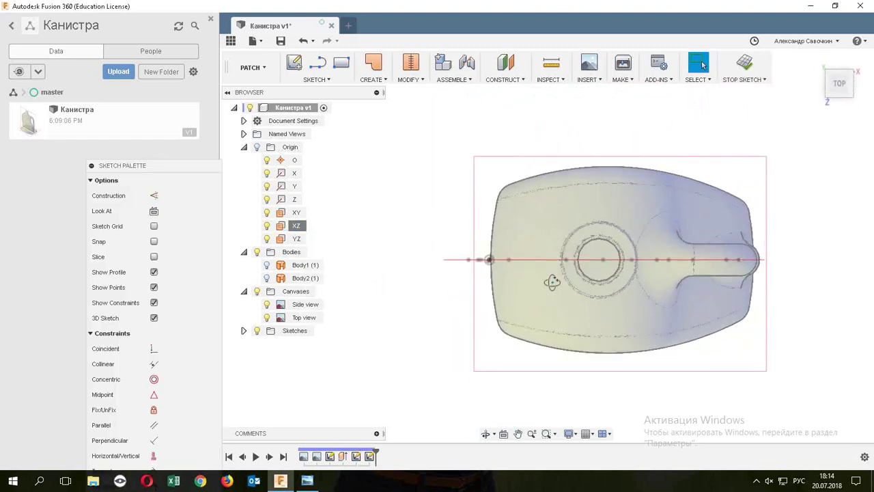
pyautogui.keyDown('shift'); pyautogui.moveTo(553, 279); pyautogui.dragTo(548, 256, button='middle'); pyautogui.keyUp('shift')
pyautogui.moveTo(548, 256); pyautogui.dragTo(550, 225)
pyautogui.press('Escape')
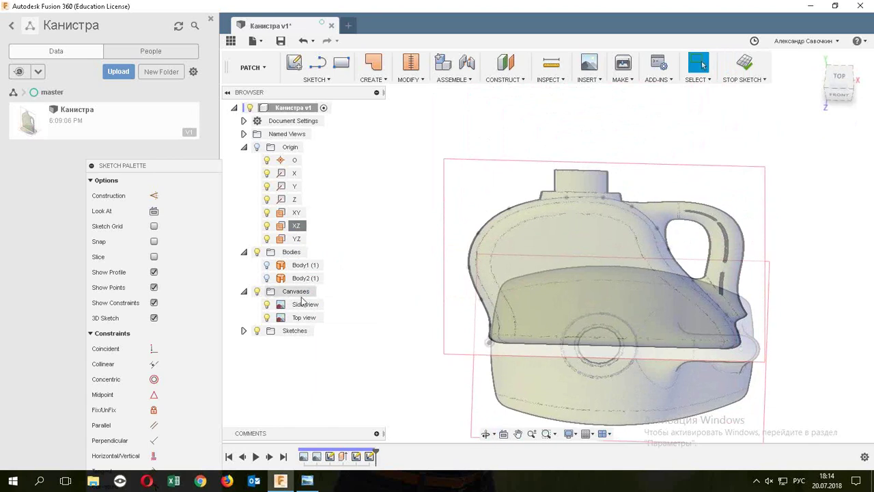
pyautogui.click(245, 331)
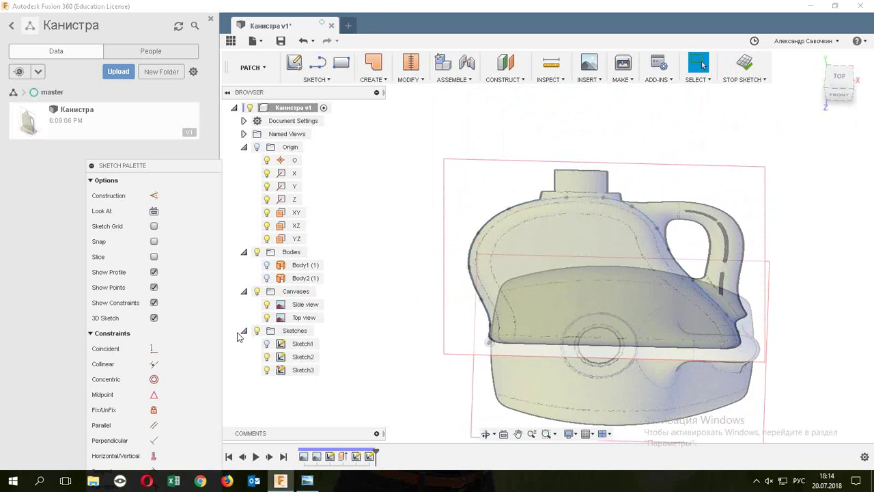
pyautogui.click(267, 356)
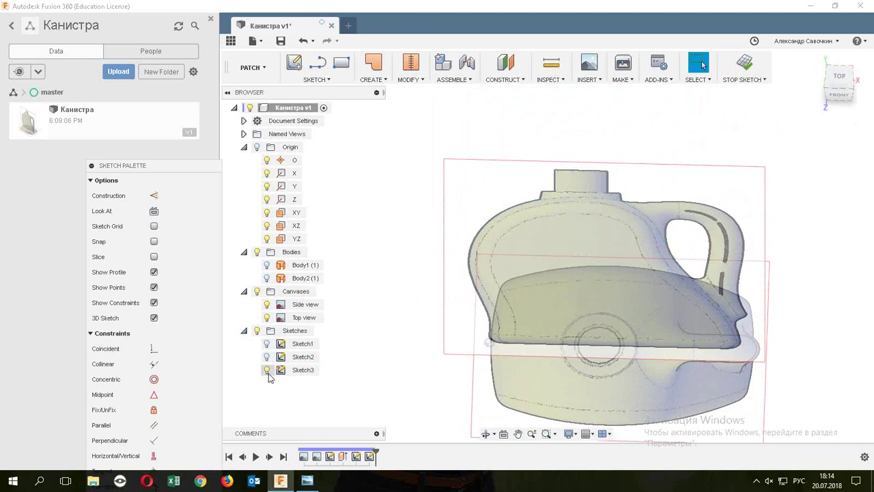
# Draw a 273.35 mm horizontal construction line along the canister's top-view centre axis.
pyautogui.click(839, 76)
pyautogui.rightClick(555, 205)
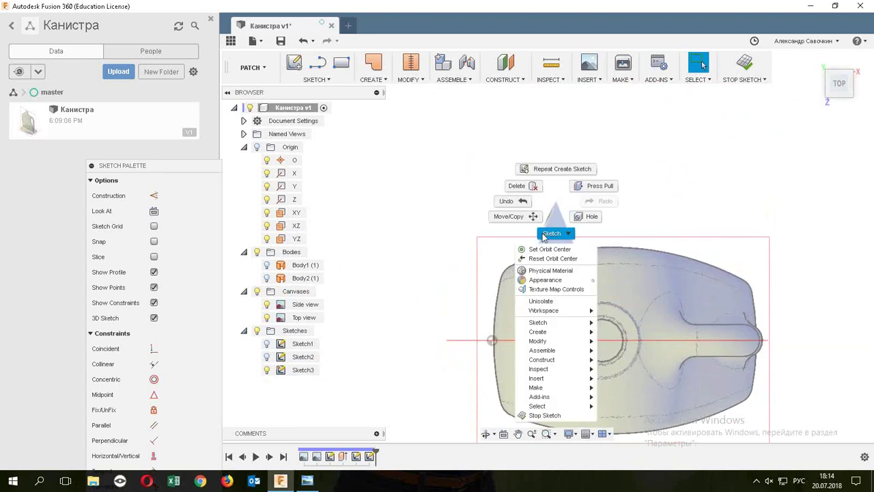
pyautogui.moveTo(537, 321)
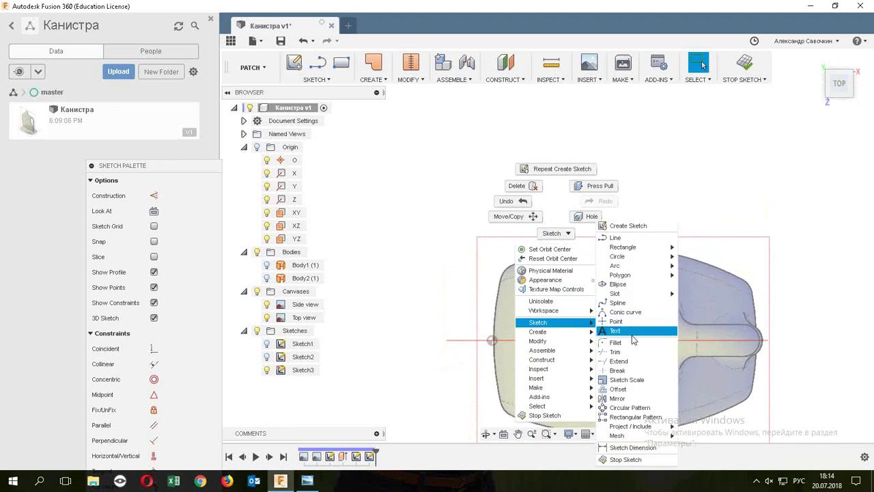
pyautogui.click(629, 245)
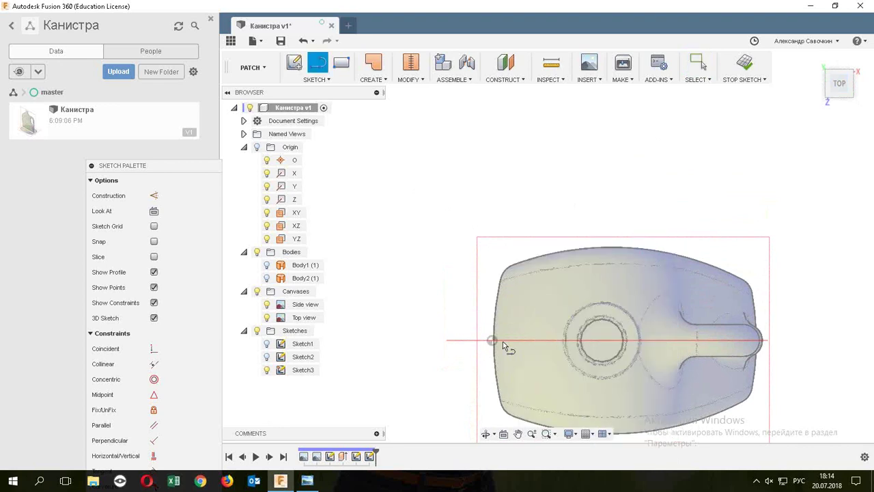
pyautogui.click(492, 341)
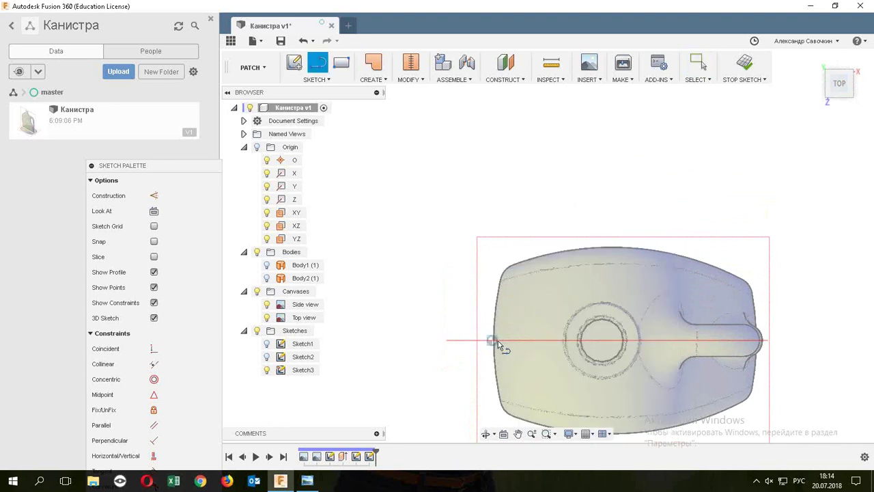
pyautogui.click(797, 341)
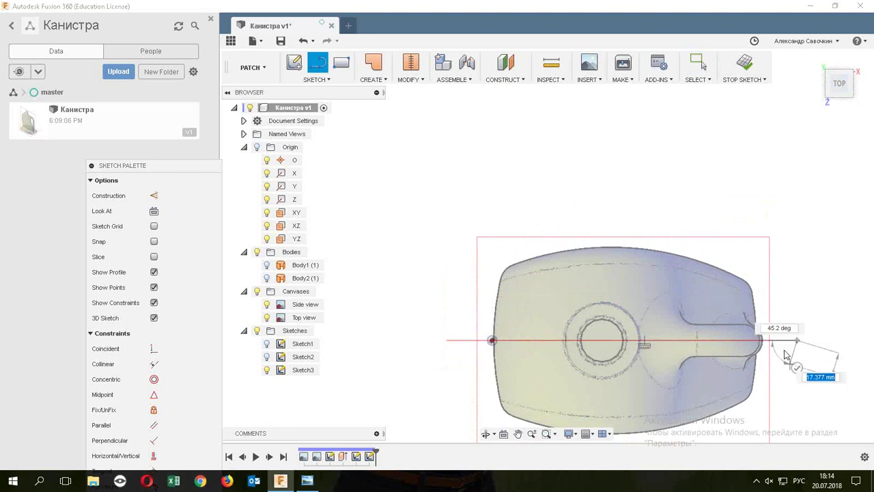
pyautogui.press('Escape')
pyautogui.click(785, 340)
pyautogui.rightClick(785, 339)
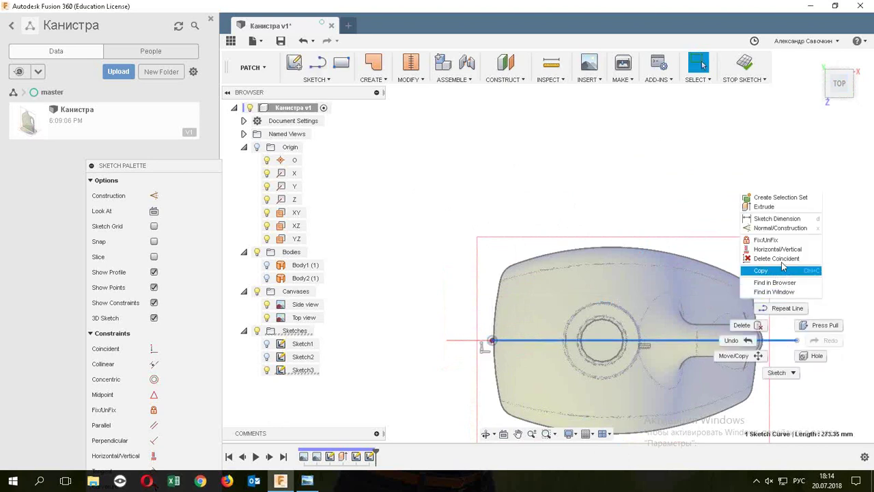
pyautogui.click(781, 228)
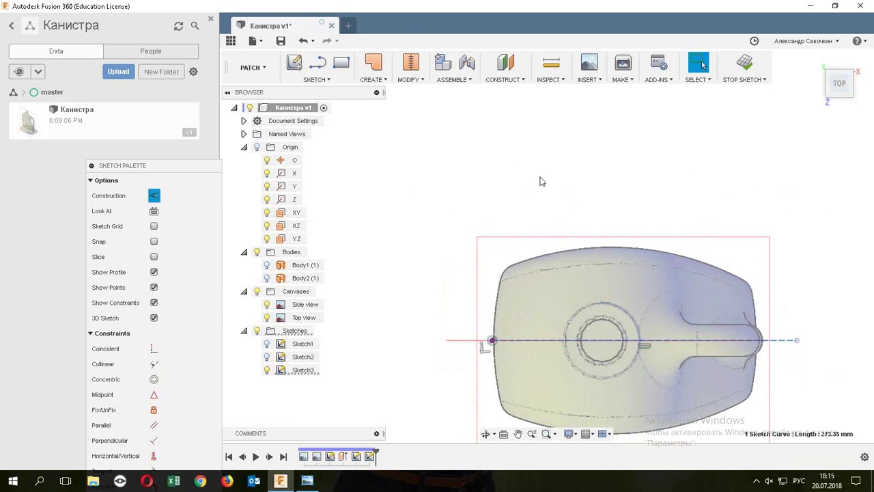
pyautogui.rightClick(445, 193)
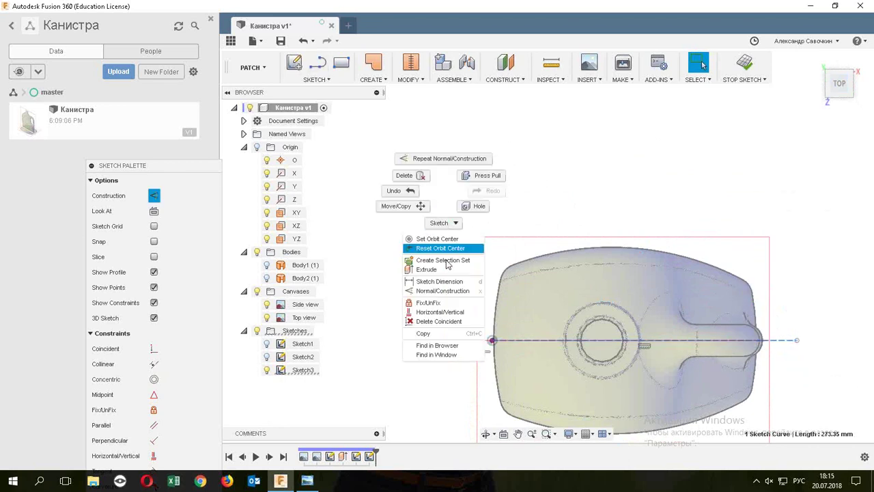
pyautogui.click(631, 196)
pyautogui.rightClick(514, 172)
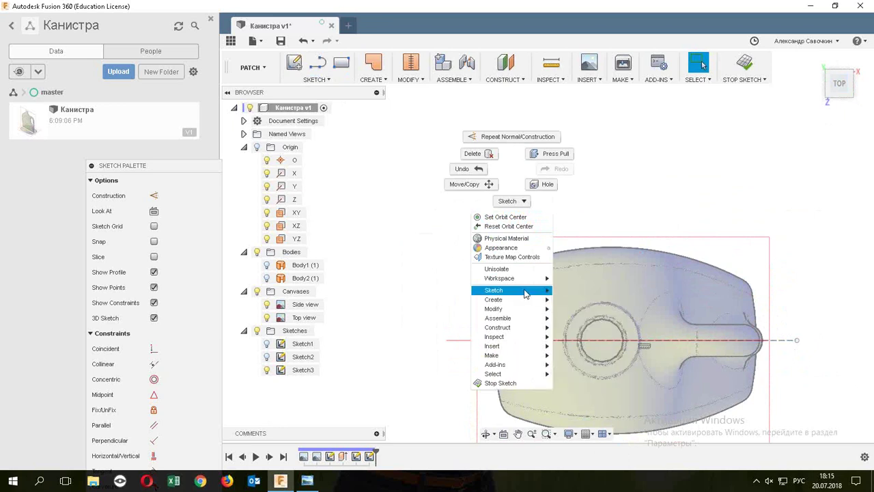
pyautogui.moveTo(493, 290)
pyautogui.moveTo(571, 266)
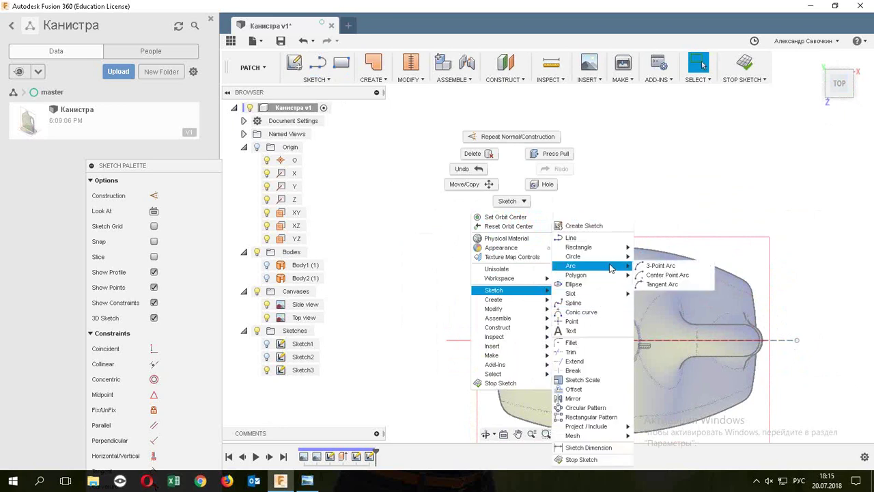
# Draw a three-point arc along the canister's left edge, passing through a point on the axis.
pyautogui.click(646, 271)
pyautogui.scroll(2, 503, 294)
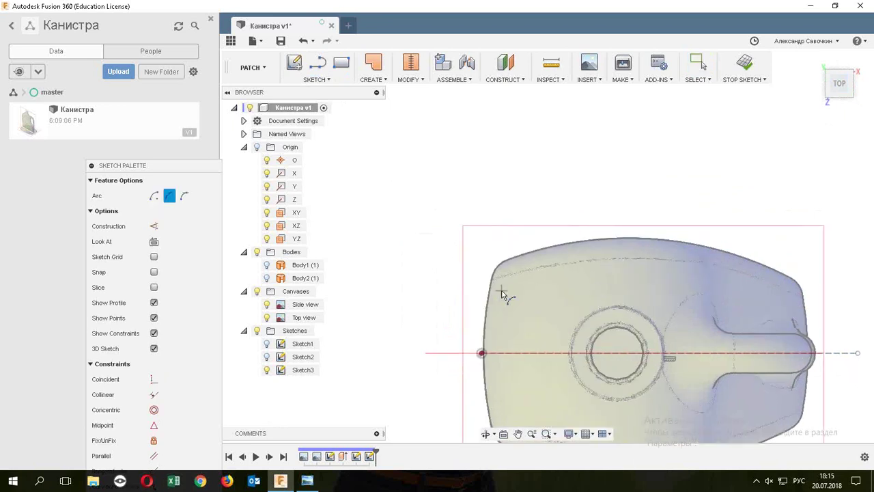
pyautogui.scroll(2, 506, 285)
pyautogui.scroll(2, 489, 278)
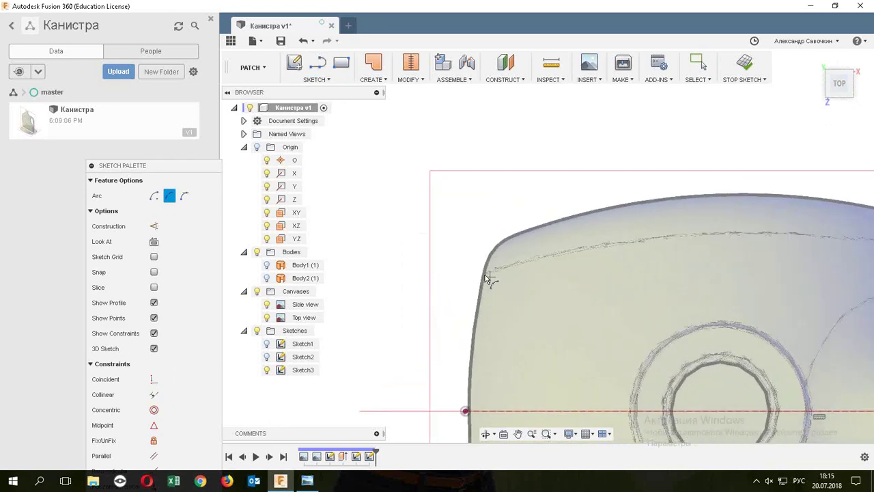
pyautogui.click(473, 322)
pyautogui.scroll(-4, 478, 410)
pyautogui.scroll(2, 478, 409)
pyautogui.scroll(2, 483, 416)
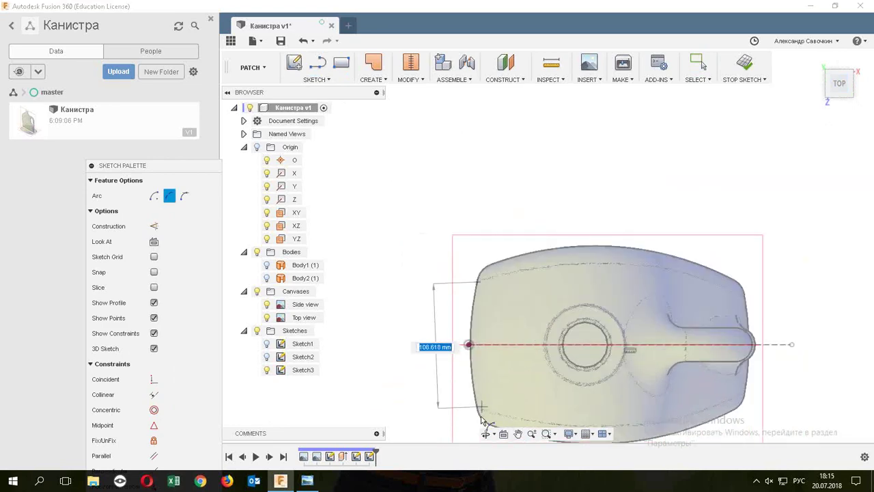
pyautogui.scroll(3, 484, 418)
pyautogui.click(471, 395)
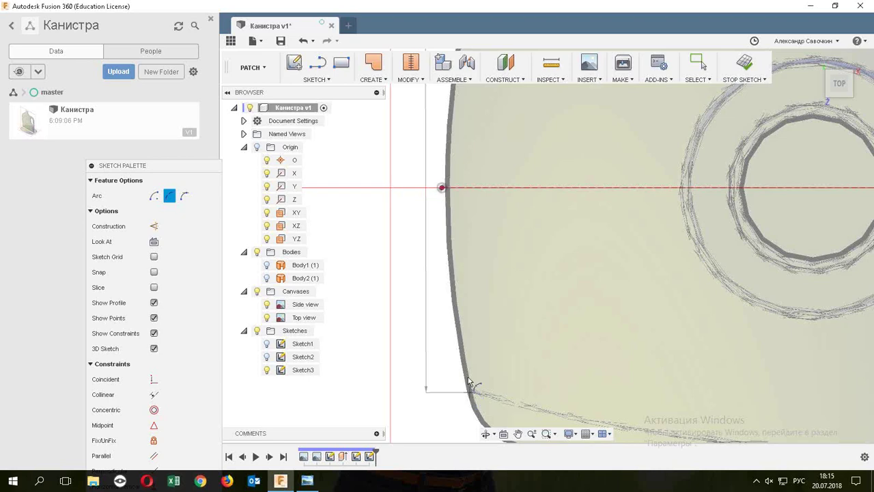
pyautogui.click(442, 190)
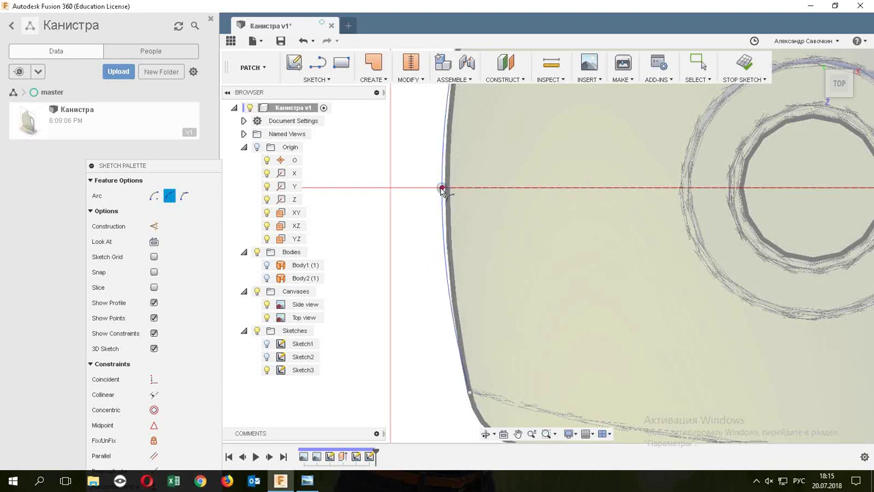
pyautogui.scroll(-3, 513, 303)
pyautogui.press('Escape')
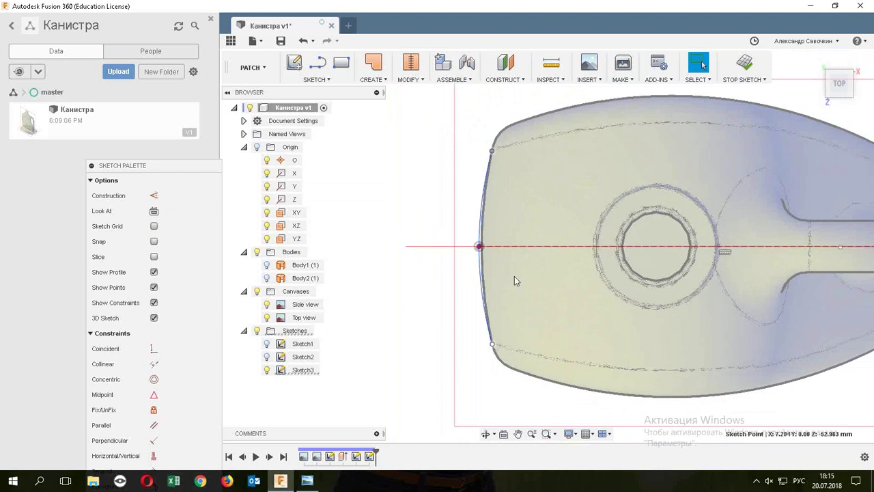
# Make the arc symmetric about the centreline, extend its ends past the outline, and finish Sketch3.
pyautogui.click(515, 250)
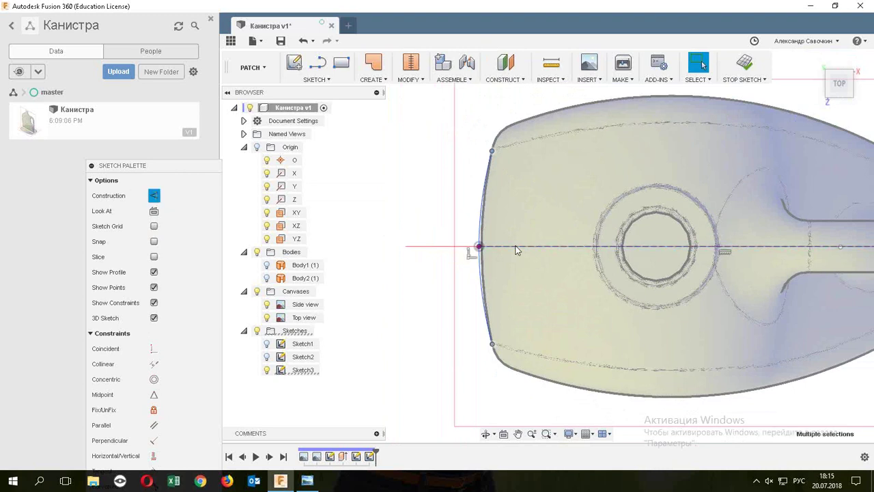
pyautogui.rightClick(515, 250)
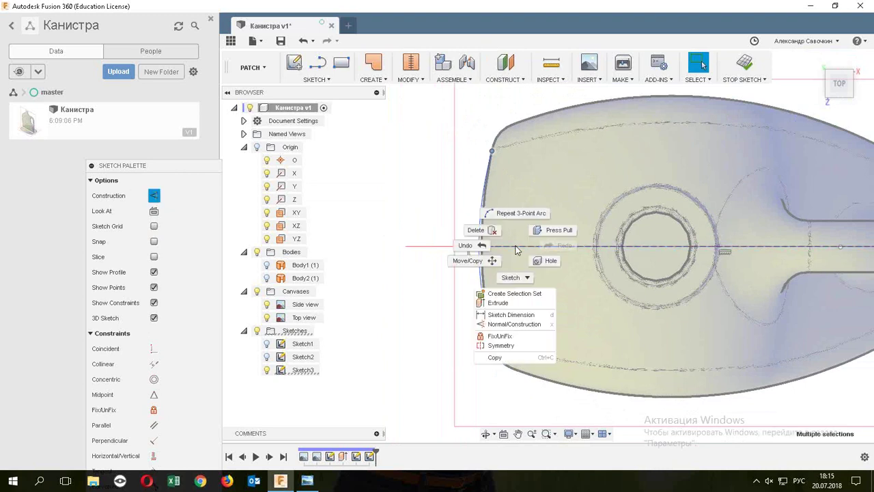
pyautogui.click(513, 347)
pyautogui.scroll(3, 487, 169)
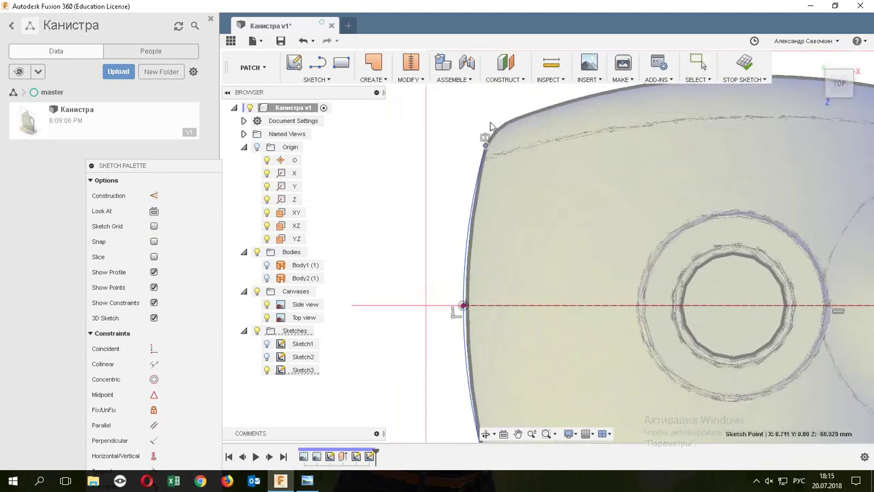
pyautogui.moveTo(483, 155); pyautogui.dragTo(494, 95)
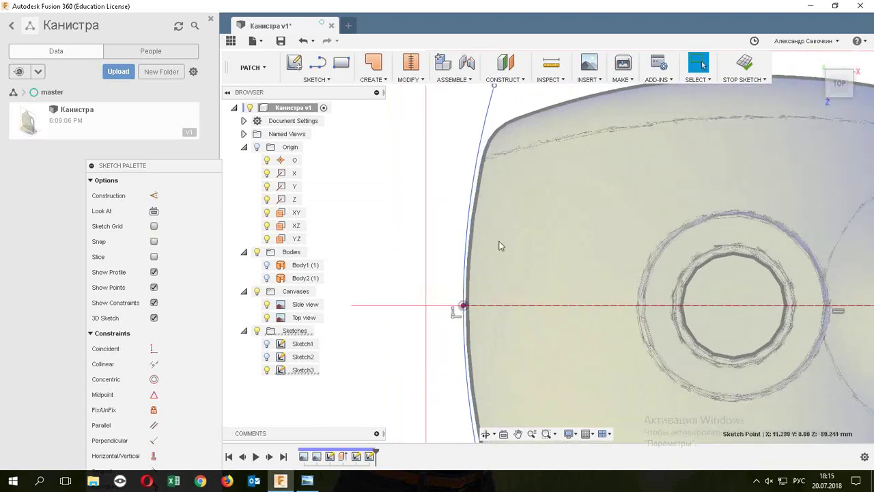
pyautogui.scroll(-4, 499, 266)
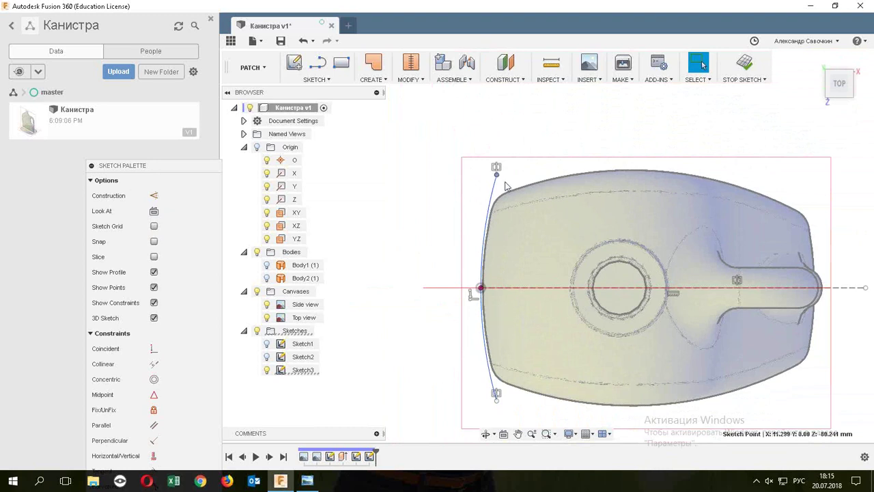
pyautogui.scroll(2, 498, 182)
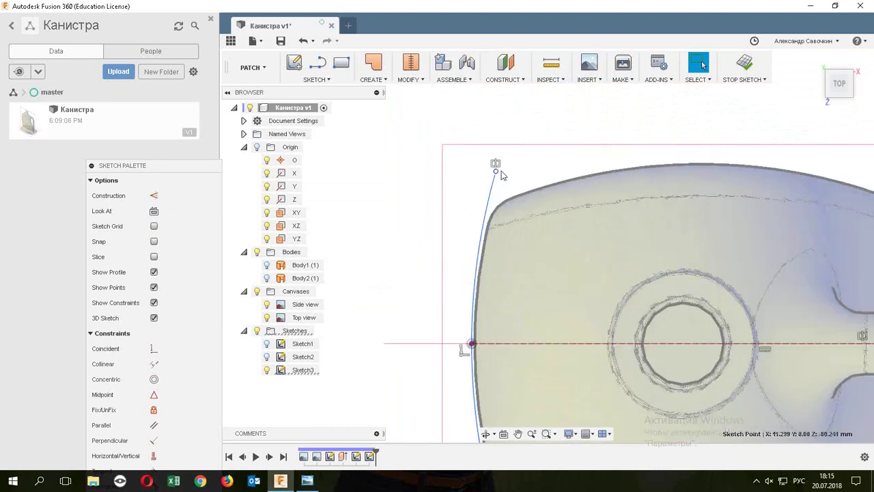
pyautogui.moveTo(497, 170); pyautogui.dragTo(506, 169)
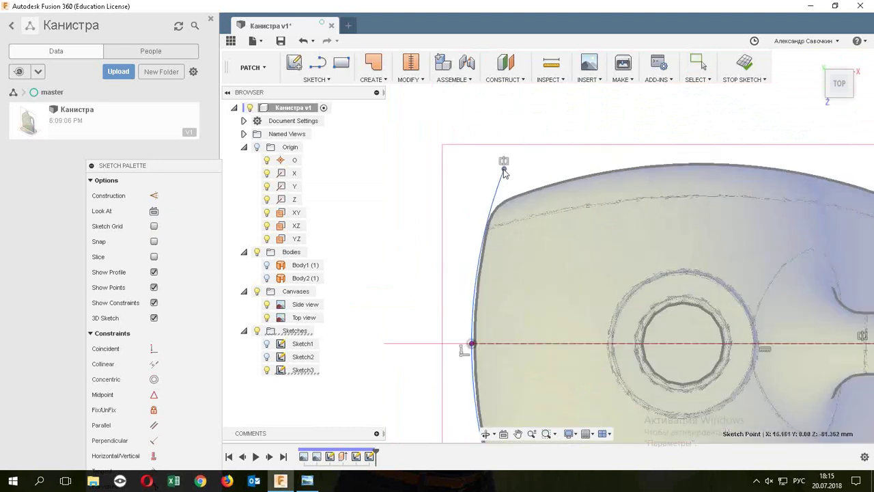
pyautogui.scroll(-2, 503, 198)
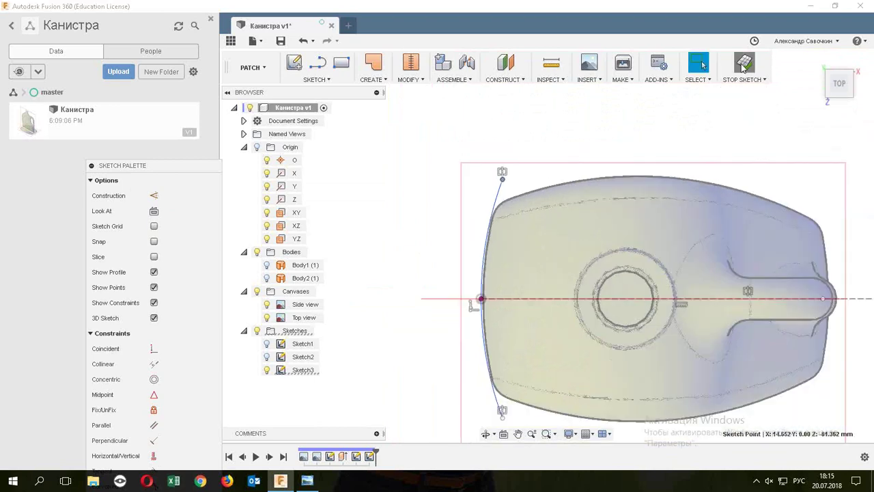
pyautogui.click(742, 62)
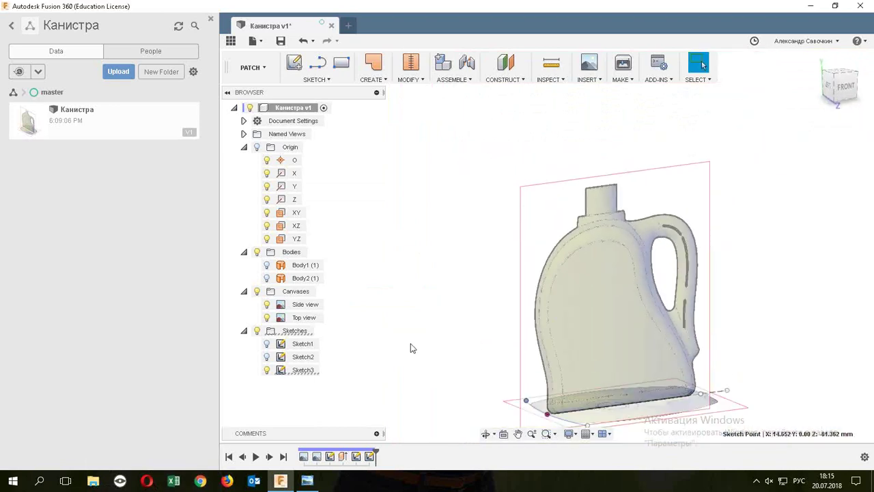
# Show Sketch2 again, orbit to a left-front view of the canister, and open the CREATE menu.
pyautogui.click(267, 356)
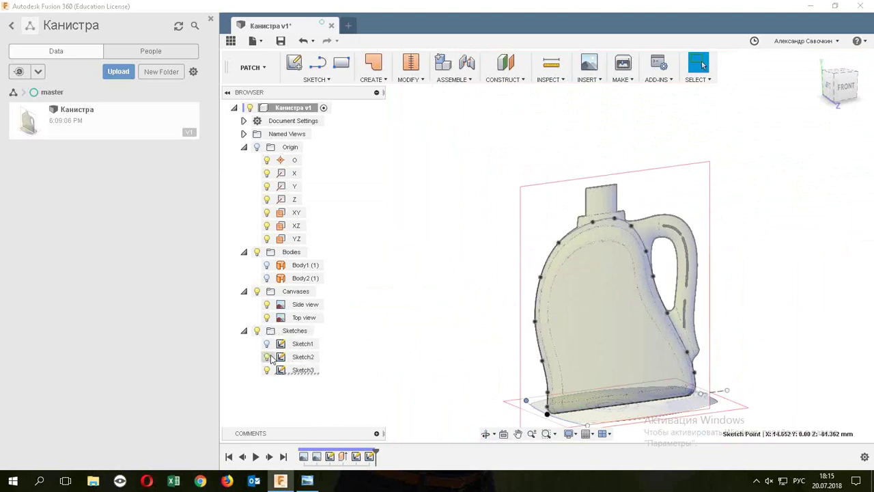
pyautogui.click(486, 433)
pyautogui.moveTo(620, 335); pyautogui.dragTo(767, 376)
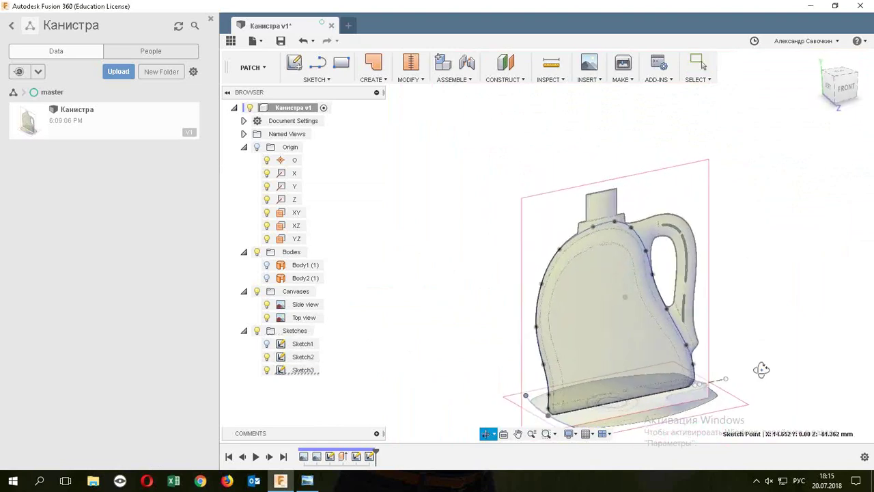
pyautogui.moveTo(770, 376); pyautogui.dragTo(743, 347, button='middle')
pyautogui.moveTo(743, 347); pyautogui.dragTo(700, 307)
pyautogui.press('Escape')
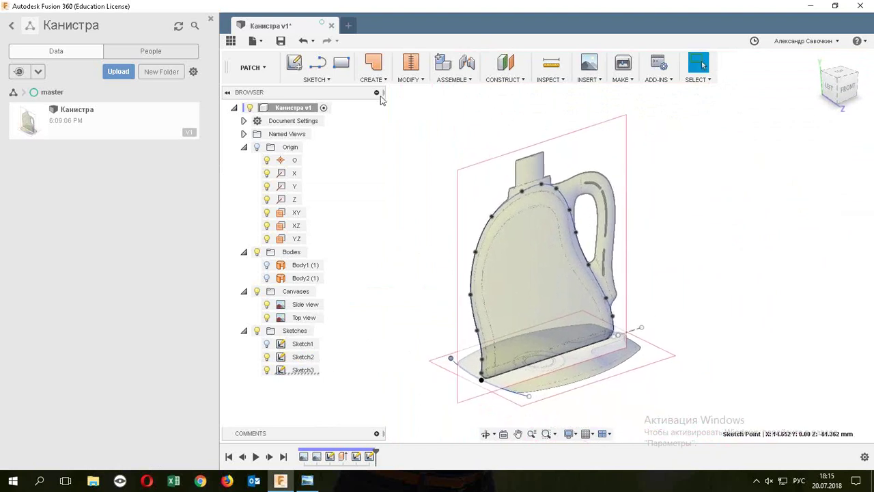
pyautogui.click(374, 82)
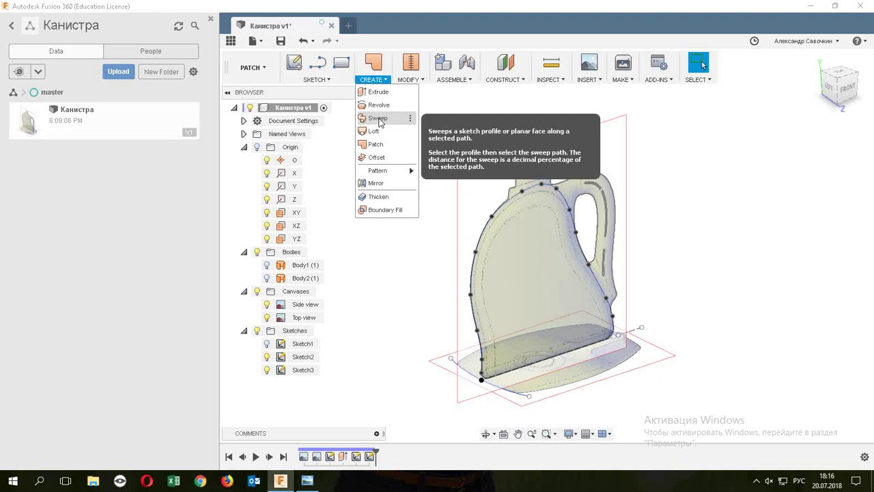
# Sweep the left-end arc profile along the side-outline spline path to create surface Body3.
pyautogui.click(378, 119)
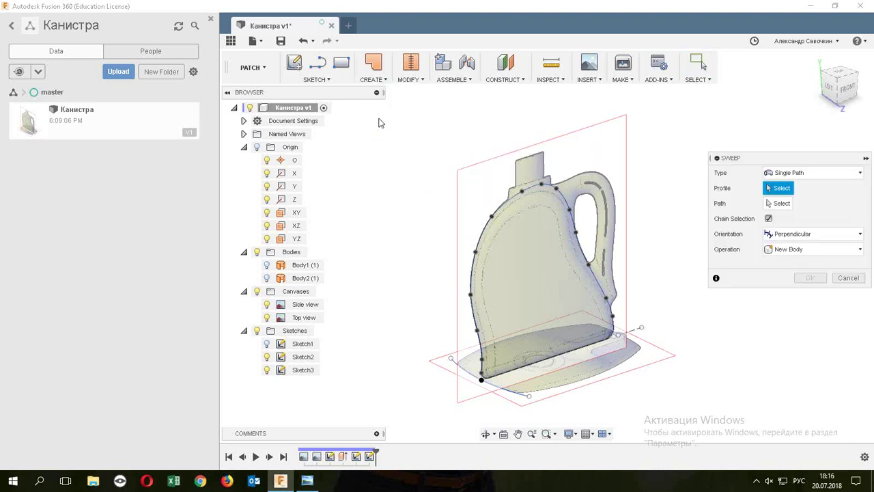
pyautogui.click(511, 396)
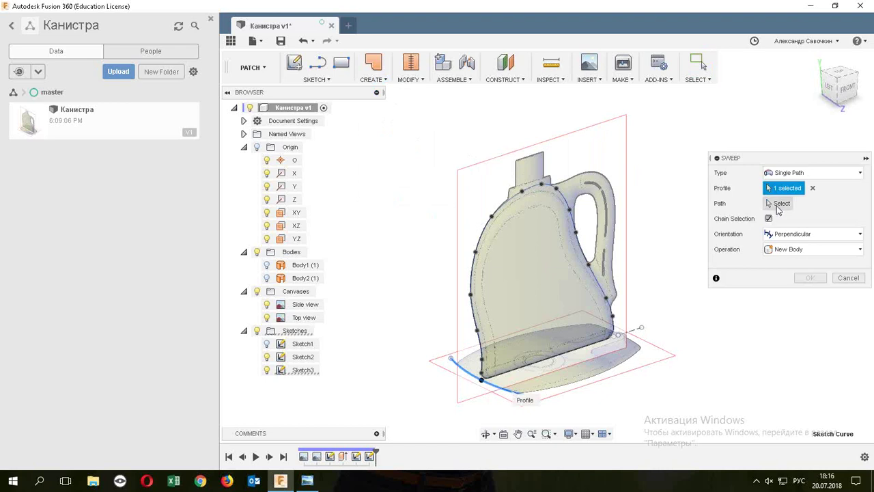
pyautogui.click(777, 206)
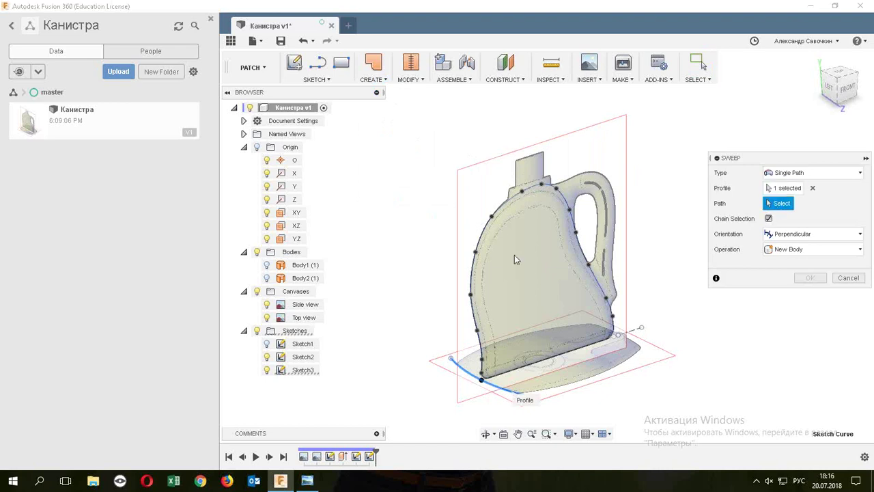
pyautogui.click(475, 275)
pyautogui.moveTo(621, 374)
pyautogui.keyDown('shift'); pyautogui.mouseDown(button='middle')
pyautogui.moveTo(497, 362)
pyautogui.moveTo(581, 342)
pyautogui.mouseUp(button='middle'); pyautogui.keyUp('shift')
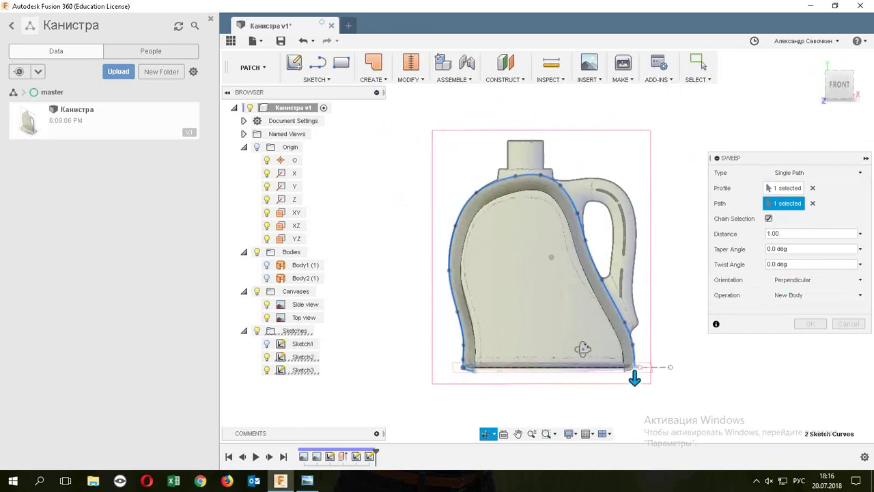
pyautogui.moveTo(581, 342)
pyautogui.keyDown('shift'); pyautogui.mouseDown(button='middle')
pyautogui.moveTo(609, 355)
pyautogui.moveTo(655, 342)
pyautogui.mouseUp(button='middle'); pyautogui.keyUp('shift')
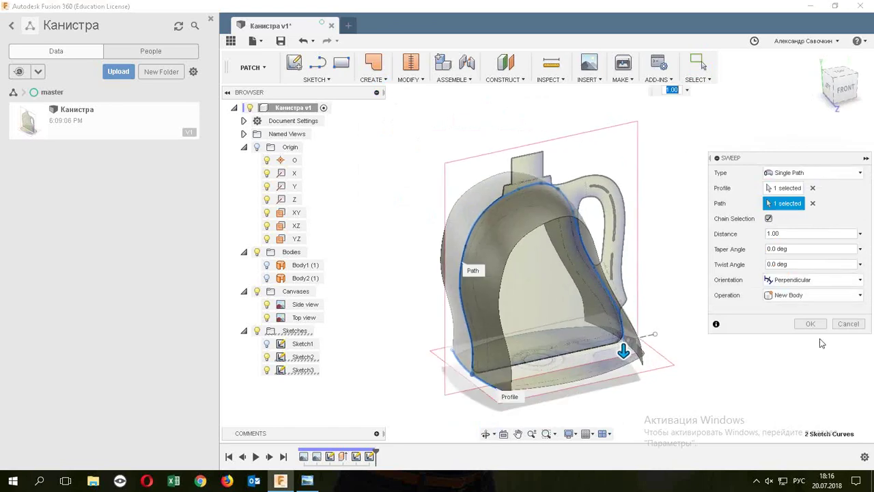
pyautogui.click(806, 324)
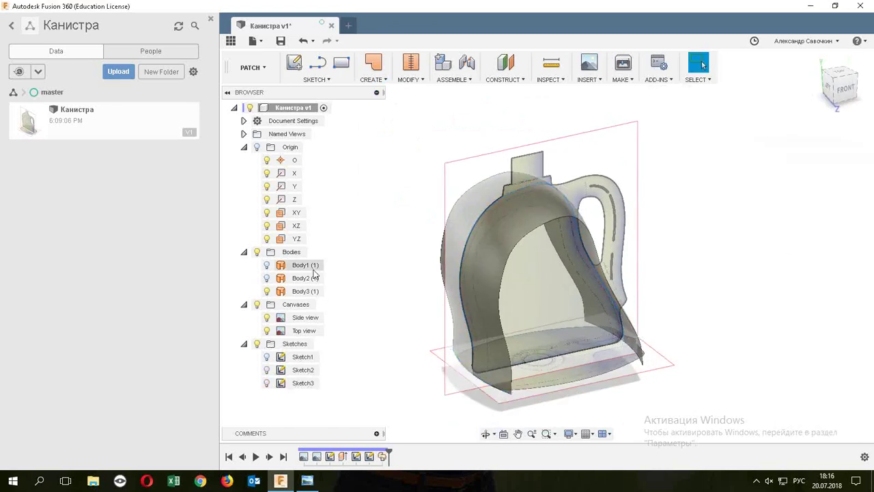
# Turn Body1's visibility back on and inspect Body1 and Body2 alongside the sweep.
pyautogui.click(267, 265)
pyautogui.click(267, 266)
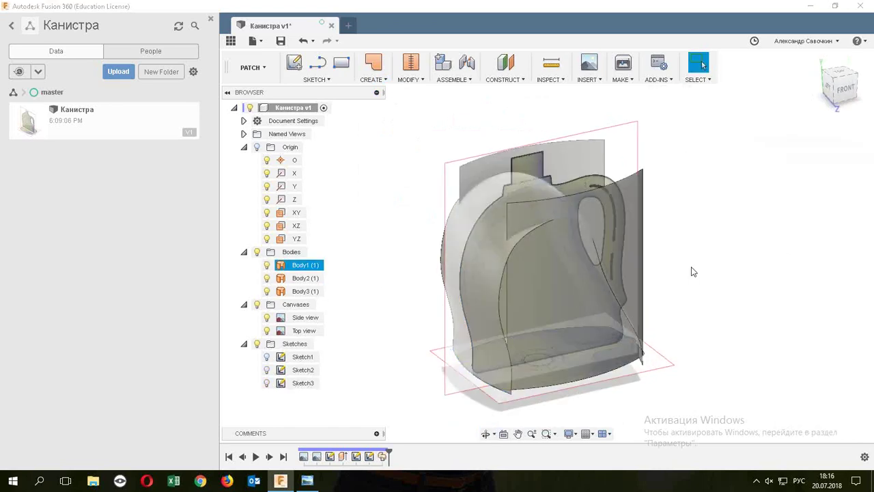
pyautogui.moveTo(674, 269)
pyautogui.keyDown('shift'); pyautogui.mouseDown(button='middle')
pyautogui.moveTo(620, 289)
pyautogui.moveTo(637, 309)
pyautogui.moveTo(698, 279)
pyautogui.moveTo(747, 271)
pyautogui.moveTo(714, 272)
pyautogui.moveTo(712, 249)
pyautogui.moveTo(700, 241)
pyautogui.moveTo(665, 252)
pyautogui.moveTo(706, 260)
pyautogui.moveTo(728, 285)
pyautogui.moveTo(718, 285)
pyautogui.moveTo(603, 403)
pyautogui.moveTo(449, 341)
pyautogui.mouseUp(button='middle'); pyautogui.keyUp('shift')
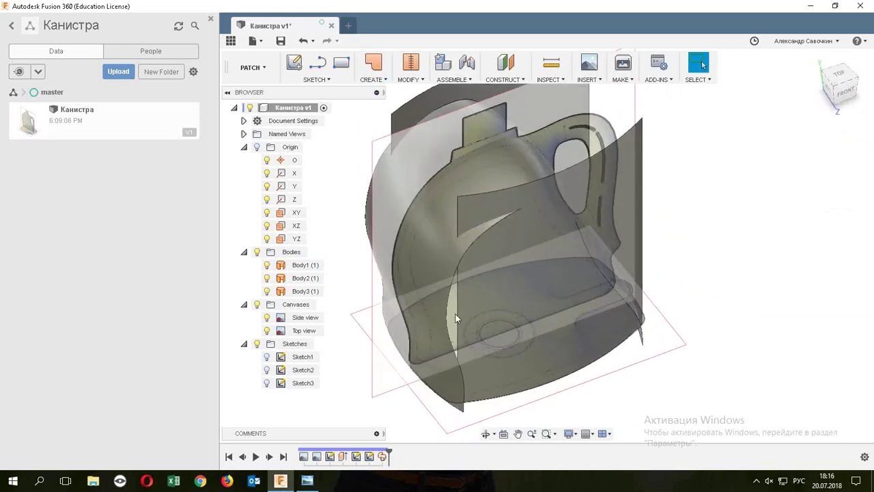
pyautogui.click(394, 151)
pyautogui.press('Escape')
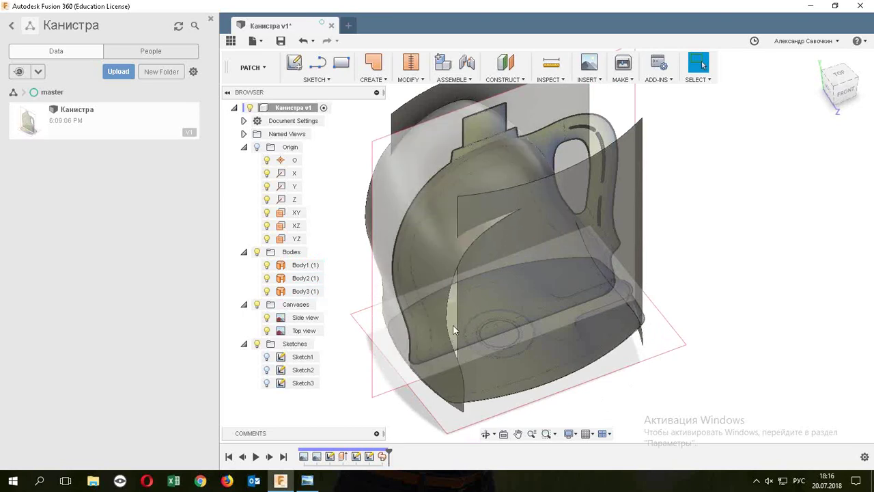
# Orbit around the canister to a front-left view and open the MODIFY menu.
pyautogui.click(463, 303)
pyautogui.moveTo(462, 303)
pyautogui.keyDown('shift'); pyautogui.mouseDown(button='middle')
pyautogui.moveTo(552, 351)
pyautogui.moveTo(568, 284)
pyautogui.mouseUp(button='middle'); pyautogui.keyUp('shift')
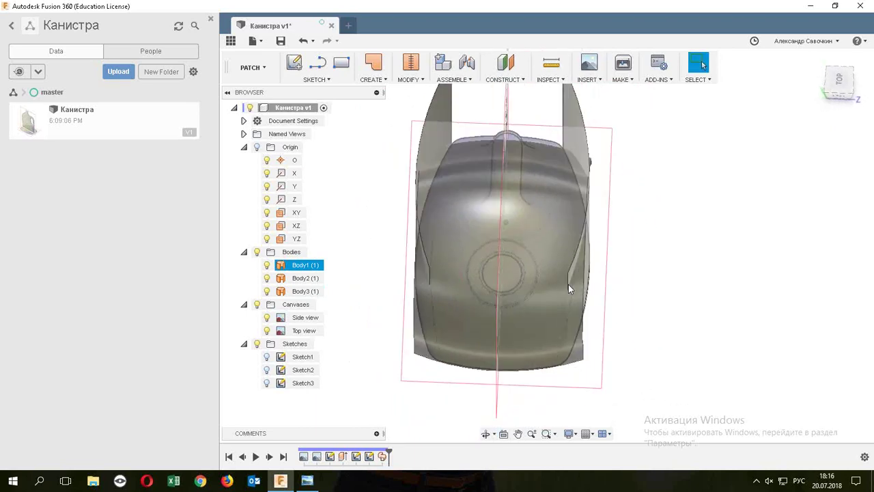
pyautogui.scroll(2, 568, 284)
pyautogui.scroll(3, 577, 222)
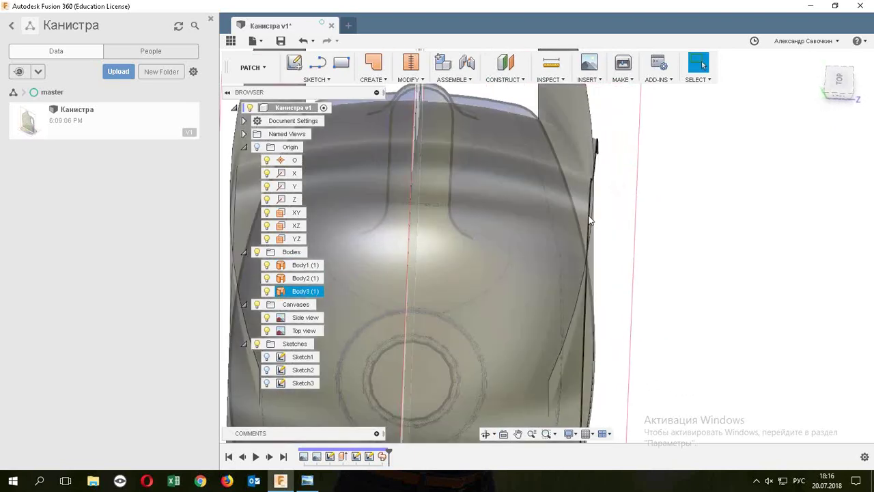
pyautogui.scroll(-3, 603, 219)
pyautogui.scroll(-3, 608, 236)
pyautogui.keyDown('shift'); pyautogui.moveTo(594, 390); pyautogui.dragTo(485, 433, button='middle'); pyautogui.keyUp('shift')
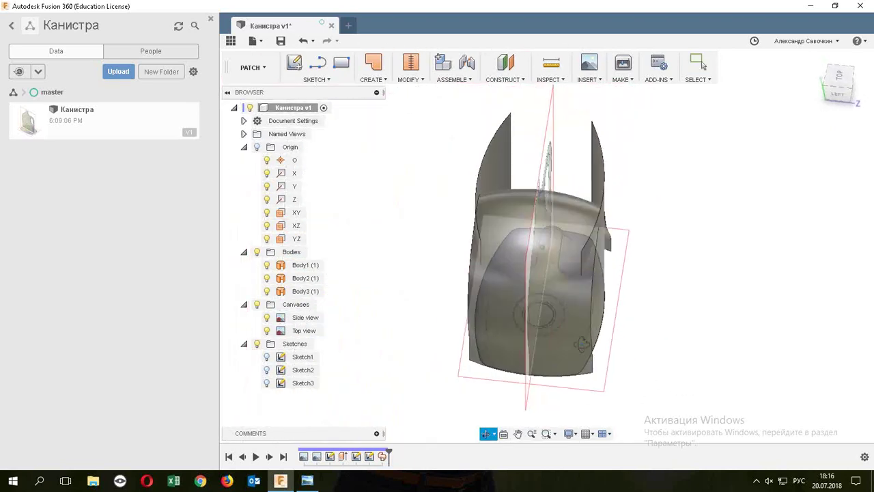
pyautogui.keyDown('shift'); pyautogui.moveTo(546, 316); pyautogui.dragTo(540, 349, button='middle'); pyautogui.keyUp('shift')
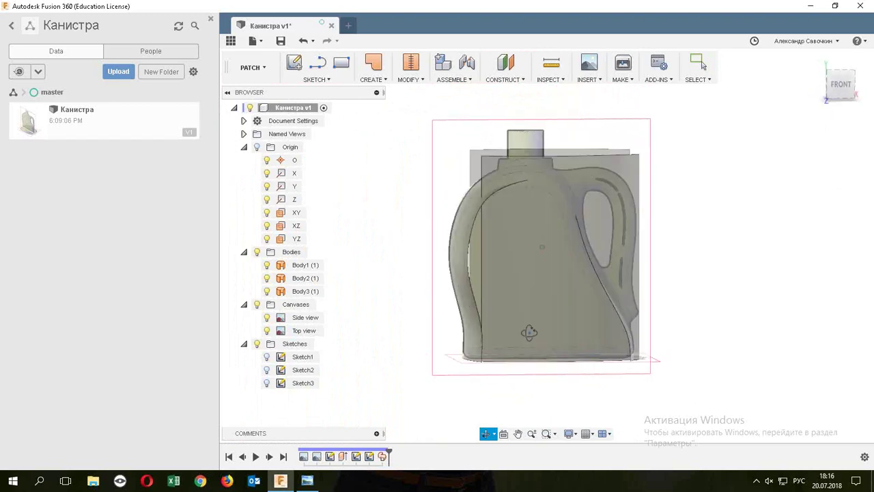
pyautogui.click(407, 80)
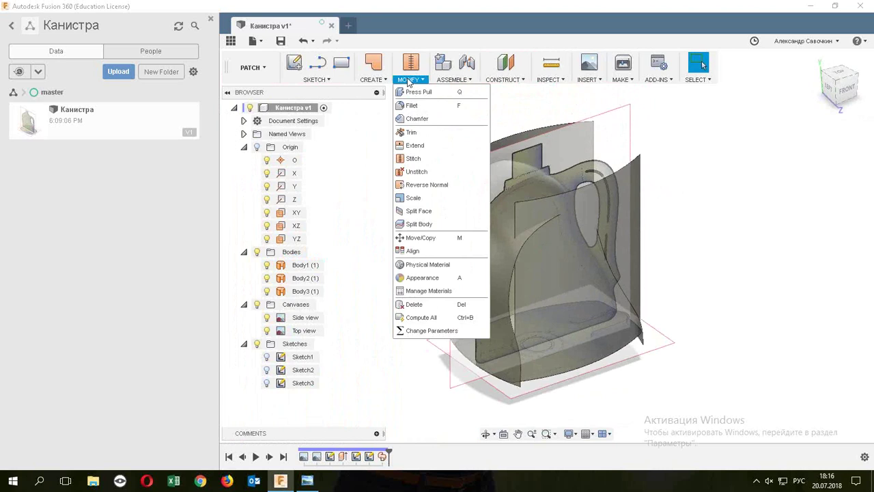
# Extend two edges of the curved Body2 wall surface by 50 mm.
pyautogui.click(435, 146)
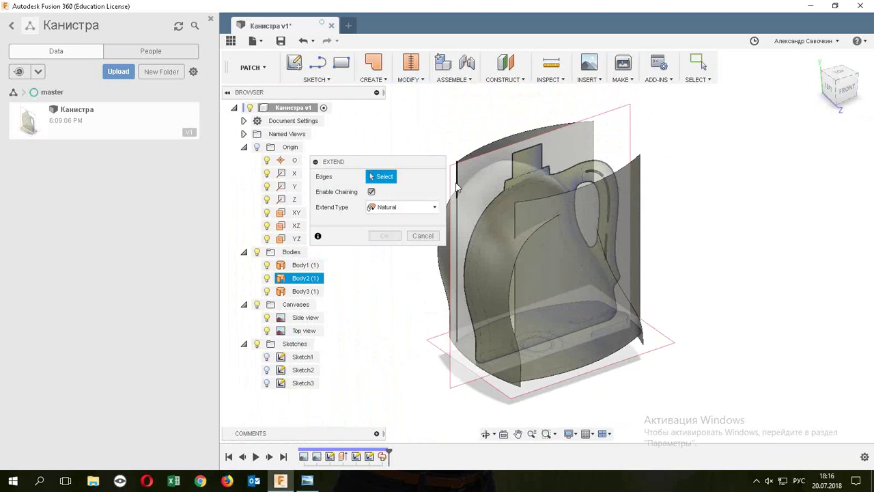
pyautogui.click(457, 186)
pyautogui.click(596, 146)
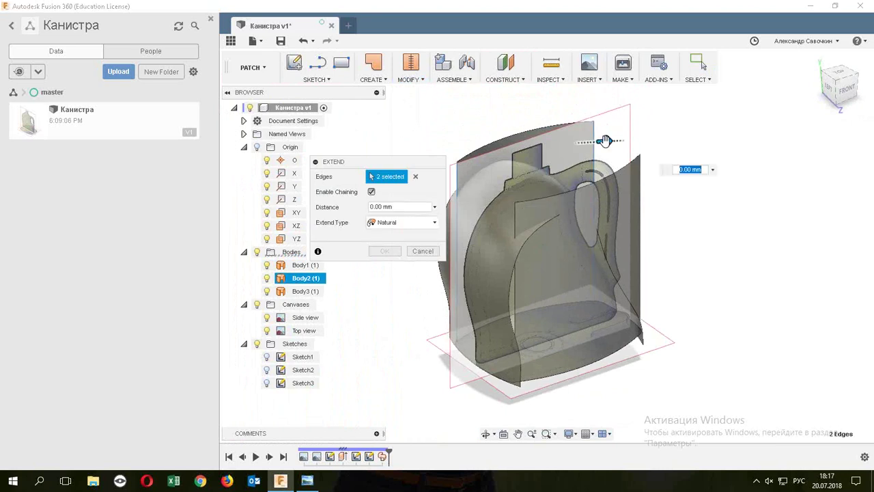
pyautogui.moveTo(613, 139); pyautogui.dragTo(643, 139)
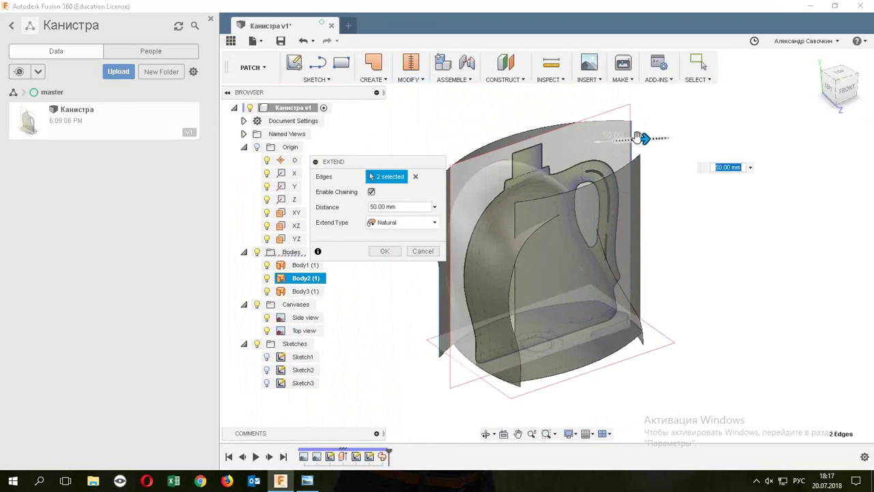
pyautogui.click(384, 251)
# Select the Body3 sweep, start a surface trim, then cancel it.
pyautogui.click(305, 291)
pyautogui.moveTo(519, 355)
pyautogui.keyDown('shift'); pyautogui.mouseDown(button='middle')
pyautogui.moveTo(574, 355)
pyautogui.moveTo(469, 365)
pyautogui.mouseUp(button='middle'); pyautogui.keyUp('shift')
pyautogui.click(419, 121)
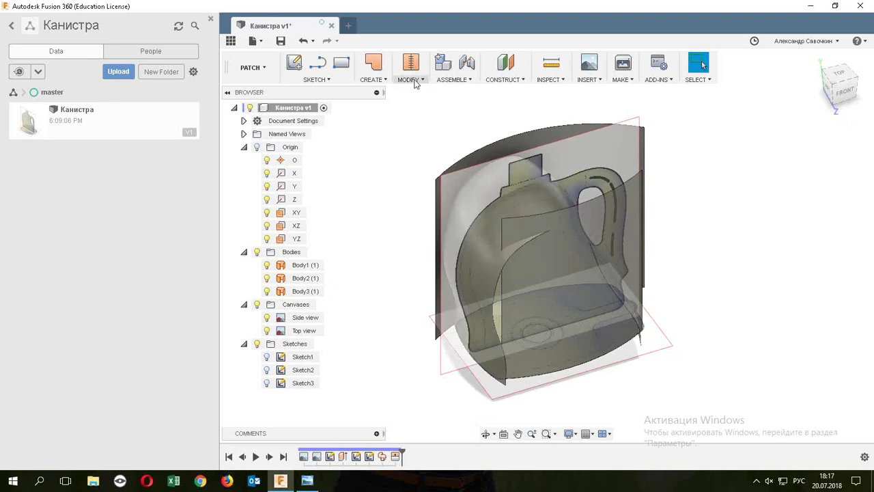
pyautogui.click(413, 80)
pyautogui.click(413, 132)
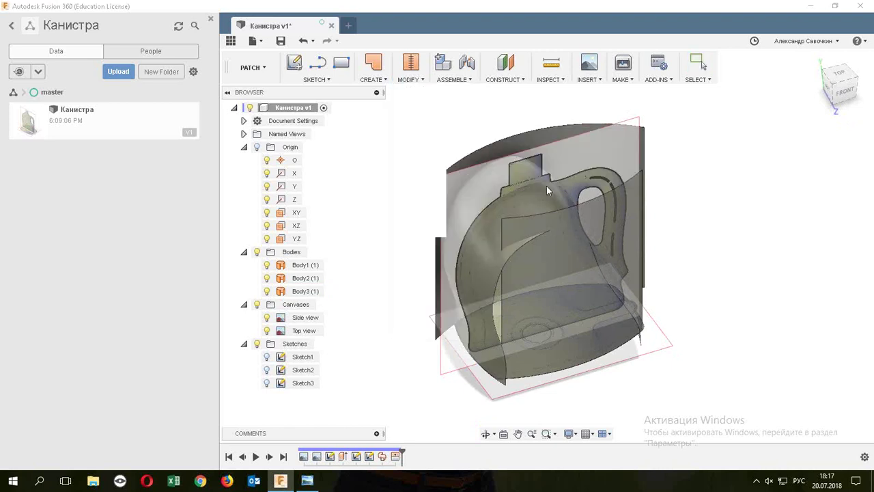
pyautogui.moveTo(635, 263)
pyautogui.keyDown('shift'); pyautogui.mouseDown(button='middle')
pyautogui.moveTo(630, 179)
pyautogui.moveTo(637, 185)
pyautogui.moveTo(618, 235)
pyautogui.mouseUp(button='middle'); pyautogui.keyUp('shift')
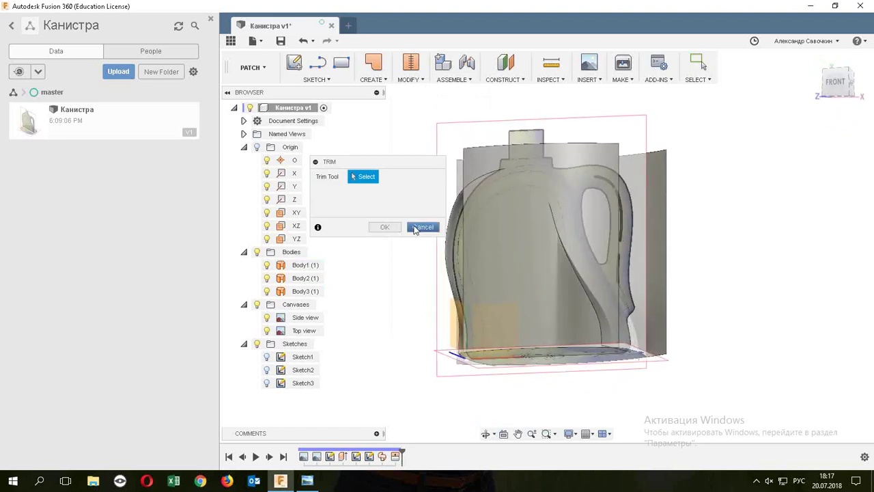
pyautogui.click(414, 227)
# Extend Body1's left and right side edges by 50 mm.
pyautogui.click(408, 80)
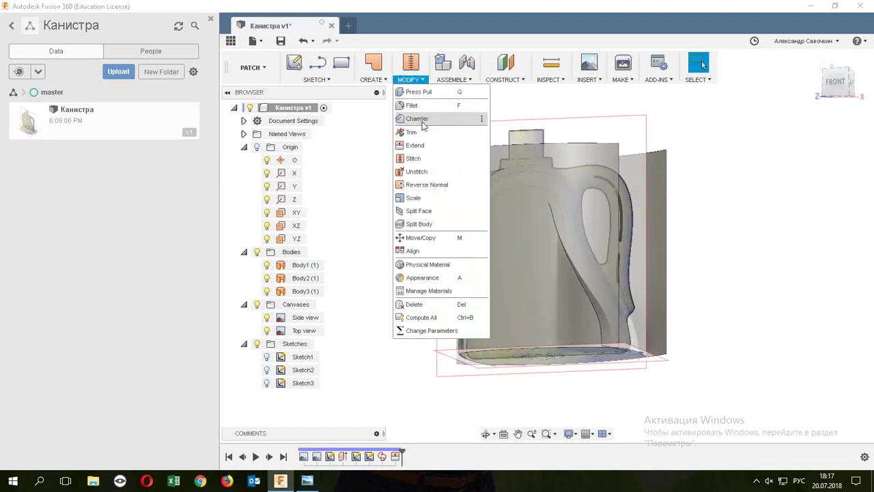
pyautogui.click(618, 156)
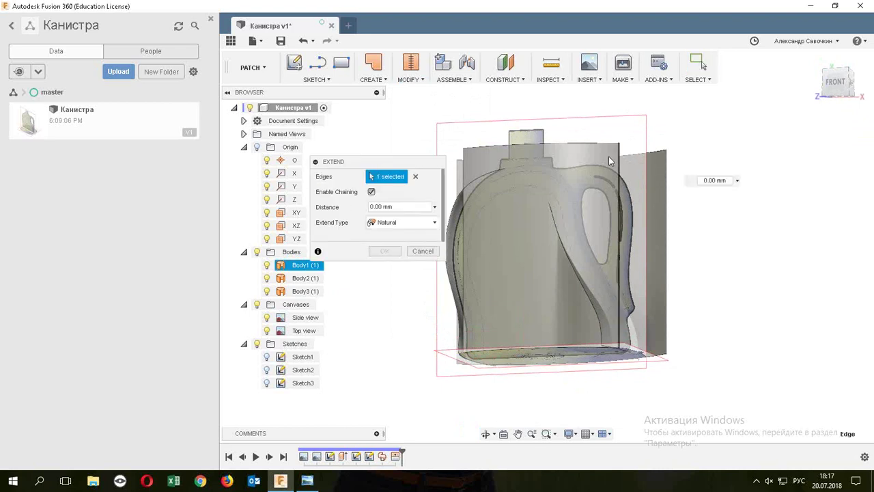
pyautogui.click(464, 158)
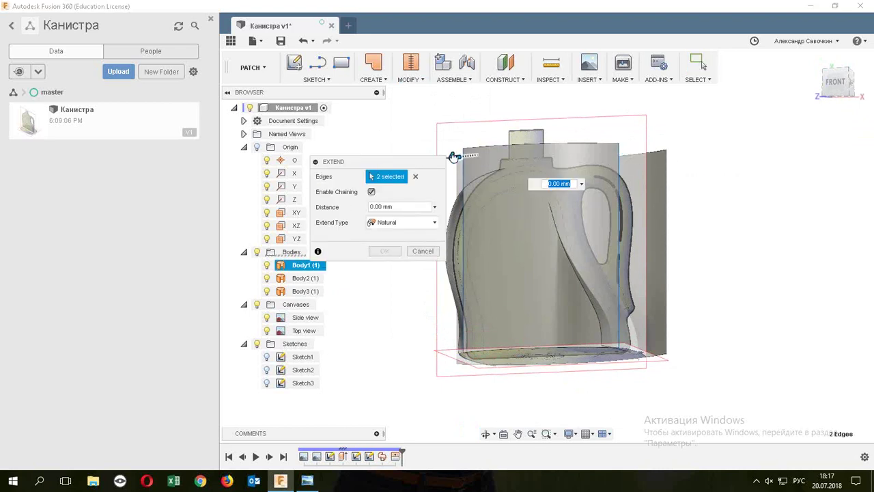
pyautogui.moveTo(454, 157); pyautogui.dragTo(424, 167)
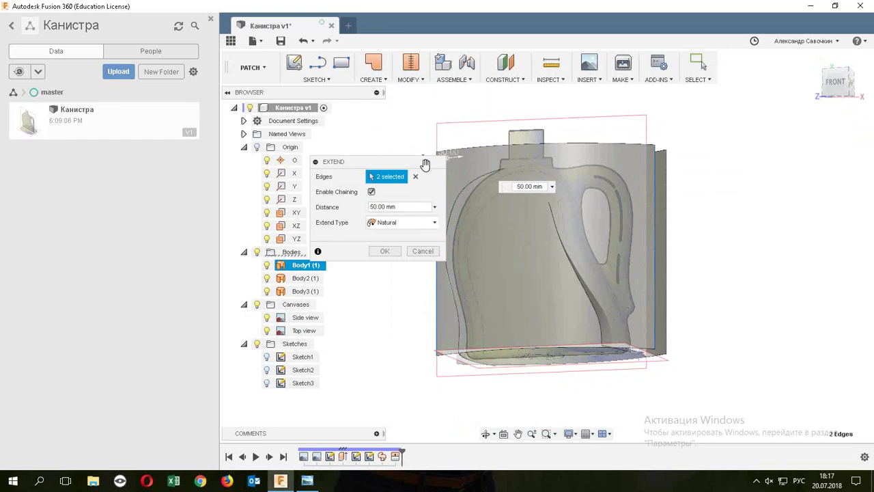
pyautogui.click(385, 250)
pyautogui.moveTo(447, 244)
pyautogui.keyDown('shift'); pyautogui.mouseDown(button='middle')
pyautogui.moveTo(523, 244)
pyautogui.moveTo(538, 272)
pyautogui.mouseUp(button='middle'); pyautogui.keyUp('shift')
# Extend two open edges of the swept Body3 surface by 20 mm with a natural extend.
pyautogui.scroll(3, 635, 298)
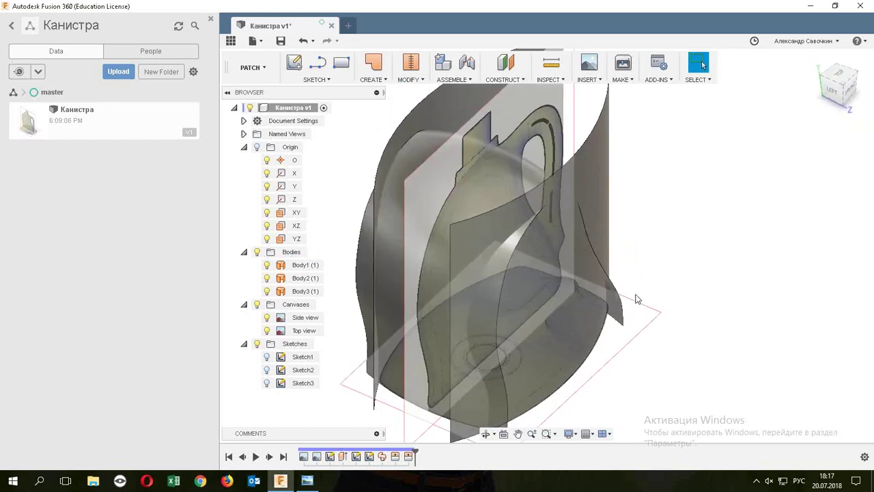
pyautogui.click(622, 303)
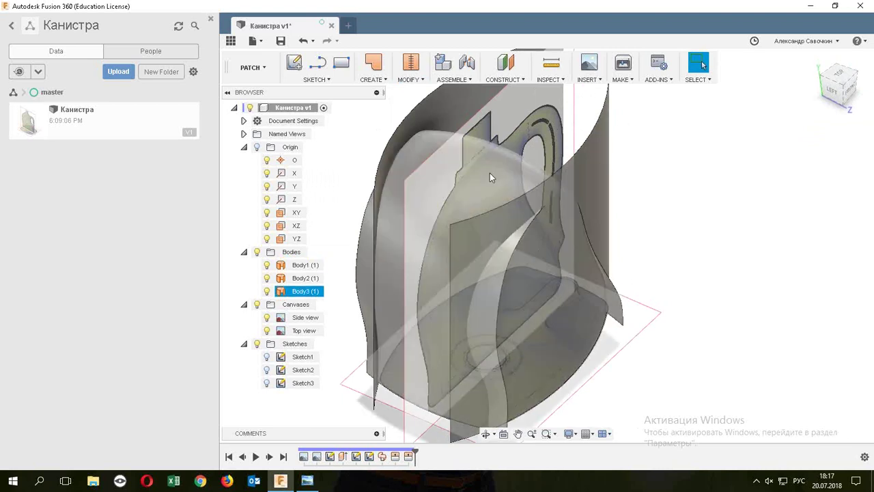
pyautogui.press('Escape')
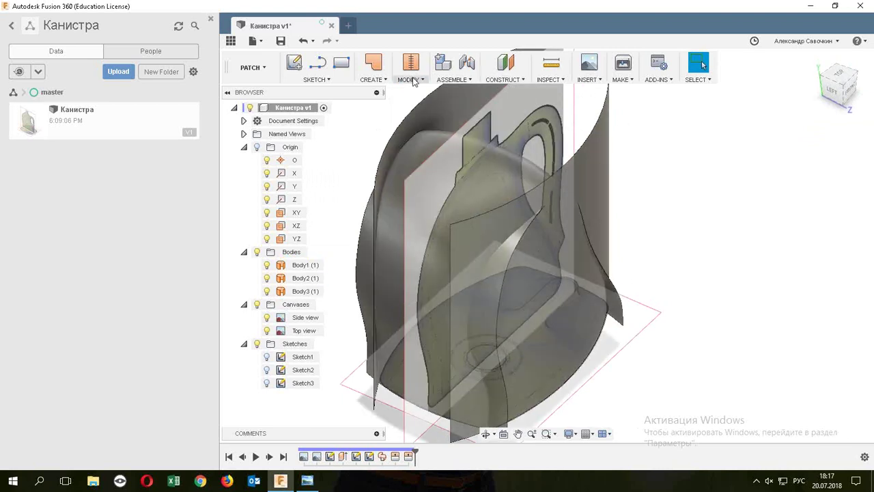
pyautogui.click(413, 81)
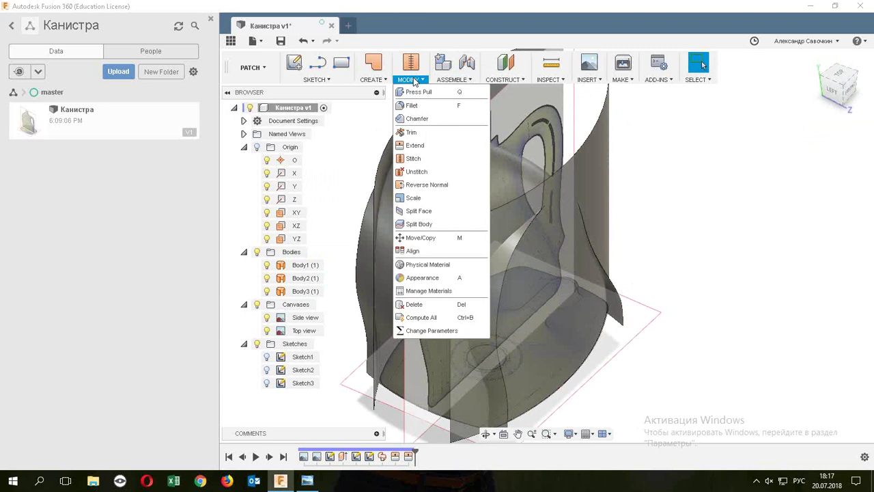
pyautogui.click(418, 144)
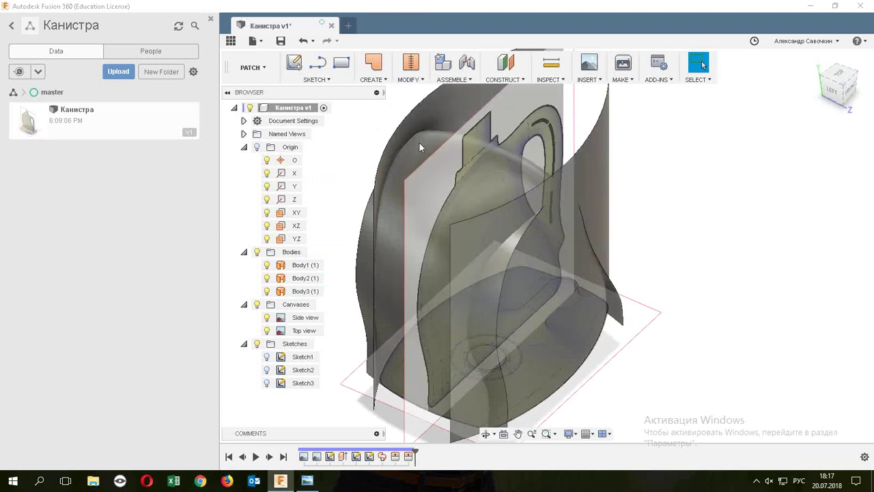
pyautogui.click(624, 310)
pyautogui.keyDown('shift'); pyautogui.moveTo(655, 260); pyautogui.dragTo(576, 180, button='middle'); pyautogui.keyUp('shift')
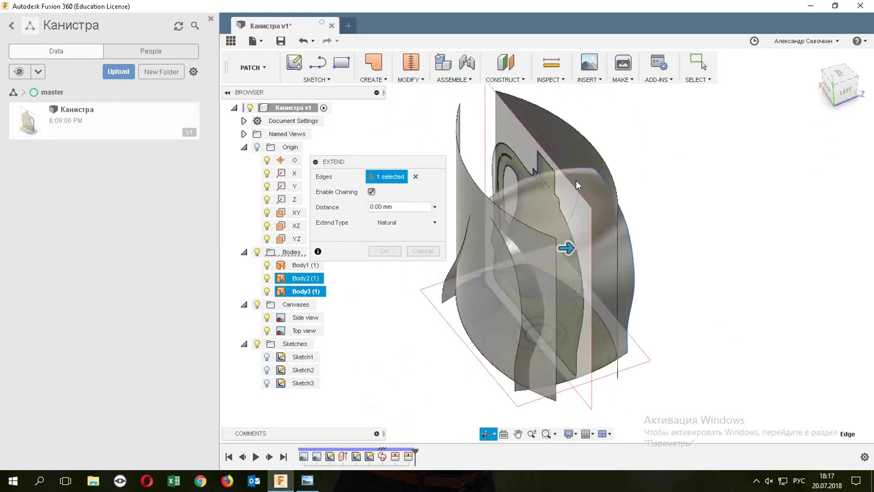
pyautogui.click(517, 277)
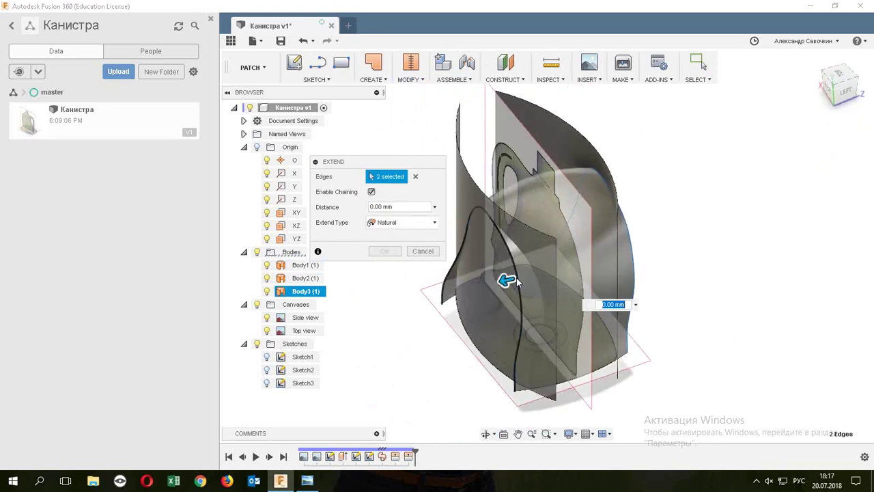
pyautogui.write('10')
pyautogui.press('Return')
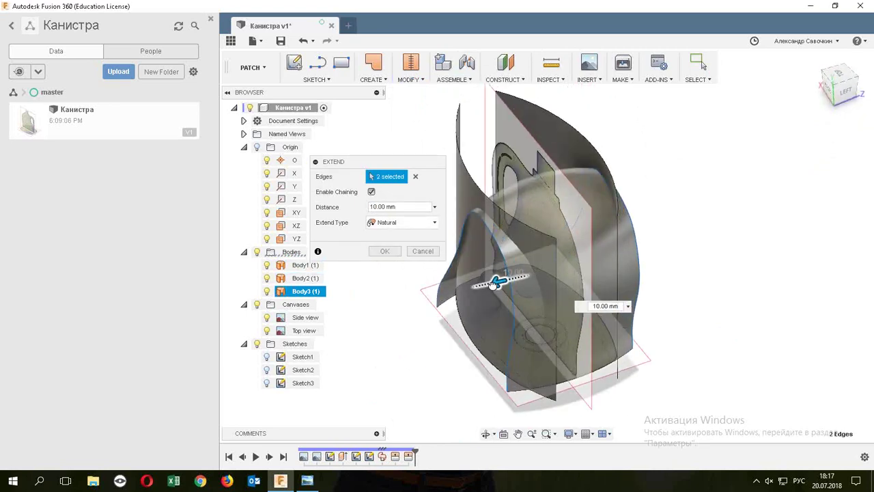
pyautogui.moveTo(487, 285); pyautogui.dragTo(480, 286)
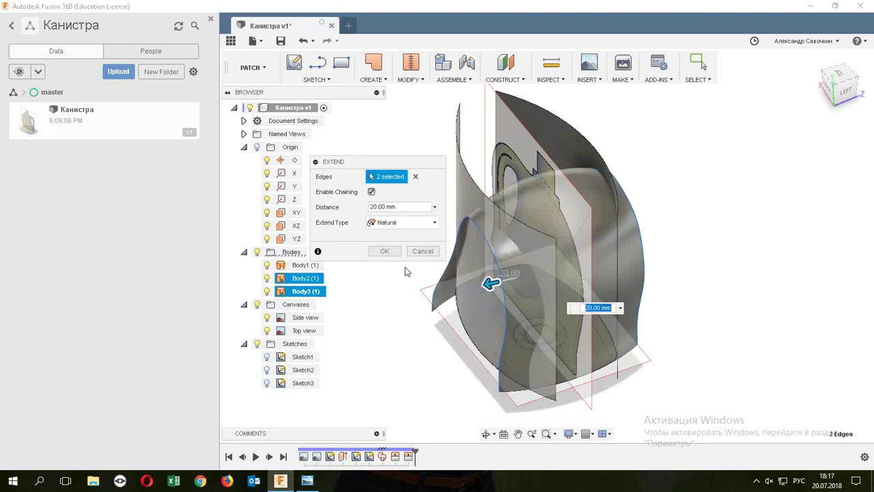
pyautogui.click(384, 251)
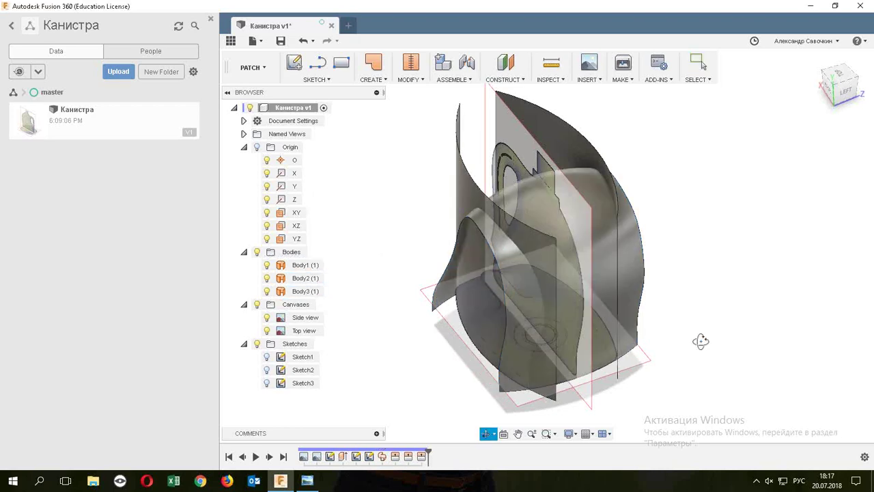
pyautogui.moveTo(701, 342)
pyautogui.keyDown('shift'); pyautogui.mouseDown(button='middle')
pyautogui.moveTo(603, 311)
pyautogui.moveTo(612, 305)
pyautogui.moveTo(582, 173)
pyautogui.mouseUp(button='middle'); pyautogui.keyUp('shift')
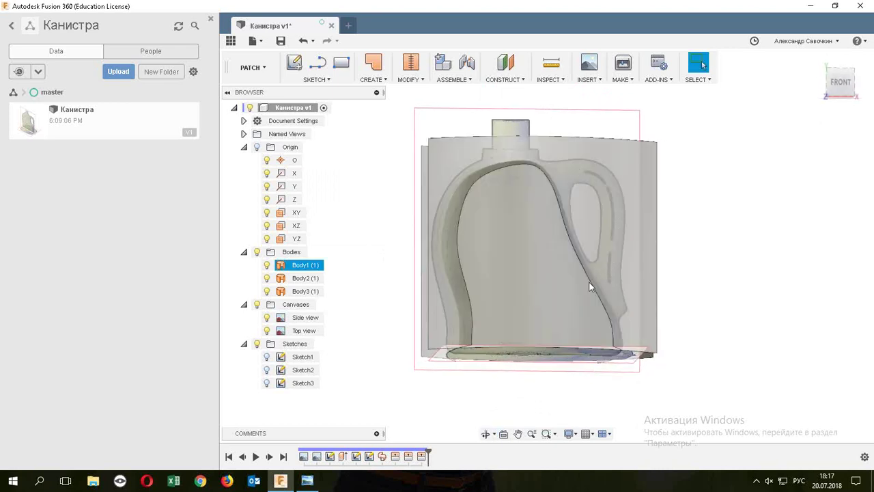
# Hide the Canvases reference images, orbit to a three-quarter view, and start Modify > Trim.
pyautogui.click(258, 304)
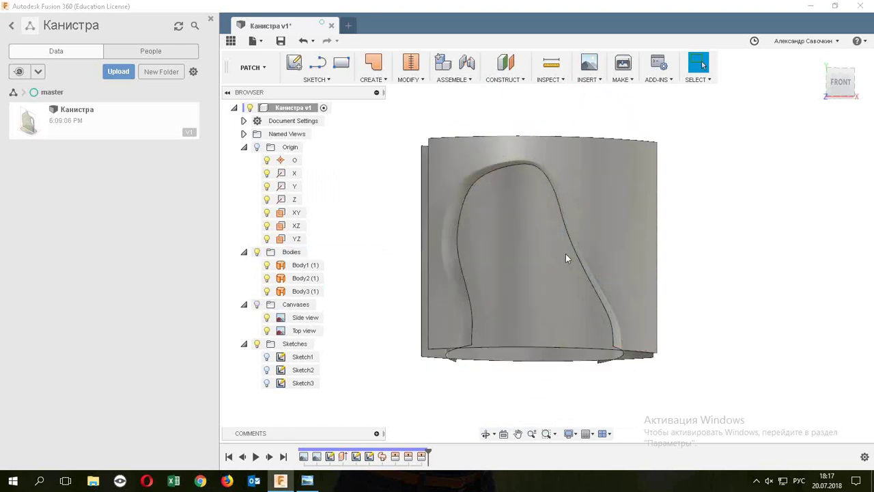
pyautogui.keyDown('shift'); pyautogui.moveTo(566, 258); pyautogui.dragTo(618, 117, button='middle'); pyautogui.keyUp('shift')
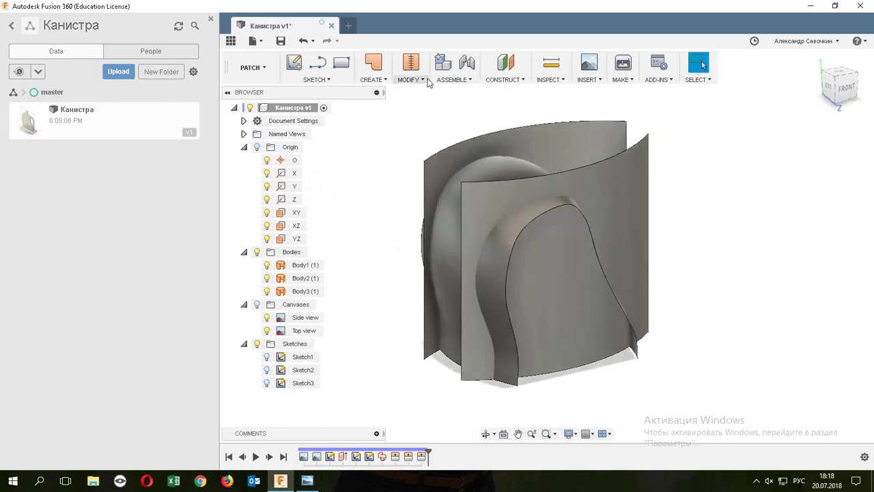
pyautogui.click(423, 80)
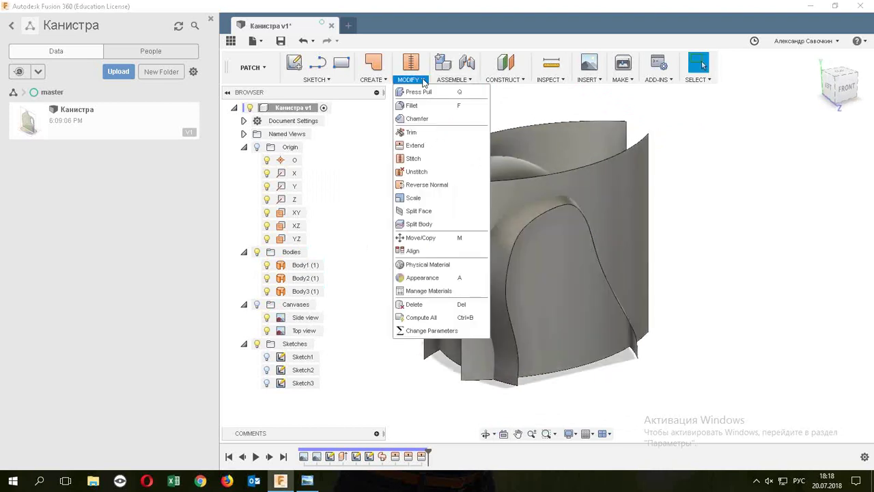
pyautogui.click(411, 133)
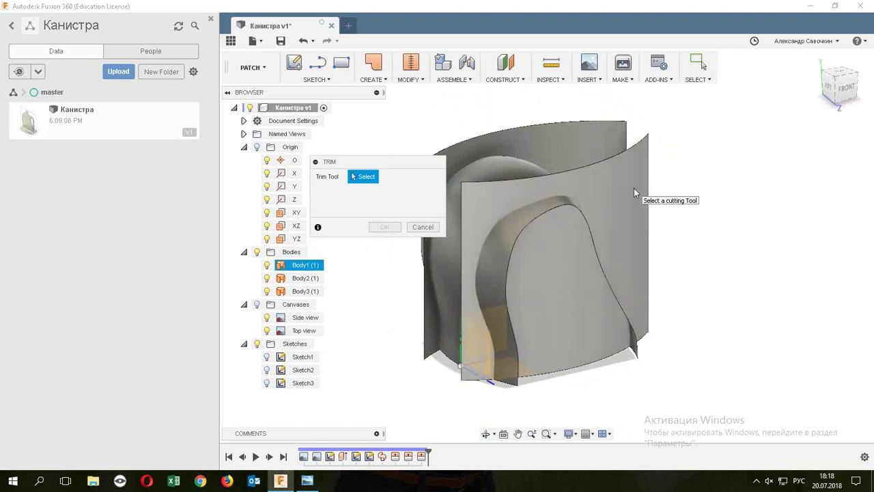
# Trim the swept surface using the front side surface as the cutting tool.
pyautogui.click(634, 189)
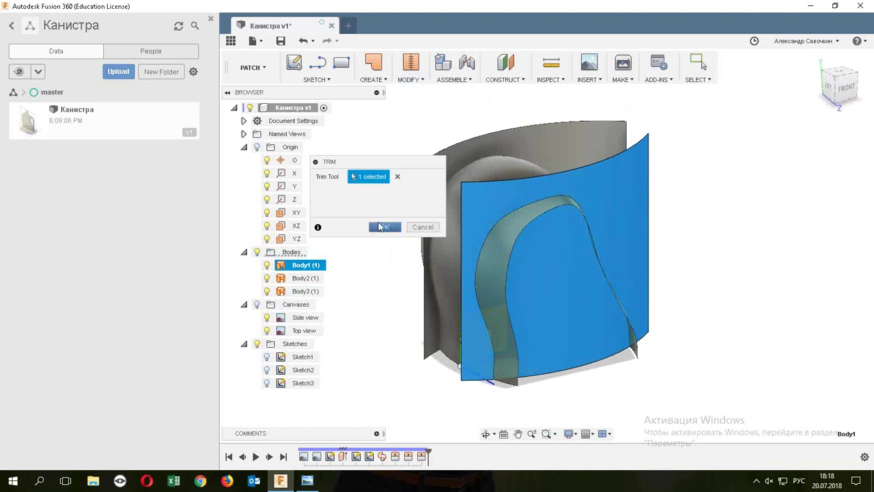
pyautogui.click(381, 227)
pyautogui.keyDown('shift'); pyautogui.moveTo(538, 355); pyautogui.dragTo(365, 366, button='middle'); pyautogui.keyUp('shift')
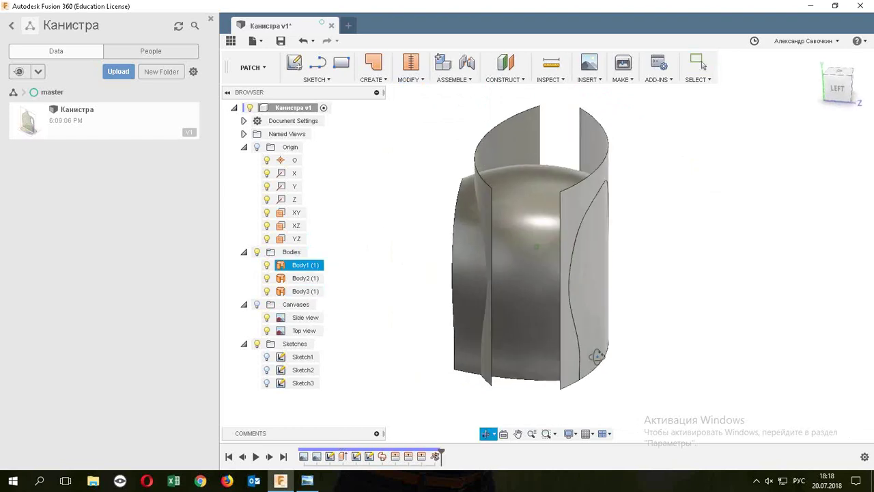
pyautogui.press('Escape')
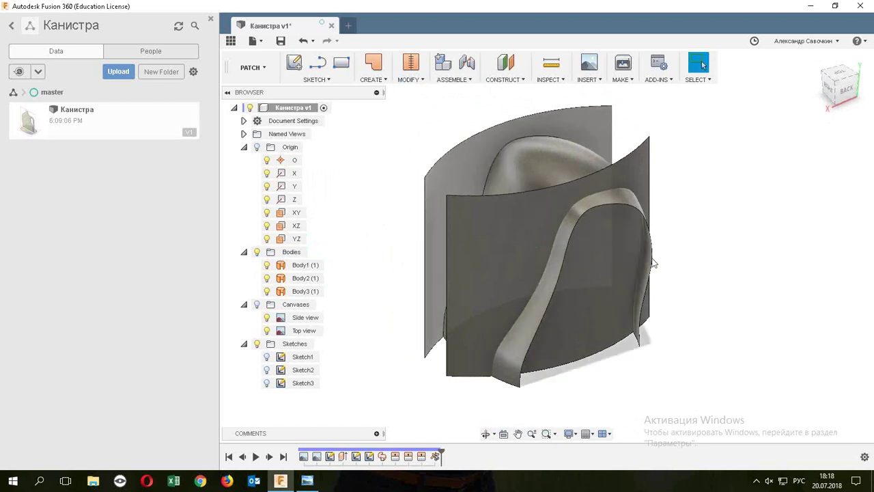
# Trim the swept surface's excess area using the back side surface as the cutting tool.
pyautogui.click(410, 79)
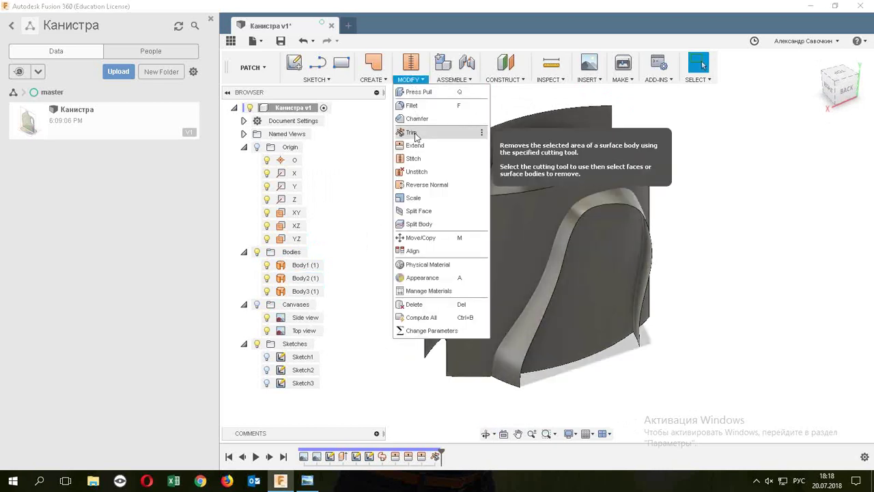
pyautogui.click(413, 133)
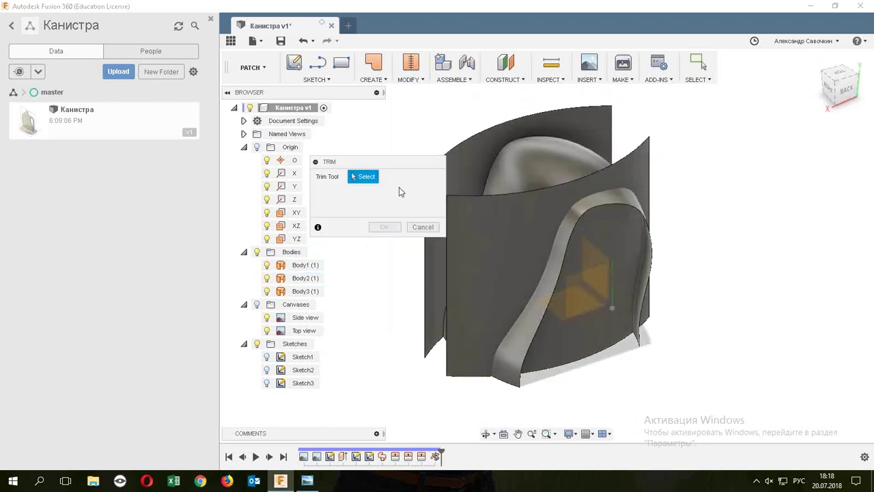
pyautogui.click(650, 164)
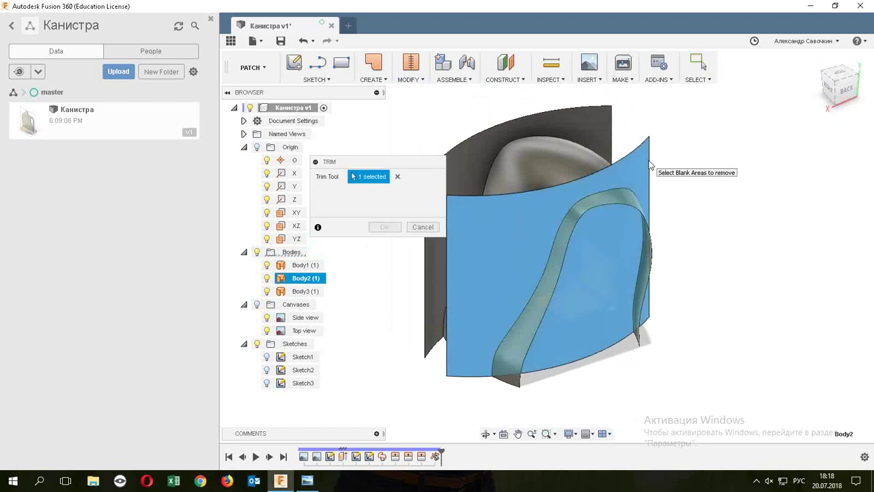
pyautogui.click(585, 207)
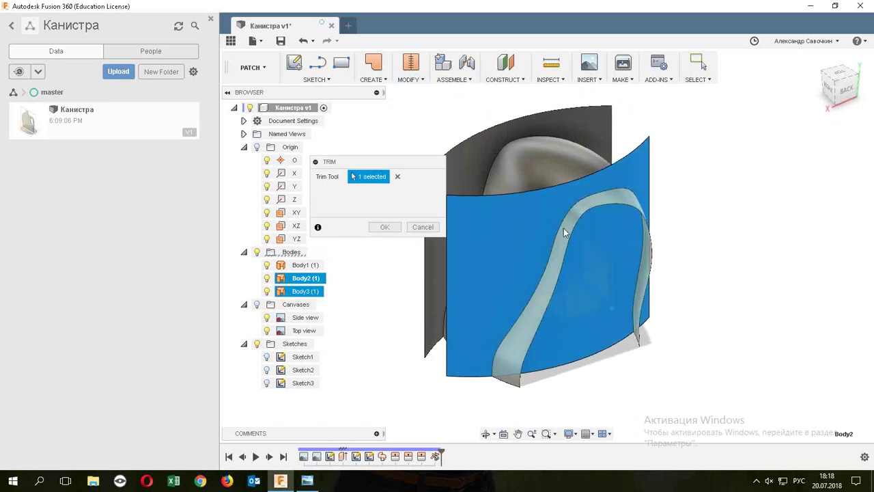
pyautogui.click(384, 227)
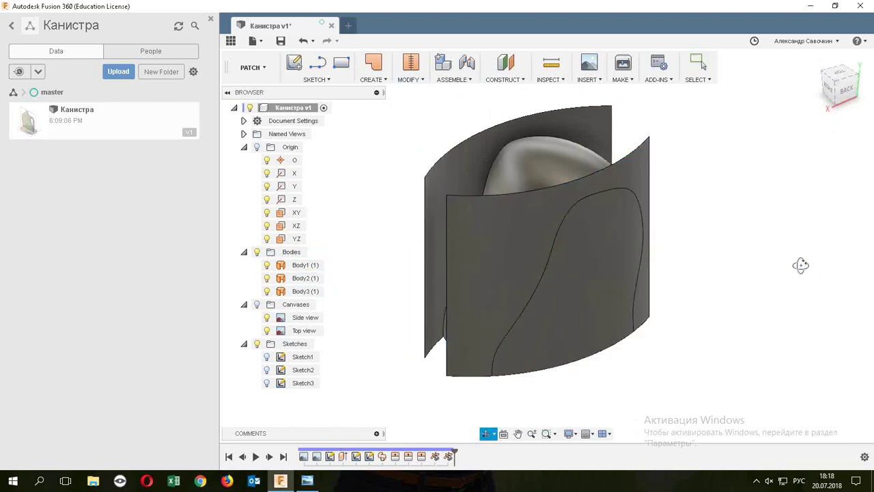
pyautogui.moveTo(800, 265)
pyautogui.keyDown('shift'); pyautogui.mouseDown(button='middle')
pyautogui.moveTo(708, 228)
pyautogui.moveTo(649, 237)
pyautogui.moveTo(733, 244)
pyautogui.moveTo(766, 273)
pyautogui.moveTo(553, 327)
pyautogui.mouseUp(button='middle'); pyautogui.keyUp('shift')
# Trim away the side surfaces' outer regions using the swept Body3 surface as the trim tool.
pyautogui.click(410, 79)
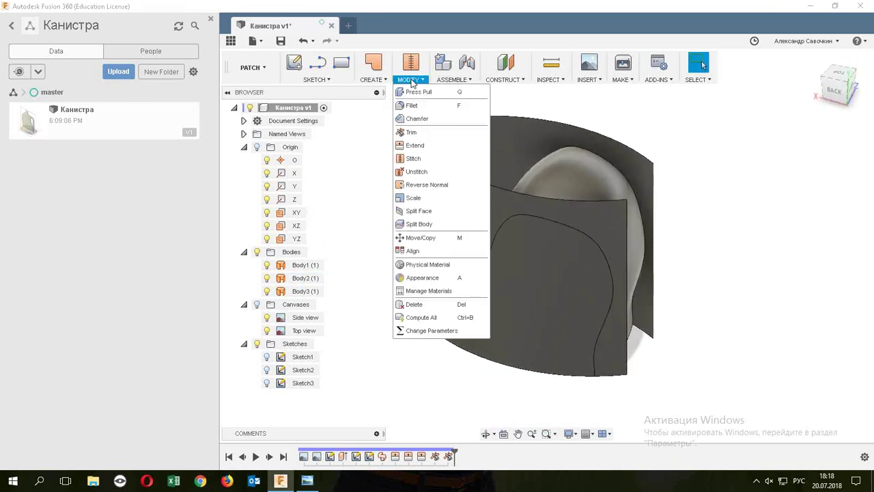
pyautogui.click(412, 132)
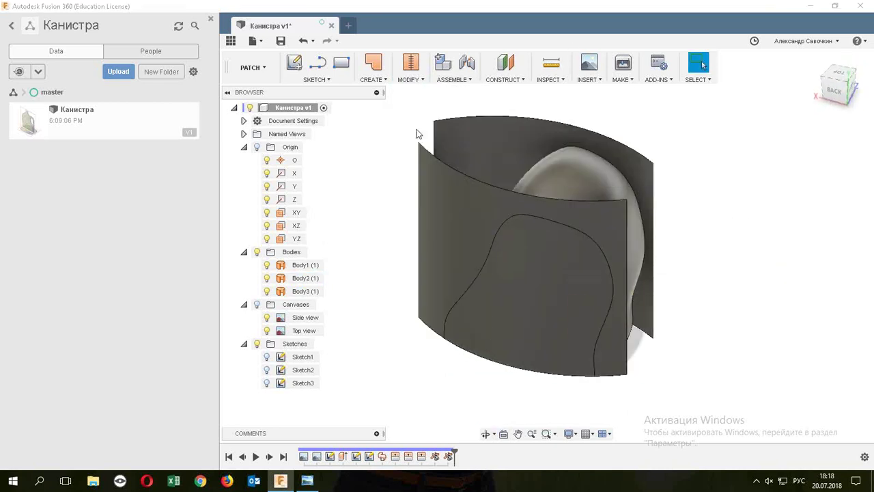
pyautogui.click(580, 181)
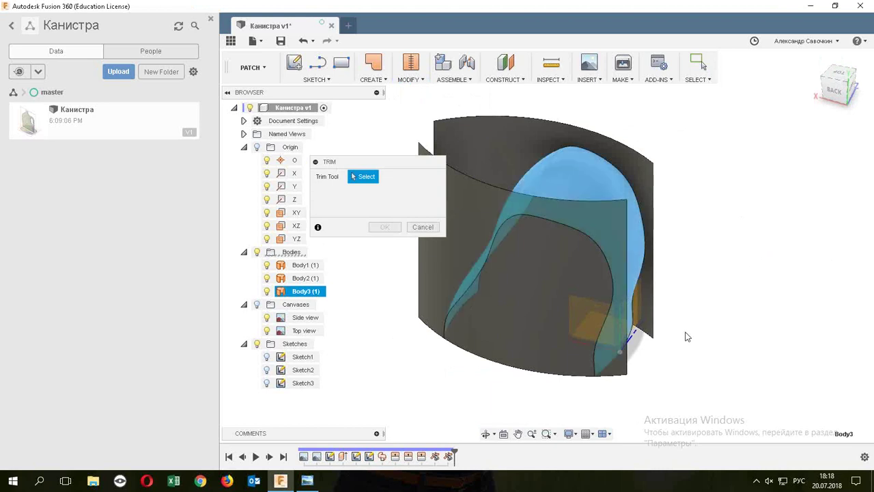
pyautogui.click(487, 148)
pyautogui.click(384, 227)
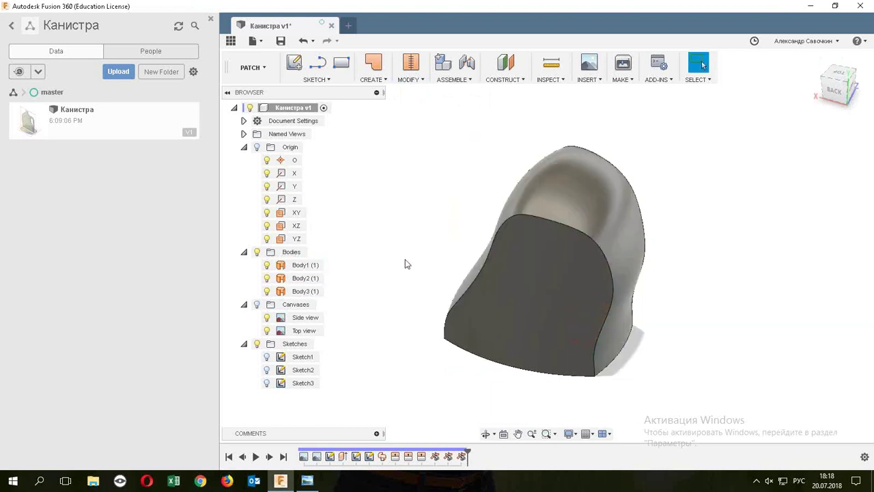
pyautogui.moveTo(405, 265)
pyautogui.keyDown('shift'); pyautogui.mouseDown(button='middle')
pyautogui.moveTo(716, 341)
pyautogui.moveTo(556, 306)
pyautogui.moveTo(556, 191)
pyautogui.moveTo(551, 321)
pyautogui.mouseUp(button='middle'); pyautogui.keyUp('shift')
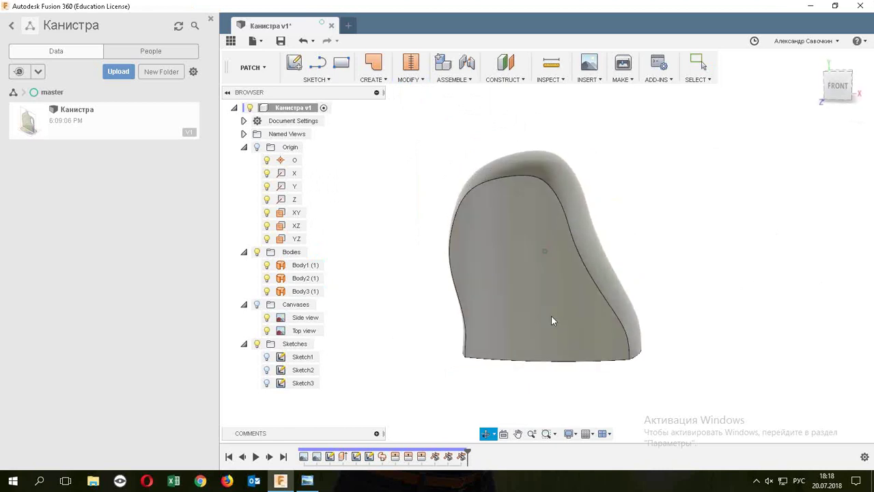
# Show the Canvases again, switch to the FRONT view, and zoom in on the handle edge.
pyautogui.click(256, 304)
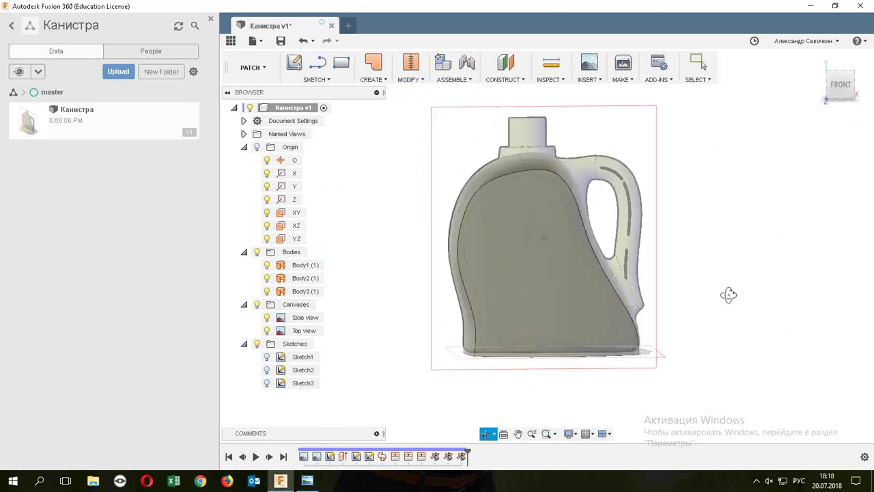
pyautogui.moveTo(728, 294)
pyautogui.keyDown('shift'); pyautogui.mouseDown(button='middle')
pyautogui.moveTo(817, 296)
pyautogui.moveTo(755, 334)
pyautogui.moveTo(759, 390)
pyautogui.moveTo(758, 306)
pyautogui.moveTo(723, 296)
pyautogui.moveTo(653, 304)
pyautogui.moveTo(531, 296)
pyautogui.moveTo(745, 285)
pyautogui.mouseUp(button='middle'); pyautogui.keyUp('shift')
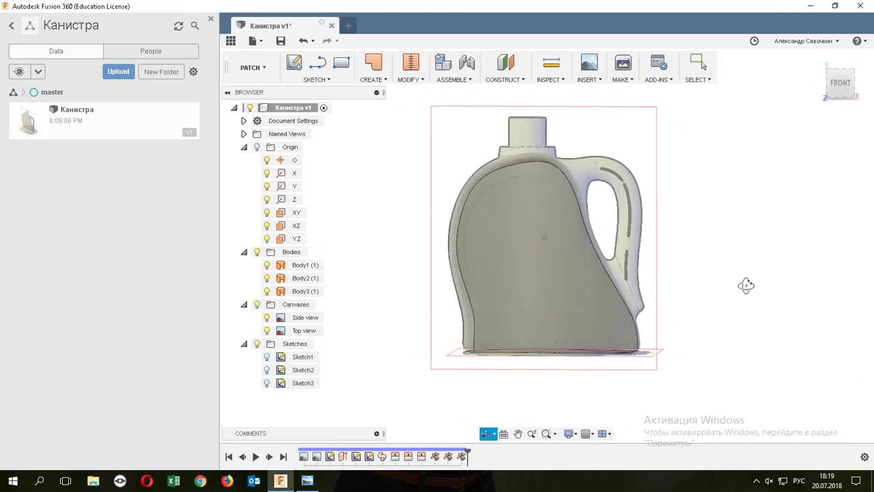
pyautogui.click(839, 84)
pyautogui.scroll(2, 646, 235)
pyautogui.scroll(2, 645, 236)
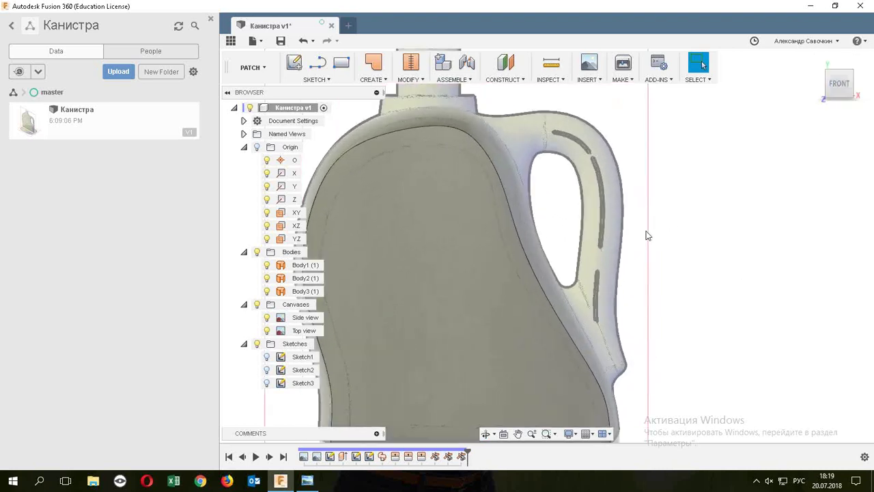
pyautogui.scroll(2, 645, 236)
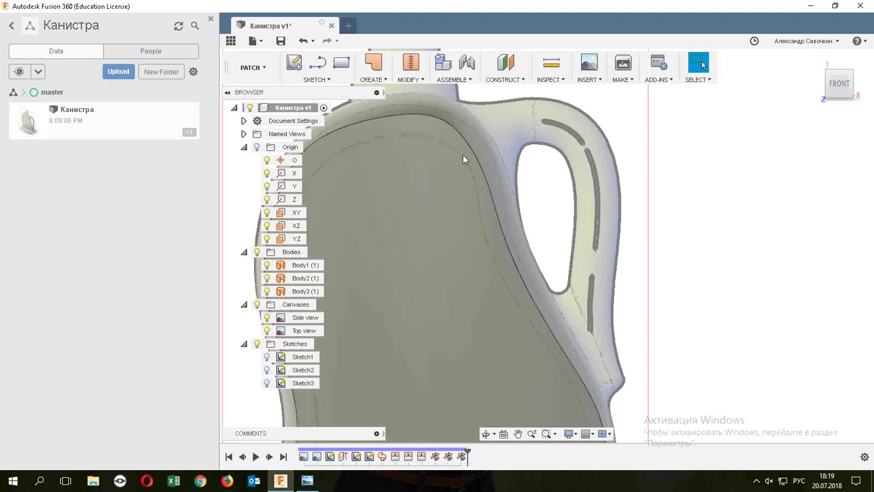
# Create Sketch4 on the XY origin plane from the Browser's Origin folder and bring up the sketch marking menu.
pyautogui.click(372, 80)
pyautogui.moveTo(377, 119)
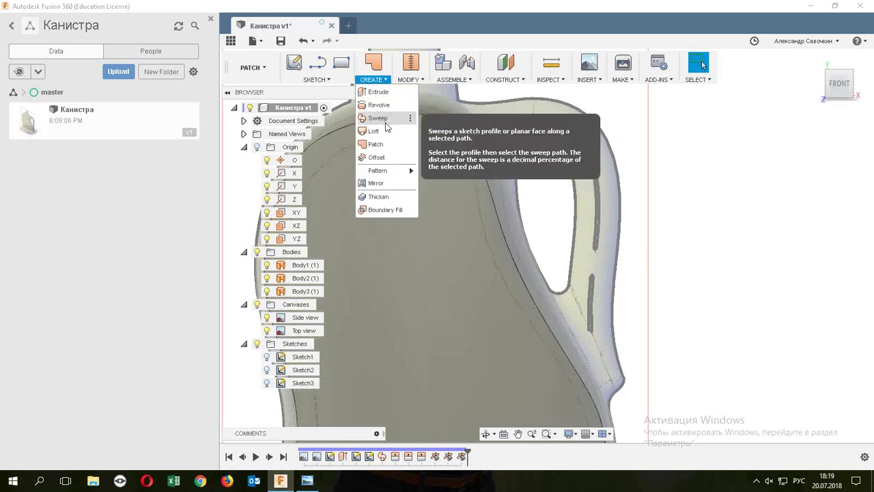
pyautogui.scroll(-3, 700, 130)
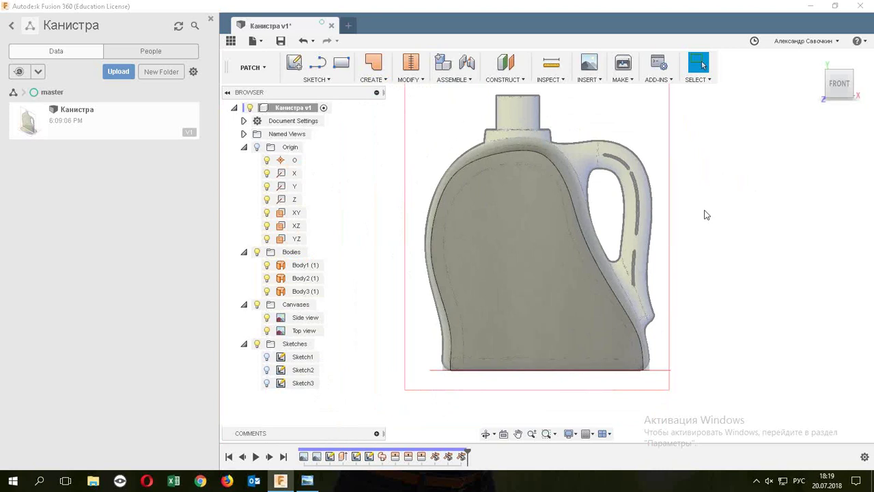
pyautogui.rightClick(296, 213)
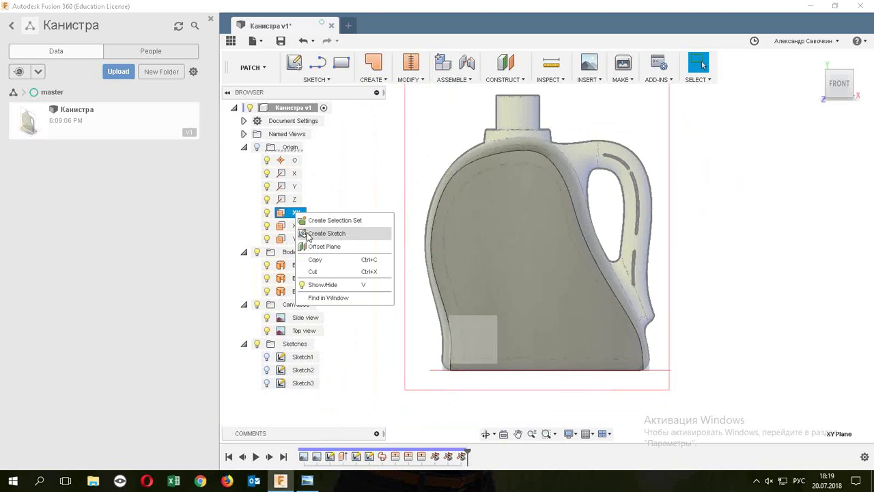
pyautogui.click(320, 233)
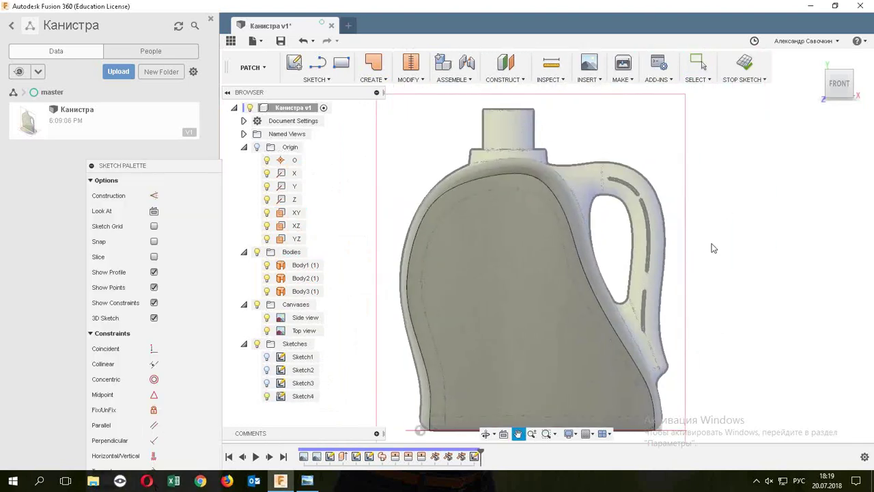
pyautogui.scroll(2, 714, 246)
pyautogui.scroll(1, 715, 247)
pyautogui.rightClick(697, 176)
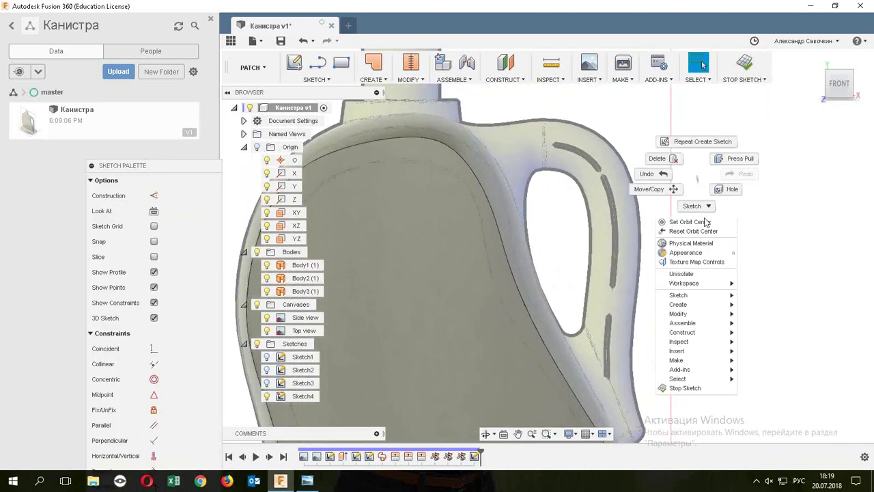
pyautogui.moveTo(678, 294)
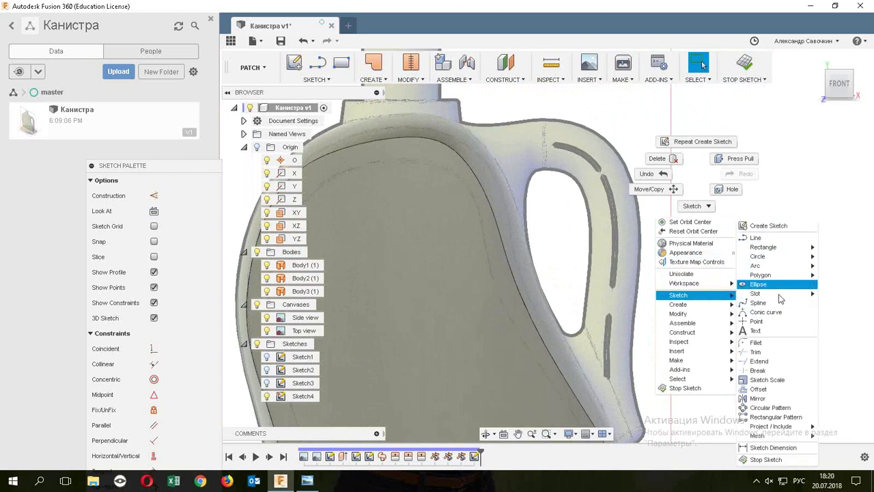
# Start a fit-point spline at the handle's top and place the next point down the handle.
pyautogui.click(778, 302)
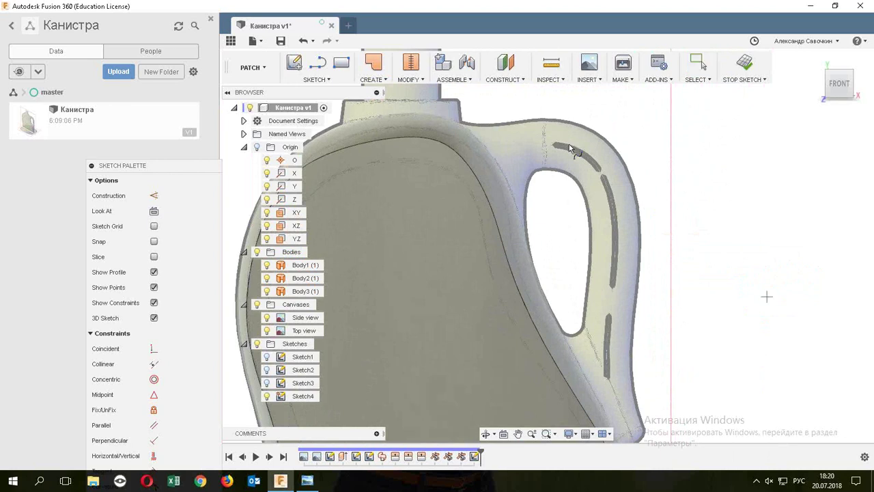
pyautogui.scroll(2, 568, 144)
pyautogui.scroll(2, 539, 153)
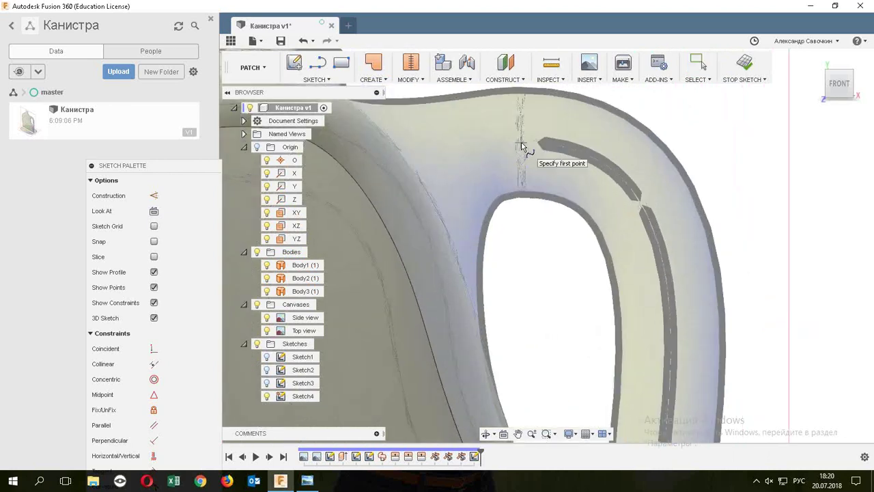
pyautogui.click(520, 144)
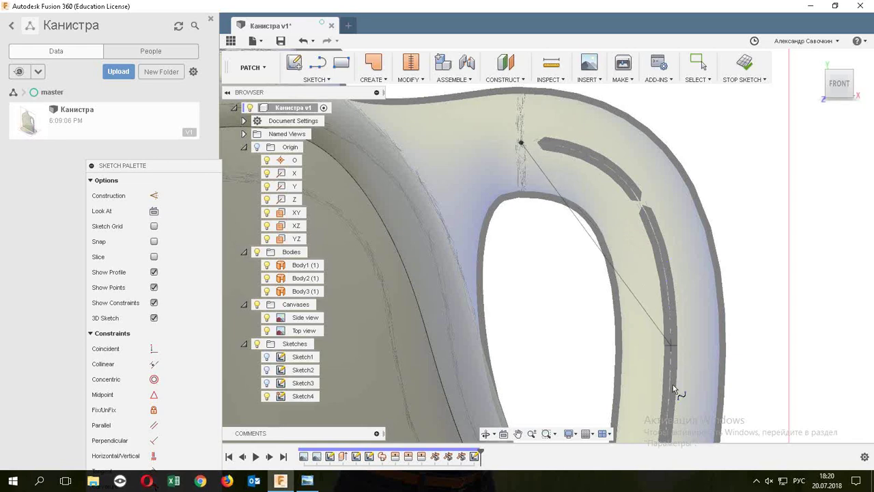
pyautogui.click(671, 345)
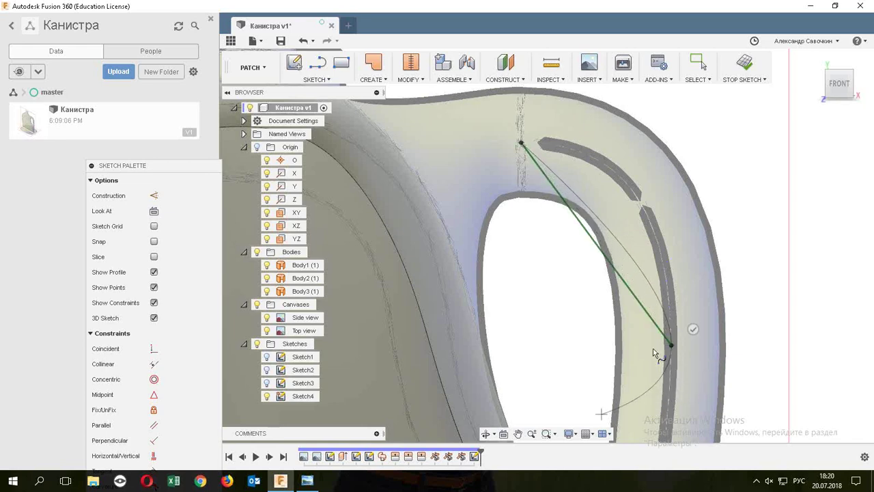
pyautogui.scroll(-3, 653, 348)
pyautogui.scroll(-1, 652, 349)
pyautogui.scroll(2, 655, 362)
pyautogui.scroll(2, 656, 348)
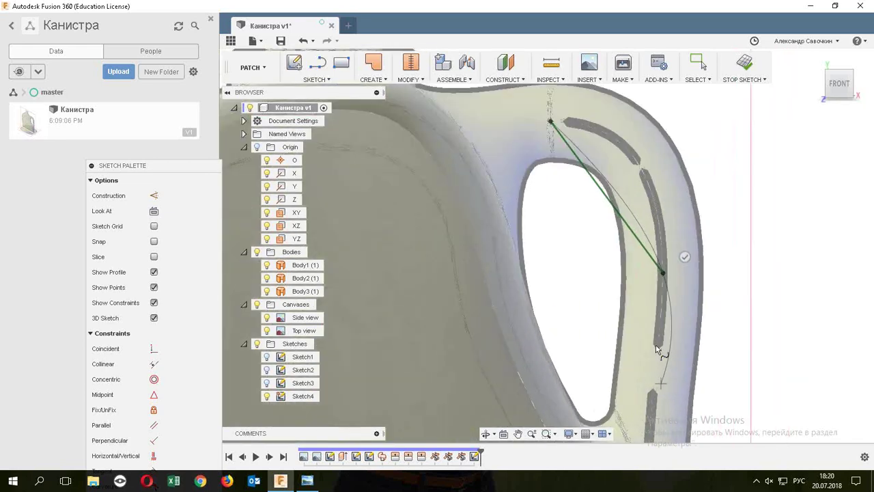
pyautogui.scroll(-3, 657, 350)
pyautogui.scroll(-2, 673, 376)
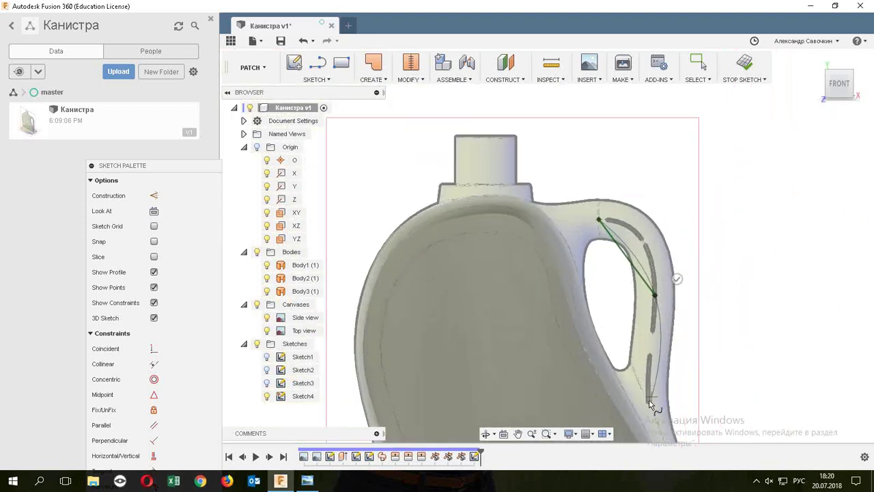
pyautogui.scroll(2, 650, 404)
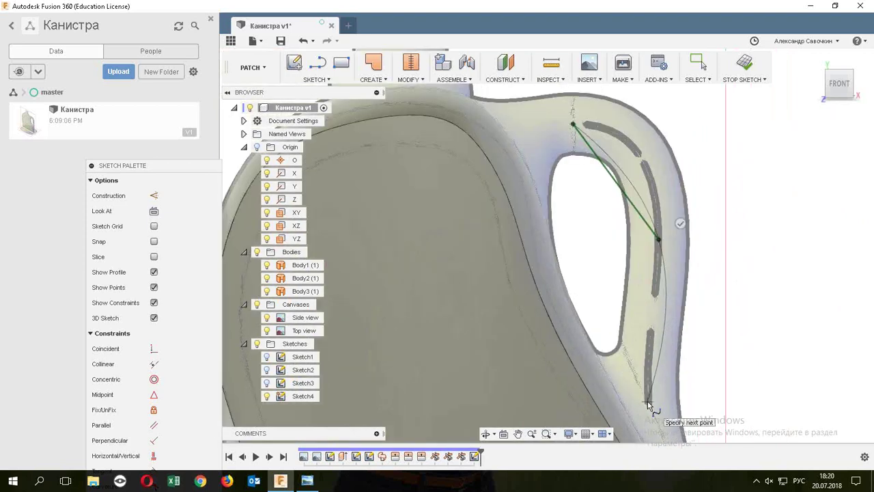
# Add the lower spline points down to the handle base and finish the spline.
pyautogui.click(647, 402)
pyautogui.scroll(-2, 652, 409)
pyautogui.scroll(-1, 666, 427)
pyautogui.scroll(3, 666, 430)
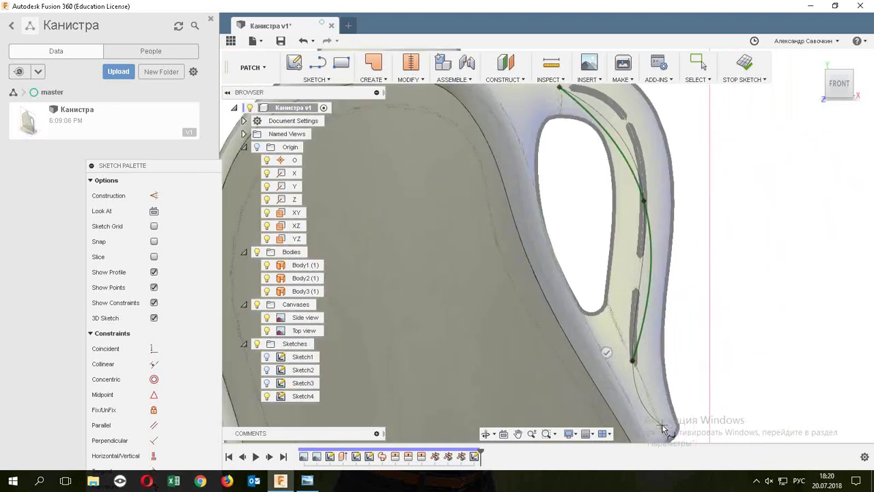
pyautogui.scroll(1, 664, 429)
pyautogui.scroll(-3, 665, 431)
pyautogui.scroll(3, 665, 431)
pyautogui.scroll(2, 656, 409)
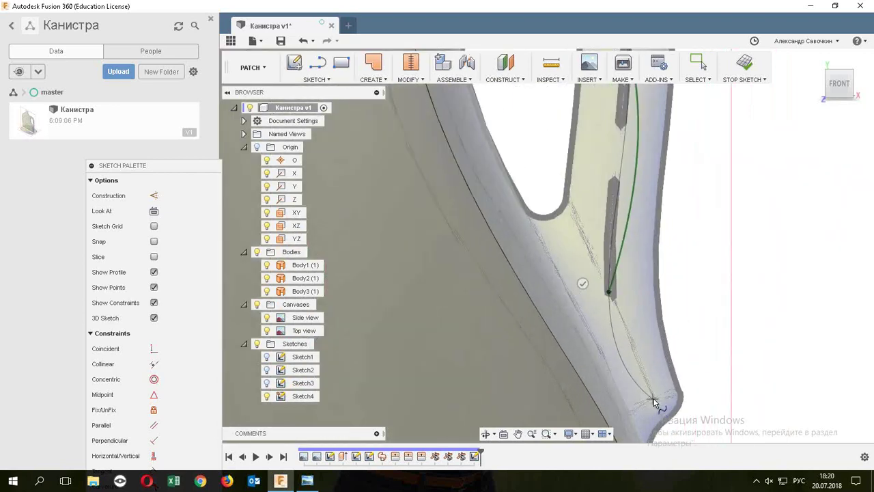
pyautogui.click(653, 400)
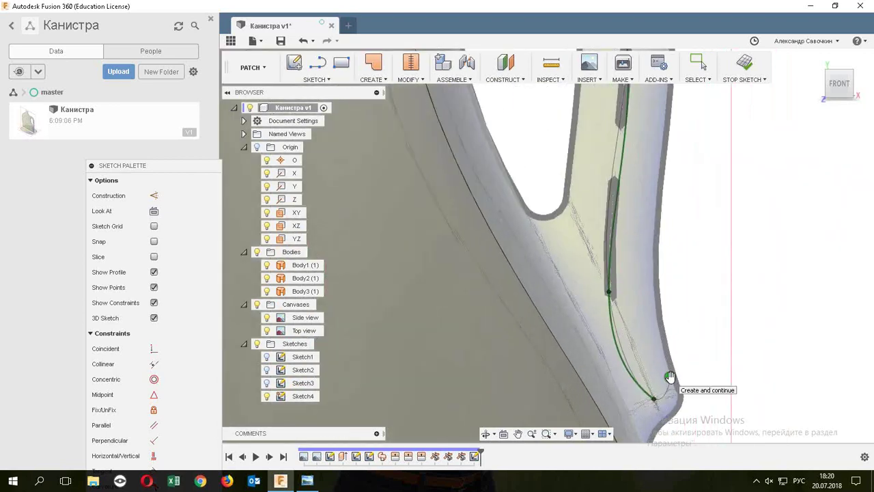
pyautogui.scroll(-3, 683, 321)
pyautogui.scroll(-2, 659, 157)
pyautogui.scroll(5, 652, 152)
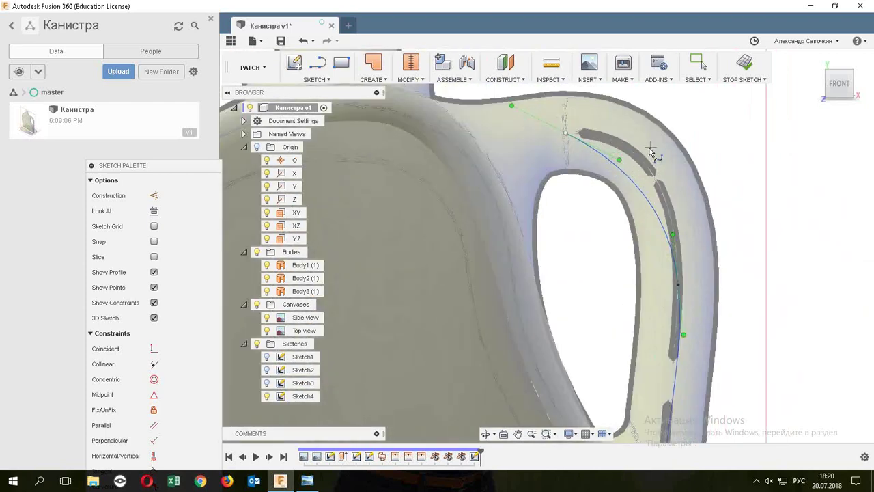
pyautogui.scroll(1, 645, 151)
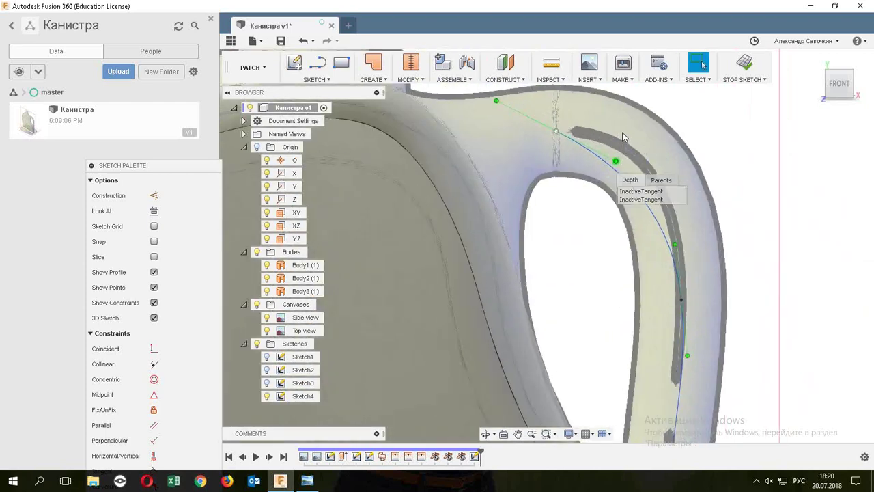
pyautogui.click(575, 116)
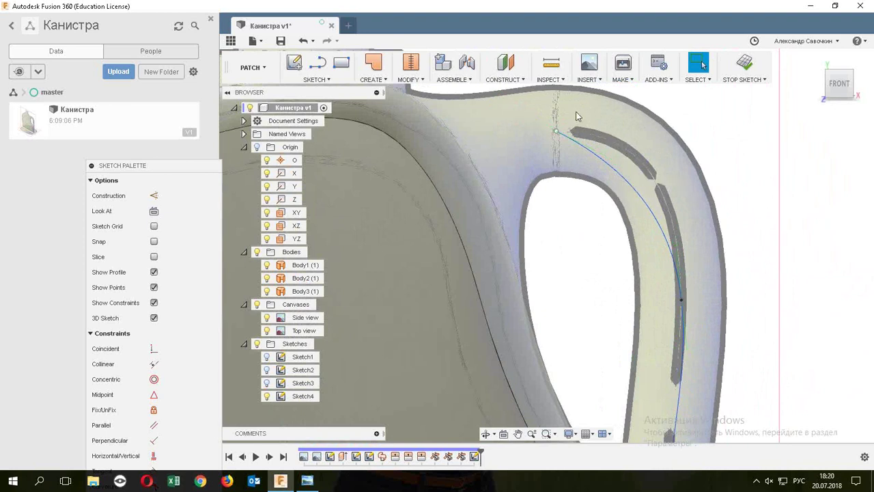
# Drag the spline's top tangent handle to reshape the curve's upper end.
pyautogui.click(561, 133)
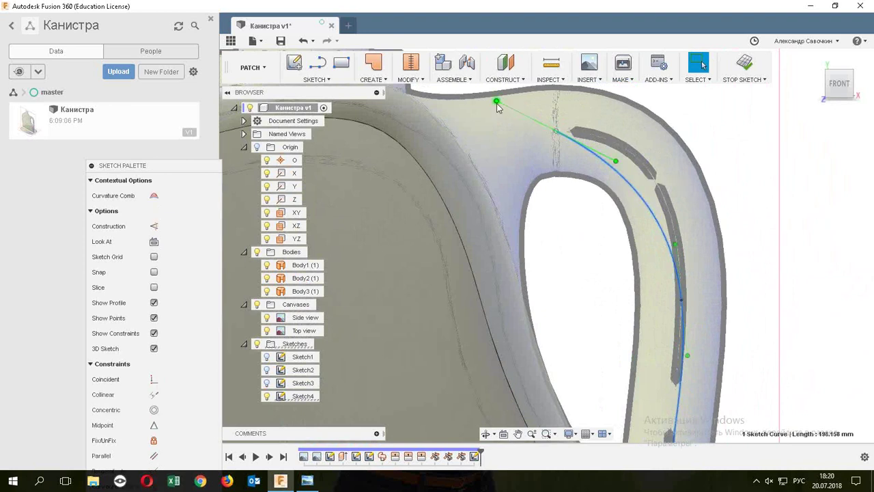
pyautogui.moveTo(494, 102); pyautogui.dragTo(491, 137)
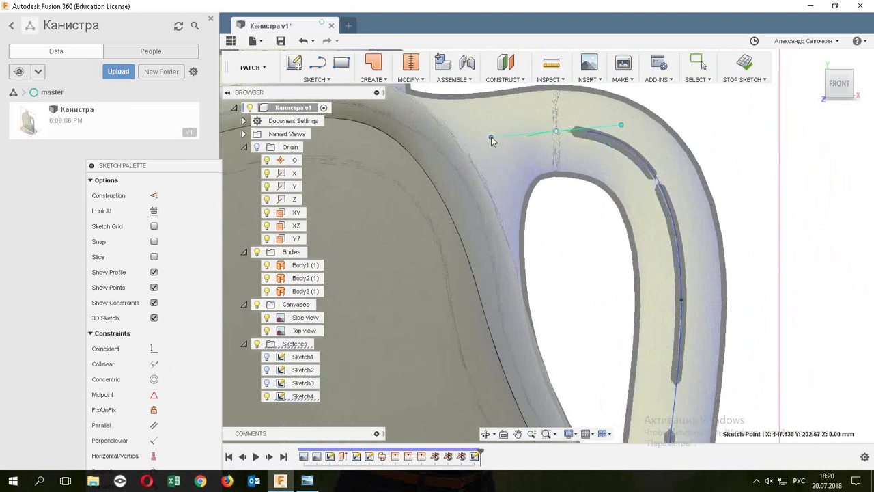
pyautogui.moveTo(491, 138); pyautogui.dragTo(487, 131)
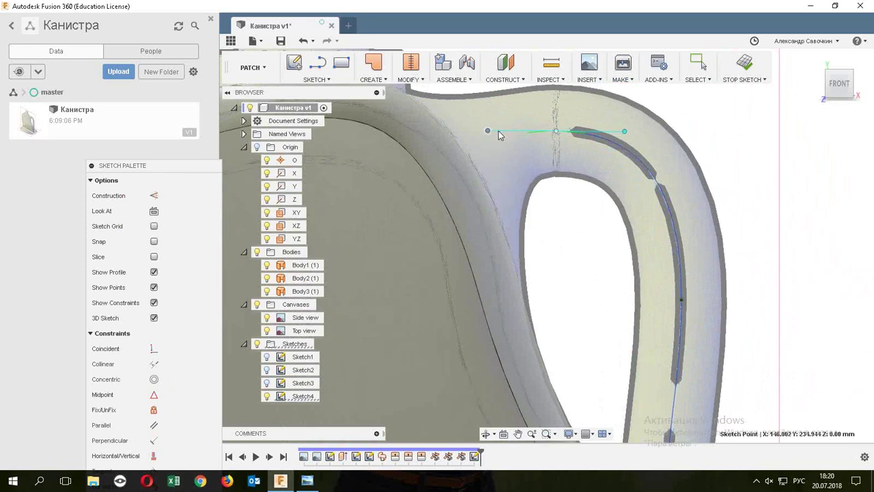
pyautogui.scroll(-5, 668, 168)
pyautogui.scroll(5, 733, 357)
pyautogui.scroll(2, 620, 333)
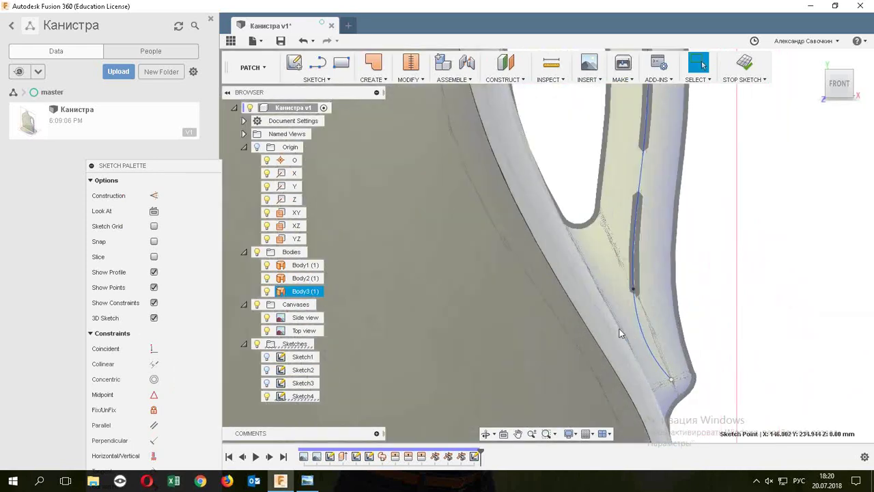
# Move the spline's lower fit point up so the curve follows the groove.
pyautogui.click(637, 331)
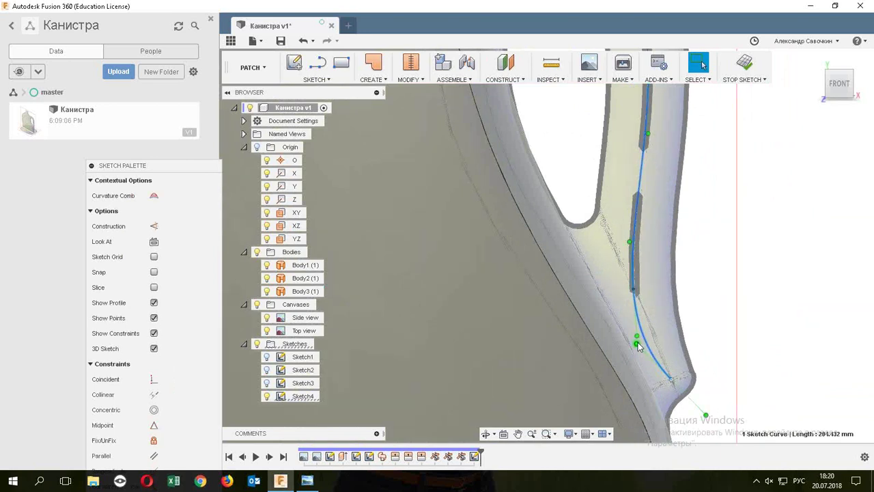
pyautogui.click(636, 343)
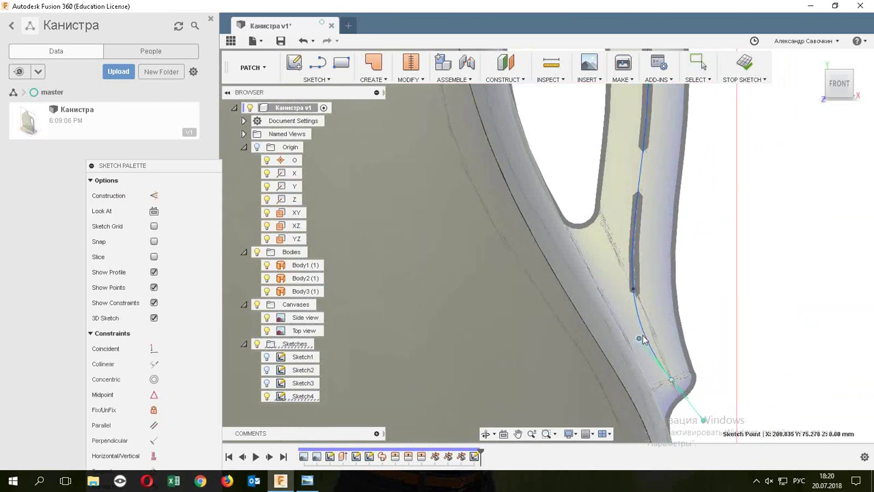
pyautogui.moveTo(640, 338); pyautogui.dragTo(642, 334)
pyautogui.moveTo(632, 277); pyautogui.dragTo(636, 226)
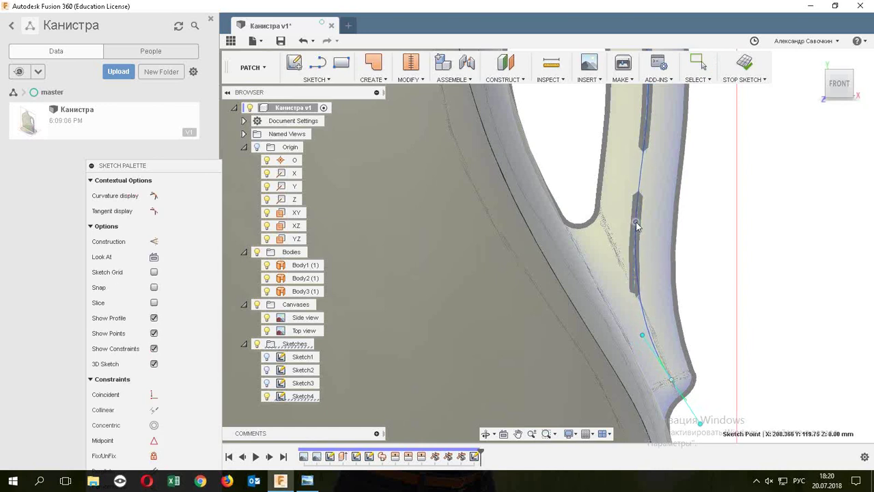
pyautogui.scroll(-3, 635, 226)
pyautogui.scroll(-3, 682, 253)
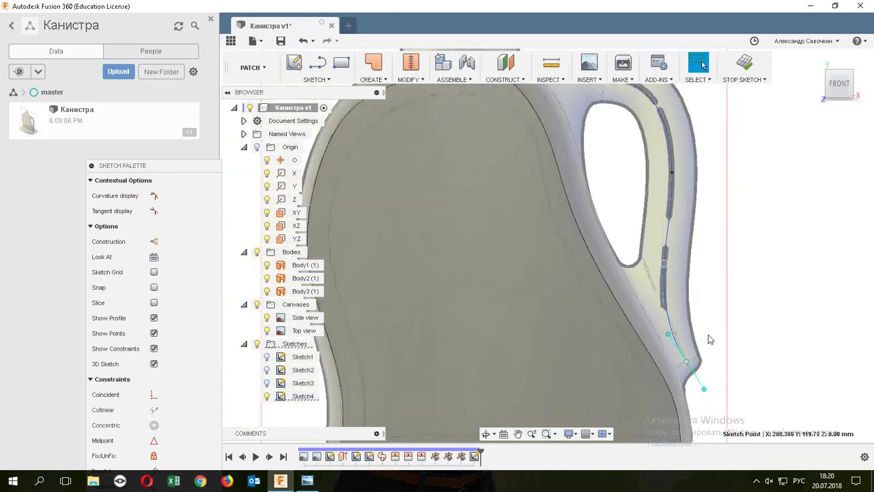
pyautogui.scroll(-2, 710, 269)
pyautogui.scroll(3, 663, 164)
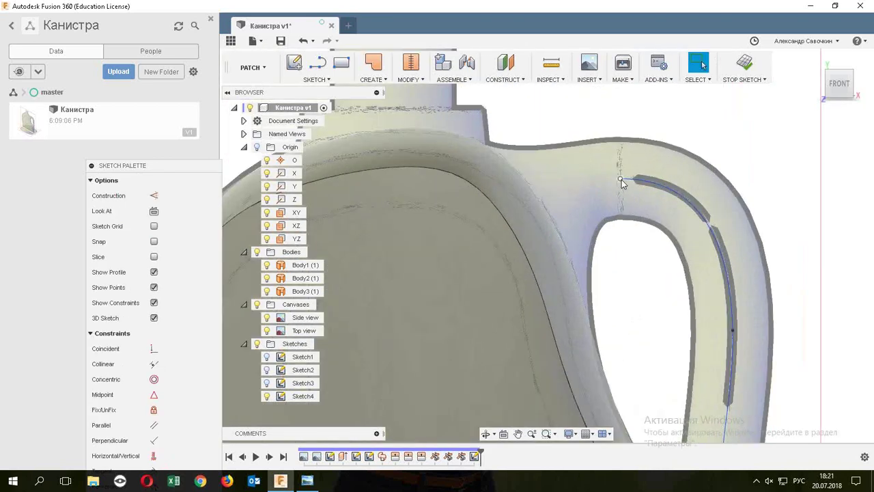
# Constrain the spline's top tangent handle horizontal and finish Sketch4.
pyautogui.click(621, 179)
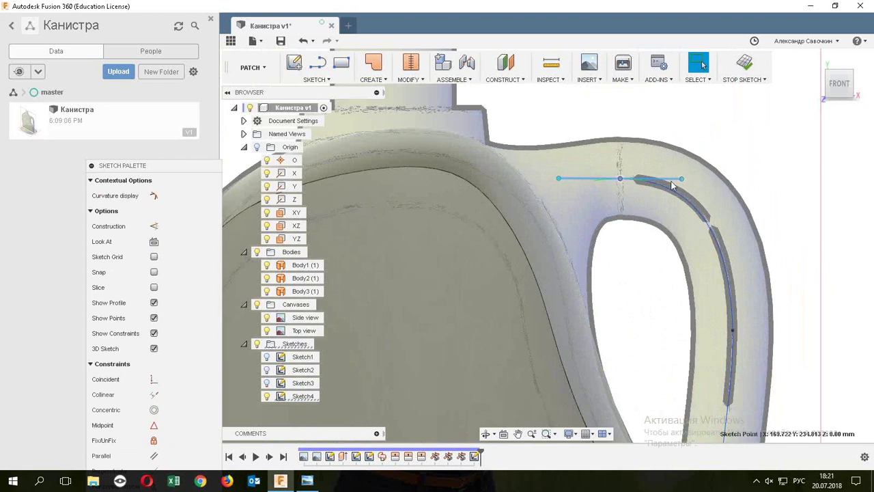
pyautogui.click(363, 301)
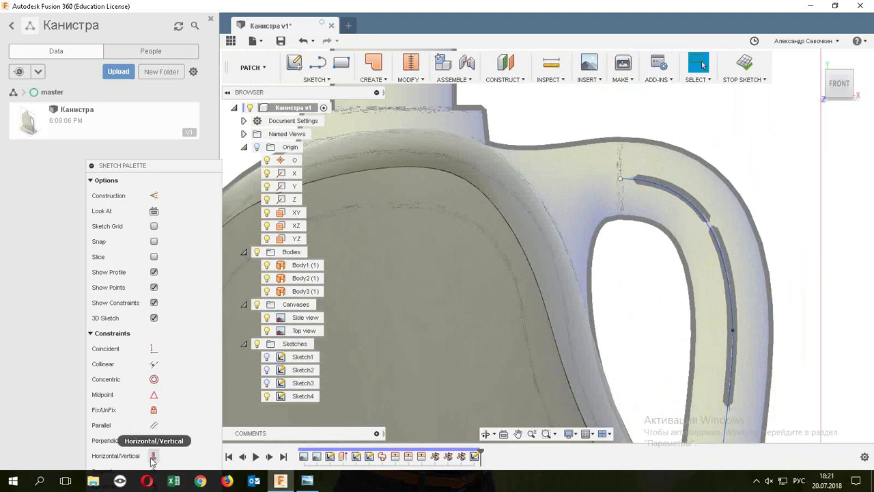
pyautogui.click(154, 455)
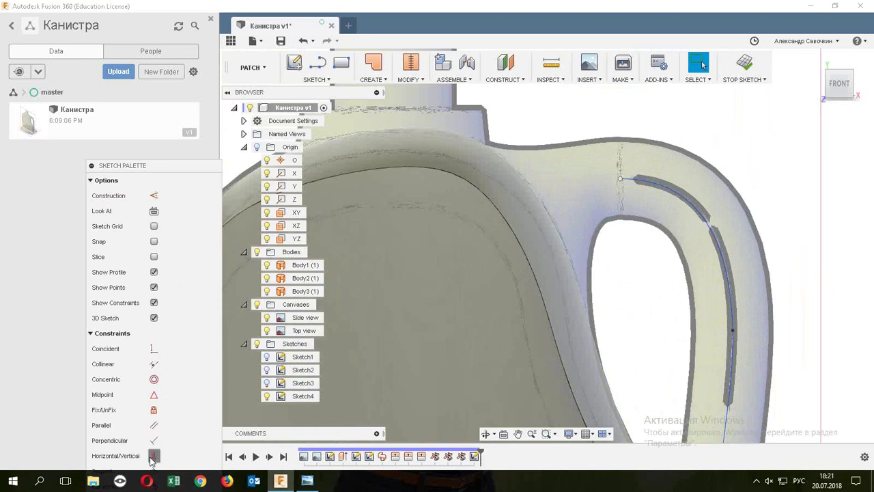
pyautogui.click(567, 182)
pyautogui.scroll(-1, 734, 201)
pyautogui.scroll(-2, 734, 201)
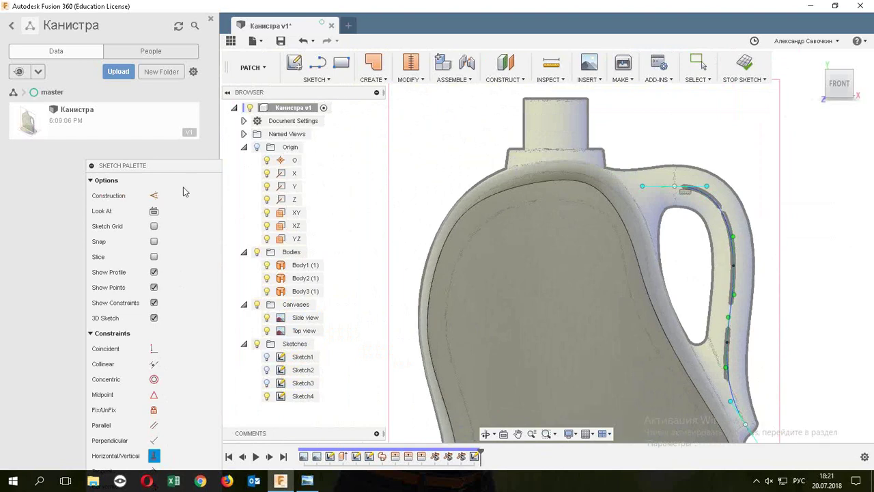
pyautogui.click(742, 68)
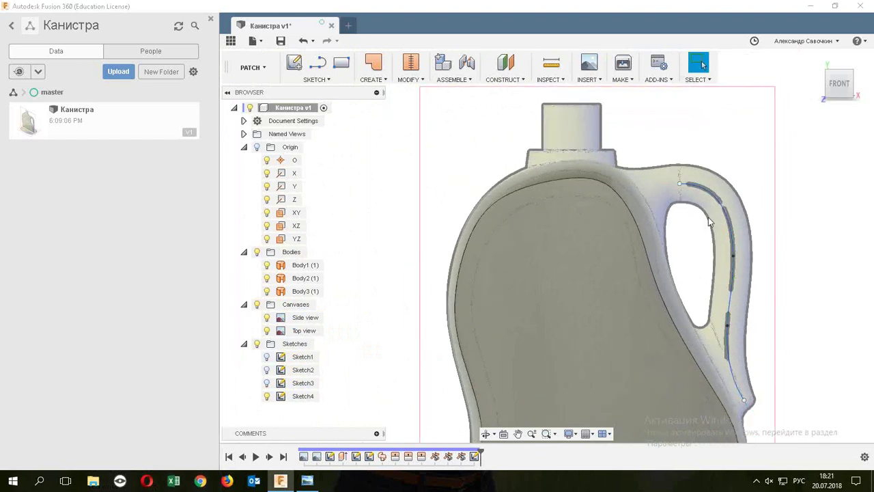
# Orbit and zoom toward the handle and open the CONSTRUCT menu.
pyautogui.keyDown('shift'); pyautogui.moveTo(728, 239); pyautogui.dragTo(737, 273, button='middle'); pyautogui.keyUp('shift')
pyautogui.scroll(2, 763, 191)
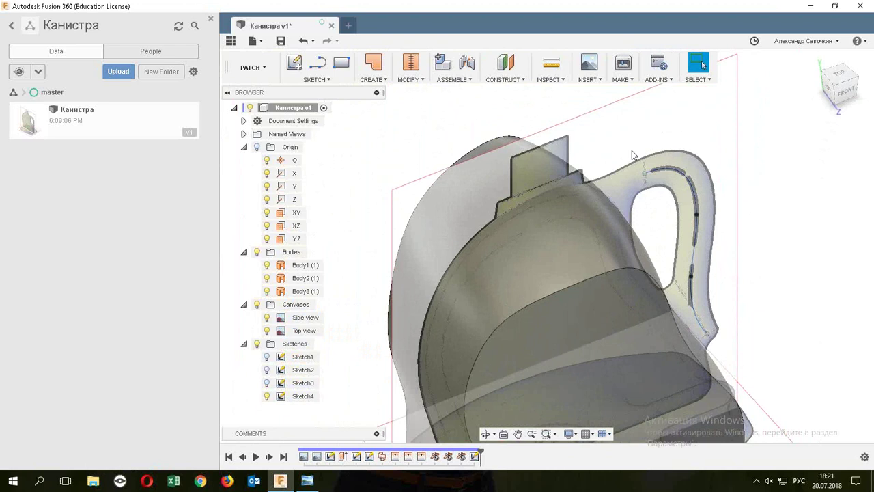
pyautogui.click(510, 81)
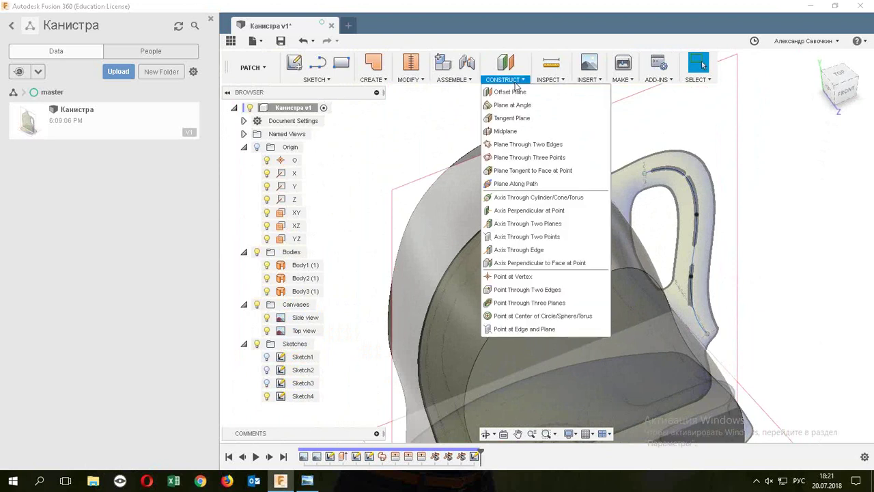
# Create a Plane Along Path on the handle curve at distance 0.
pyautogui.click(535, 184)
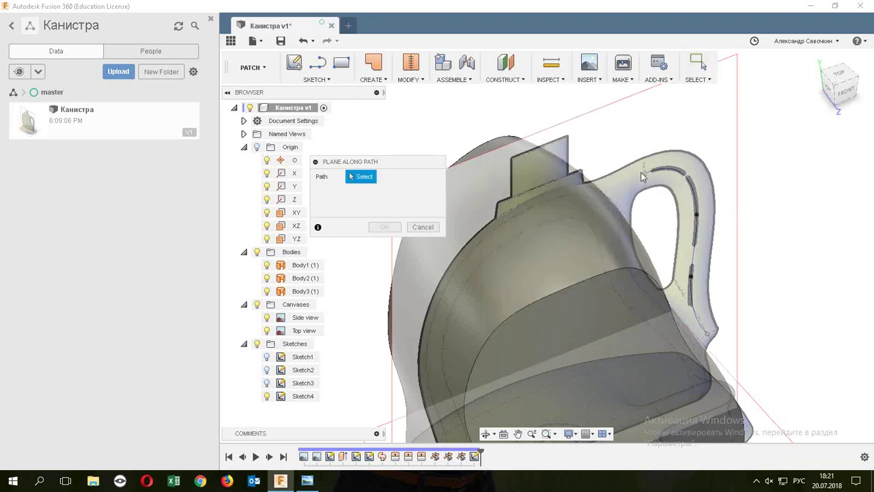
pyautogui.click(646, 175)
pyautogui.click(404, 194)
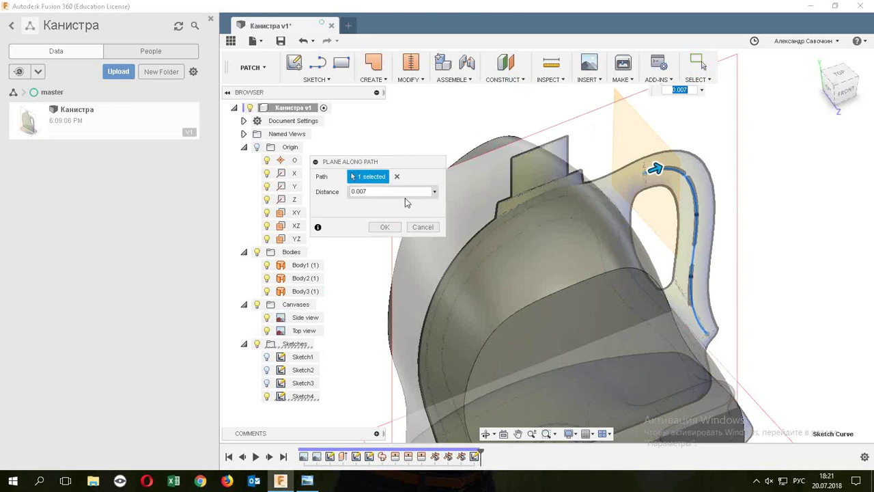
pyautogui.moveTo(382, 191); pyautogui.dragTo(343, 196)
pyautogui.write('0')
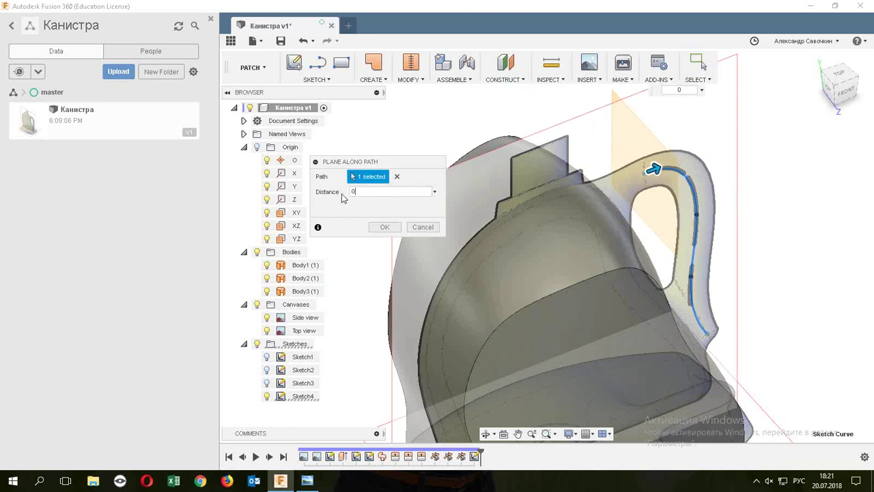
pyautogui.click(386, 230)
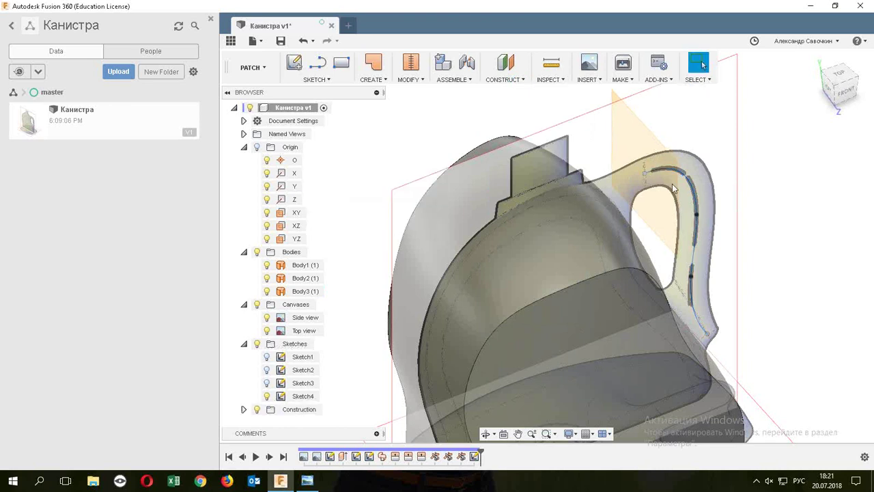
# Orbit to a front view and show Plane1's options in the expanded Construction folder.
pyautogui.moveTo(615, 205)
pyautogui.keyDown('shift'); pyautogui.mouseDown(button='middle')
pyautogui.moveTo(690, 164)
pyautogui.moveTo(685, 131)
pyautogui.mouseUp(button='middle'); pyautogui.keyUp('shift')
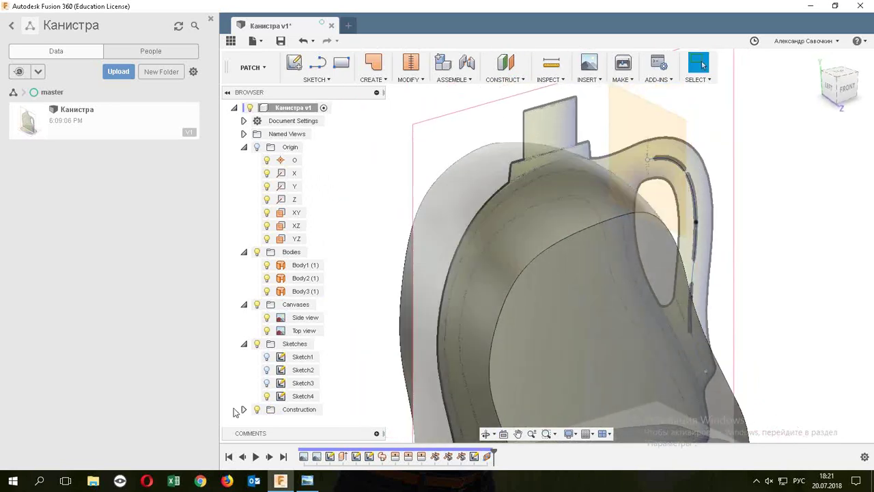
pyautogui.rightClick(659, 116)
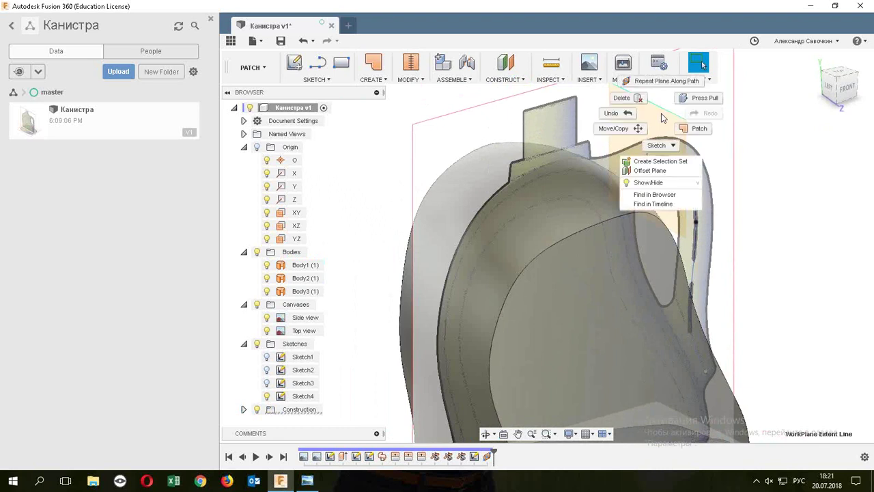
pyautogui.press('Escape')
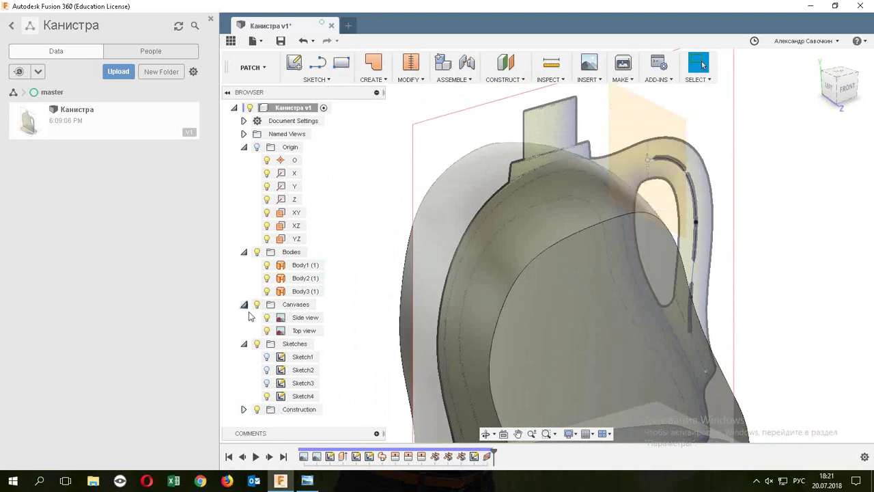
pyautogui.click(243, 410)
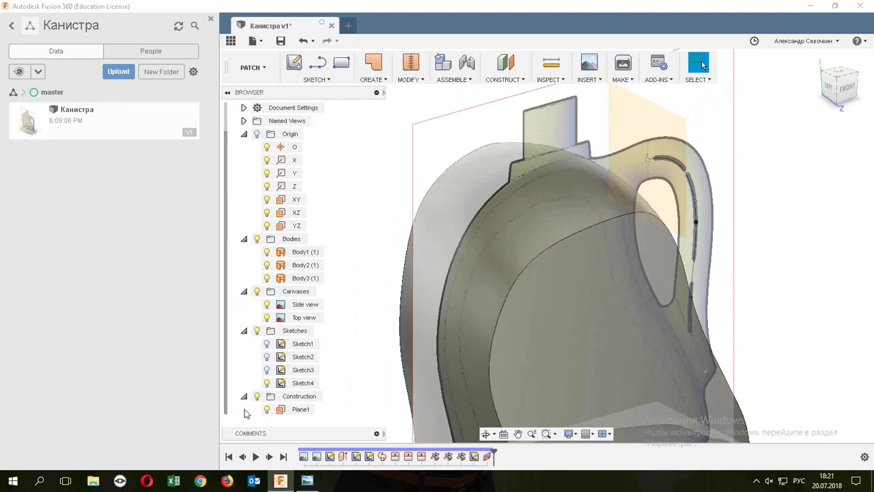
pyautogui.rightClick(301, 412)
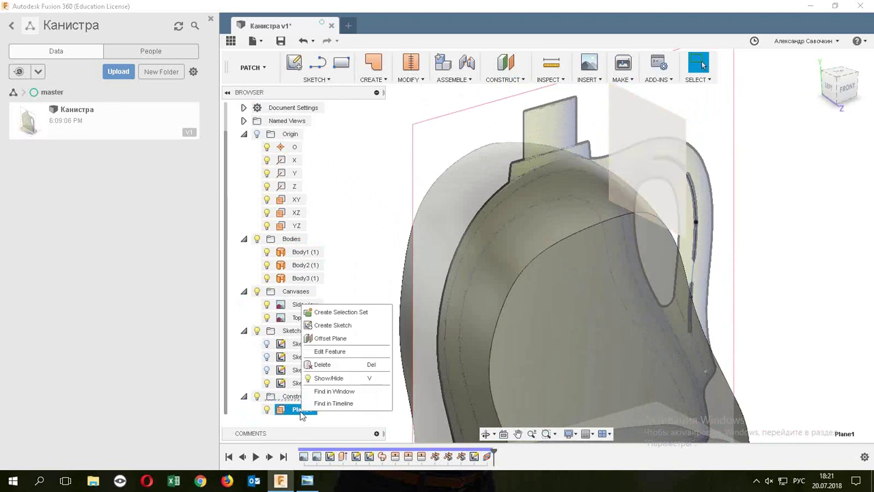
# Start a new sketch on Plane1 and orbit and zoom to a 3D view of it.
pyautogui.click(335, 325)
pyautogui.keyDown('shift'); pyautogui.moveTo(685, 231); pyautogui.dragTo(702, 104, button='middle'); pyautogui.keyUp('shift')
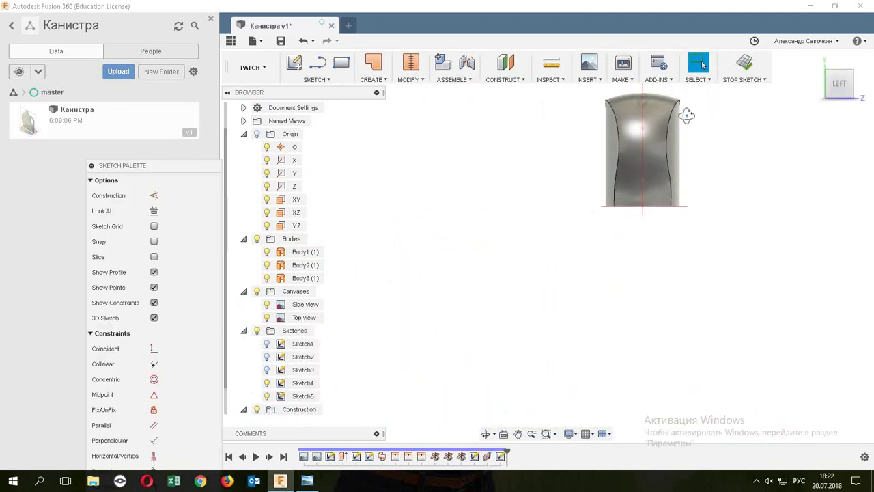
pyautogui.scroll(2, 692, 130)
pyautogui.scroll(3, 666, 191)
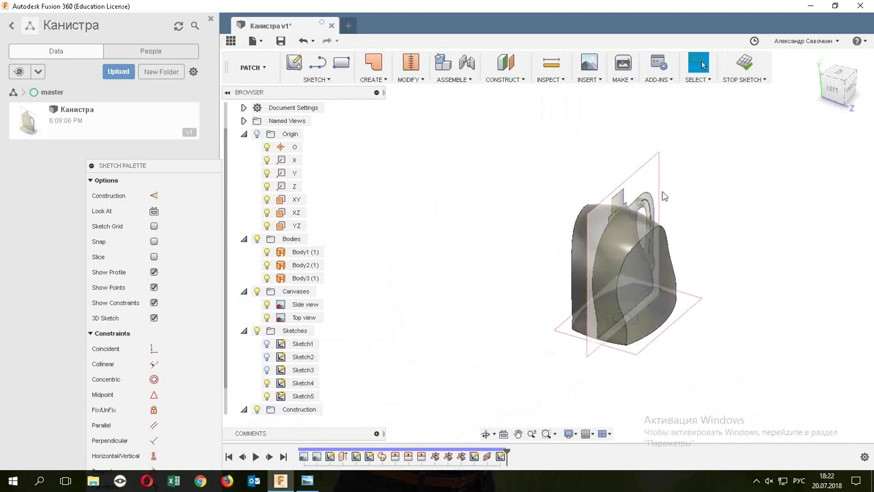
pyautogui.scroll(3, 645, 214)
pyautogui.scroll(3, 645, 210)
pyautogui.scroll(2, 646, 212)
# Draw a 30 mm center-diameter circle at the handle curve's top end and finish Sketch5.
pyautogui.rightClick(741, 164)
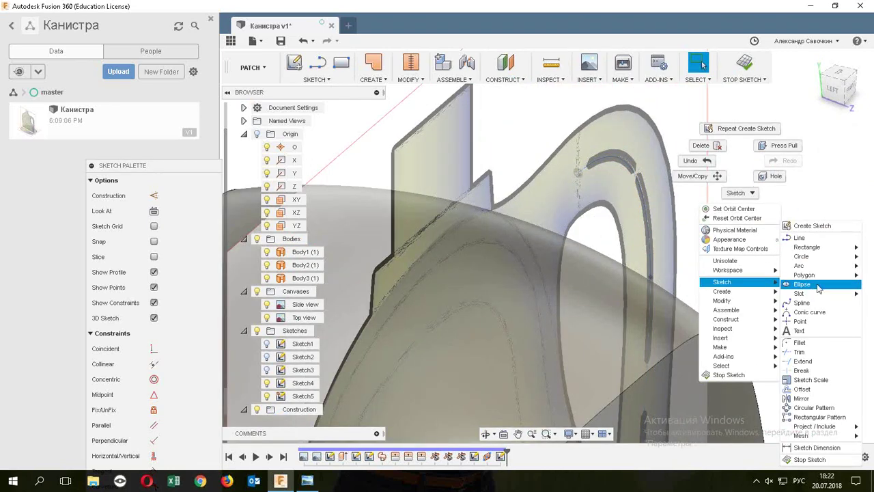
pyautogui.moveTo(819, 256)
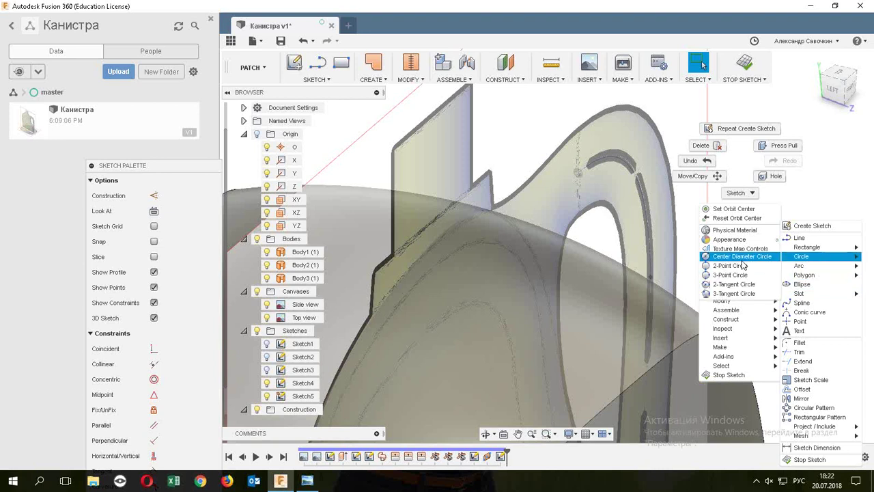
pyautogui.click(740, 260)
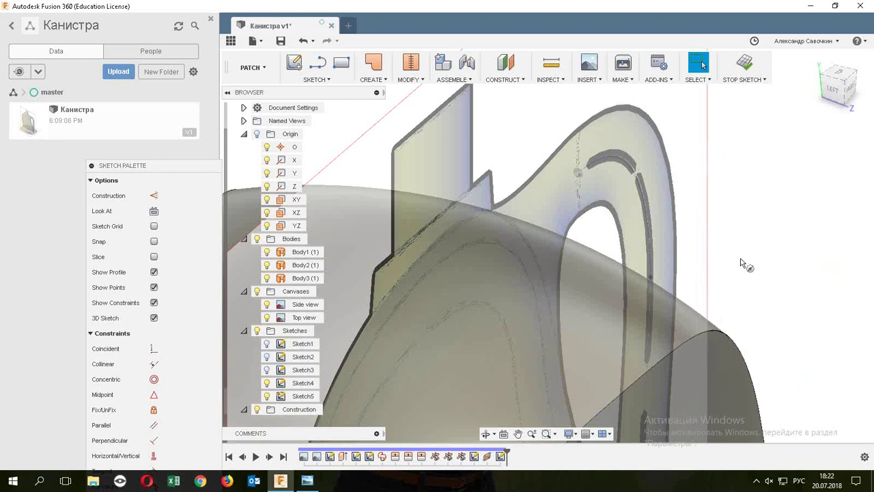
pyautogui.click(578, 172)
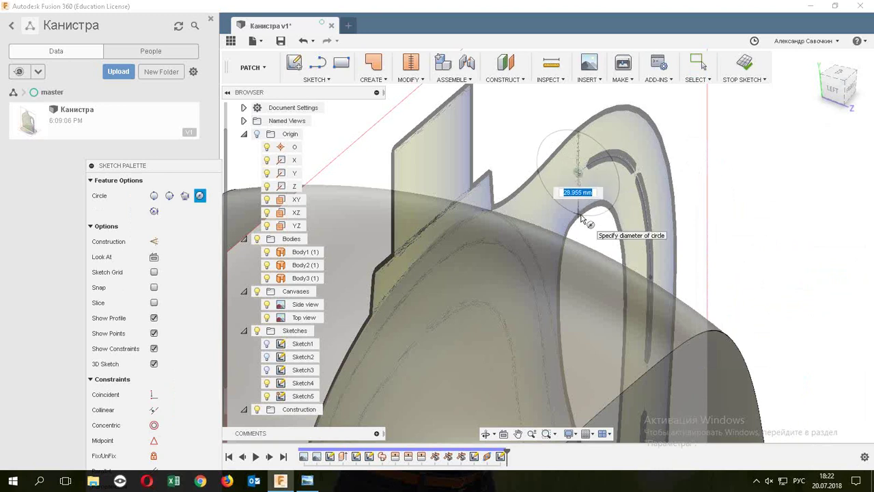
pyautogui.write('30')
pyautogui.press('Tab')
pyautogui.press('Return')
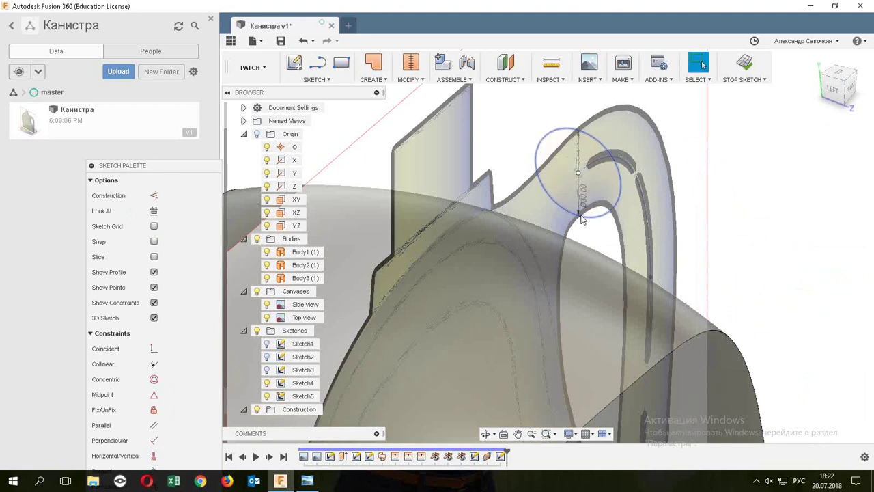
pyautogui.click(744, 65)
pyautogui.scroll(-3, 700, 164)
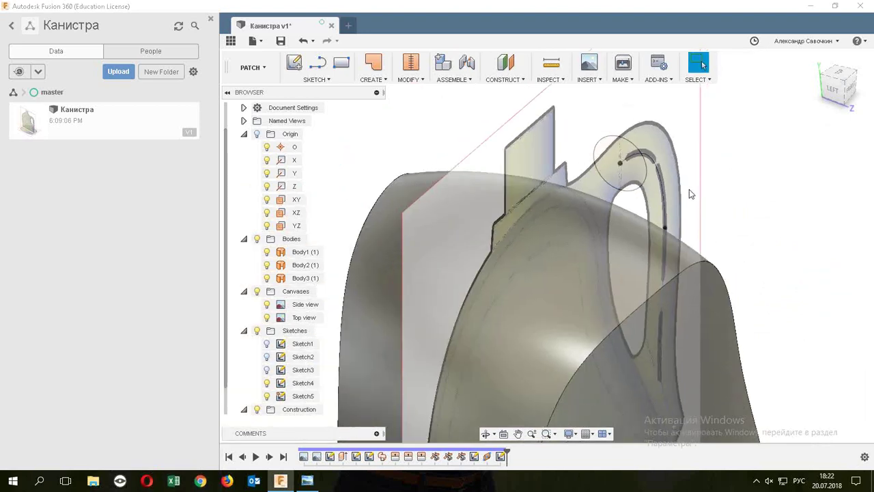
pyautogui.scroll(-3, 689, 198)
pyautogui.keyDown('shift'); pyautogui.moveTo(693, 220); pyautogui.dragTo(645, 201, button='middle'); pyautogui.keyUp('shift')
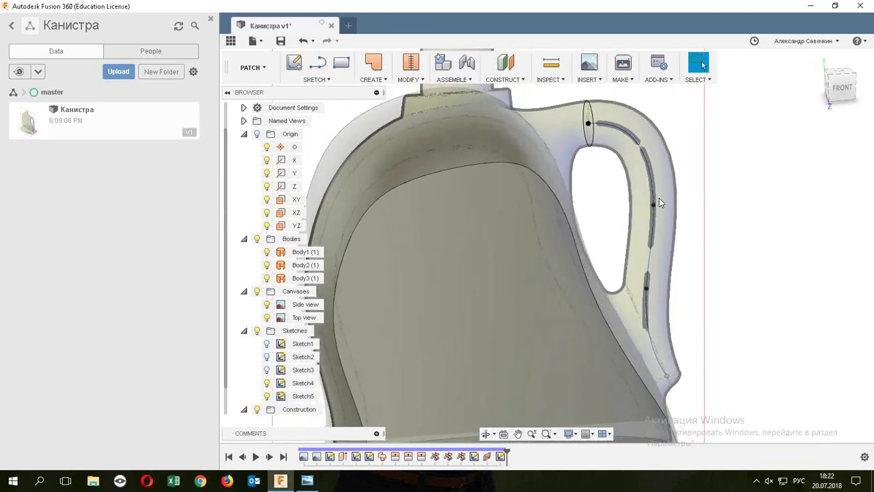
# Sweep the 30 mm circle along the handle curve to create Body4.
pyautogui.click(373, 68)
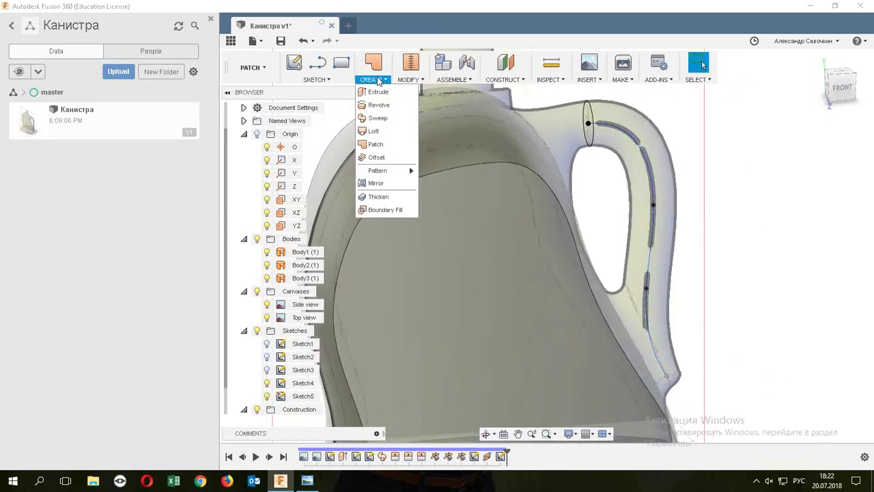
pyautogui.click(378, 118)
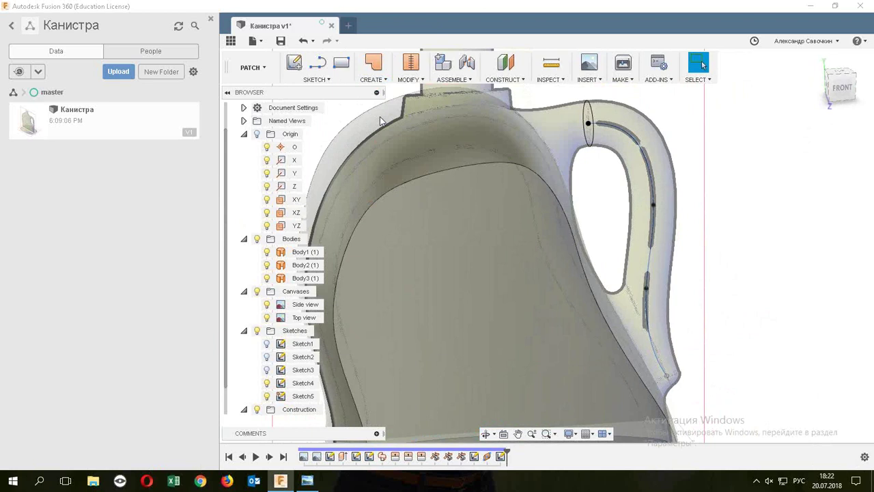
pyautogui.click(590, 109)
pyautogui.click(777, 205)
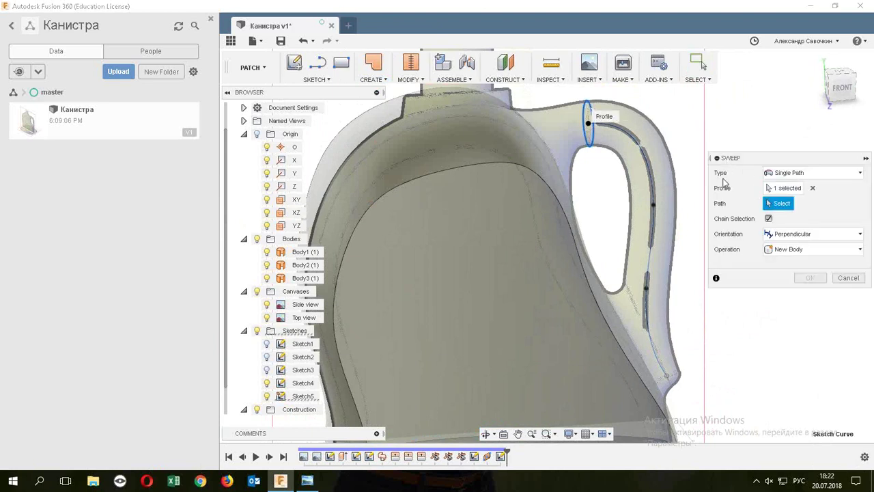
pyautogui.click(625, 136)
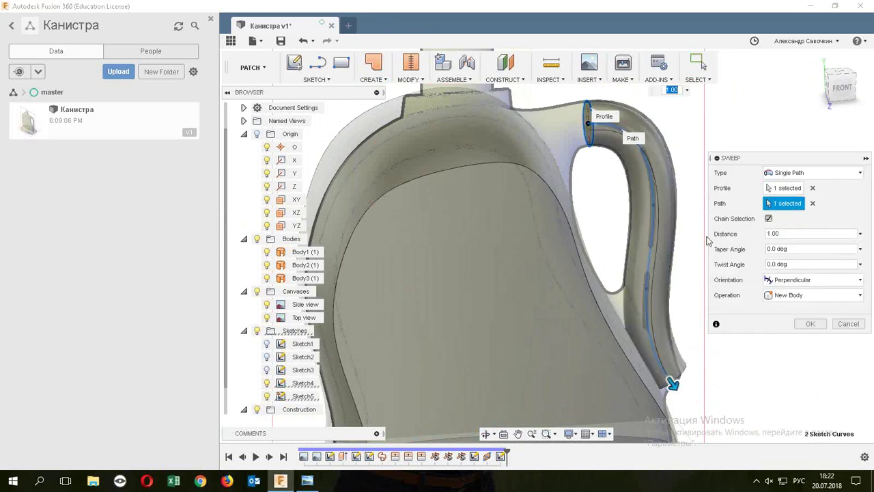
pyautogui.click(799, 324)
# Orbit toward the handle tube's open end and select Body3, Body4 and the open end.
pyautogui.moveTo(760, 331)
pyautogui.keyDown('shift'); pyautogui.mouseDown(button='middle')
pyautogui.moveTo(706, 319)
pyautogui.moveTo(665, 325)
pyautogui.moveTo(749, 322)
pyautogui.moveTo(728, 355)
pyautogui.mouseUp(button='middle'); pyautogui.keyUp('shift')
pyautogui.moveTo(688, 396)
pyautogui.keyDown('shift'); pyautogui.mouseDown(button='middle')
pyautogui.moveTo(703, 392)
pyautogui.moveTo(665, 262)
pyautogui.moveTo(670, 274)
pyautogui.moveTo(656, 286)
pyautogui.mouseUp(button='middle'); pyautogui.keyUp('shift')
pyautogui.scroll(5, 677, 314)
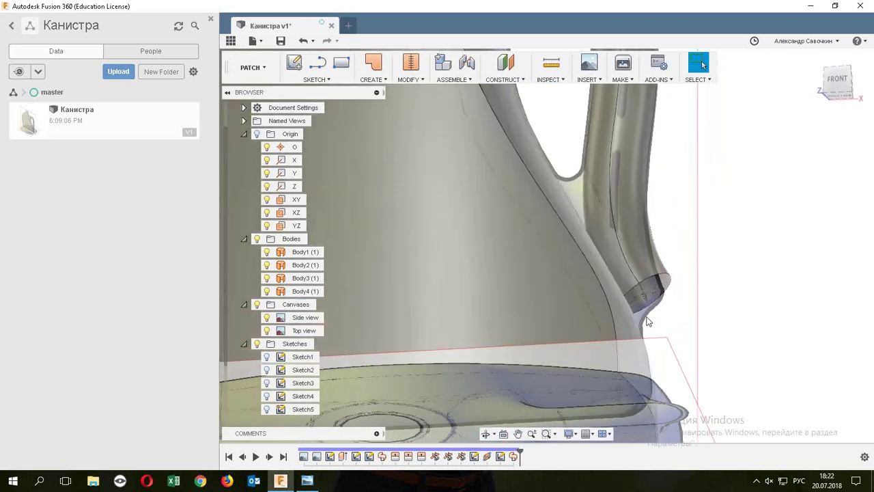
pyautogui.click(632, 323)
pyautogui.click(667, 300)
pyautogui.click(667, 278)
pyautogui.click(370, 79)
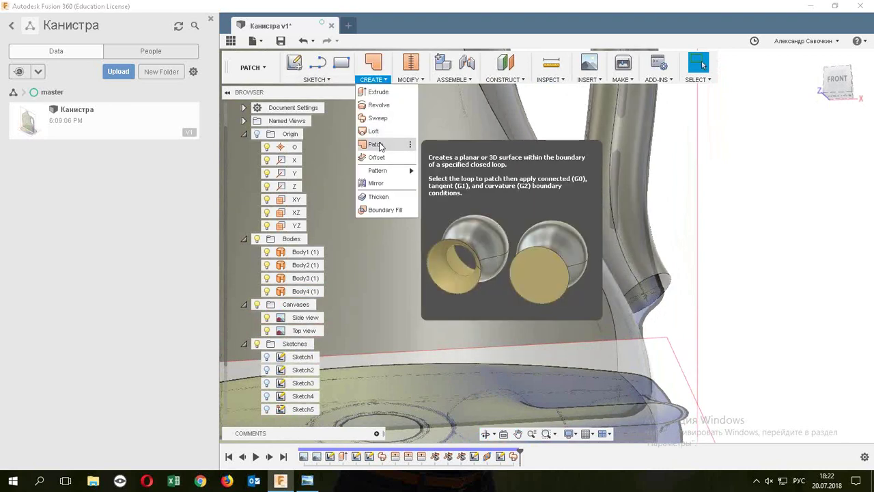
# Cap the handle tube's open edge with a Curvature (G2) patch, creating Body5, then zoom out.
pyautogui.click(374, 145)
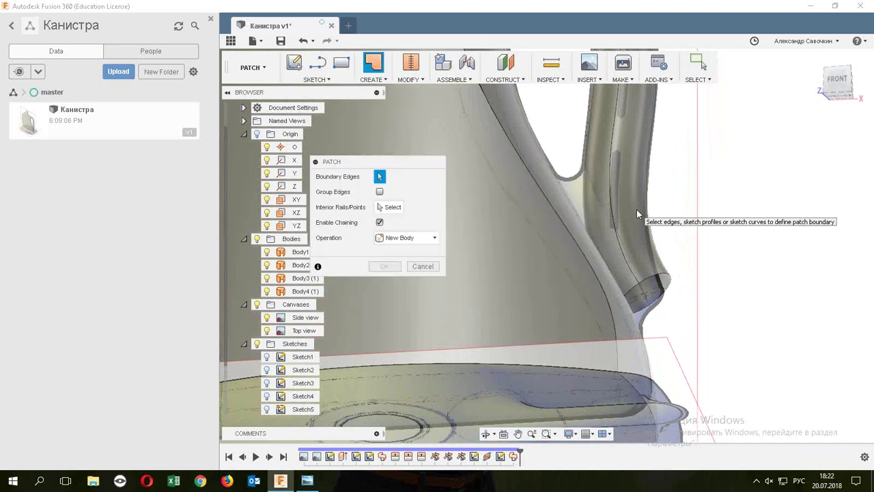
pyautogui.click(659, 279)
pyautogui.scroll(1, 694, 305)
pyautogui.scroll(1, 695, 305)
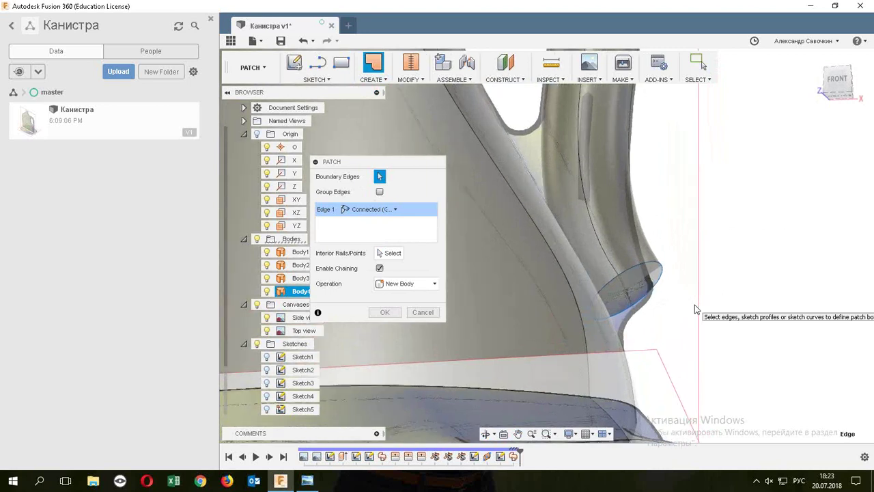
pyautogui.click(395, 209)
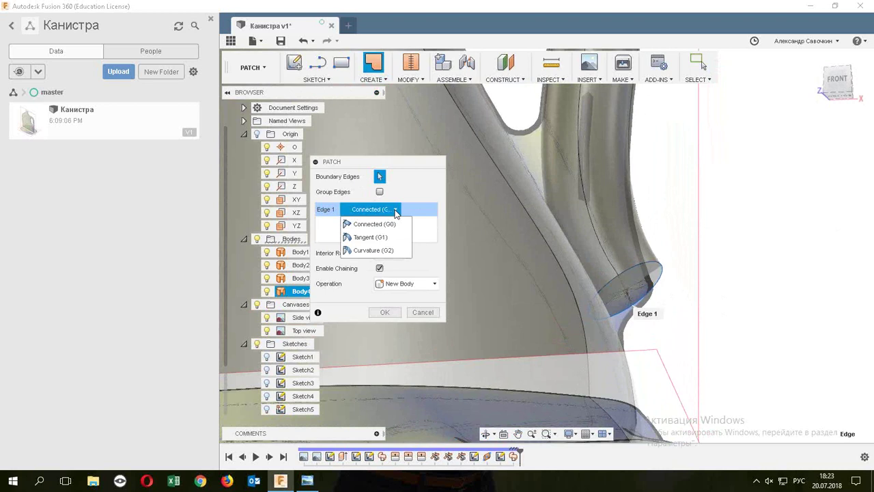
pyautogui.click(392, 250)
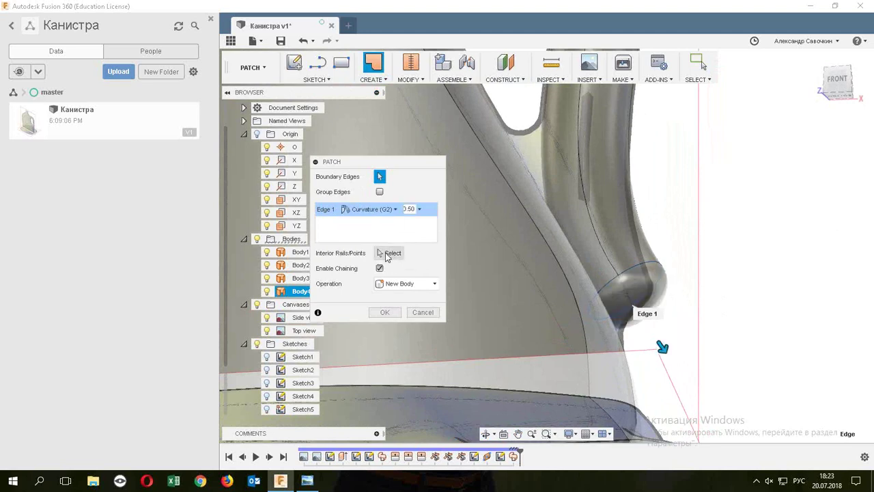
pyautogui.keyDown('shift'); pyautogui.moveTo(662, 347); pyautogui.dragTo(664, 326, button='middle'); pyautogui.keyUp('shift')
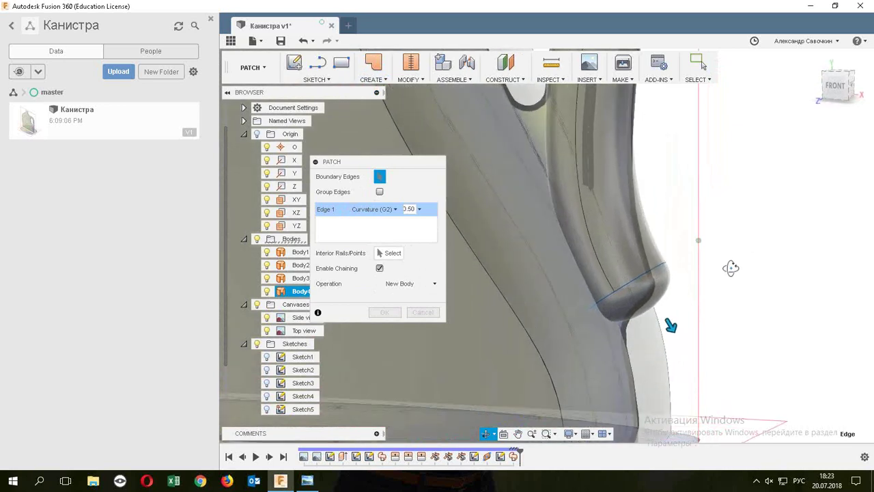
pyautogui.click(373, 313)
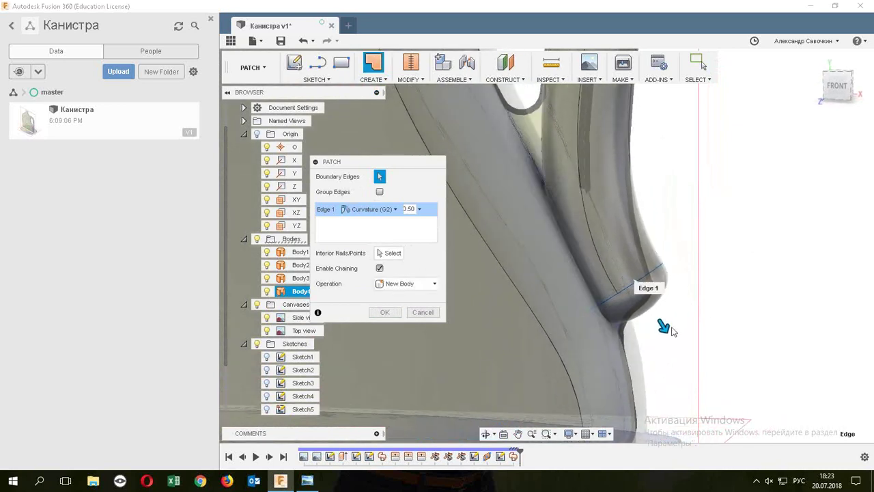
pyautogui.click(380, 312)
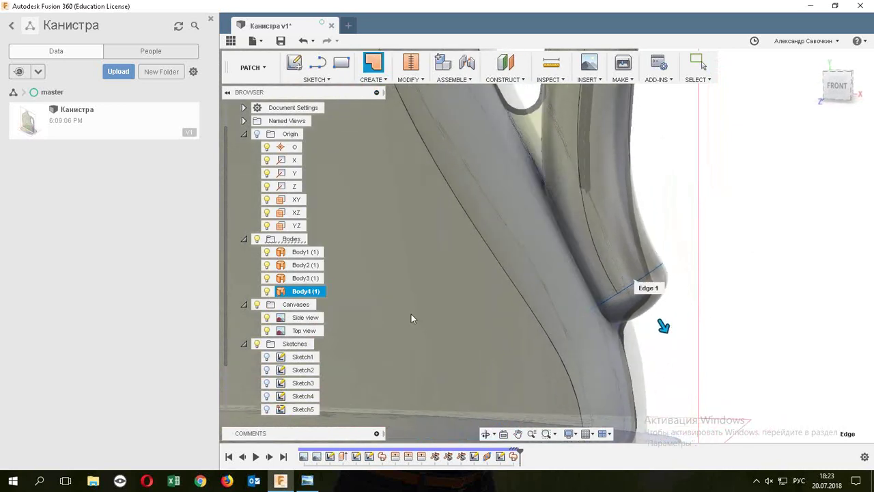
pyautogui.keyDown('shift'); pyautogui.moveTo(687, 316); pyautogui.dragTo(691, 318, button='middle'); pyautogui.keyUp('shift')
pyautogui.scroll(-5, 689, 317)
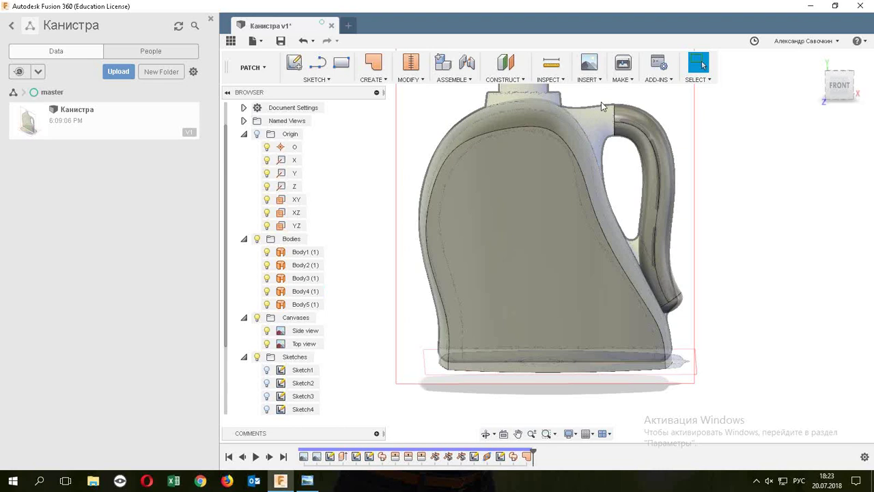
pyautogui.click(383, 80)
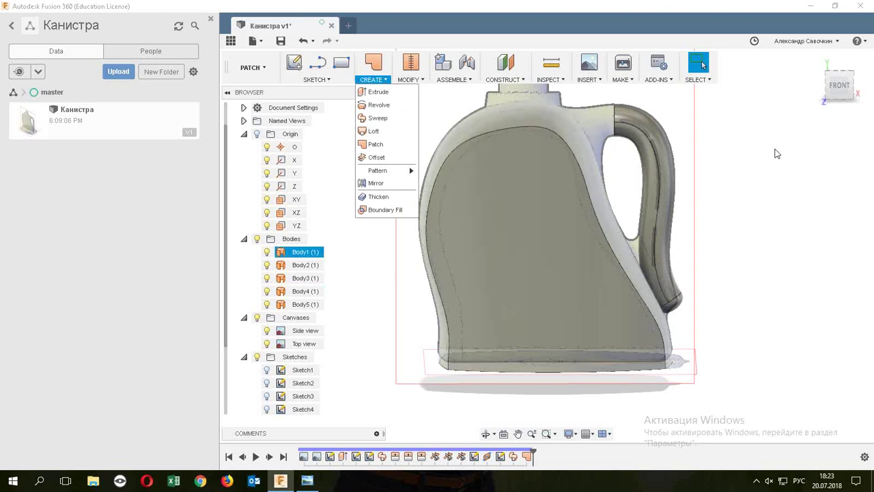
pyautogui.keyDown('shift'); pyautogui.moveTo(624, 92); pyautogui.dragTo(655, 106, button='middle'); pyautogui.keyUp('shift')
pyautogui.scroll(2, 617, 111)
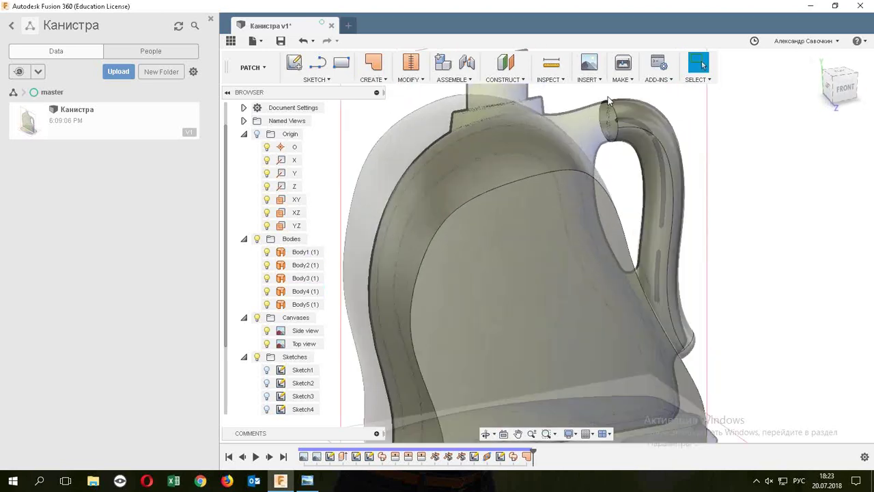
pyautogui.scroll(2, 615, 112)
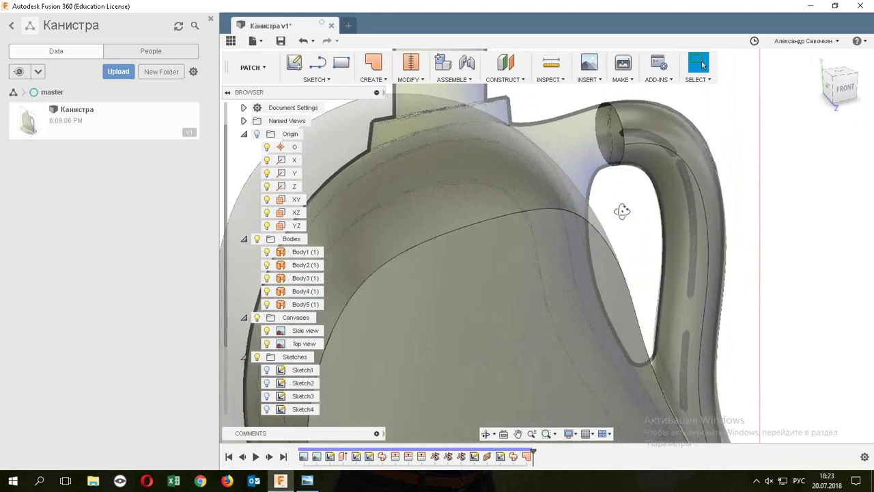
pyautogui.moveTo(622, 212)
pyautogui.keyDown('shift'); pyautogui.mouseDown(button='middle')
pyautogui.moveTo(567, 200)
pyautogui.moveTo(575, 179)
pyautogui.mouseUp(button='middle'); pyautogui.keyUp('shift')
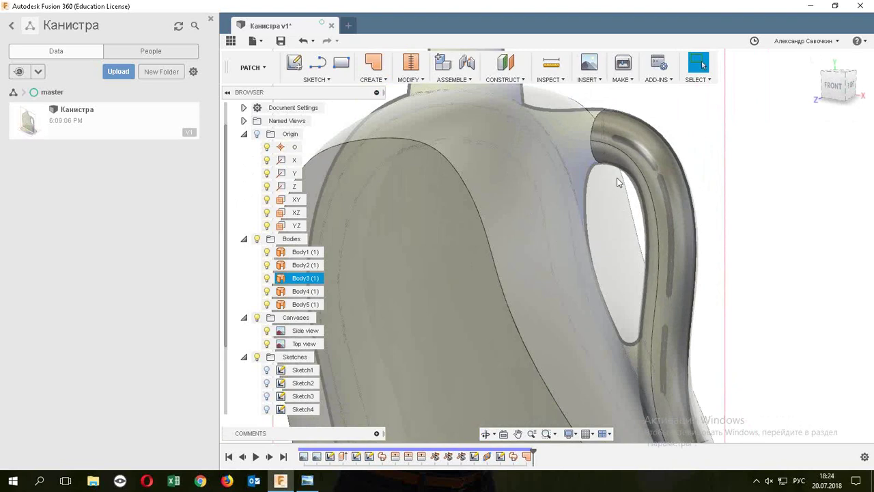
pyautogui.scroll(-2, 627, 216)
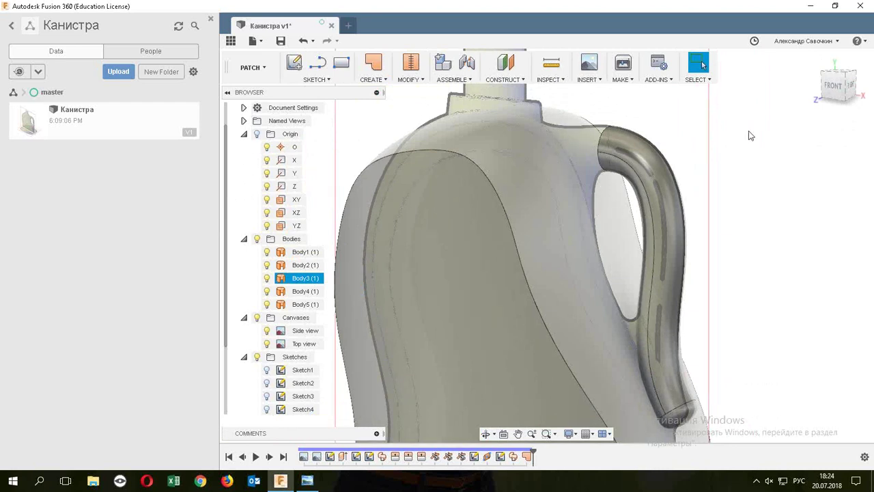
pyautogui.press('Escape')
pyautogui.click(833, 88)
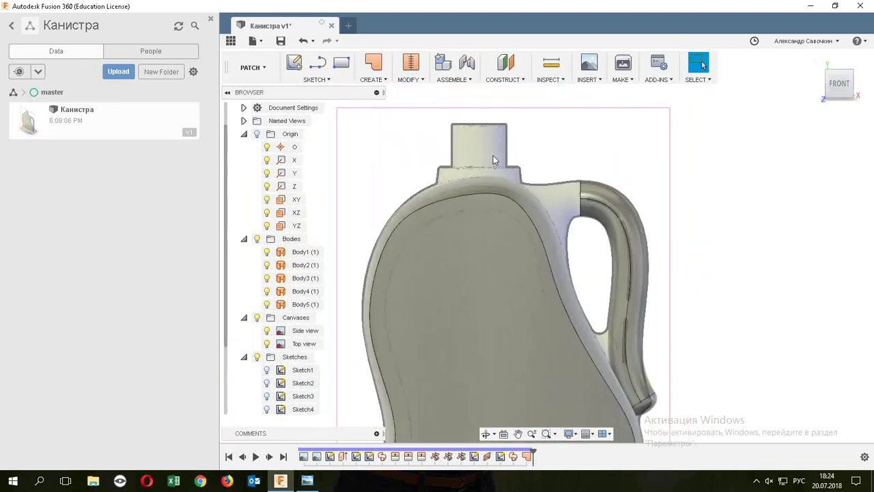
pyautogui.click(537, 206)
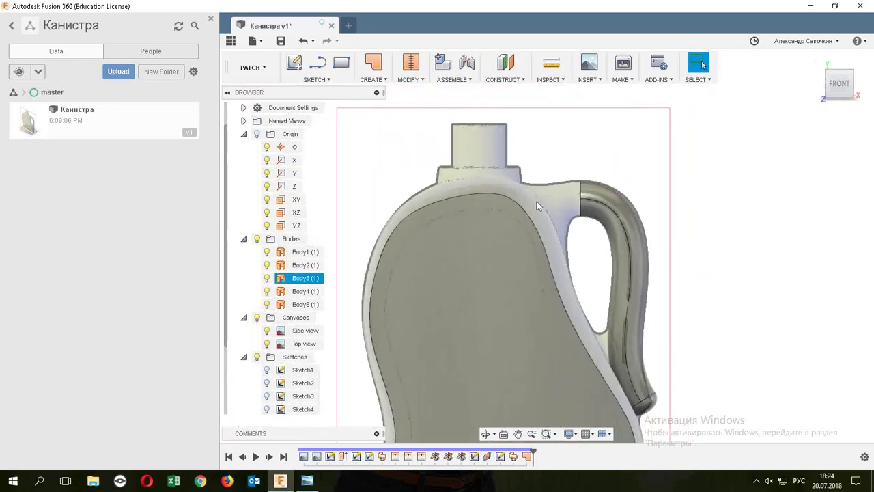
pyautogui.press('Escape')
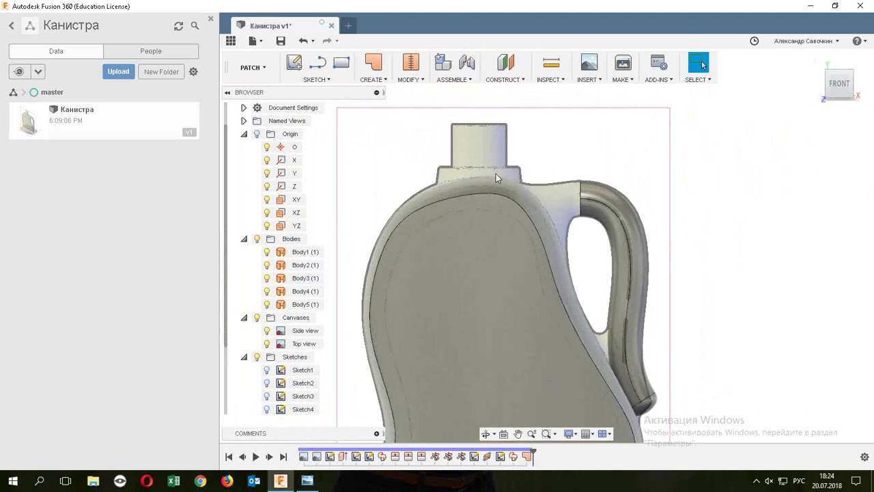
# Draw one line on a new XY sketch from the canister shoulder to the handle's inner side.
pyautogui.rightClick(298, 200)
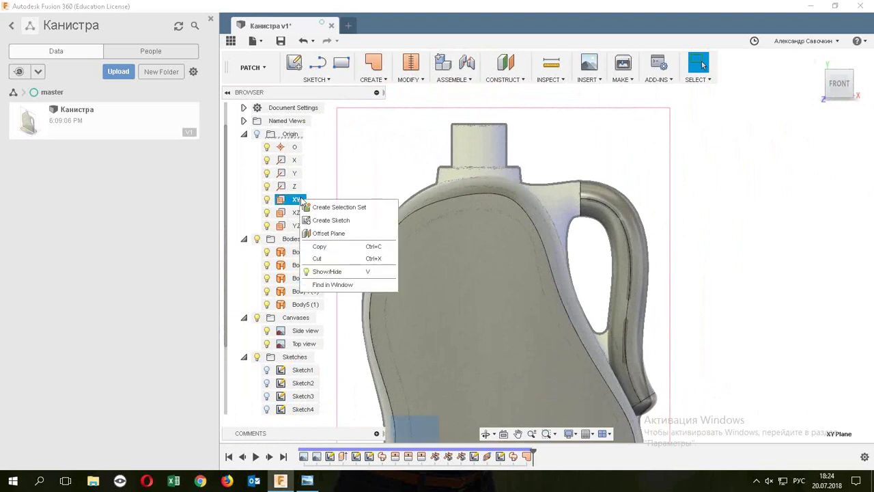
pyautogui.click(331, 220)
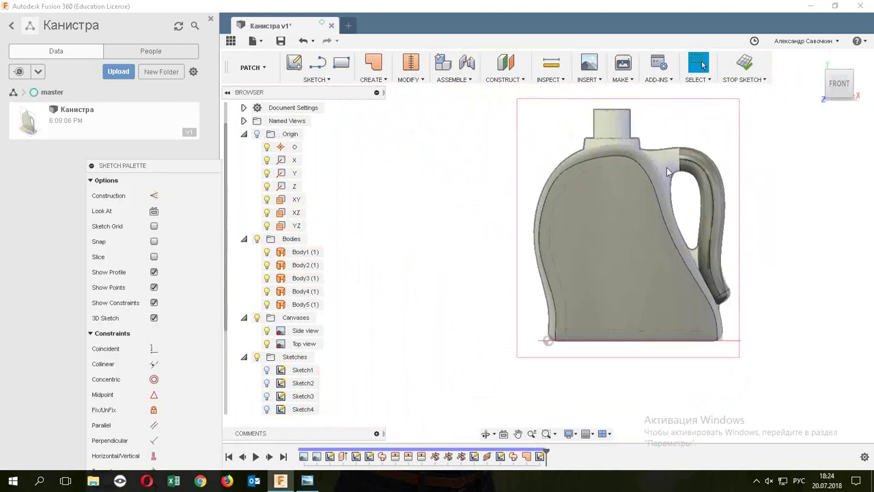
pyautogui.scroll(5, 704, 144)
pyautogui.click(315, 64)
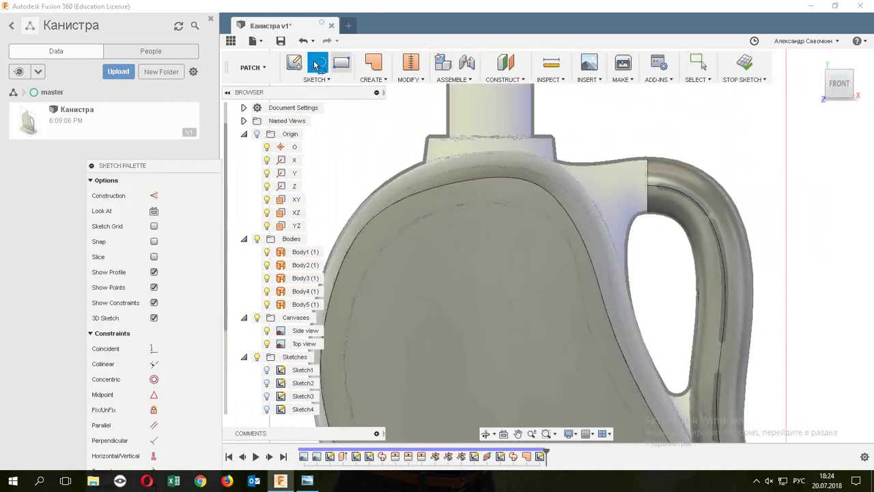
pyautogui.click(540, 155)
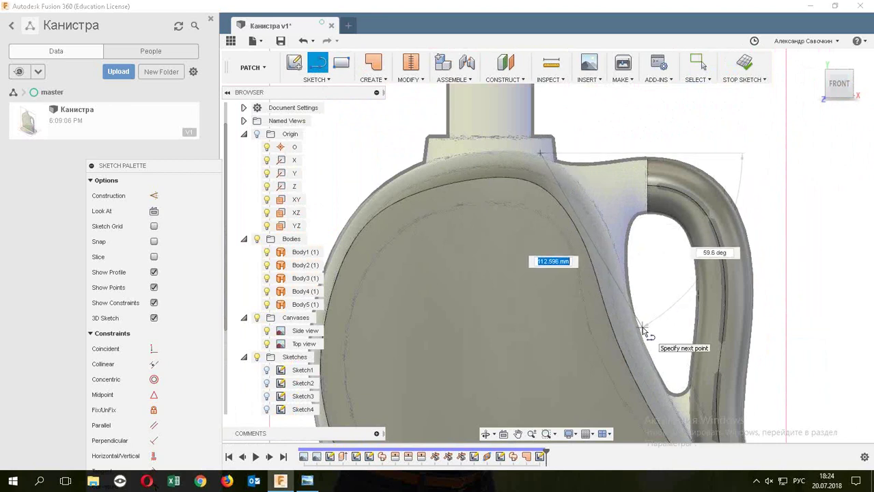
pyautogui.click(642, 327)
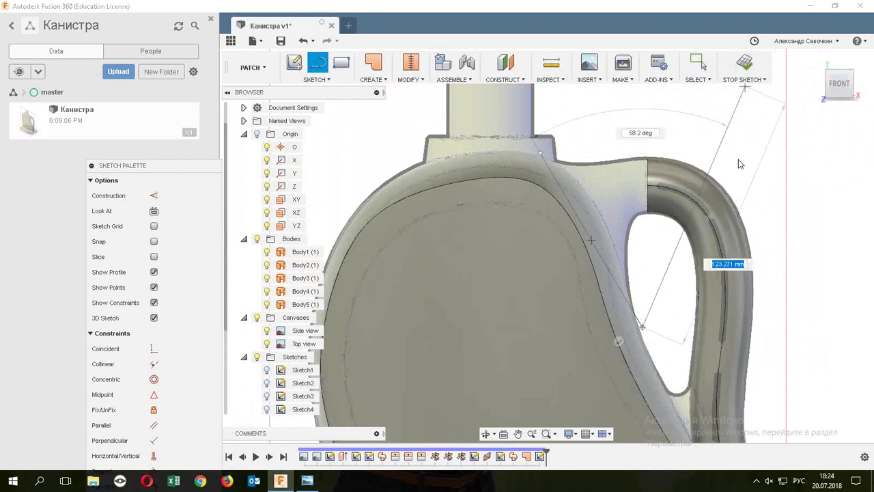
pyautogui.click(744, 63)
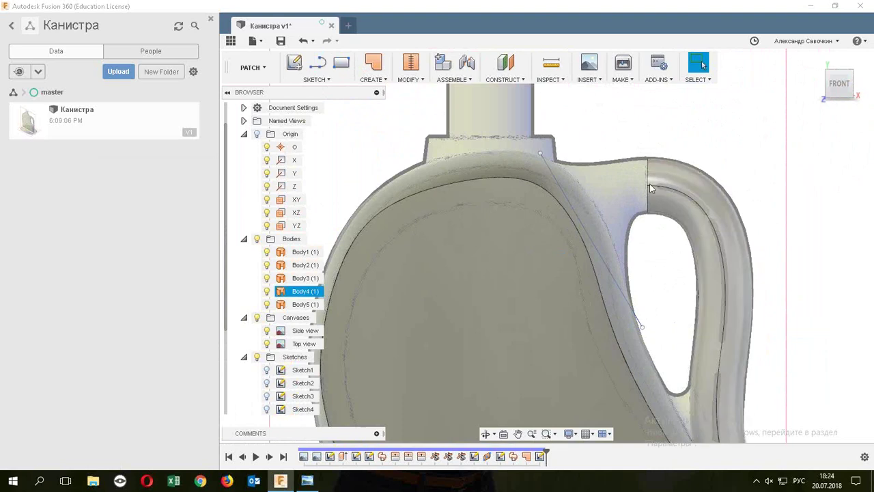
# Create Plane2 at a 90 degree angle through the sketched shoulder-to-handle line.
pyautogui.click(516, 79)
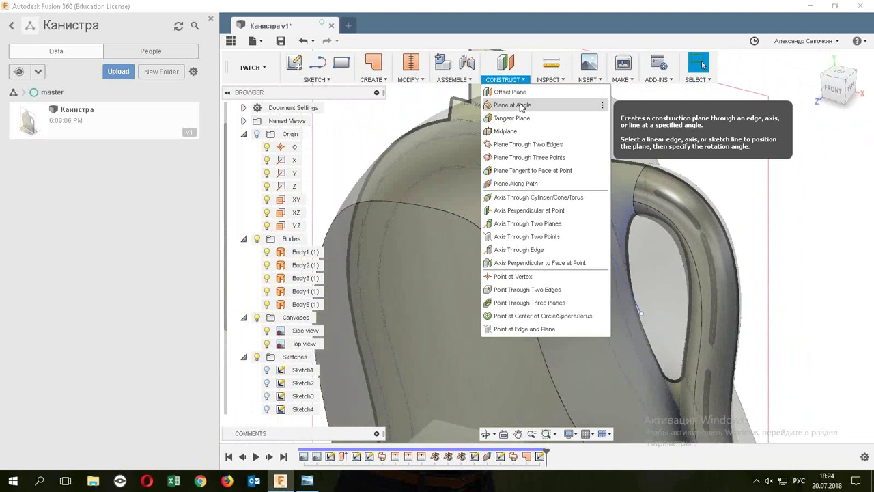
pyautogui.click(520, 105)
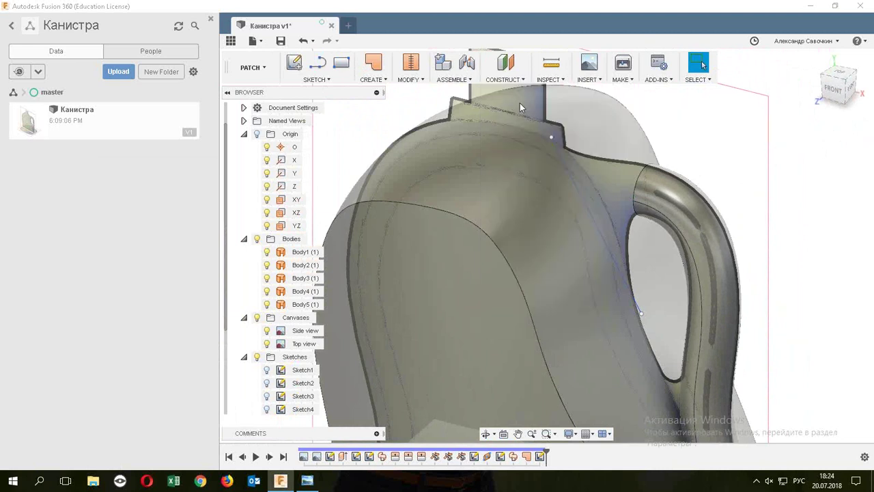
pyautogui.click(584, 203)
pyautogui.keyDown('shift'); pyautogui.moveTo(634, 276); pyautogui.dragTo(673, 277, button='middle'); pyautogui.keyUp('shift')
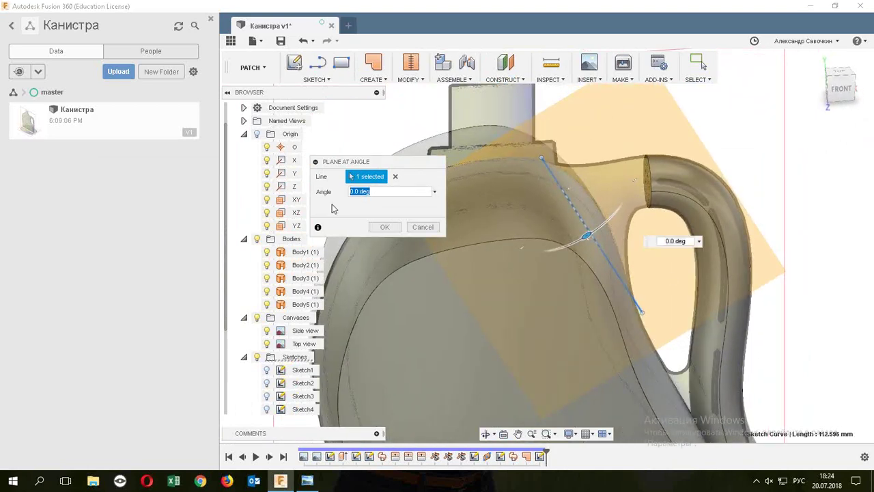
pyautogui.press('Return')
pyautogui.press('Return')
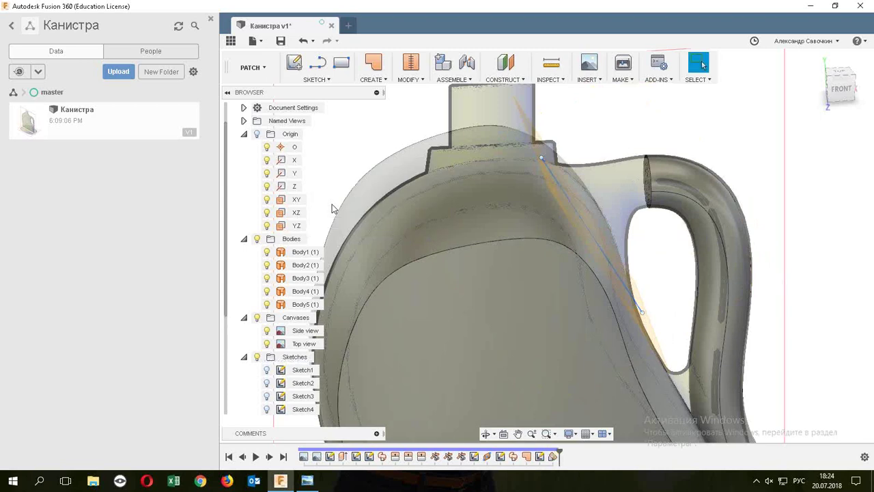
pyautogui.keyDown('shift'); pyautogui.moveTo(606, 219); pyautogui.dragTo(535, 225, button='middle'); pyautogui.keyUp('shift')
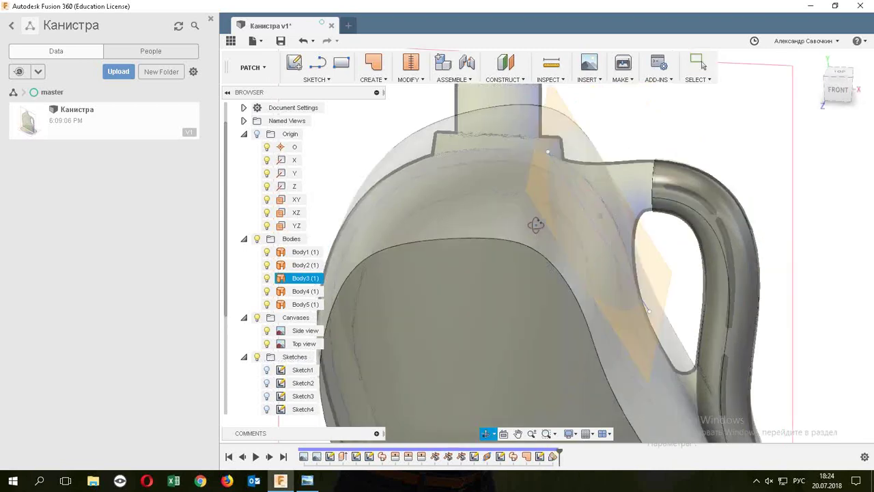
pyautogui.scroll(-3, 301, 307)
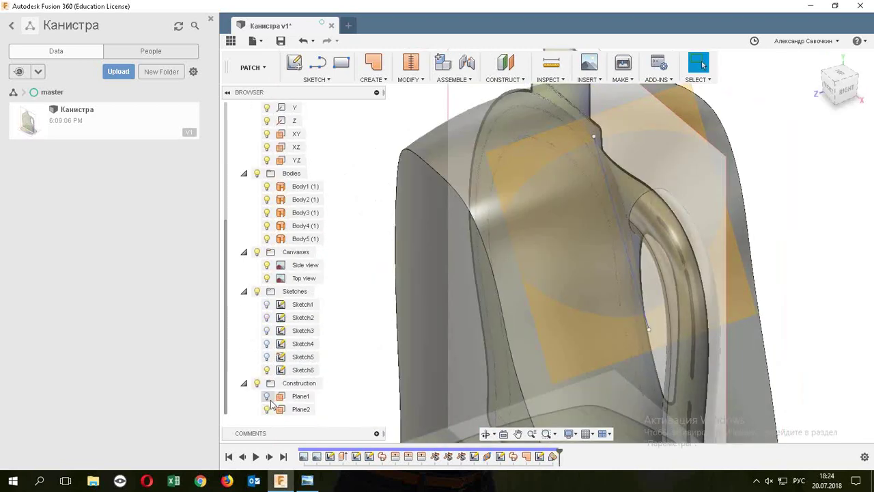
# Hide Sketch6 and orbit the model to a new angle.
pyautogui.click(267, 371)
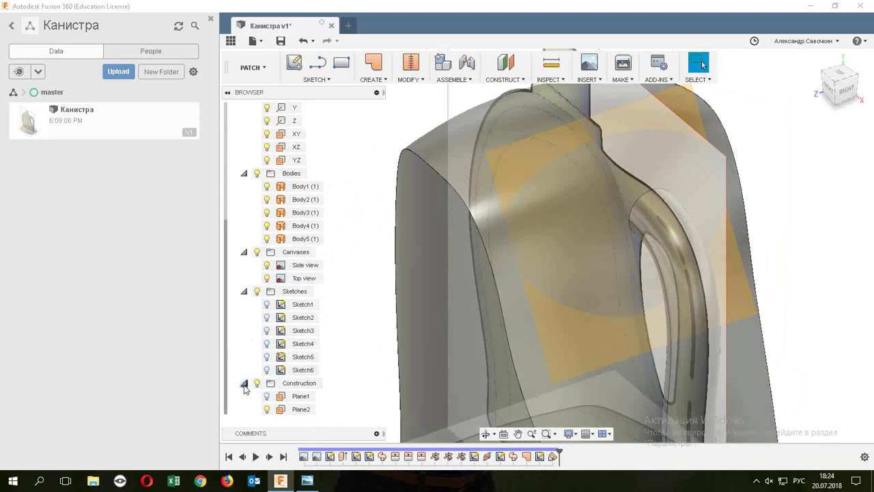
pyautogui.click(720, 140)
pyautogui.keyDown('shift'); pyautogui.moveTo(719, 140); pyautogui.dragTo(730, 137, button='middle'); pyautogui.keyUp('shift')
pyautogui.click(814, 186)
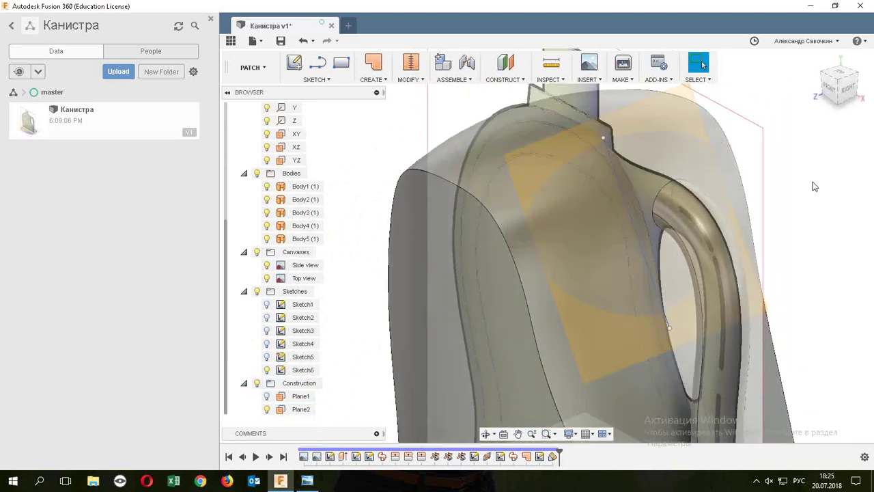
# Start a new sketch on the angled Plane2.
pyautogui.rightClick(298, 412)
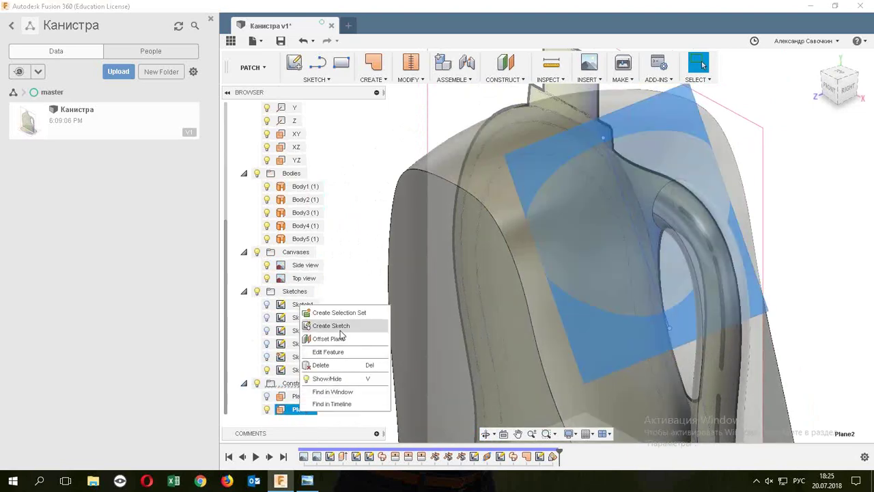
pyautogui.click(341, 335)
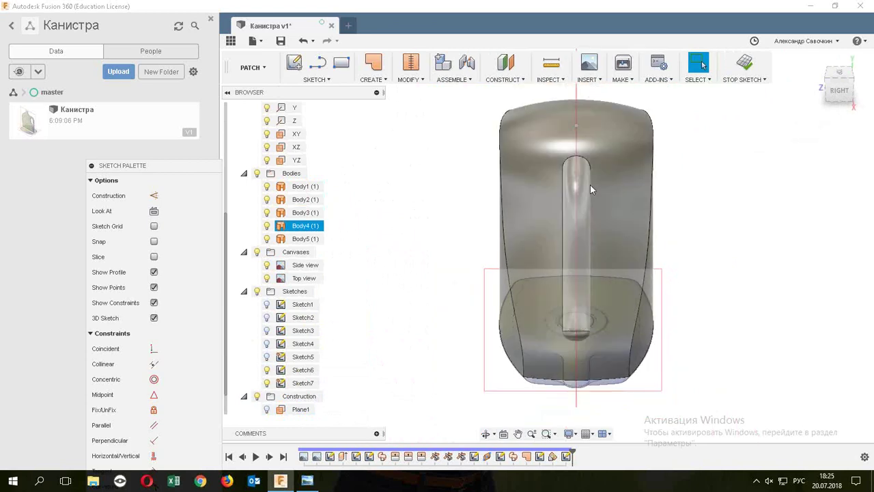
pyautogui.scroll(2, 616, 157)
pyautogui.scroll(3, 616, 157)
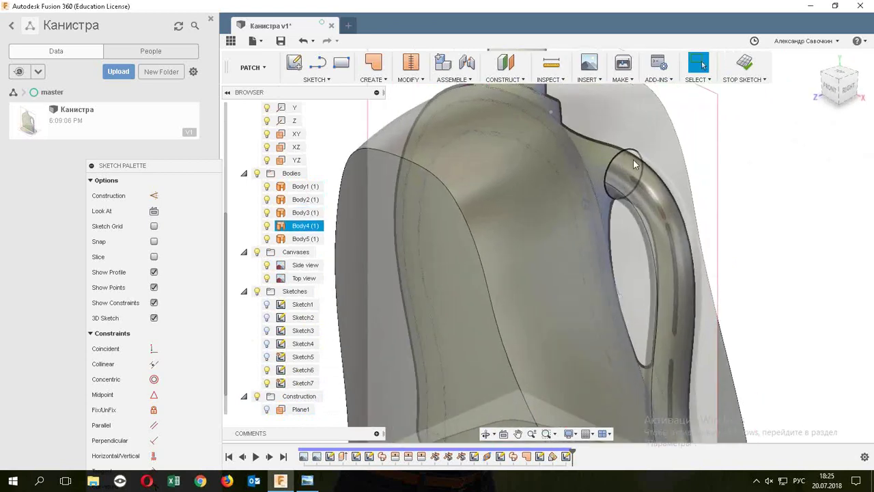
# Draw a large centre-diameter circle on the shoulder beside the handle and finish Sketch7.
pyautogui.rightClick(743, 167)
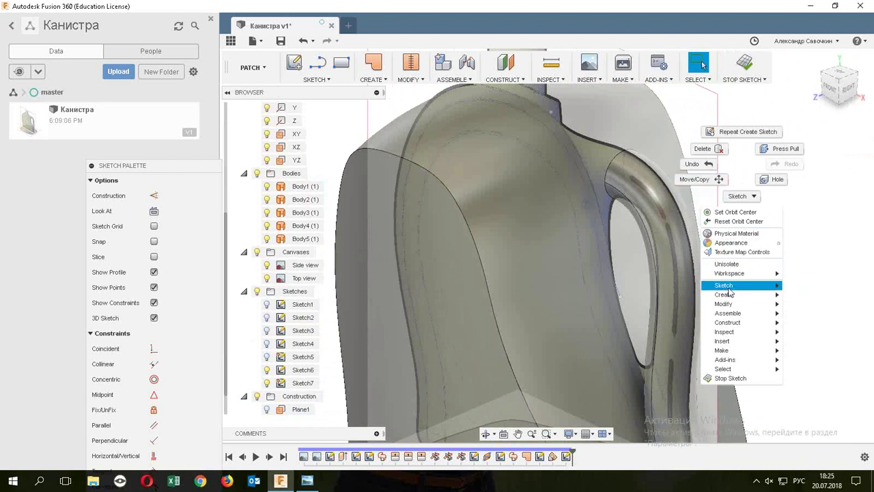
pyautogui.moveTo(739, 196)
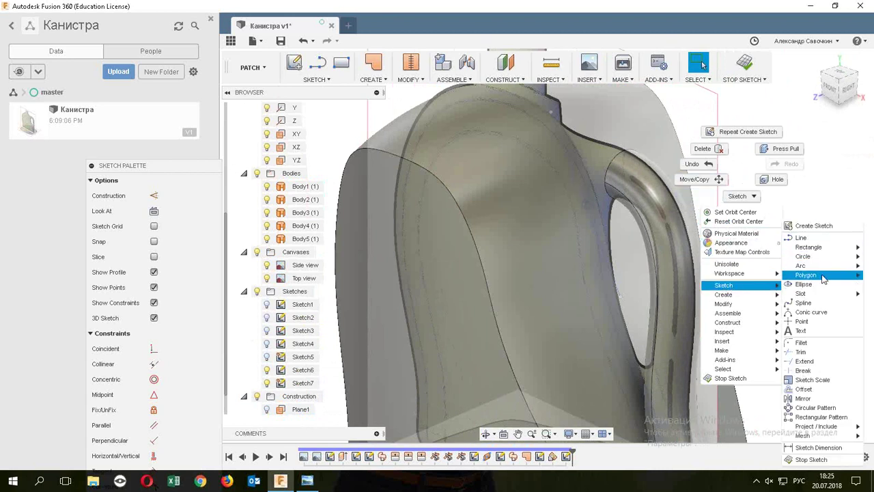
pyautogui.moveTo(820, 256)
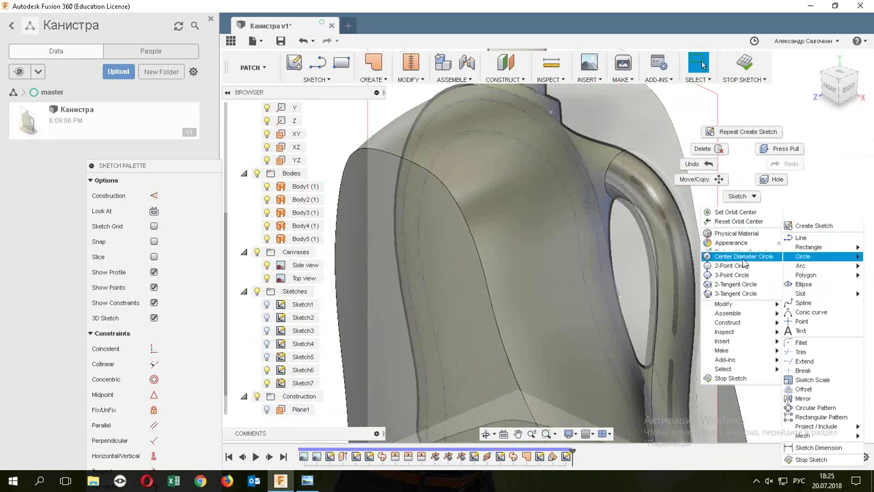
pyautogui.click(731, 260)
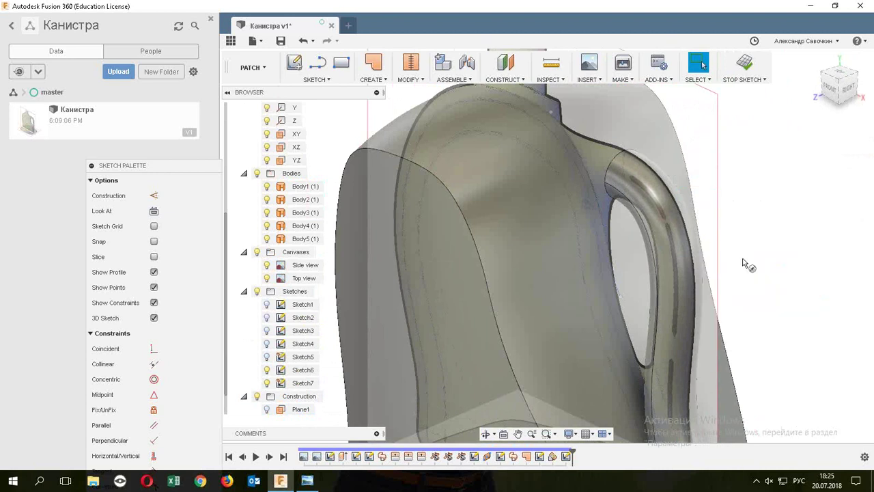
pyautogui.click(584, 203)
pyautogui.keyDown('shift'); pyautogui.moveTo(618, 256); pyautogui.dragTo(652, 247, button='middle'); pyautogui.keyUp('shift')
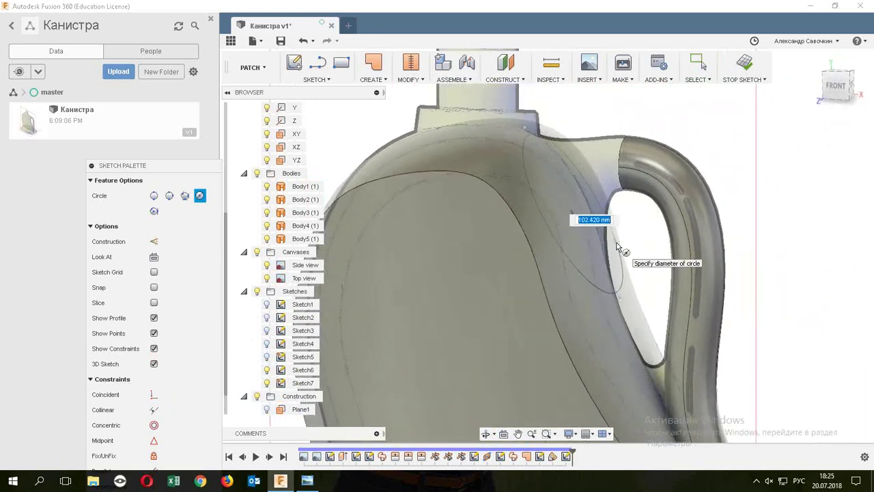
pyautogui.click(618, 249)
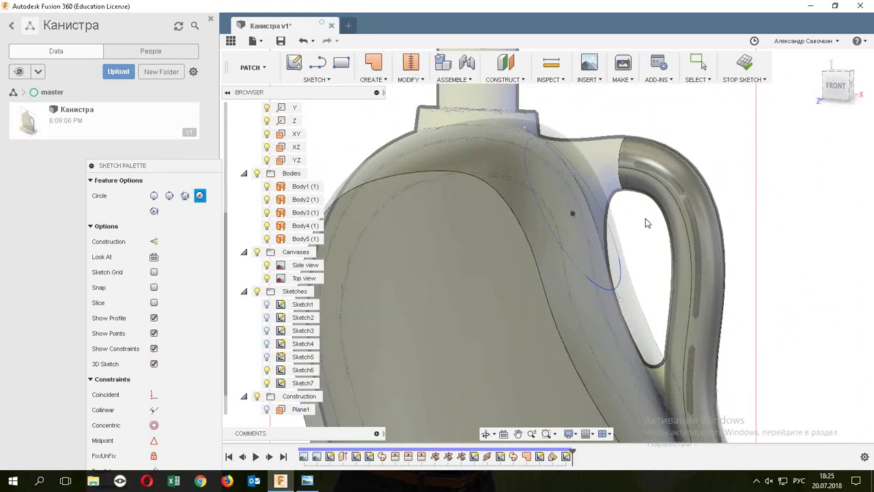
pyautogui.click(747, 68)
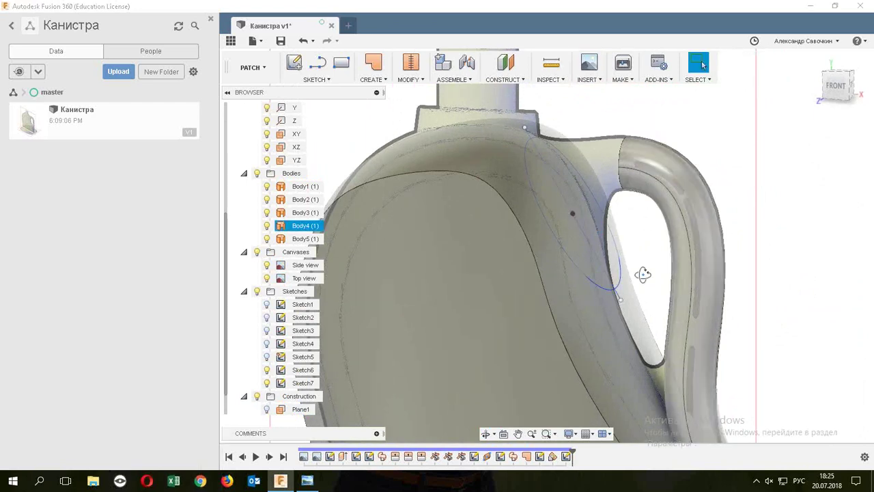
pyautogui.moveTo(644, 273)
pyautogui.keyDown('shift'); pyautogui.mouseDown(button='middle')
pyautogui.moveTo(525, 293)
pyautogui.moveTo(583, 303)
pyautogui.mouseUp(button='middle'); pyautogui.keyUp('shift')
pyautogui.click(582, 304)
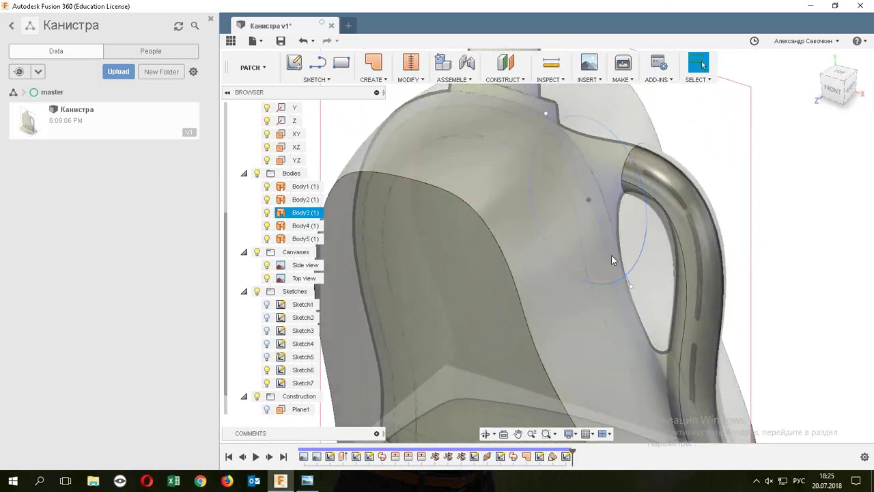
# Trim the shoulder using the elliptical sketch surface, removing the region inside the ellipse.
pyautogui.click(268, 371)
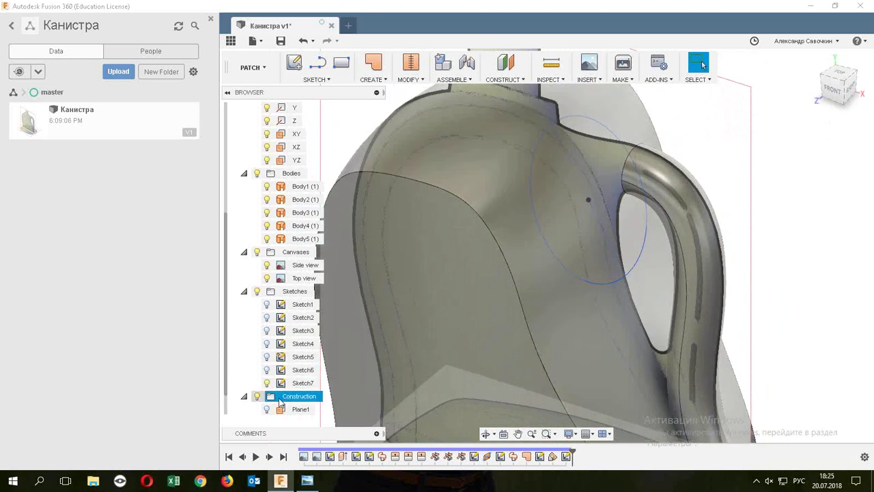
pyautogui.scroll(-1, 227, 403)
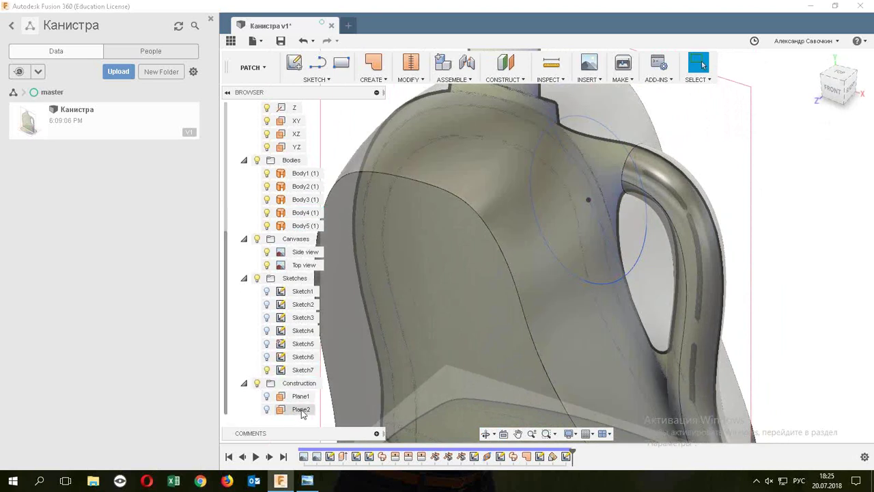
pyautogui.scroll(-2, 768, 213)
pyautogui.scroll(-2, 769, 212)
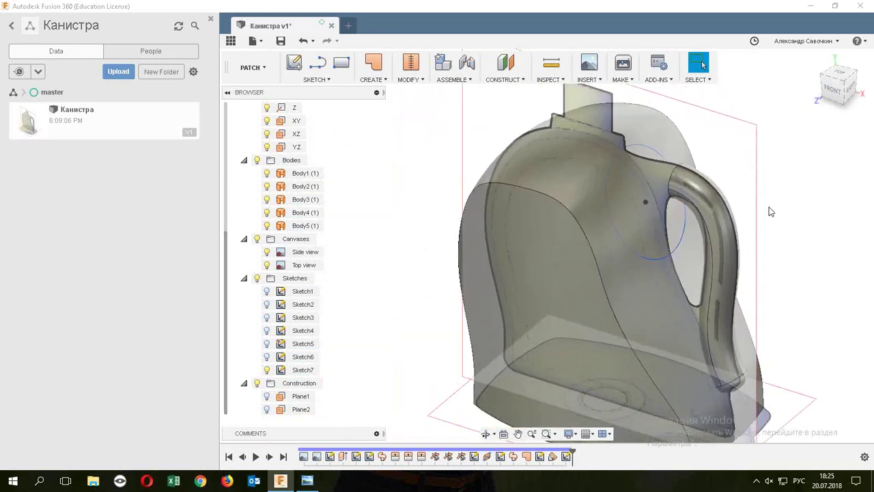
pyautogui.moveTo(769, 211); pyautogui.dragTo(644, 224, button='middle')
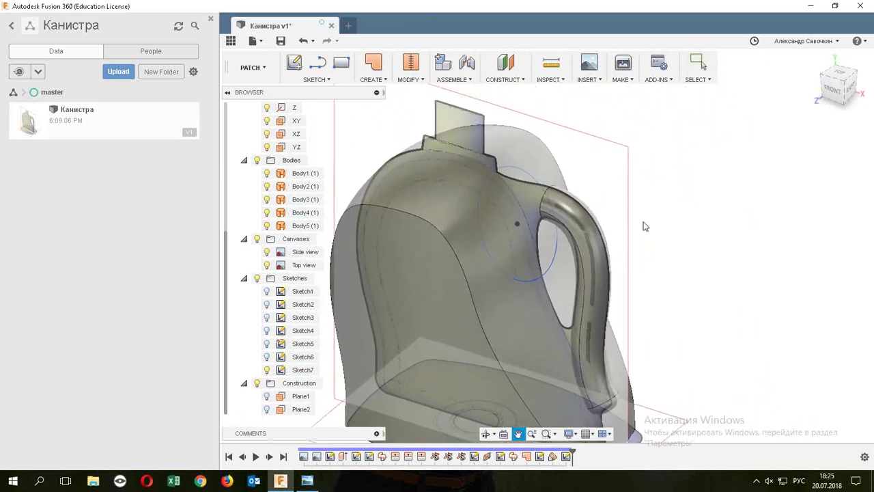
pyautogui.click(410, 79)
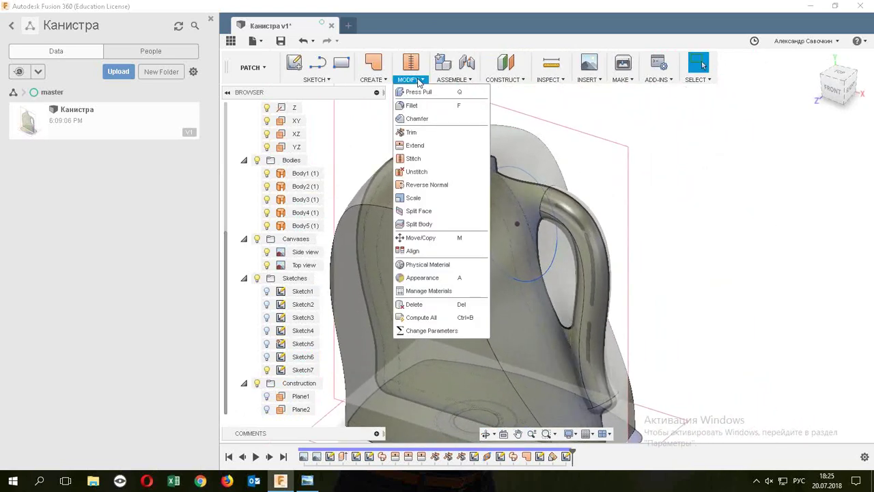
pyautogui.click(410, 134)
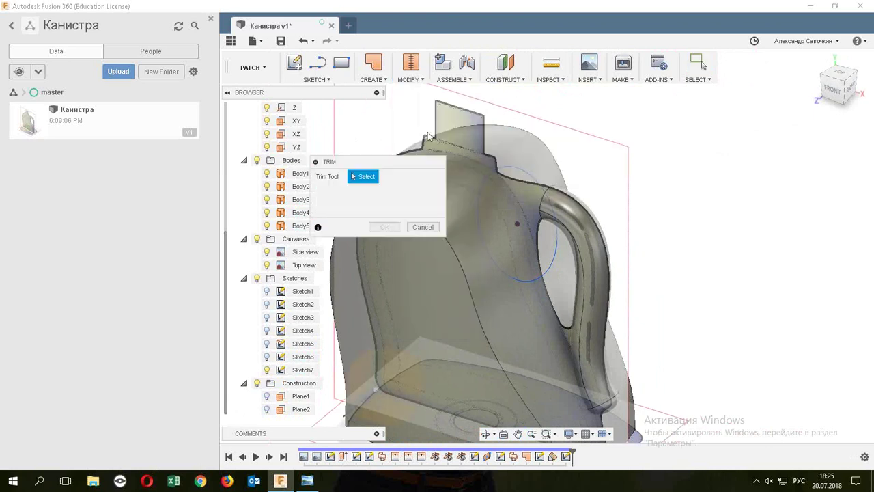
pyautogui.click(510, 173)
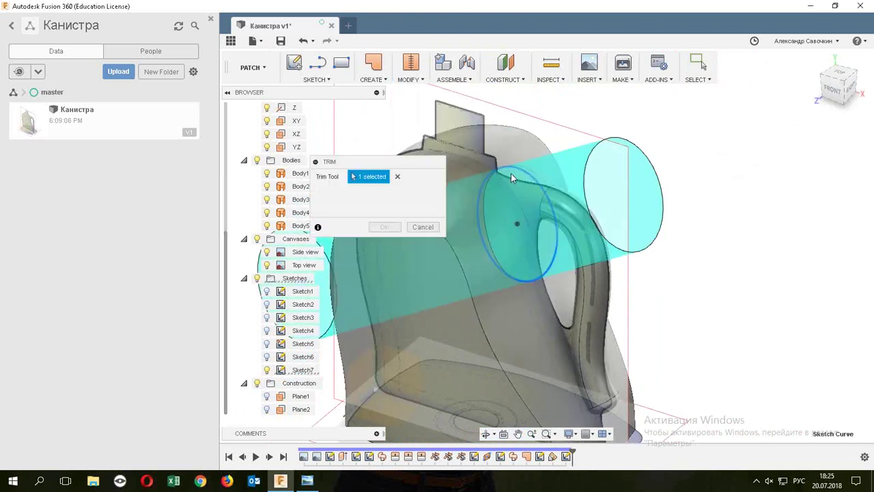
pyautogui.click(515, 224)
pyautogui.click(384, 227)
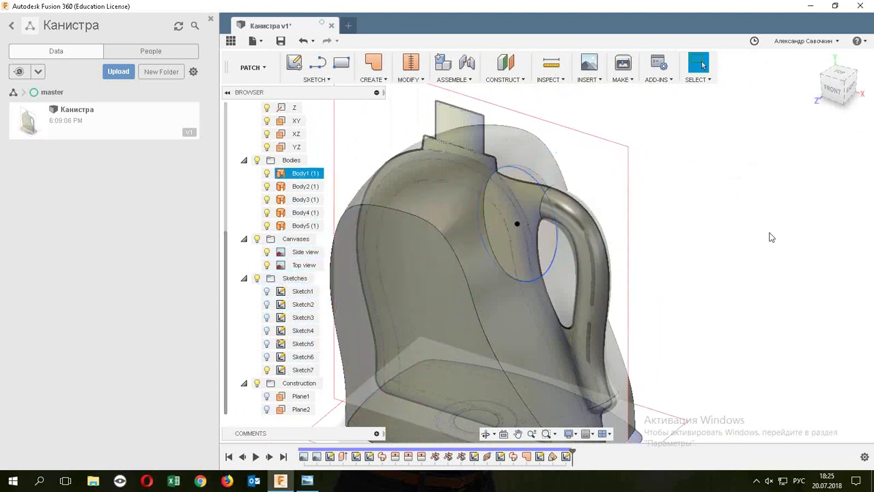
# Hide the reference canvas images and inspect the trimmed oval opening.
pyautogui.click(257, 239)
pyautogui.scroll(-2, 681, 258)
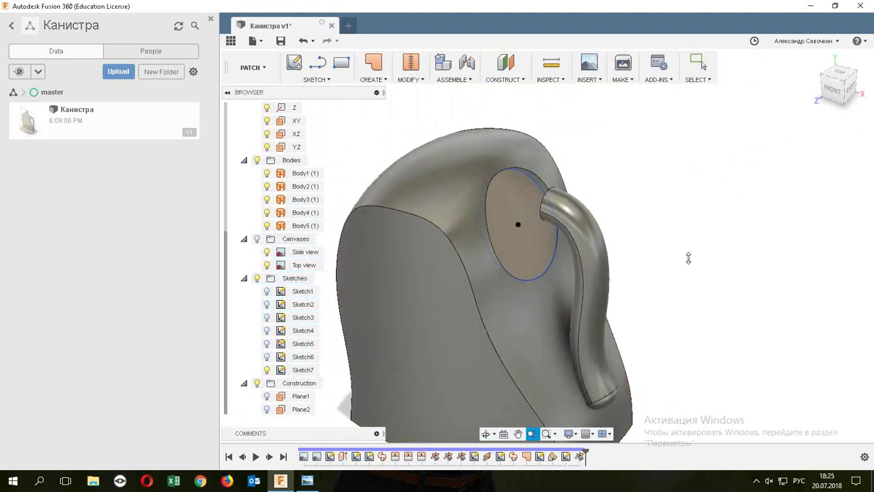
pyautogui.moveTo(687, 263)
pyautogui.keyDown('shift'); pyautogui.mouseDown(button='middle')
pyautogui.moveTo(679, 259)
pyautogui.moveTo(703, 253)
pyautogui.moveTo(585, 269)
pyautogui.moveTo(663, 271)
pyautogui.mouseUp(button='middle'); pyautogui.keyUp('shift')
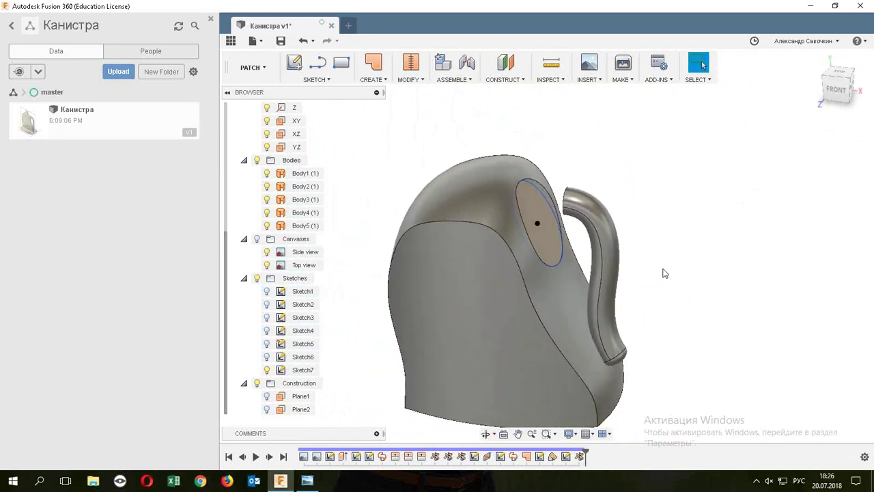
pyautogui.click(277, 370)
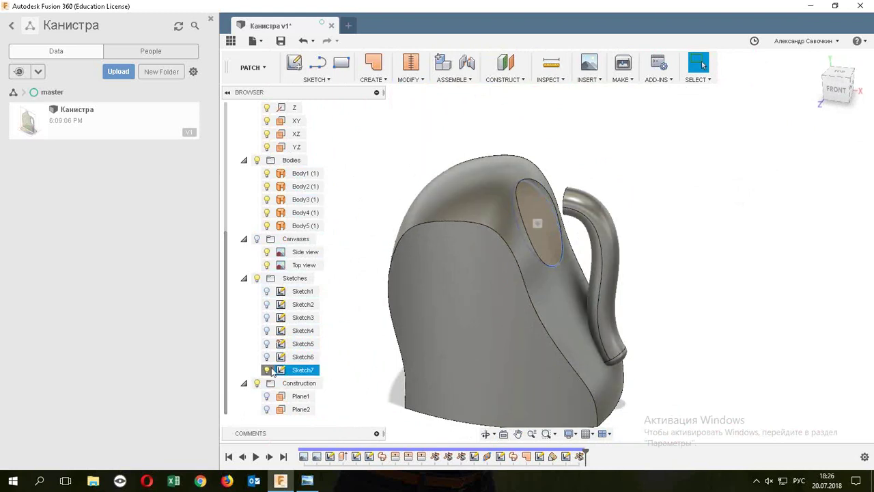
# Start a loft from the handle's circular top end to the elliptical shoulder opening.
pyautogui.click(380, 80)
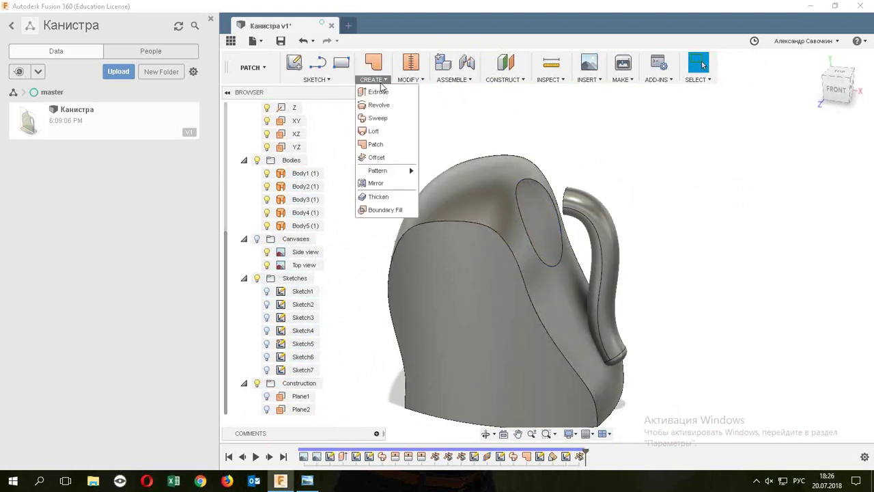
pyautogui.click(372, 131)
pyautogui.keyDown('shift'); pyautogui.moveTo(580, 199); pyautogui.dragTo(642, 205, button='middle'); pyautogui.keyUp('shift')
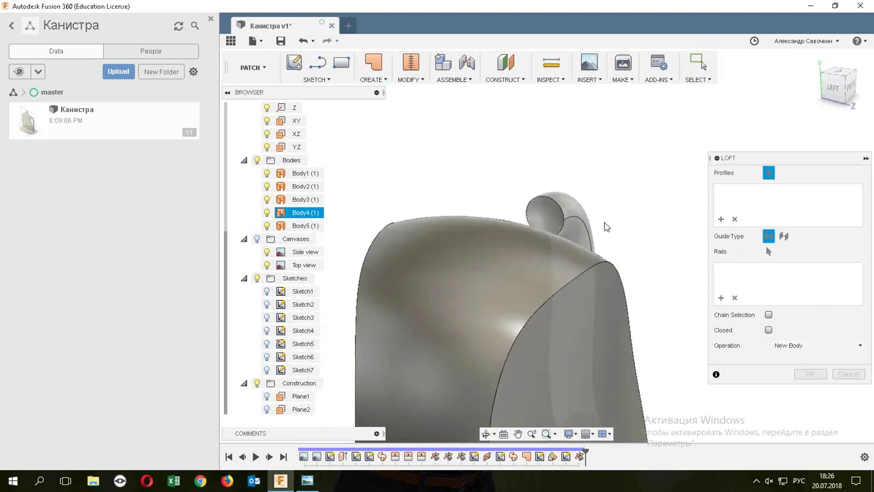
pyautogui.click(548, 200)
pyautogui.keyDown('shift'); pyautogui.moveTo(526, 227); pyautogui.dragTo(525, 219, button='middle'); pyautogui.keyUp('shift')
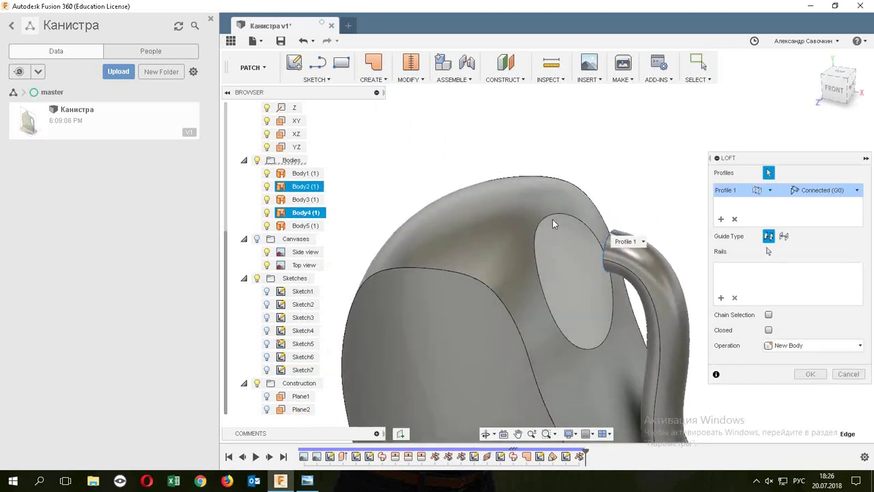
pyautogui.click(553, 220)
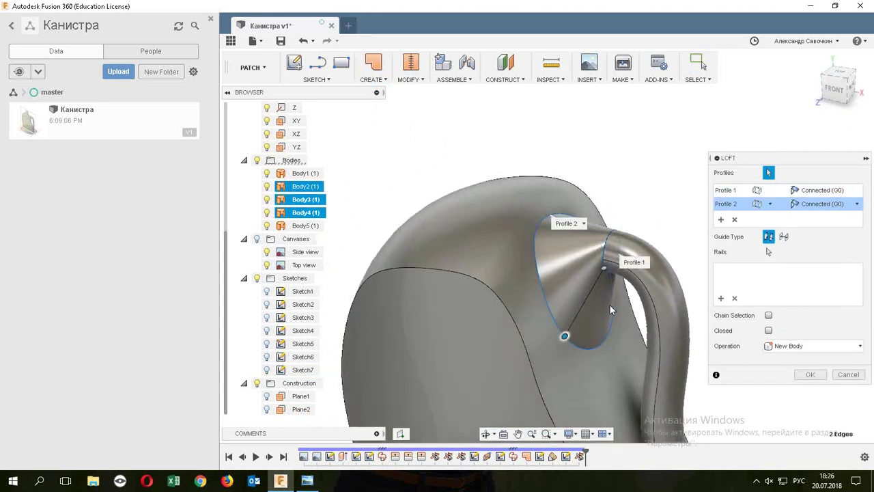
pyautogui.moveTo(609, 304)
pyautogui.keyDown('shift'); pyautogui.mouseDown(button='middle')
pyautogui.moveTo(637, 286)
pyautogui.moveTo(565, 224)
pyautogui.mouseUp(button='middle'); pyautogui.keyUp('shift')
pyautogui.scroll(1, 565, 224)
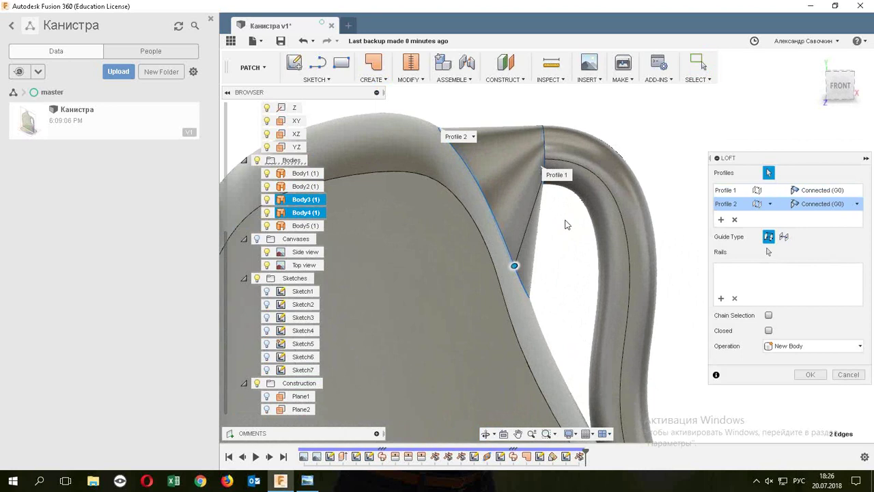
# Set both loft profiles to Tangent (G1) continuity and create Body6.
pyautogui.moveTo(822, 189)
pyautogui.click(853, 194)
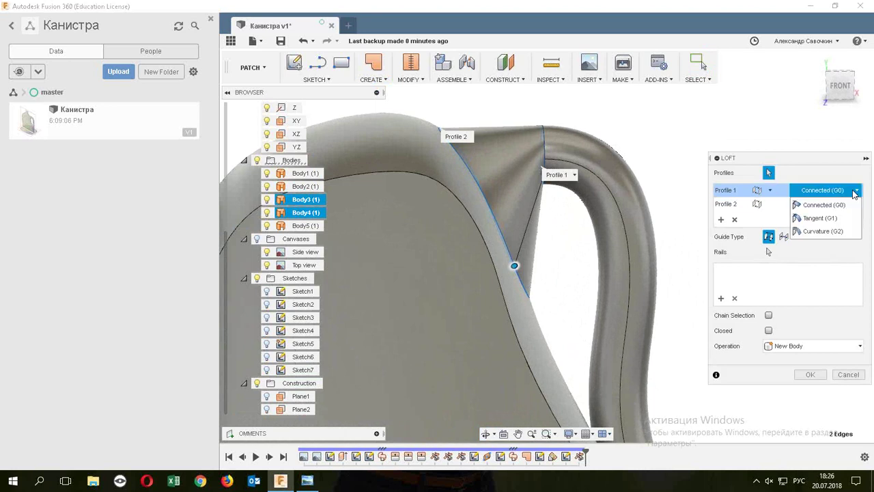
pyautogui.click(843, 216)
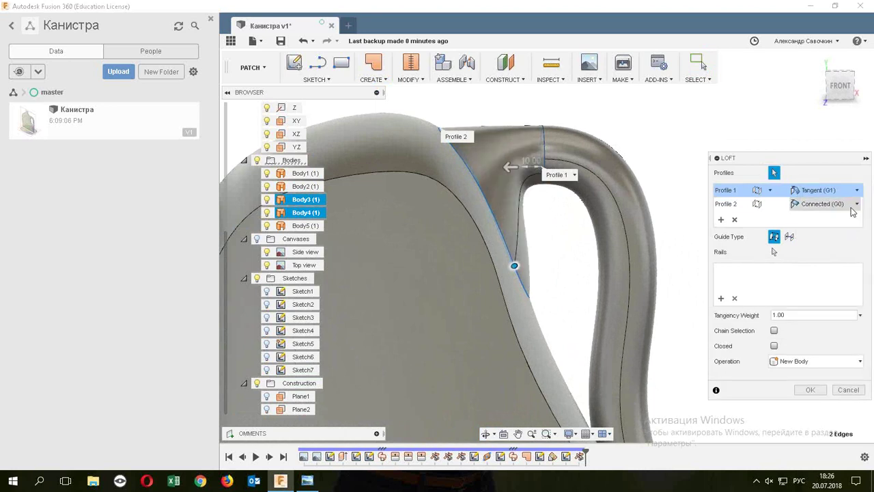
pyautogui.click(855, 204)
pyautogui.click(843, 231)
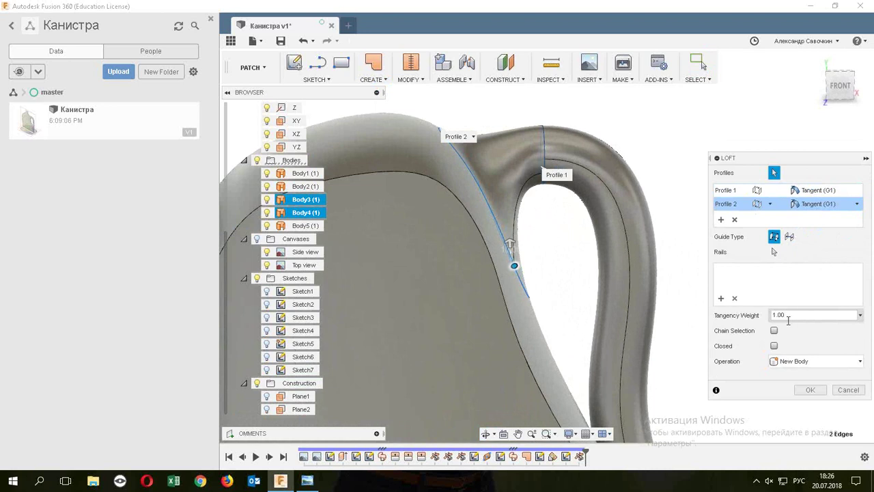
pyautogui.write('1.2')
pyautogui.press('Return')
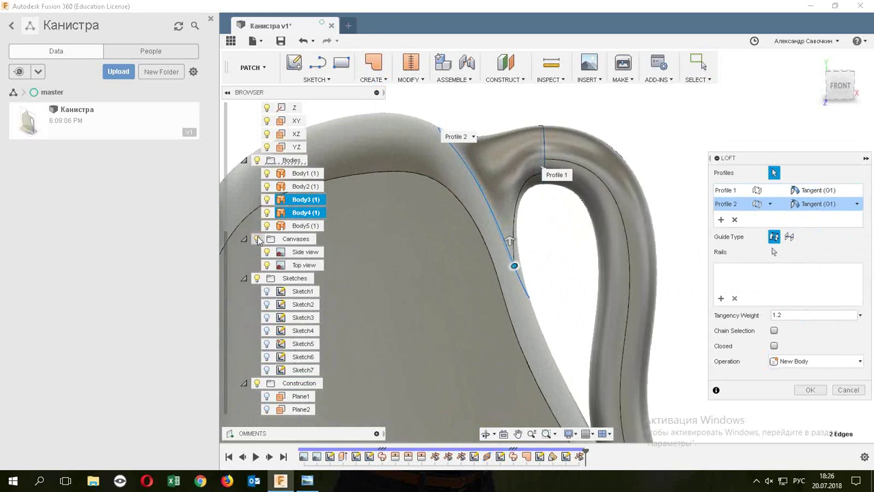
pyautogui.scroll(-3, 496, 128)
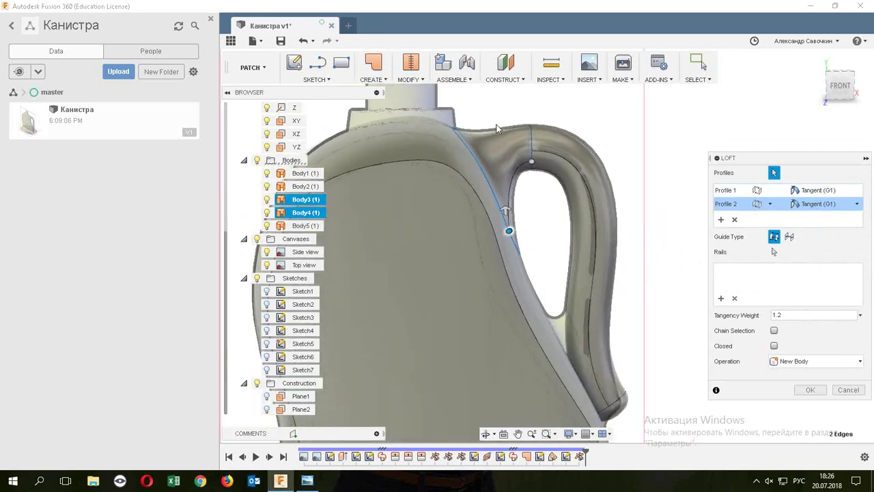
pyautogui.scroll(2, 497, 128)
pyautogui.scroll(2, 488, 137)
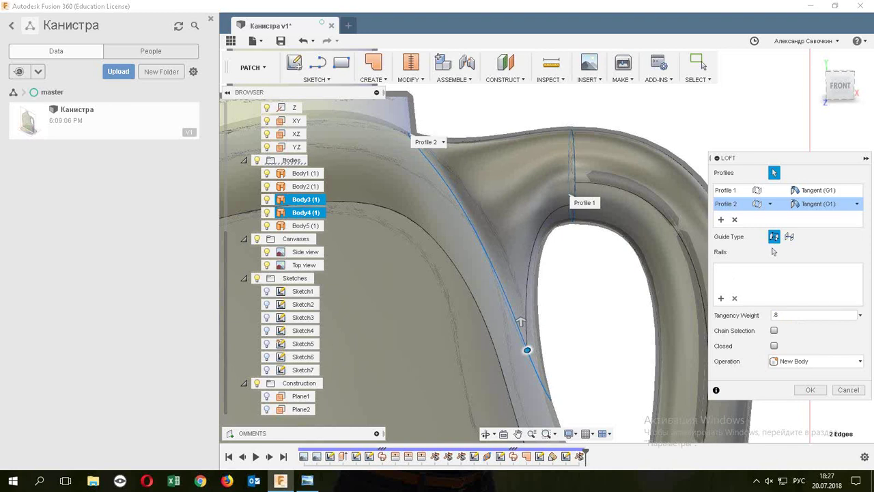
pyautogui.click(815, 192)
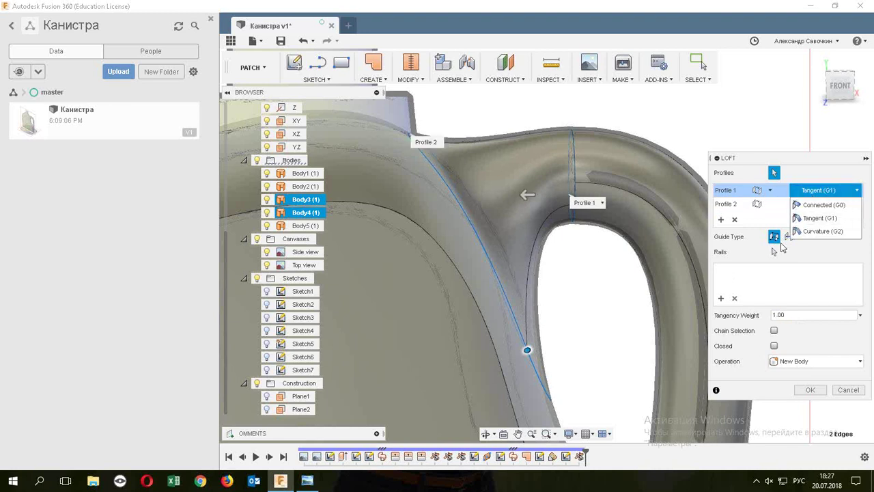
pyautogui.click(811, 391)
pyautogui.click(810, 390)
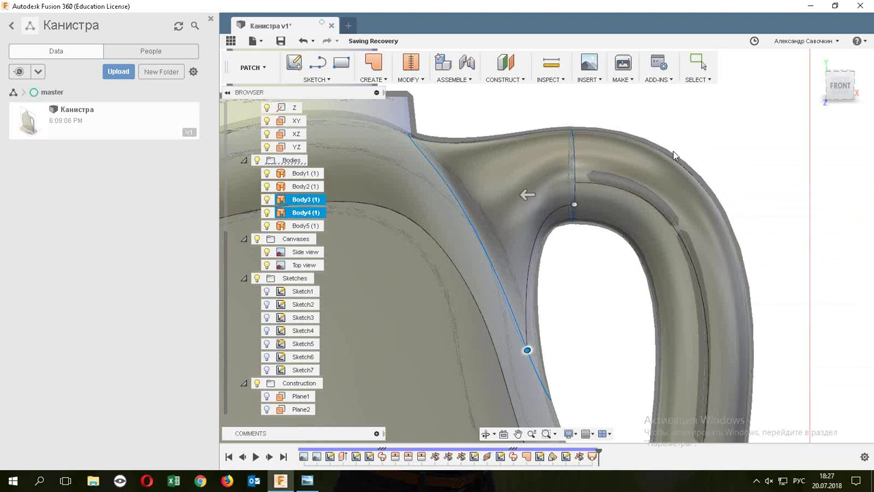
pyautogui.press('Escape')
# Fit the whole canister in view and save a new version of the design.
pyautogui.press('F6')
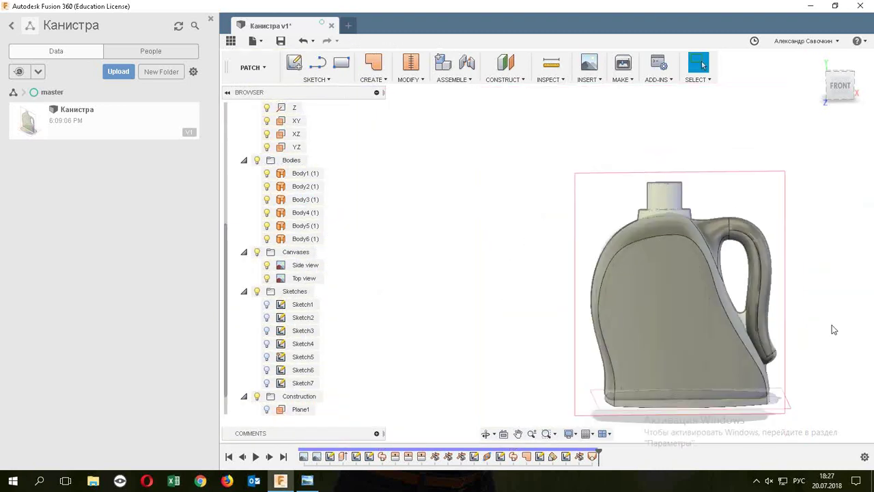
pyautogui.hotkey('ctrl', 's')
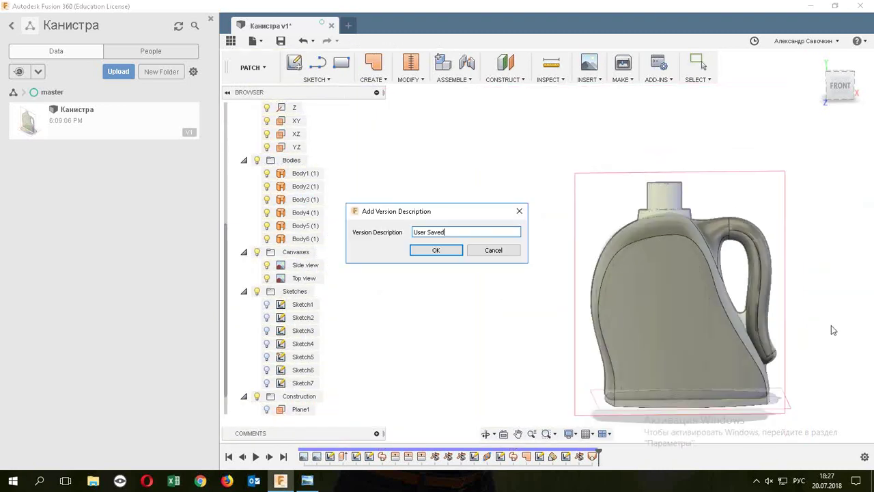
pyautogui.click(447, 250)
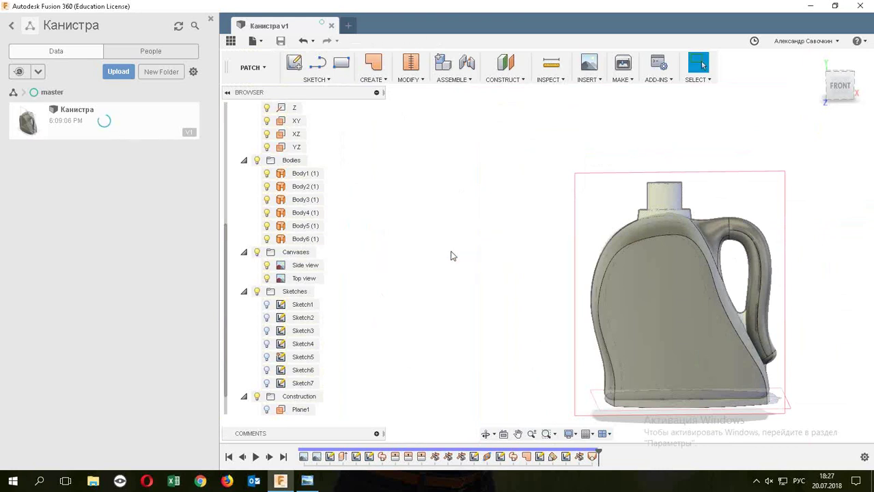
# Hide the canvas images, orbit close to the canister side and blend, and select the handle Body4.
pyautogui.click(624, 329)
pyautogui.moveTo(625, 329)
pyautogui.keyDown('shift'); pyautogui.mouseDown(button='middle')
pyautogui.moveTo(708, 351)
pyautogui.moveTo(659, 357)
pyautogui.moveTo(609, 384)
pyautogui.moveTo(786, 353)
pyautogui.mouseUp(button='middle'); pyautogui.keyUp('shift')
pyautogui.press('Escape')
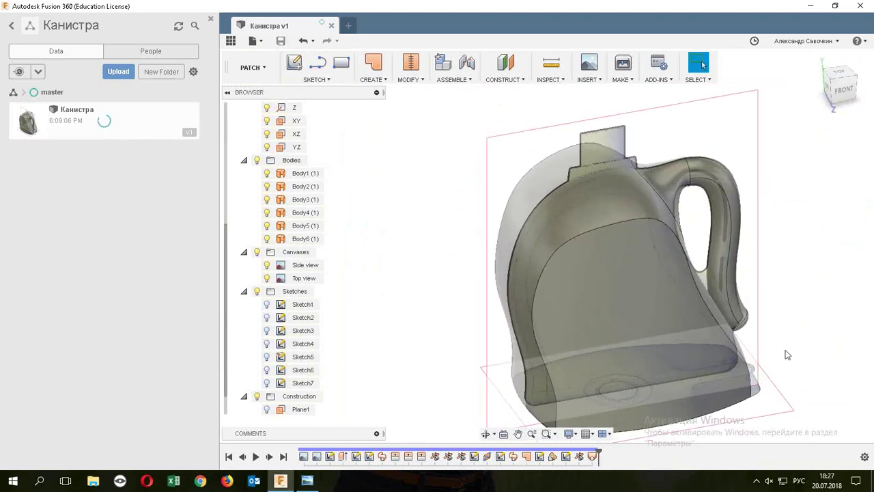
pyautogui.scroll(5, 737, 311)
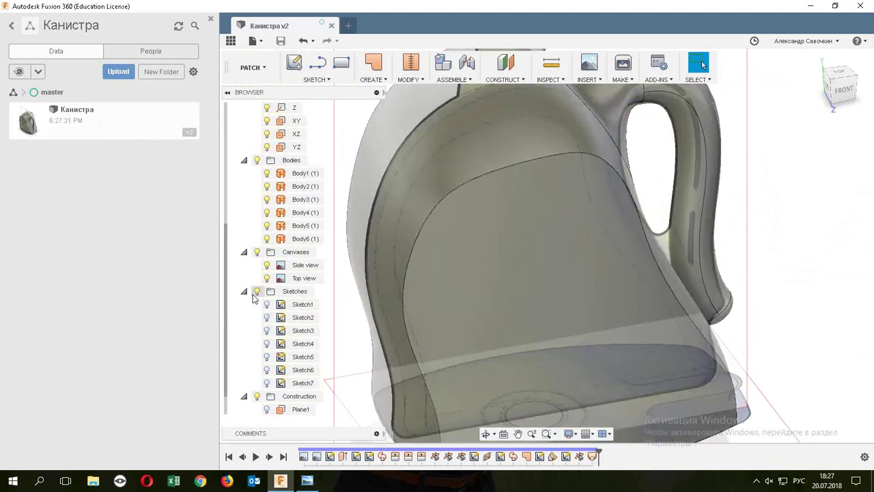
pyautogui.click(258, 252)
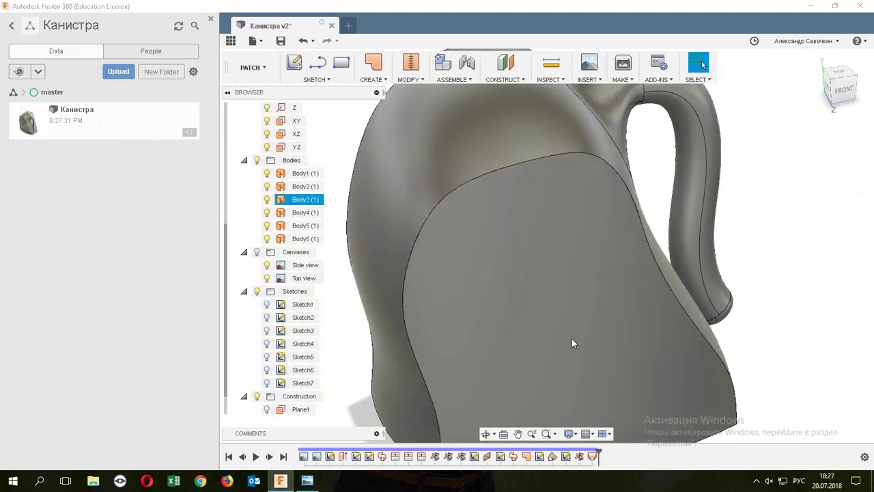
pyautogui.scroll(-3, 698, 335)
pyautogui.moveTo(698, 334)
pyautogui.keyDown('shift'); pyautogui.mouseDown(button='middle')
pyautogui.moveTo(688, 289)
pyautogui.moveTo(706, 248)
pyautogui.moveTo(741, 226)
pyautogui.moveTo(634, 313)
pyautogui.mouseUp(button='middle'); pyautogui.keyUp('shift')
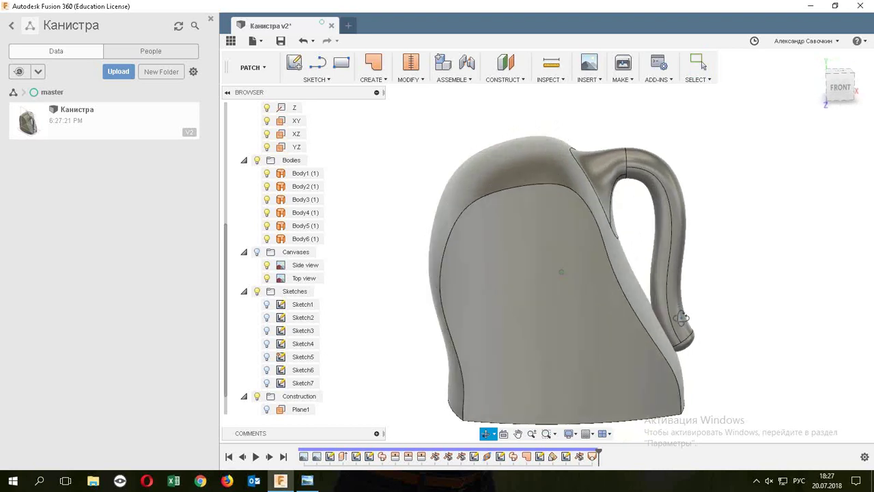
pyautogui.keyDown('shift'); pyautogui.moveTo(673, 310); pyautogui.dragTo(746, 346, button='middle'); pyautogui.keyUp('shift')
pyautogui.scroll(3, 717, 340)
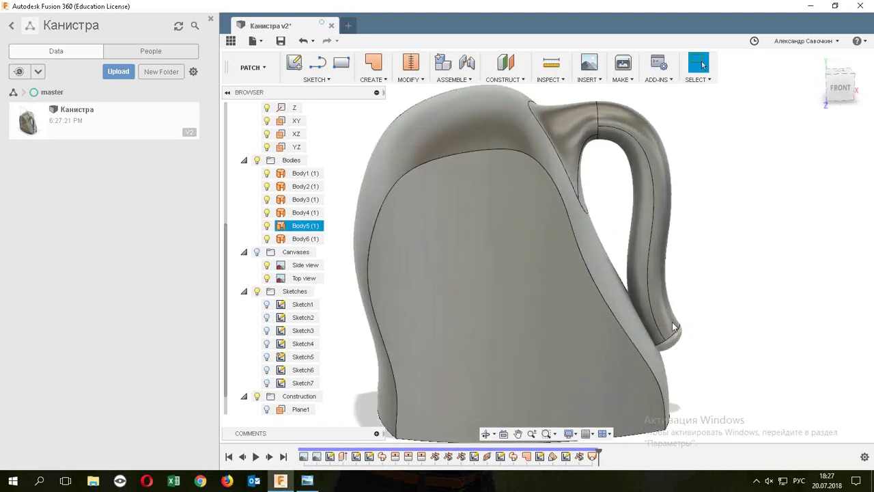
pyautogui.click(667, 312)
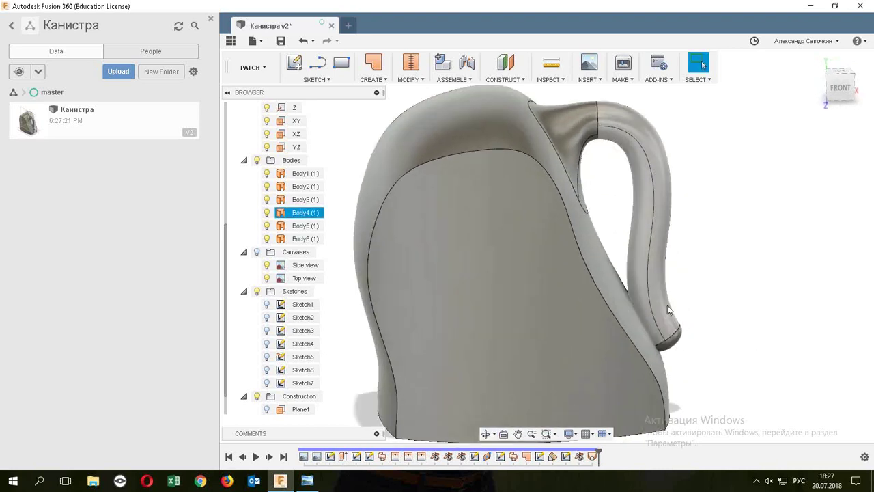
# Stitch handle Body4 and its lower-end ring Body5 into a single body, Body7.
pyautogui.click(410, 79)
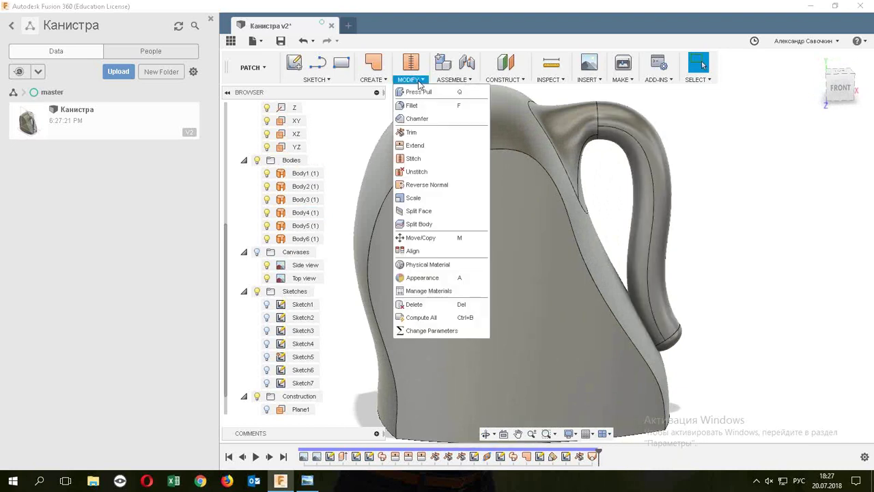
pyautogui.click(430, 162)
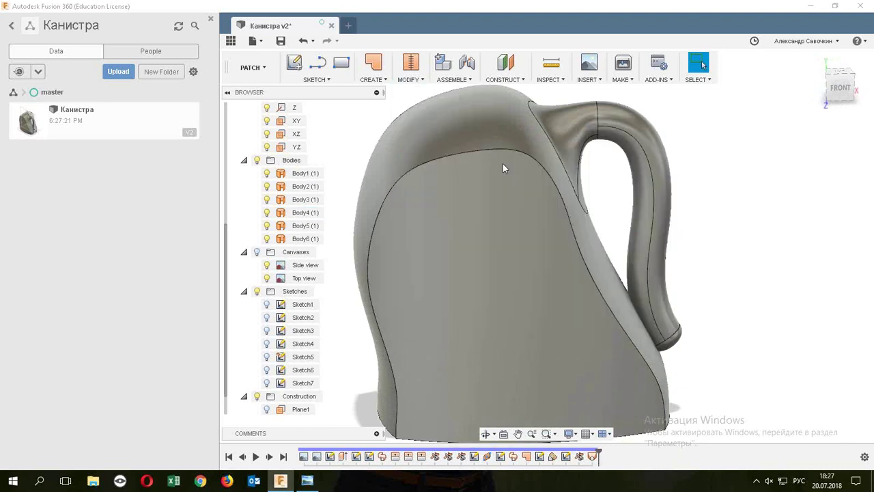
pyautogui.click(679, 339)
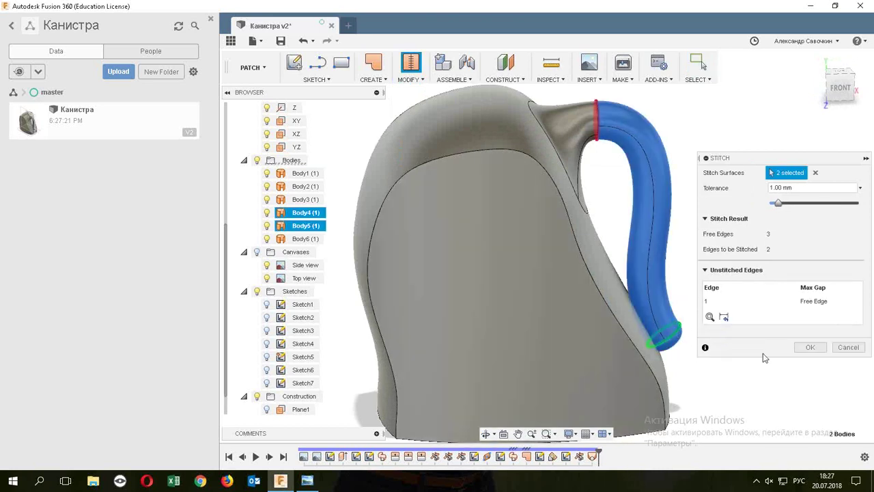
pyautogui.click(809, 348)
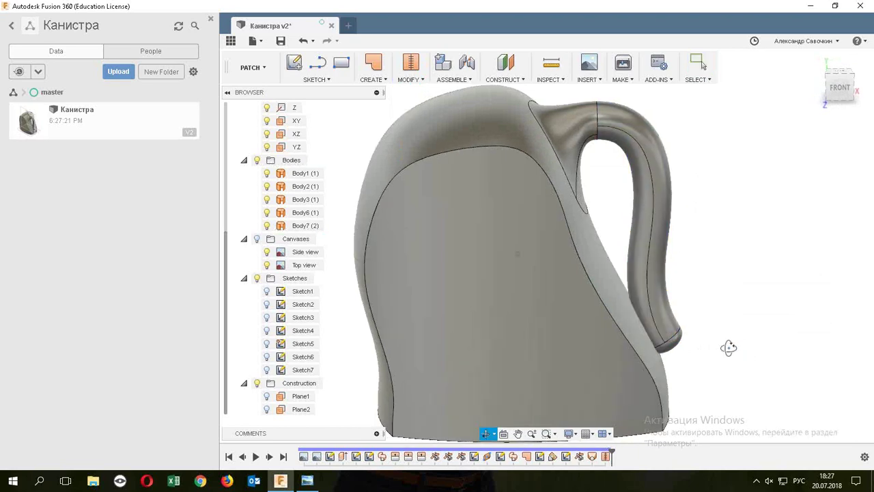
# Zoom to the handle's lower joint and select Body3, Body7 and Body1 to identify them.
pyautogui.moveTo(727, 347)
pyautogui.keyDown('shift'); pyautogui.mouseDown(button='middle')
pyautogui.moveTo(730, 292)
pyautogui.moveTo(725, 342)
pyautogui.mouseUp(button='middle'); pyautogui.keyUp('shift')
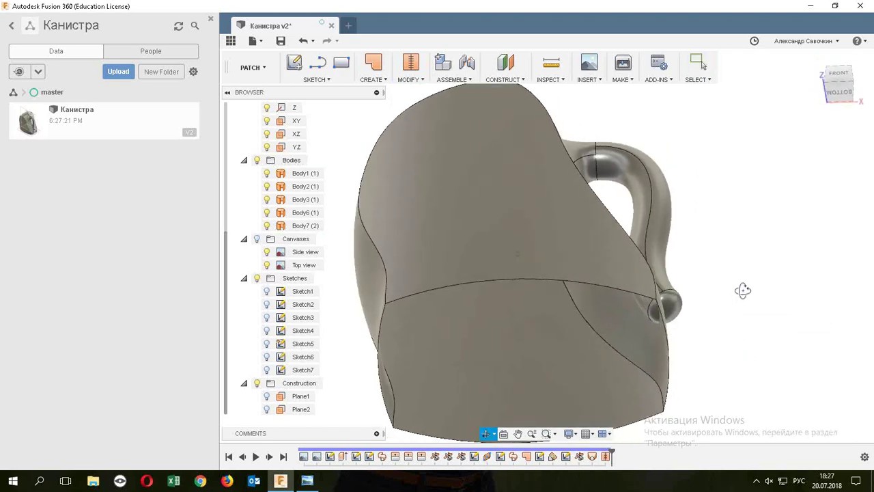
pyautogui.scroll(3, 719, 343)
pyautogui.scroll(2, 719, 343)
pyautogui.scroll(2, 604, 306)
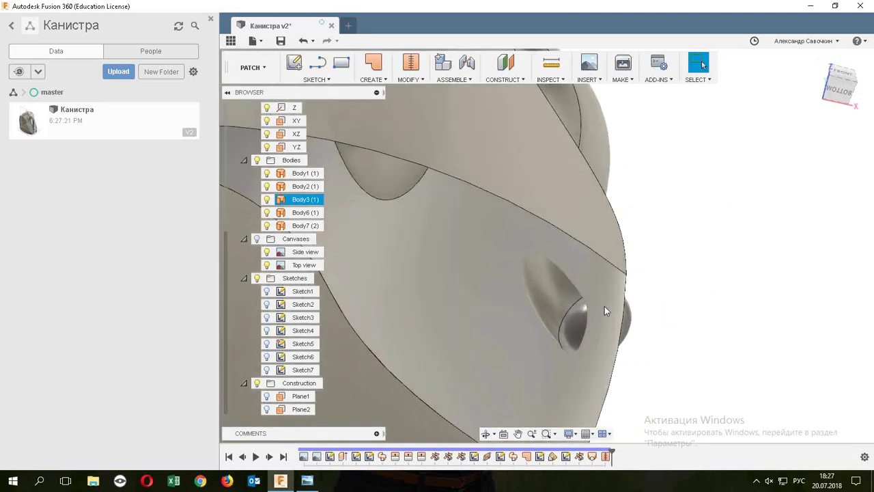
pyautogui.scroll(2, 630, 189)
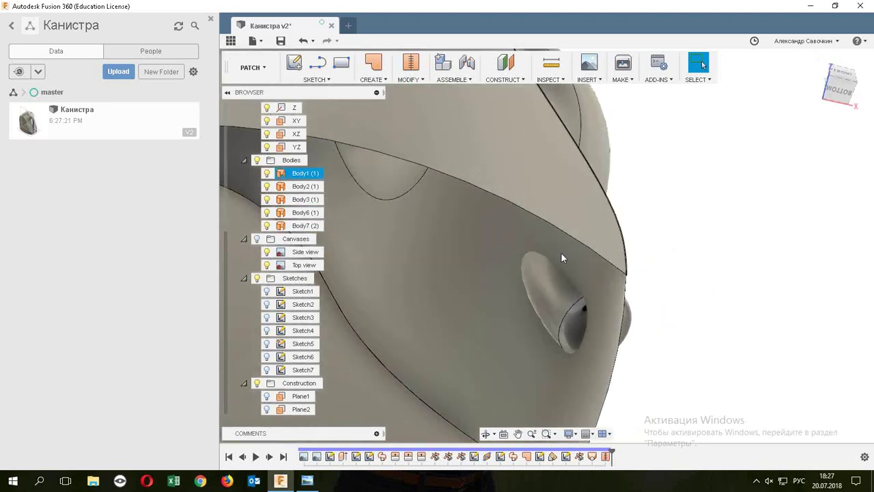
pyautogui.click(512, 240)
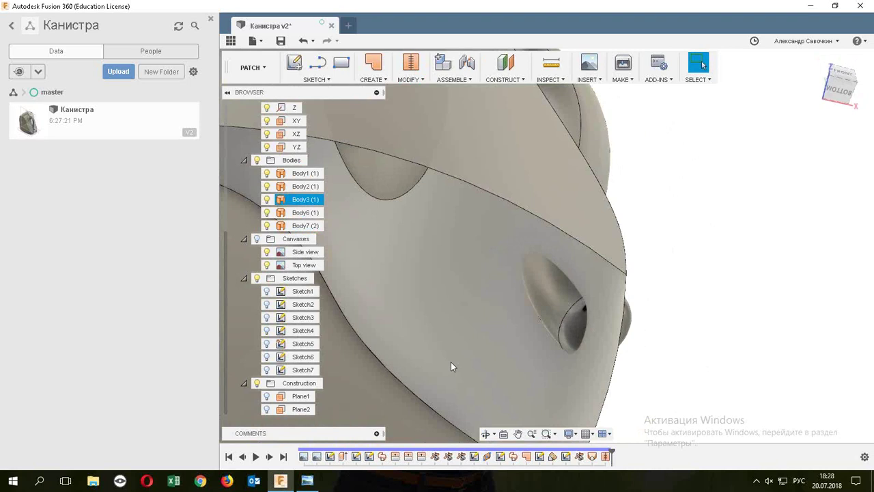
pyautogui.click(564, 311)
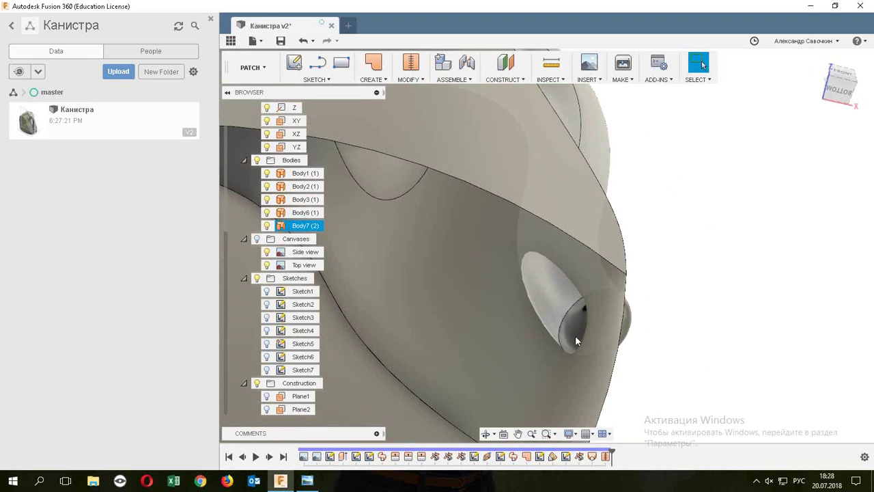
pyautogui.click(586, 334)
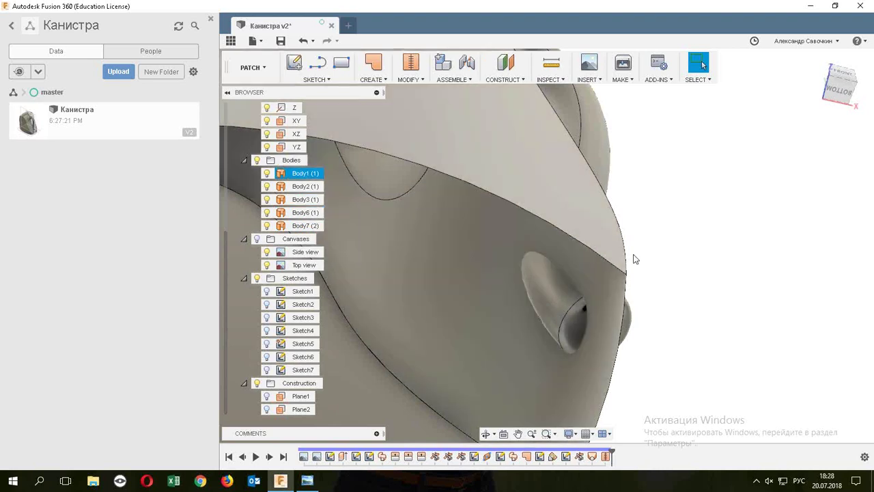
pyautogui.click(595, 256)
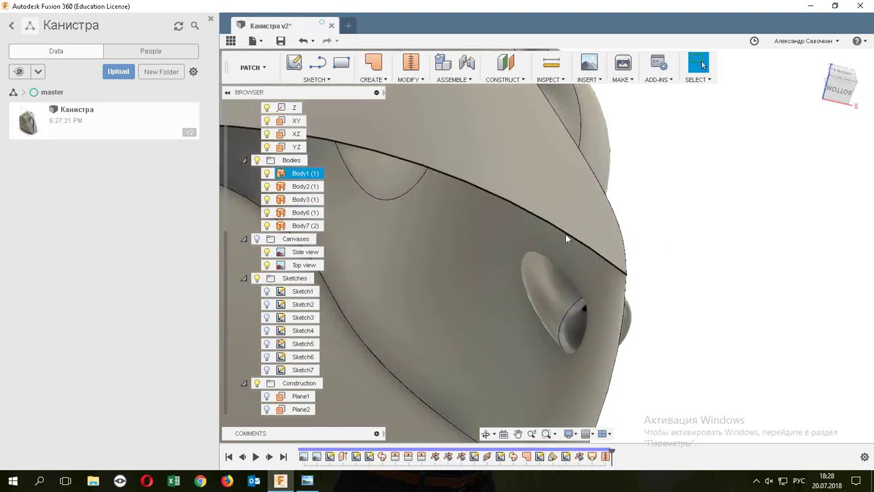
pyautogui.click(639, 270)
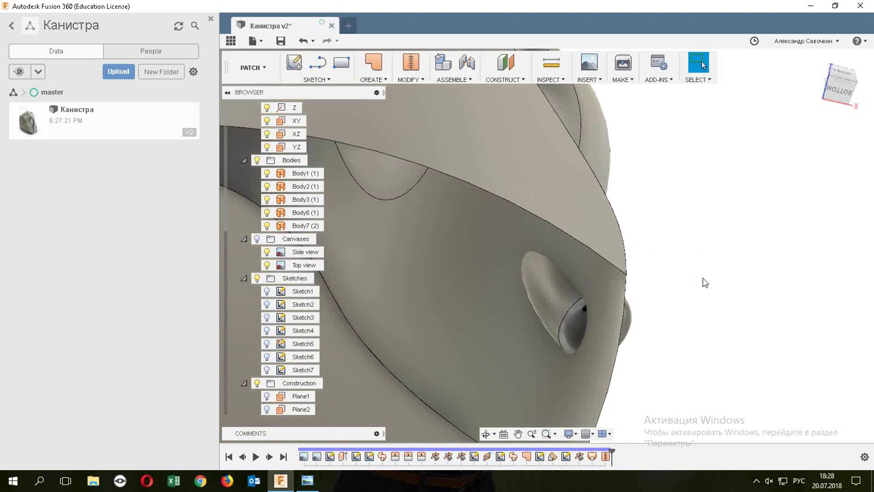
pyautogui.click(410, 79)
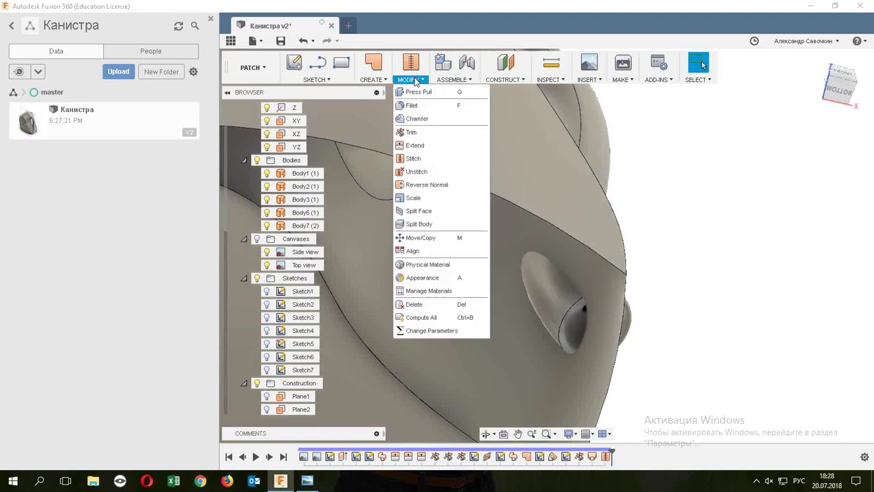
# Trim the handle's lower end using the canister wall Body3 as the cutting tool.
pyautogui.click(413, 132)
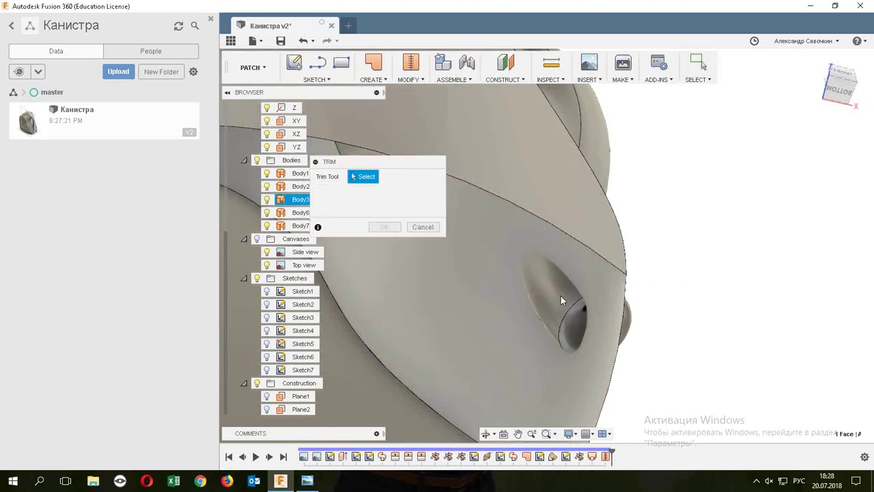
pyautogui.click(561, 298)
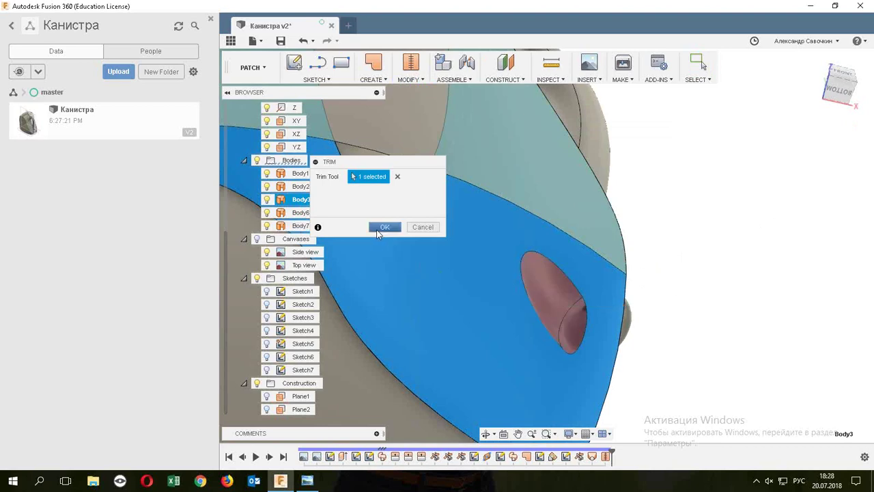
pyautogui.click(377, 230)
pyautogui.moveTo(567, 310)
pyautogui.keyDown('shift'); pyautogui.mouseDown(button='middle')
pyautogui.moveTo(669, 353)
pyautogui.moveTo(685, 349)
pyautogui.moveTo(616, 368)
pyautogui.moveTo(667, 335)
pyautogui.moveTo(648, 348)
pyautogui.mouseUp(button='middle'); pyautogui.keyUp('shift')
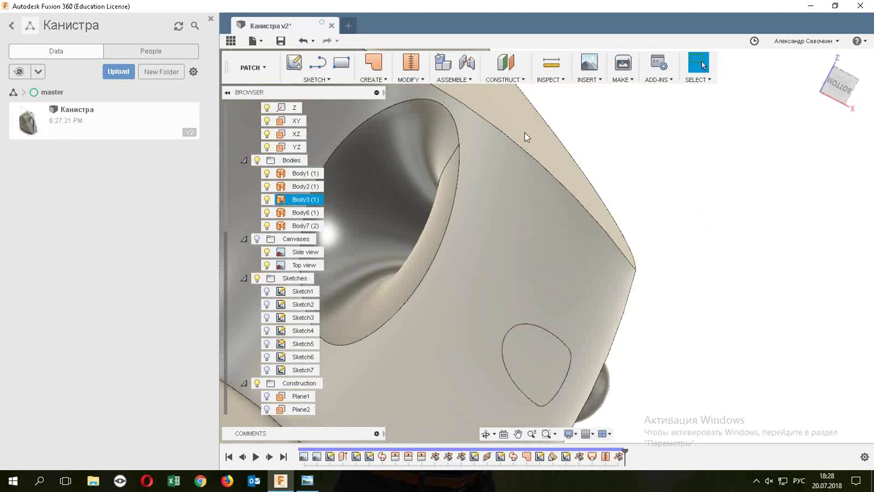
# Trim the canister wall with handle Body7, removing the wall piece inside the handle end.
pyautogui.click(419, 80)
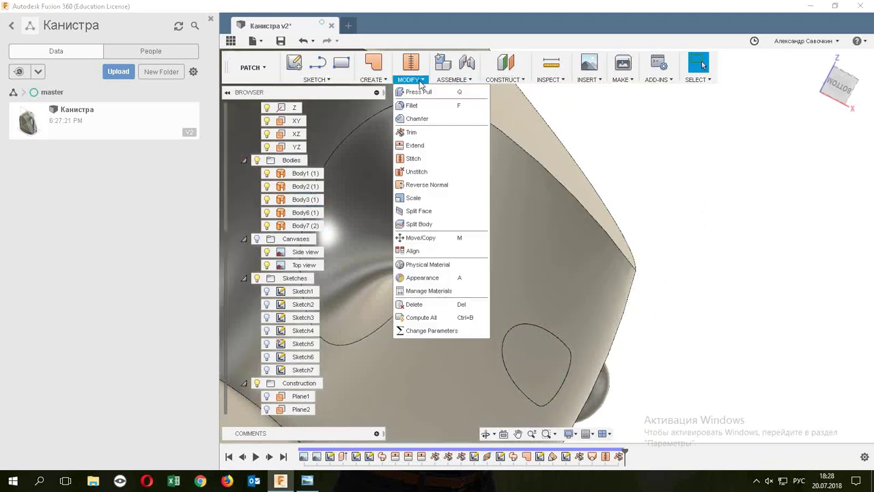
pyautogui.click(411, 132)
pyautogui.moveTo(690, 289)
pyautogui.keyDown('shift'); pyautogui.mouseDown(button='middle')
pyautogui.moveTo(678, 297)
pyautogui.moveTo(710, 275)
pyautogui.mouseUp(button='middle'); pyautogui.keyUp('shift')
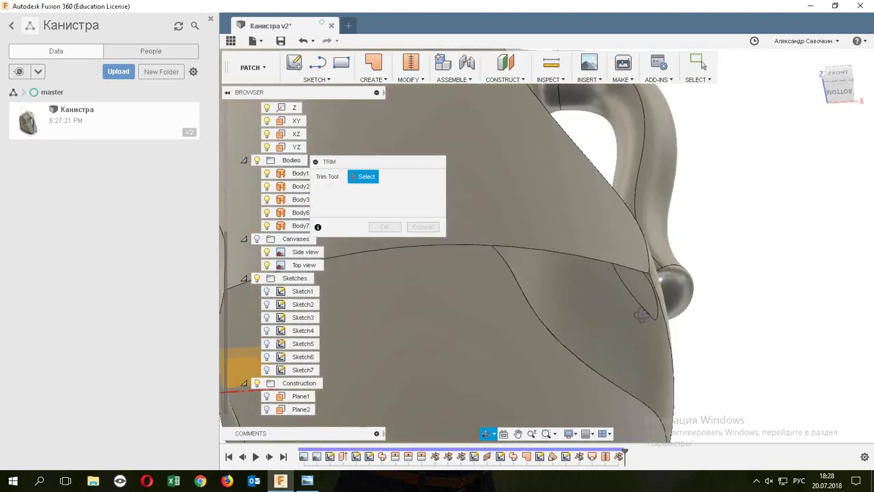
pyautogui.click(710, 275)
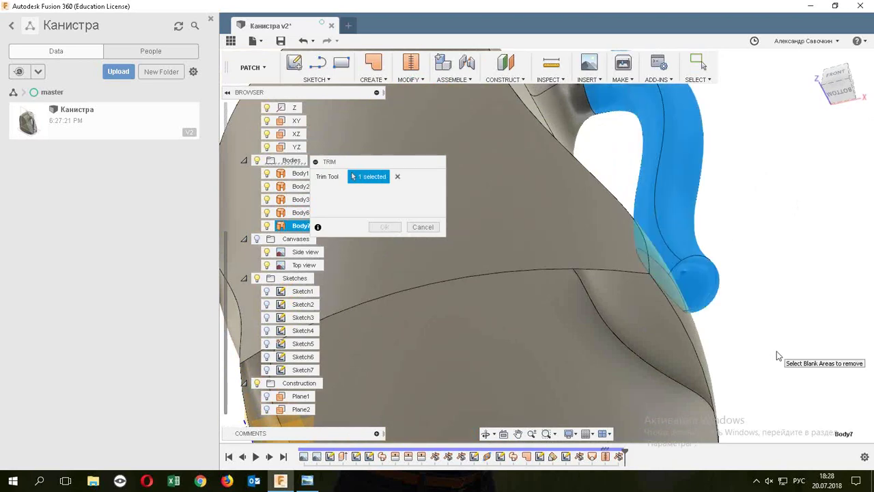
pyautogui.keyDown('shift'); pyautogui.moveTo(732, 307); pyautogui.dragTo(772, 285, button='middle'); pyautogui.keyUp('shift')
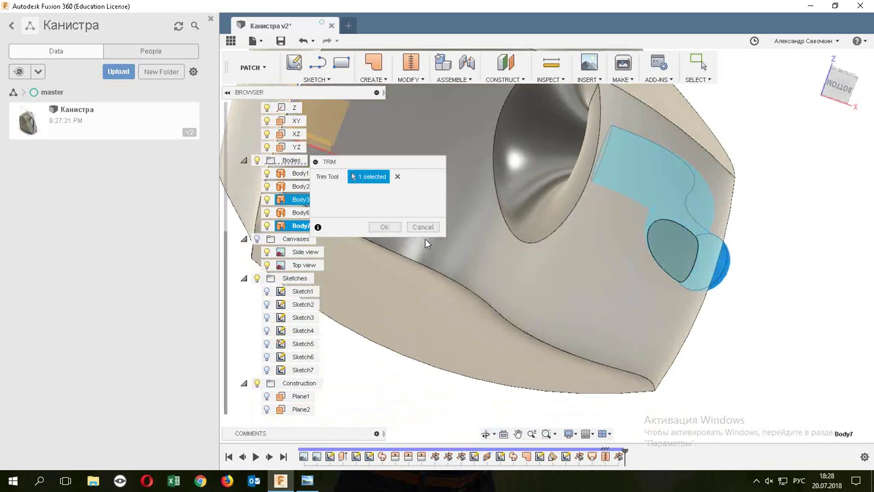
pyautogui.click(384, 229)
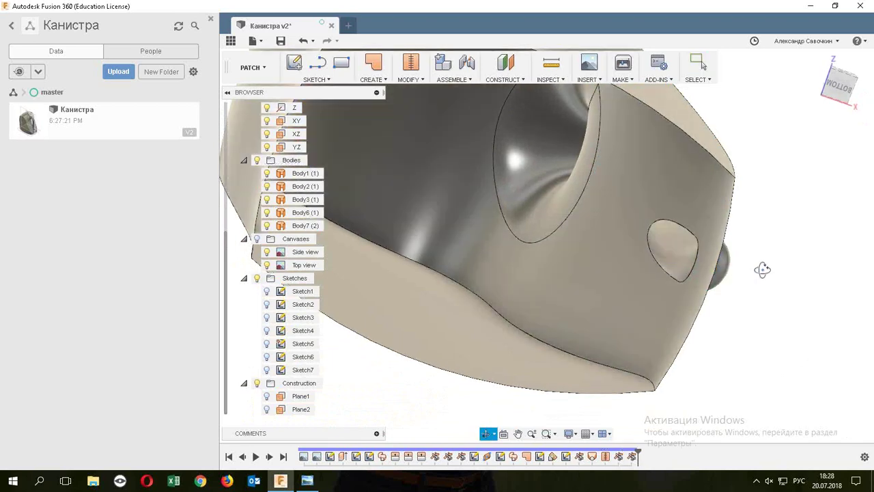
pyautogui.moveTo(758, 269)
pyautogui.keyDown('shift'); pyautogui.mouseDown(button='middle')
pyautogui.moveTo(793, 299)
pyautogui.moveTo(699, 295)
pyautogui.moveTo(764, 320)
pyautogui.moveTo(726, 221)
pyautogui.moveTo(709, 136)
pyautogui.moveTo(706, 148)
pyautogui.mouseUp(button='middle'); pyautogui.keyUp('shift')
# Stitch the front, inner back and third wall surfaces (Body1–Body3) into Body8.
pyautogui.scroll(3, 707, 149)
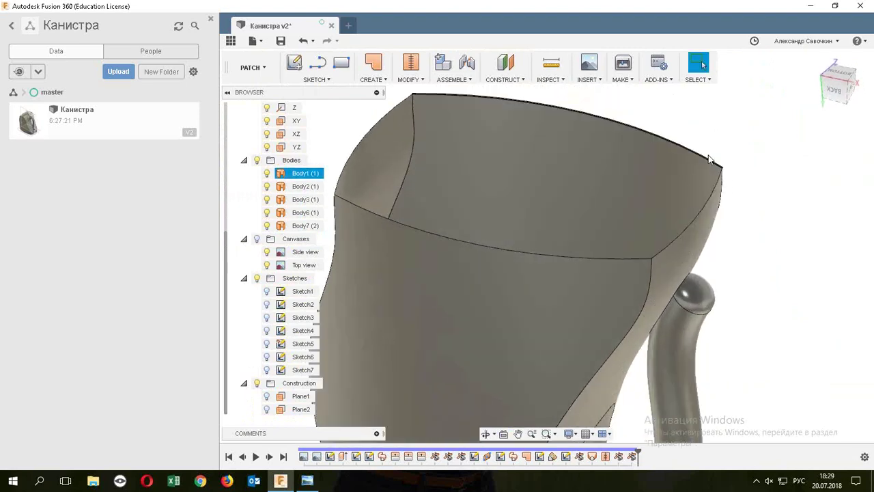
pyautogui.scroll(-3, 547, 136)
pyautogui.scroll(-2, 548, 136)
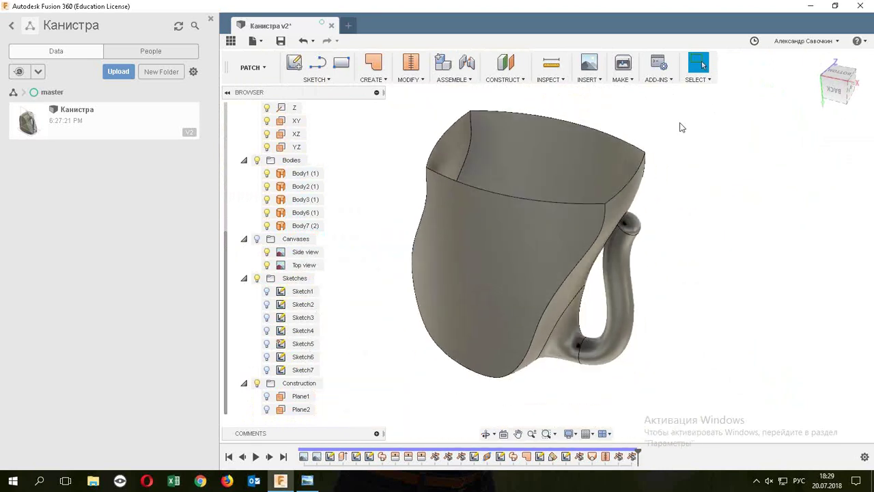
pyautogui.click(410, 81)
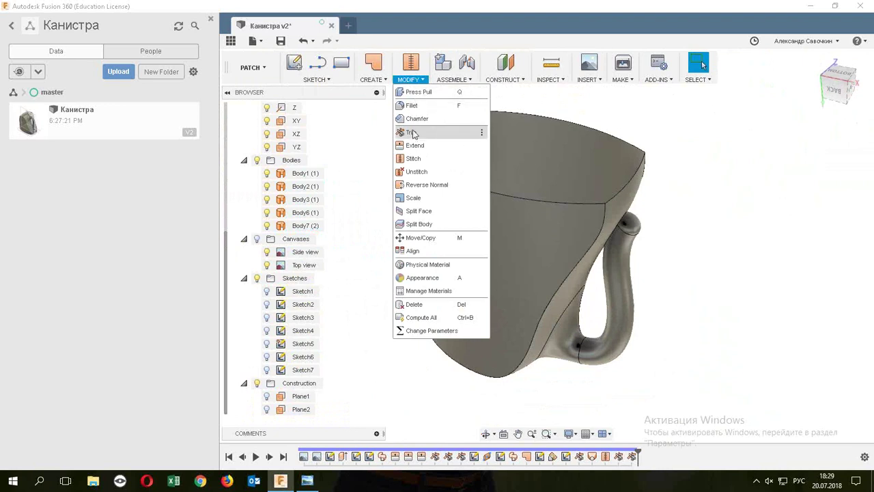
pyautogui.click(413, 157)
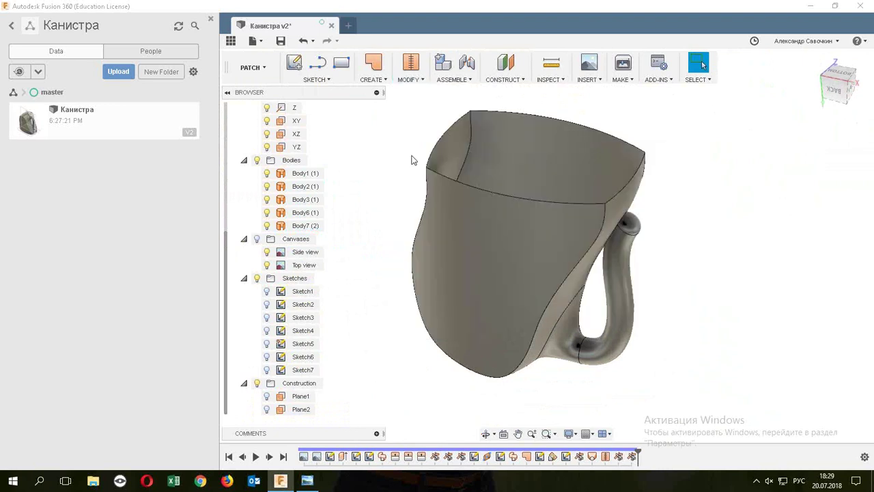
pyautogui.click(482, 259)
pyautogui.click(547, 178)
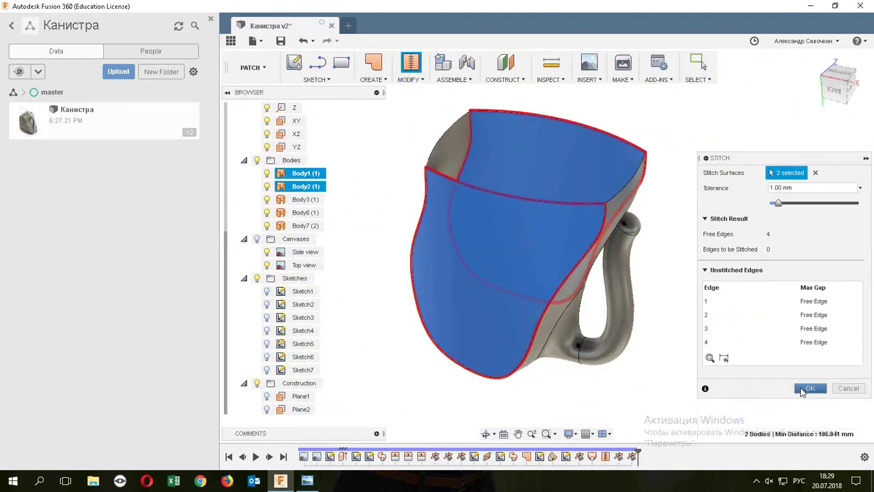
pyautogui.keyDown('shift'); pyautogui.moveTo(553, 222); pyautogui.dragTo(517, 133, button='middle'); pyautogui.keyUp('shift')
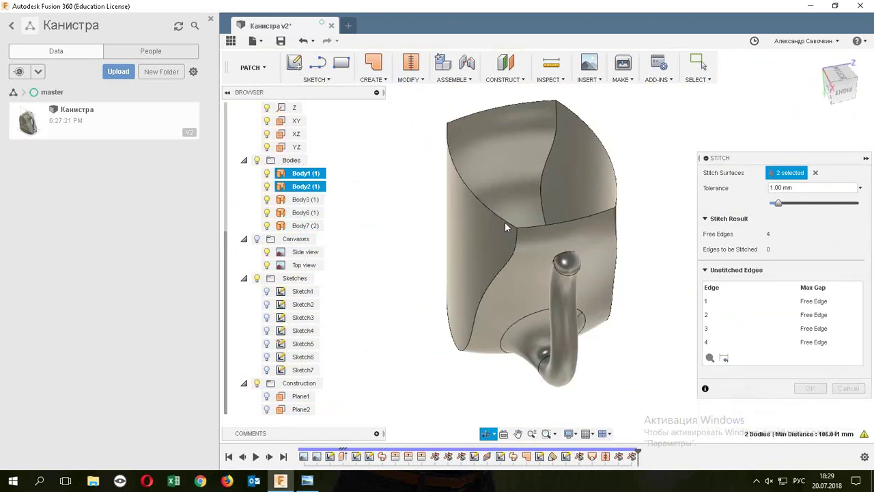
pyautogui.click(517, 132)
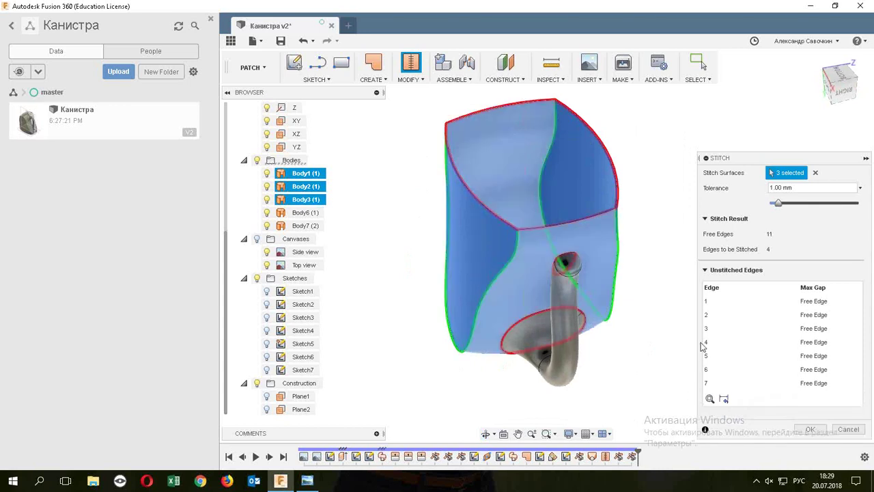
pyautogui.click(816, 433)
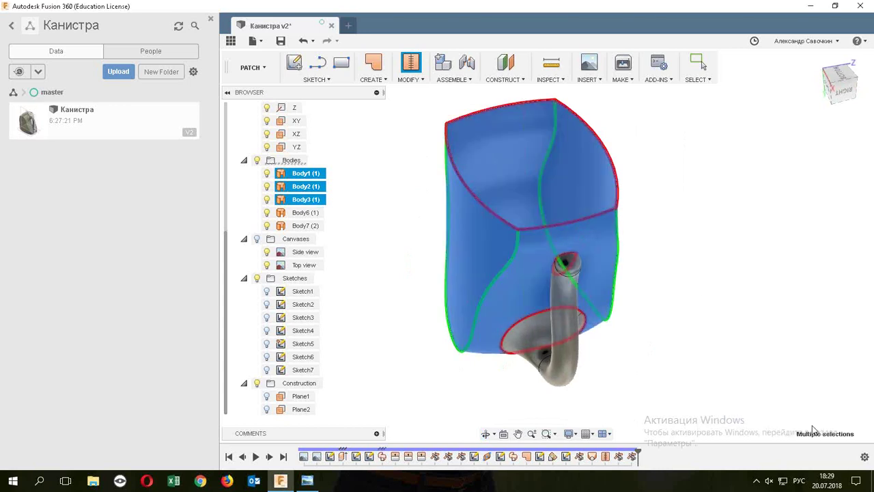
# Cap the canister's open rim with a patch across its four chained edges, creating Body9.
pyautogui.click(379, 81)
pyautogui.click(375, 144)
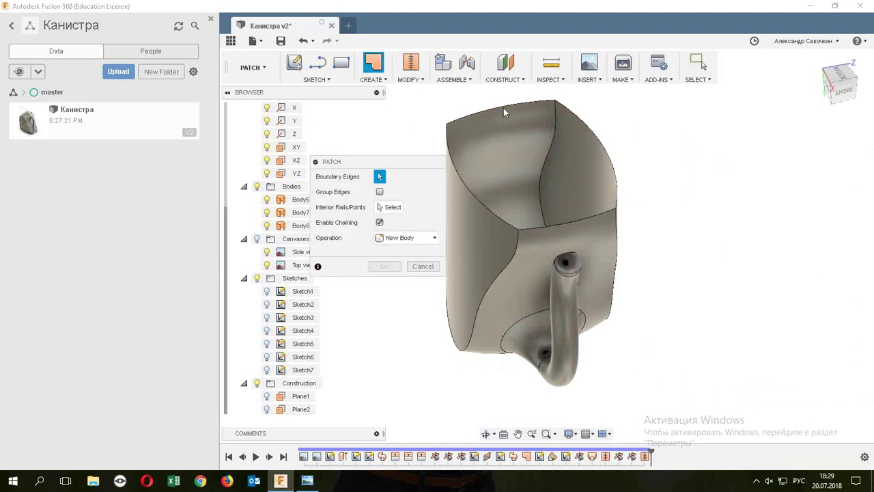
pyautogui.click(487, 110)
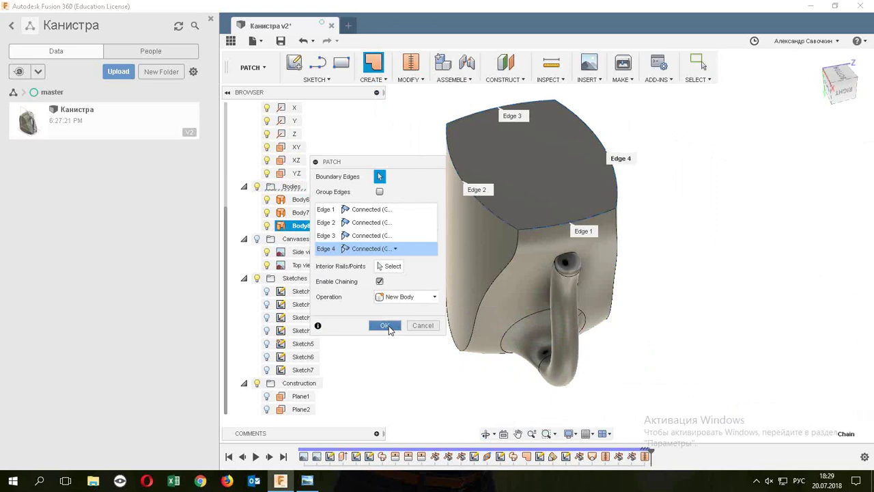
pyautogui.click(388, 326)
pyautogui.keyDown('shift'); pyautogui.moveTo(671, 219); pyautogui.dragTo(654, 372, button='middle'); pyautogui.keyUp('shift')
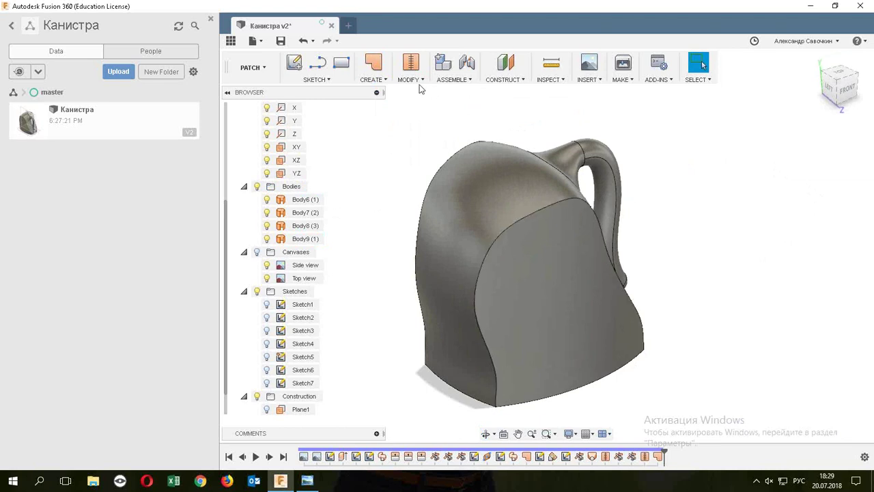
# Stitch the canister walls, handle and underside patch together into closed Body10.
pyautogui.click(416, 81)
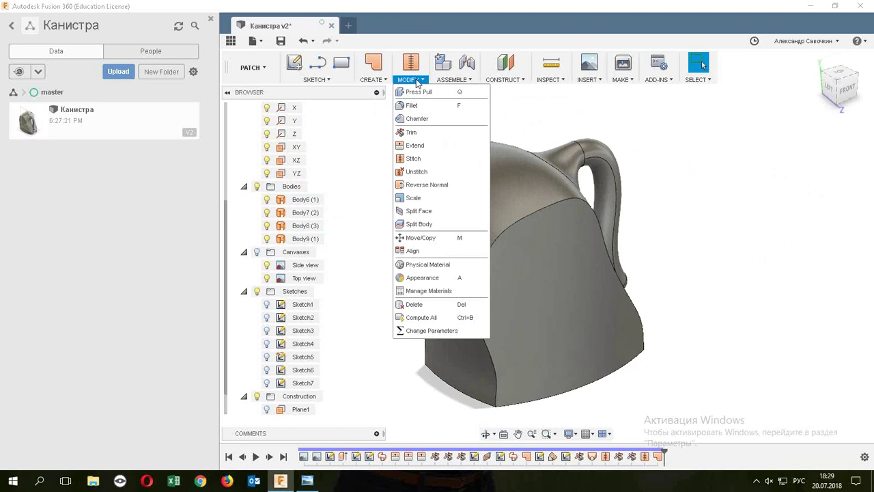
pyautogui.click(432, 159)
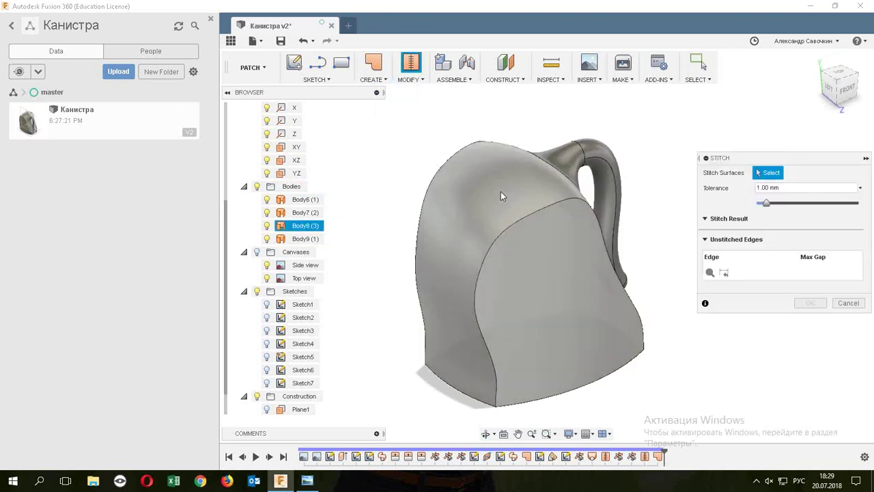
pyautogui.click(504, 192)
pyautogui.click(614, 164)
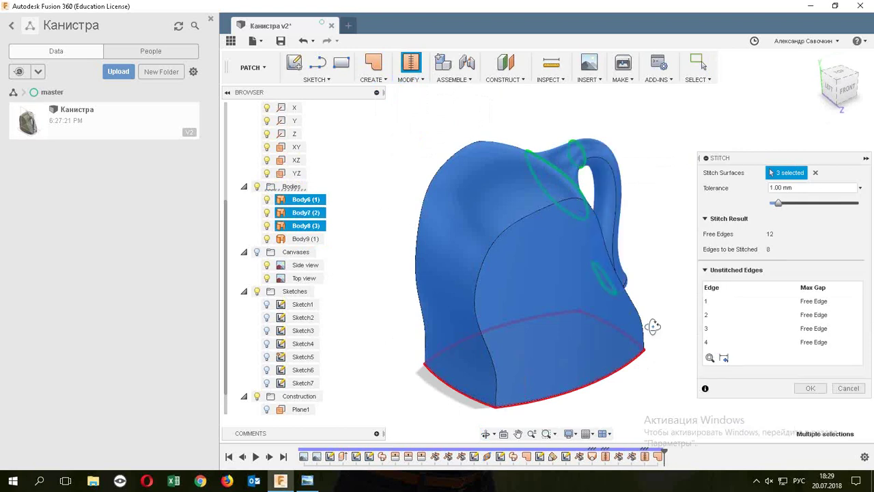
pyautogui.keyDown('shift'); pyautogui.moveTo(649, 326); pyautogui.dragTo(561, 319, button='middle'); pyautogui.keyUp('shift')
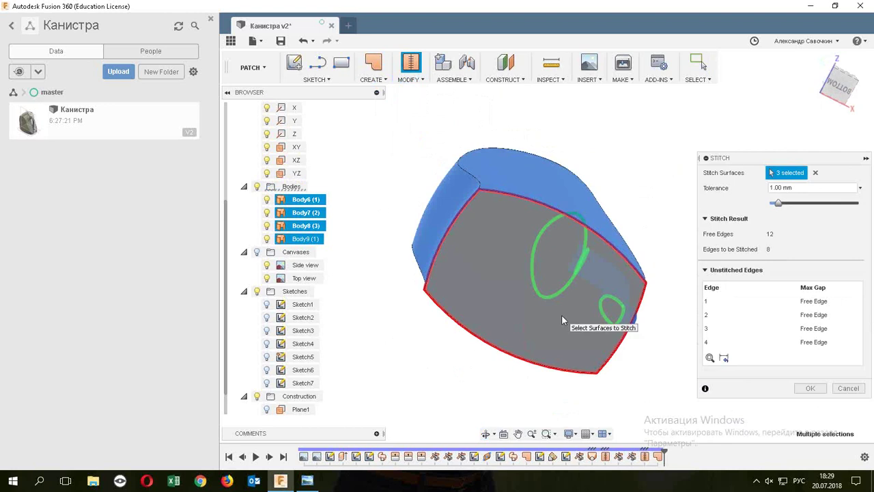
pyautogui.click(562, 316)
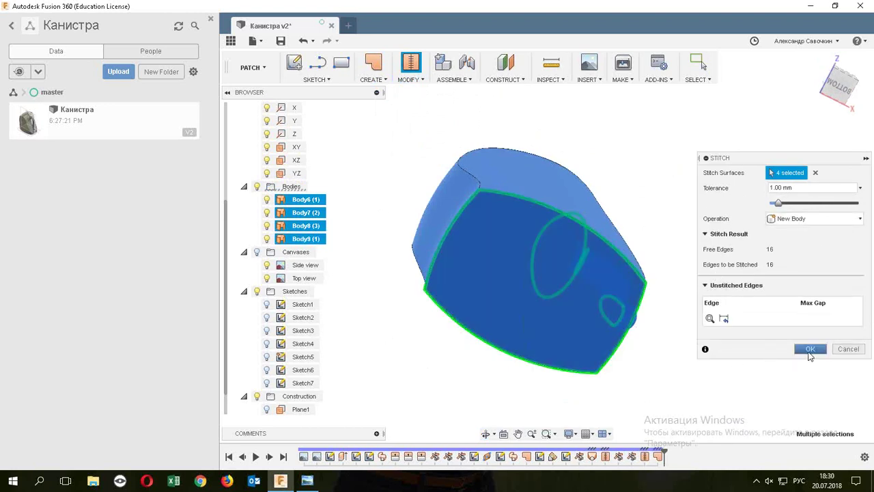
pyautogui.click(810, 350)
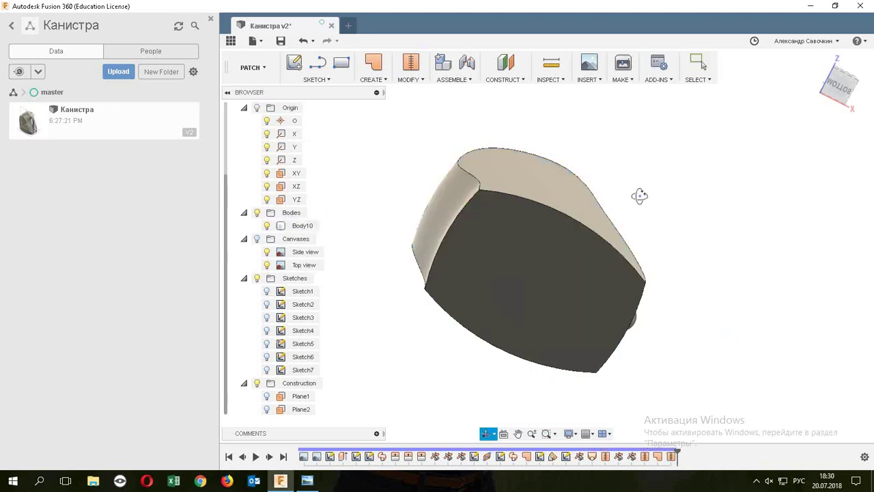
pyautogui.keyDown('shift'); pyautogui.moveTo(637, 196); pyautogui.dragTo(645, 301, button='middle'); pyautogui.keyUp('shift')
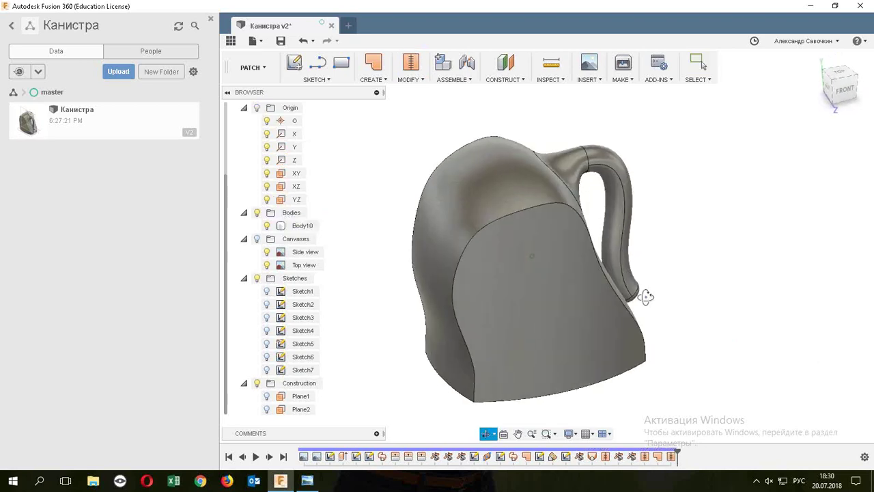
pyautogui.click(550, 82)
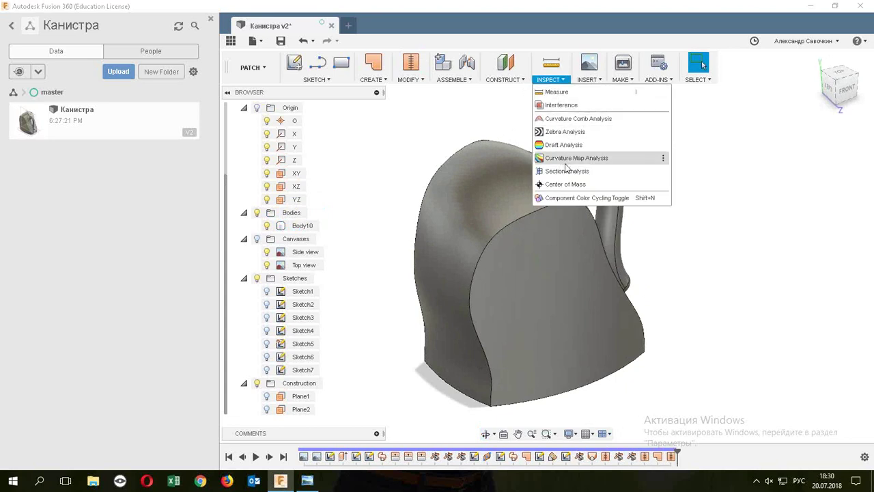
pyautogui.click(839, 167)
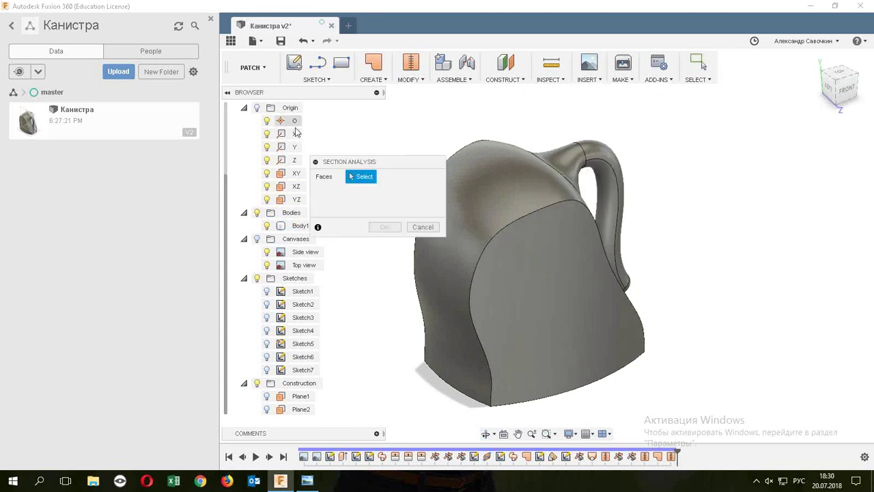
pyautogui.click(296, 173)
pyautogui.keyDown('shift'); pyautogui.moveTo(607, 304); pyautogui.dragTo(634, 314, button='middle'); pyautogui.keyUp('shift')
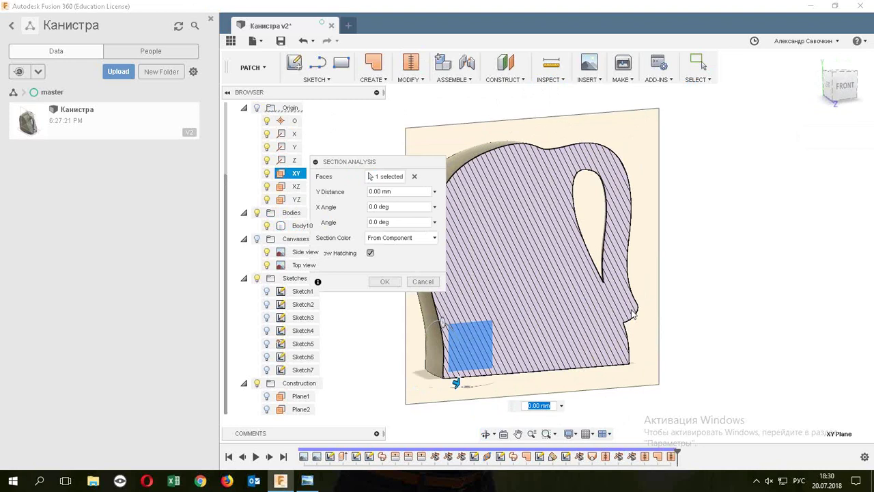
pyautogui.click(422, 281)
pyautogui.moveTo(694, 250)
pyautogui.keyDown('shift'); pyautogui.mouseDown(button='middle')
pyautogui.moveTo(726, 244)
pyautogui.moveTo(637, 273)
pyautogui.mouseUp(button='middle'); pyautogui.keyUp('shift')
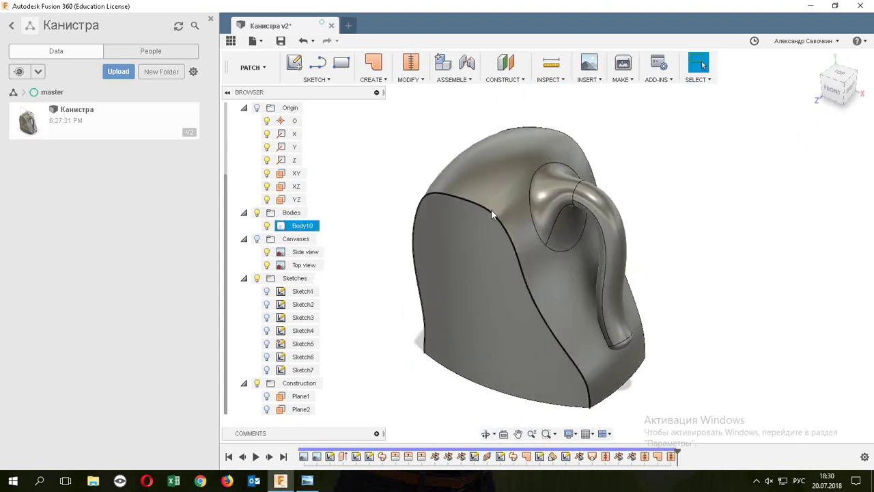
# Select Body10 and switch from the Patch to the Model workspace.
pyautogui.click(662, 131)
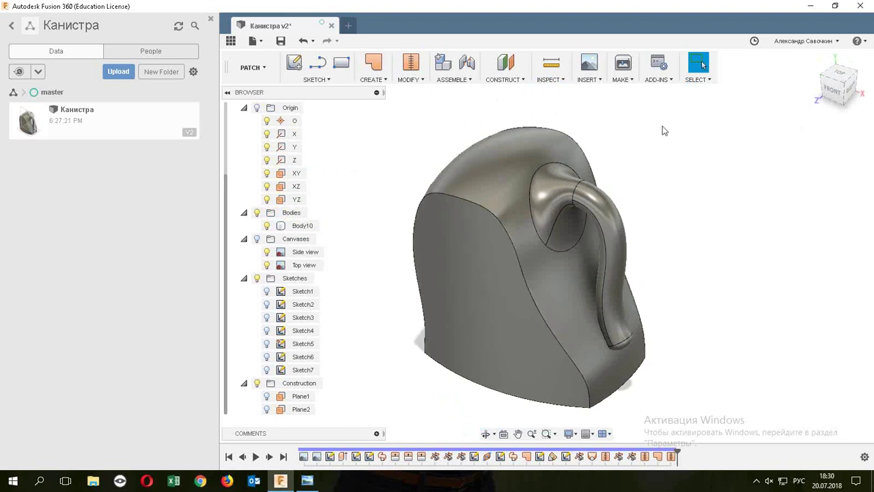
pyautogui.click(523, 291)
pyautogui.moveTo(552, 273)
pyautogui.keyDown('shift'); pyautogui.mouseDown(button='middle')
pyautogui.moveTo(658, 283)
pyautogui.moveTo(725, 312)
pyautogui.mouseUp(button='middle'); pyautogui.keyUp('shift')
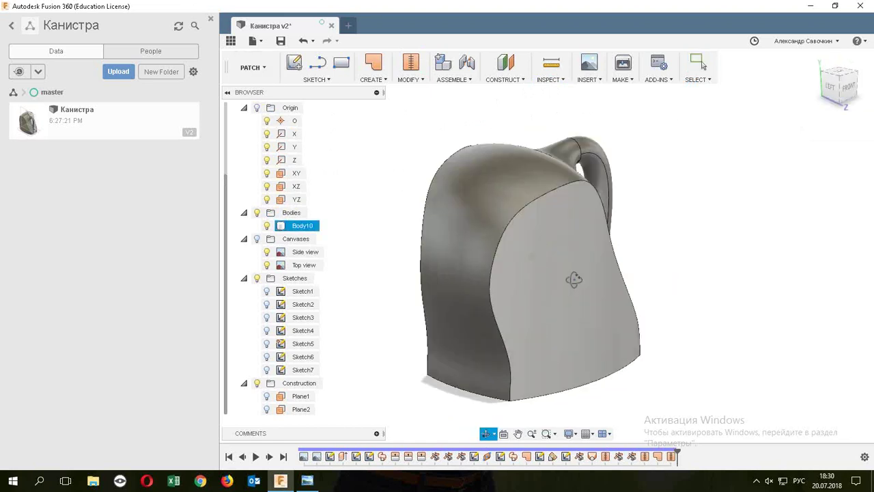
pyautogui.click(726, 312)
pyautogui.click(263, 69)
pyautogui.click(250, 92)
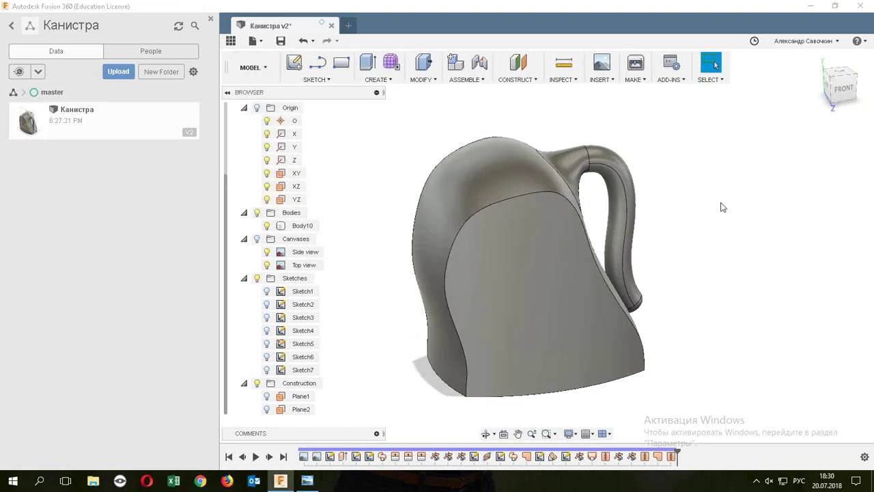
# Fillet both flat side-face edges at 30 mm with Curvature (G2) continuity.
pyautogui.click(422, 79)
pyautogui.click(430, 107)
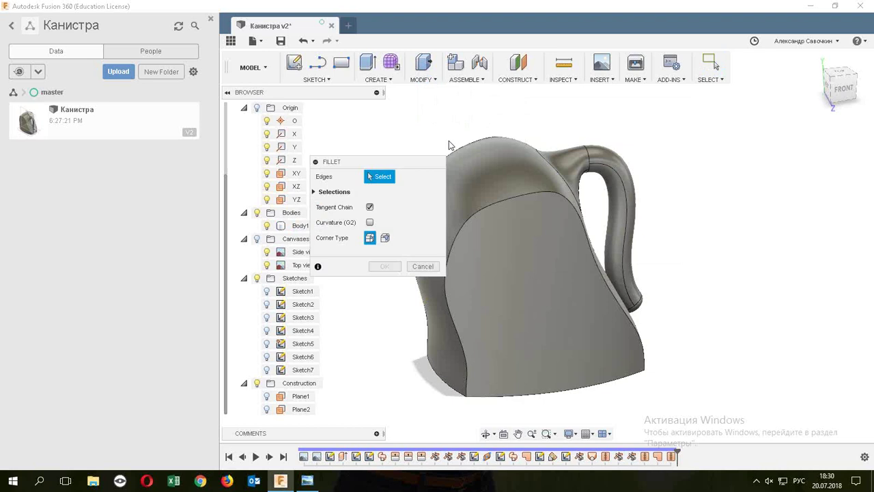
pyautogui.click(502, 201)
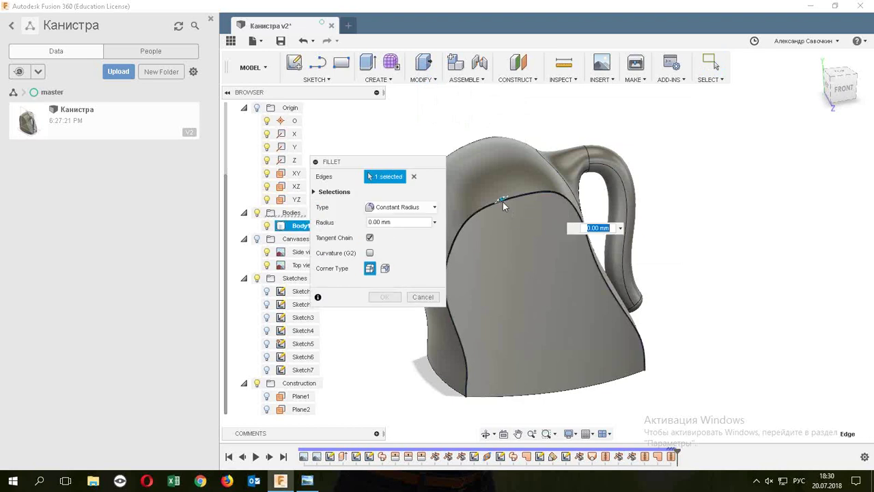
pyautogui.click(489, 136)
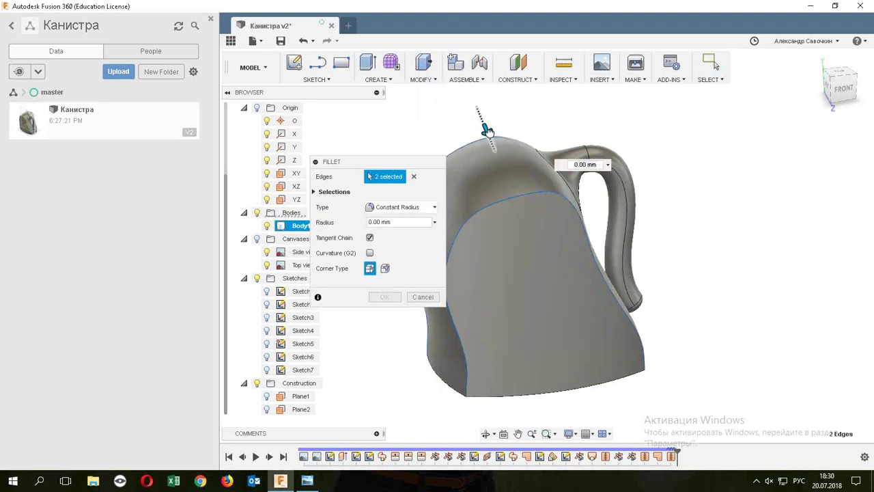
pyautogui.moveTo(487, 130); pyautogui.dragTo(489, 134)
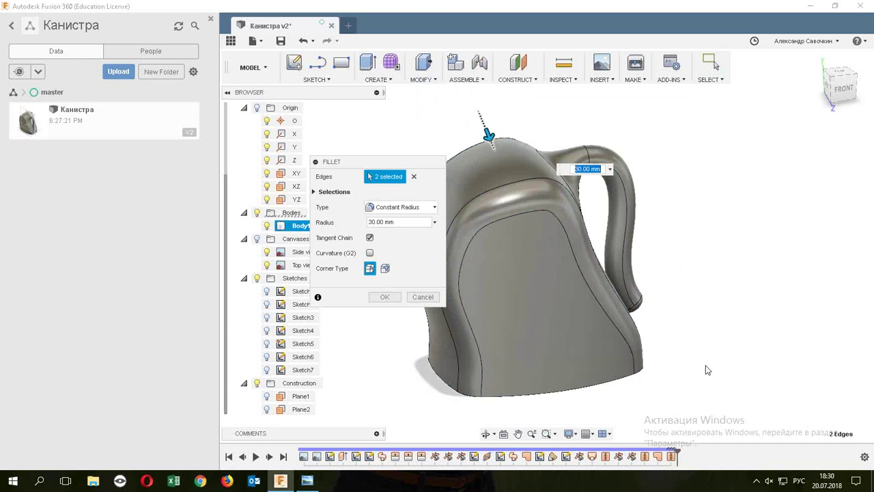
pyautogui.keyDown('shift'); pyautogui.moveTo(708, 370); pyautogui.dragTo(790, 344, button='middle'); pyautogui.keyUp('shift')
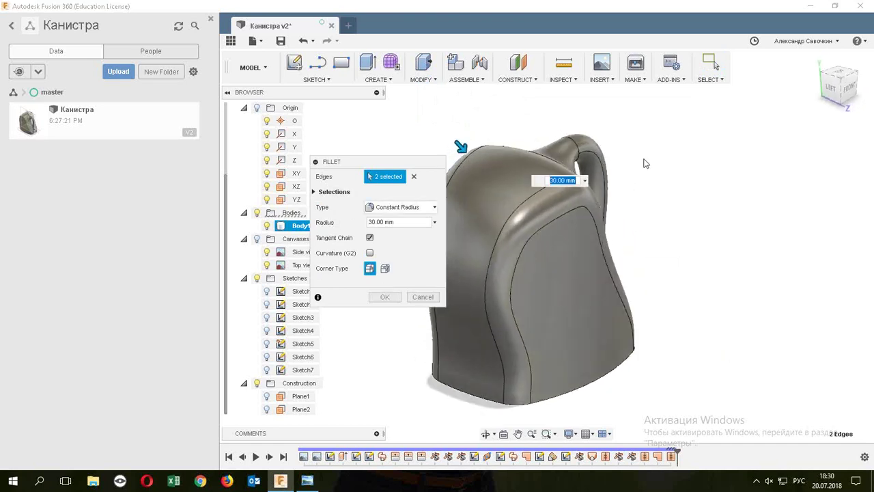
pyautogui.scroll(2, 638, 171)
pyautogui.scroll(2, 639, 171)
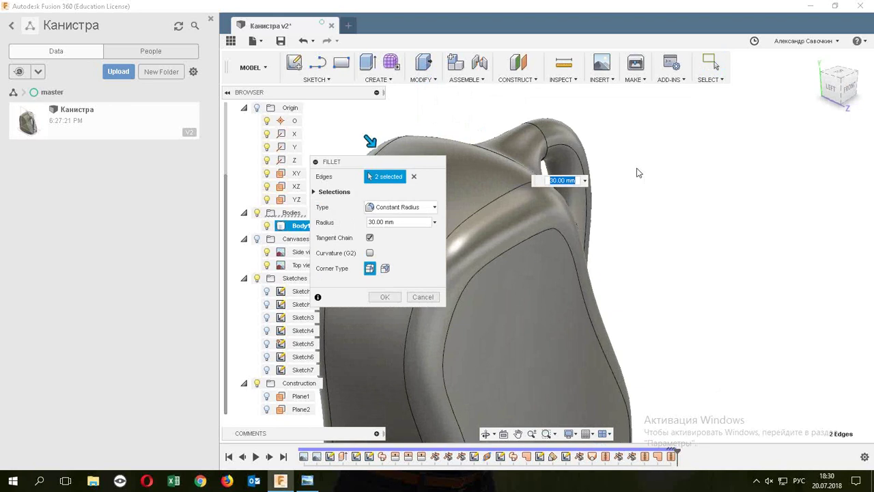
pyautogui.click(369, 253)
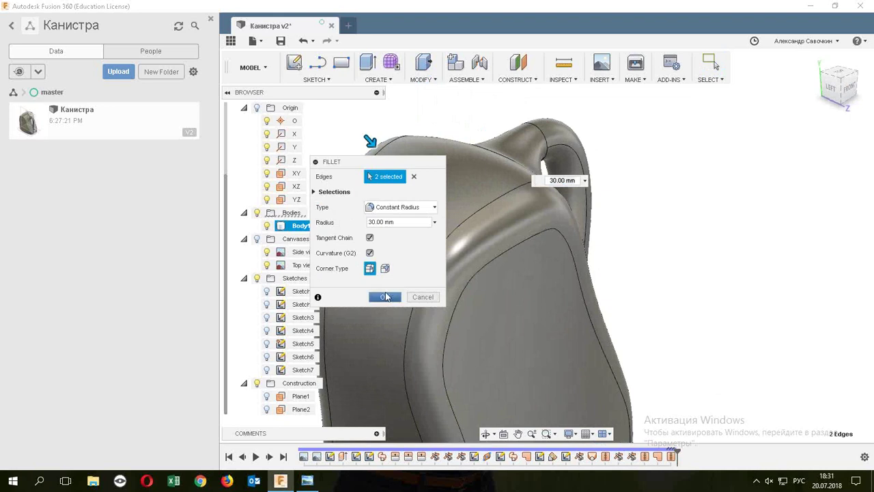
pyautogui.click(384, 297)
pyautogui.scroll(-3, 698, 353)
pyautogui.keyDown('shift'); pyautogui.moveTo(698, 353); pyautogui.dragTo(607, 229, button='middle'); pyautogui.keyUp('shift')
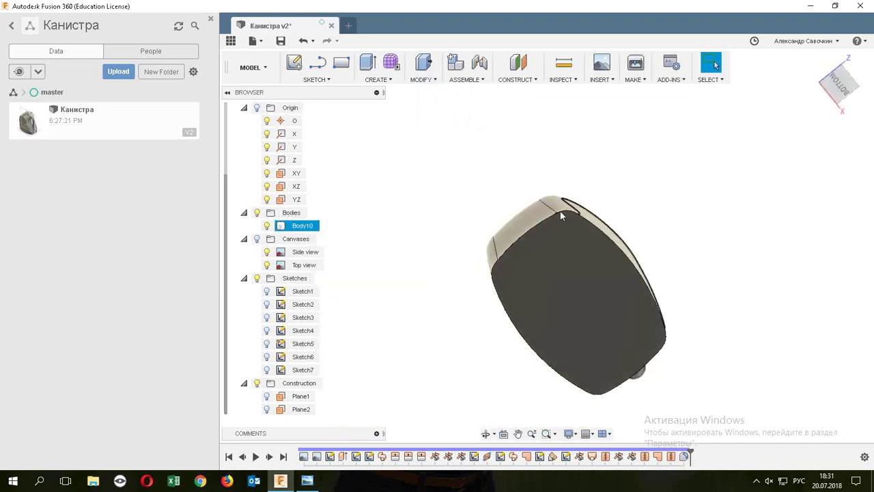
# Start a fillet on the bottom edge chain, trying radii between 25 mm and 5 mm.
pyautogui.click(426, 81)
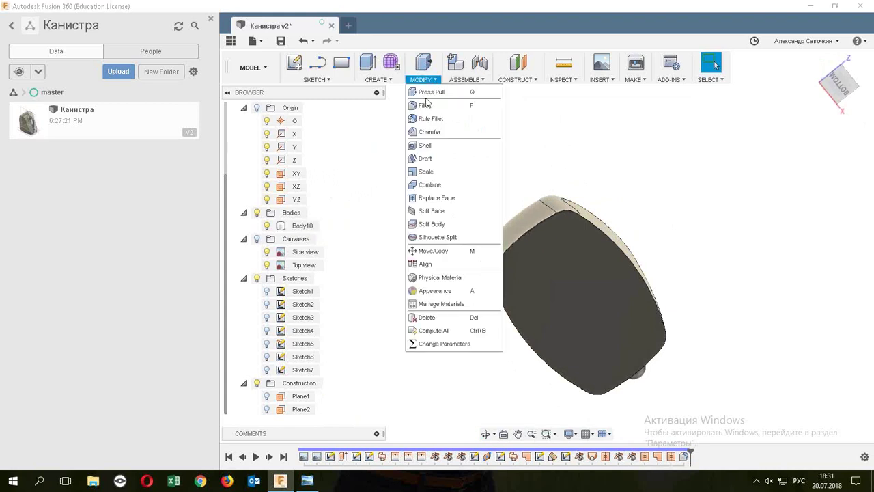
pyautogui.click(426, 101)
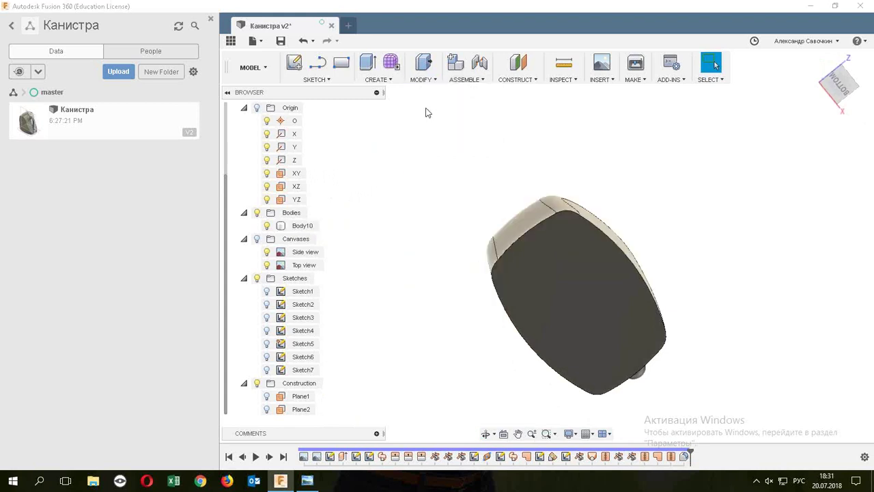
pyautogui.click(527, 231)
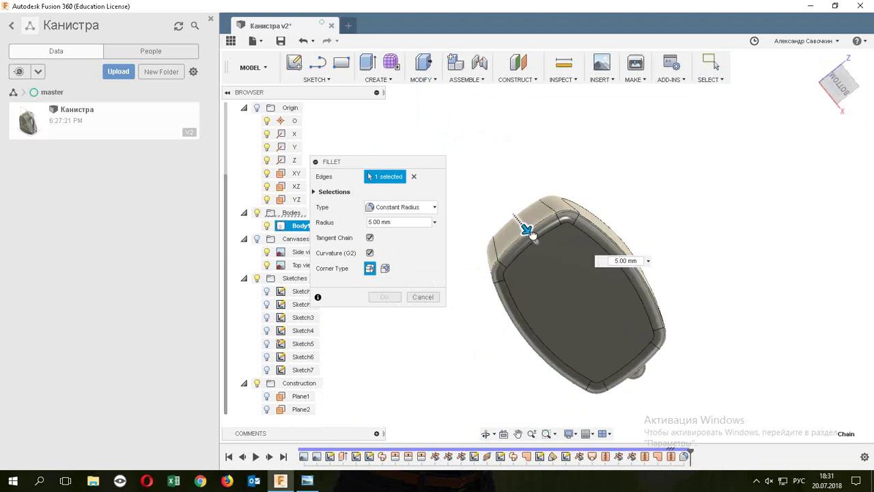
pyautogui.moveTo(531, 234); pyautogui.dragTo(538, 237)
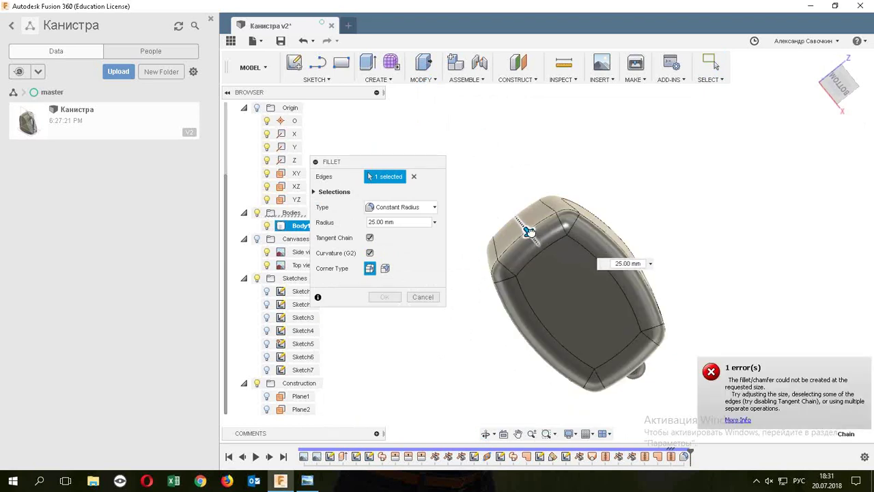
pyautogui.moveTo(530, 232); pyautogui.dragTo(527, 230)
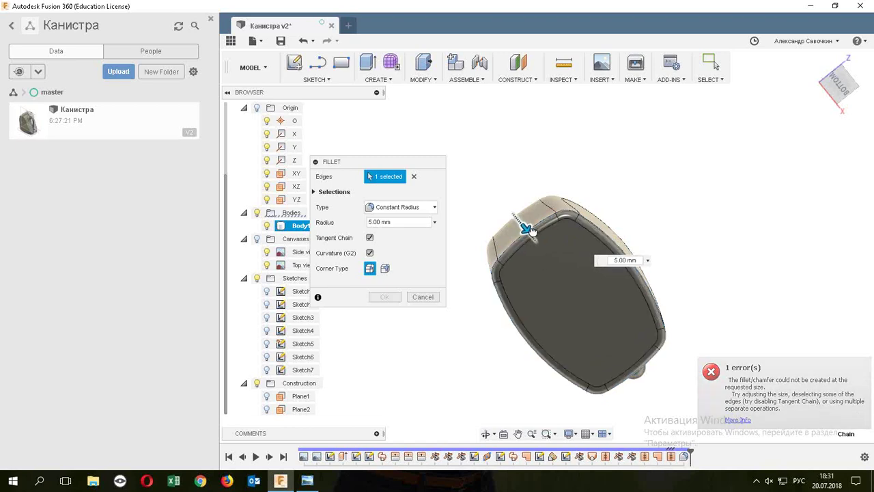
# Enter a 15 mm radius, apply the fillet, and inspect the canister's underside.
pyautogui.doubleClick(624, 260)
pyautogui.write('15')
pyautogui.press('Return')
pyautogui.keyDown('shift'); pyautogui.moveTo(656, 221); pyautogui.dragTo(615, 293, button='middle'); pyautogui.keyUp('shift')
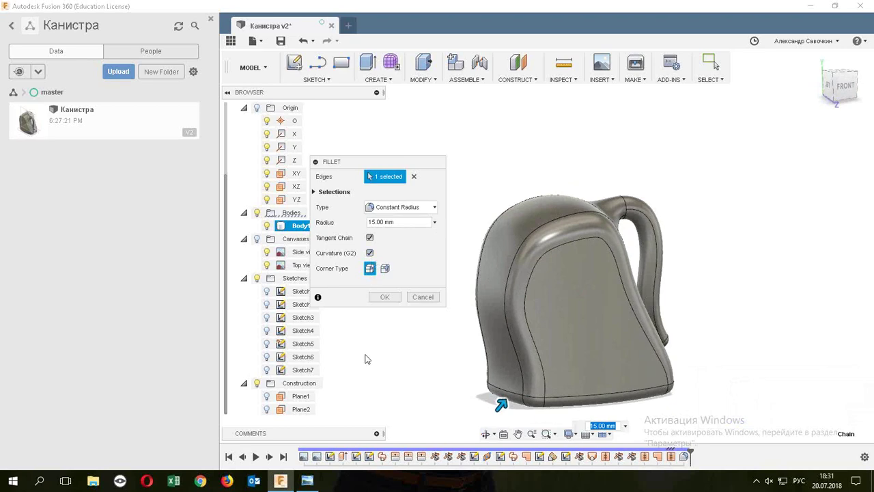
pyautogui.click(386, 297)
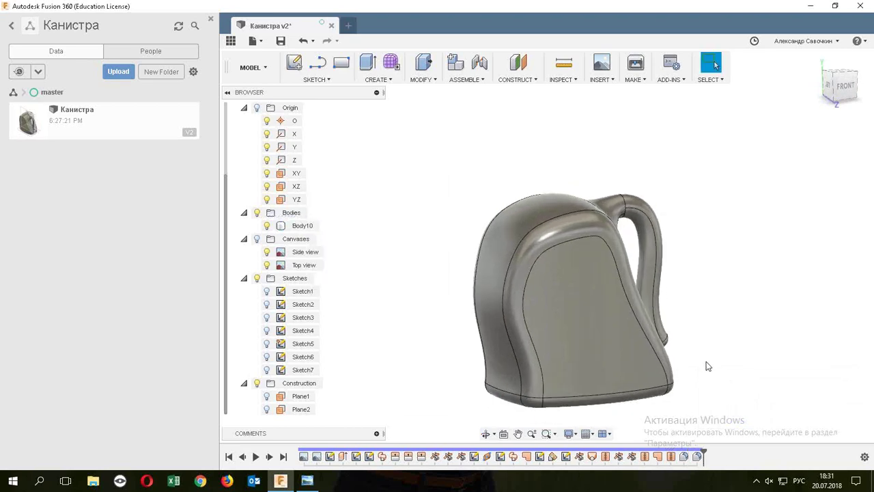
pyautogui.moveTo(706, 366)
pyautogui.keyDown('shift'); pyautogui.mouseDown(button='middle')
pyautogui.moveTo(657, 323)
pyautogui.moveTo(663, 361)
pyautogui.mouseUp(button='middle'); pyautogui.keyUp('shift')
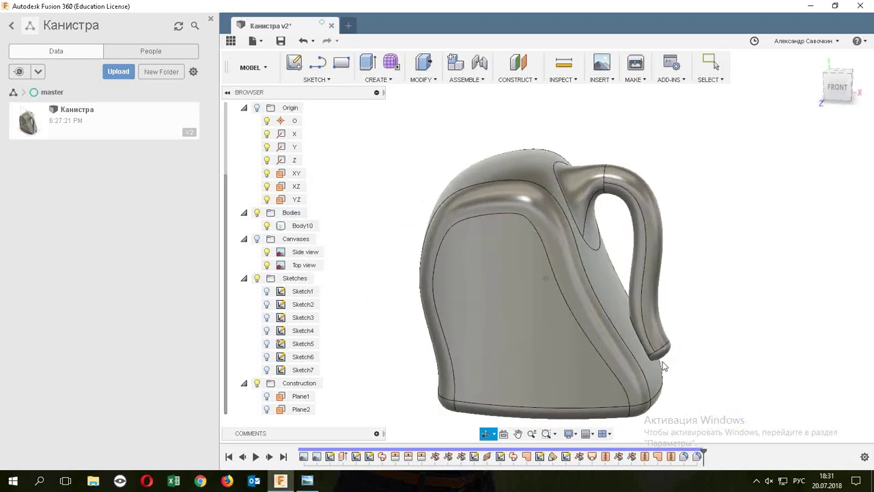
pyautogui.scroll(3, 656, 363)
pyautogui.scroll(2, 644, 348)
pyautogui.scroll(2, 638, 344)
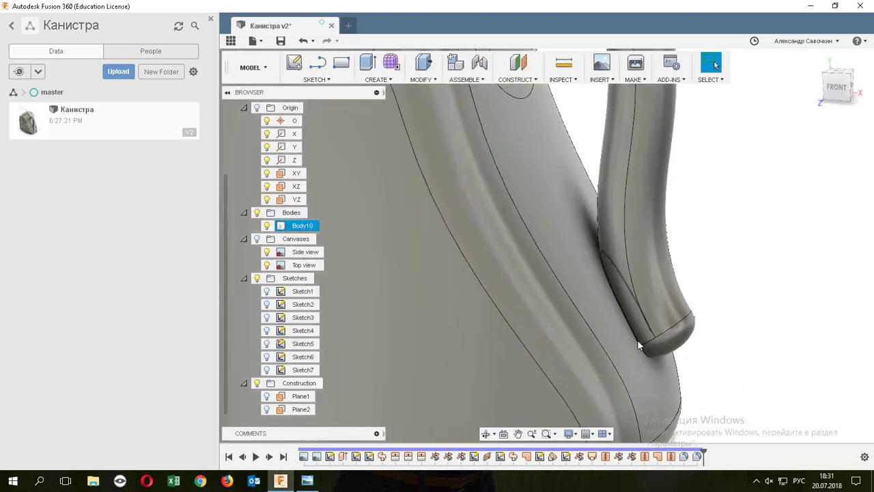
# Fillet the edge where the handle's lower end meets the body at 10 mm.
pyautogui.click(431, 80)
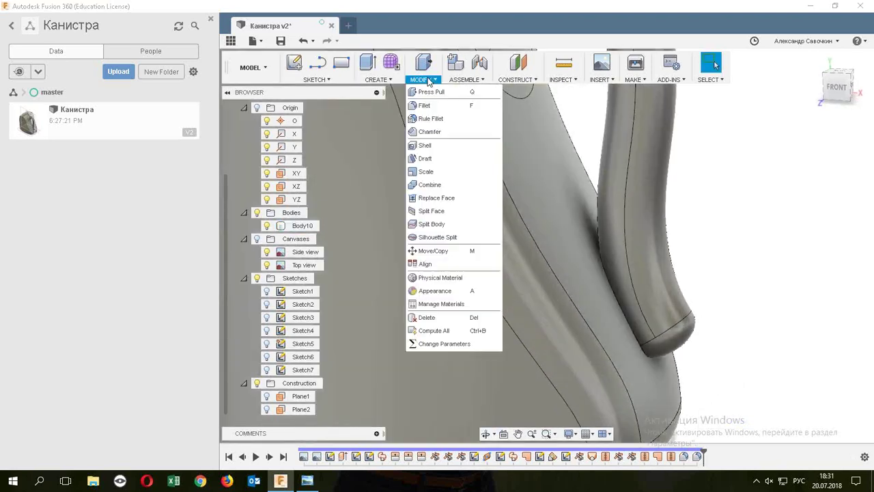
pyautogui.click(437, 105)
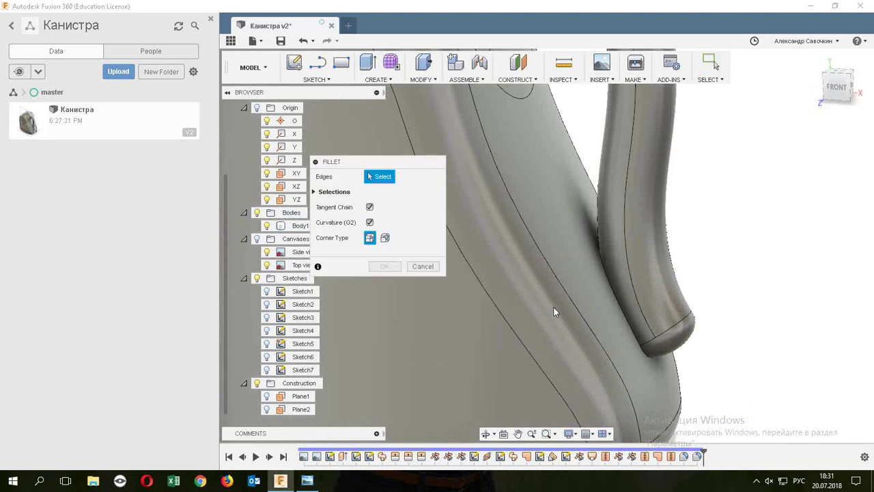
pyautogui.click(618, 301)
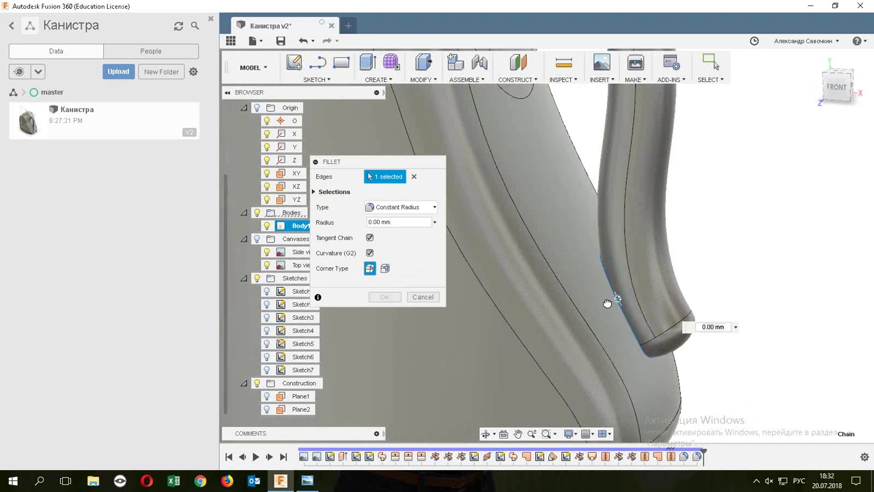
pyautogui.write('47.5')
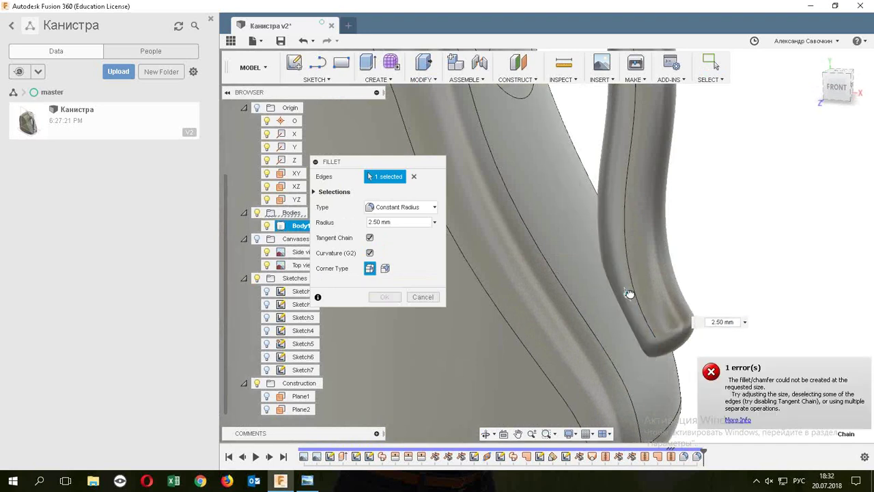
pyautogui.moveTo(617, 297); pyautogui.dragTo(604, 301)
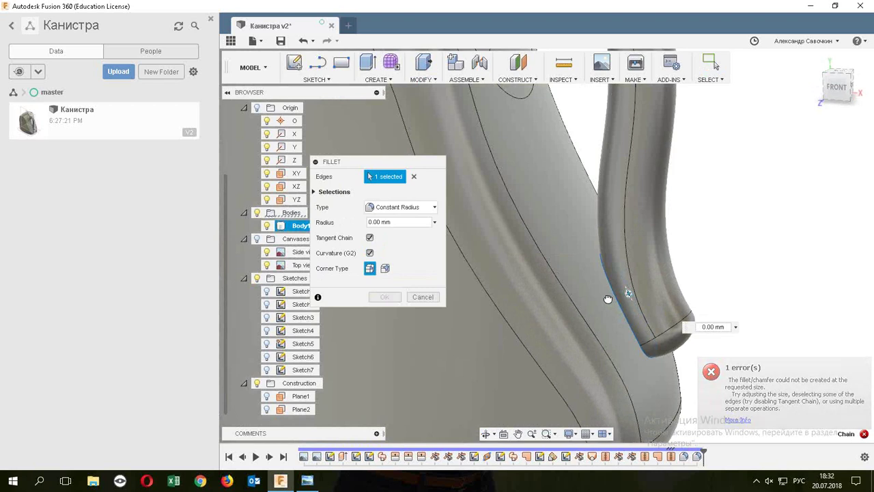
pyautogui.moveTo(409, 222); pyautogui.dragTo(369, 232)
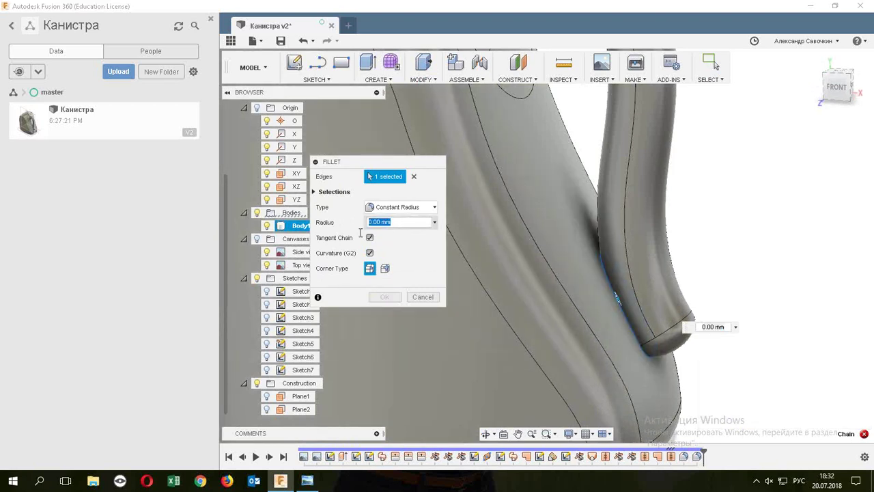
pyautogui.write('10')
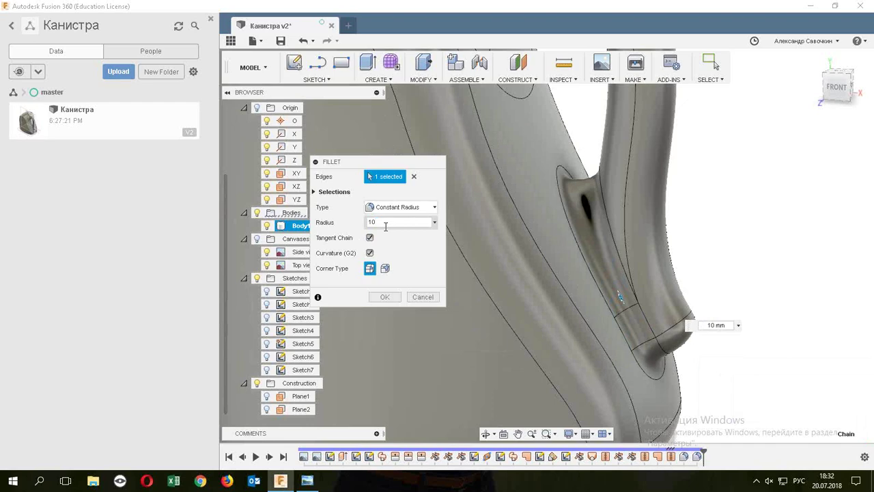
pyautogui.click(389, 297)
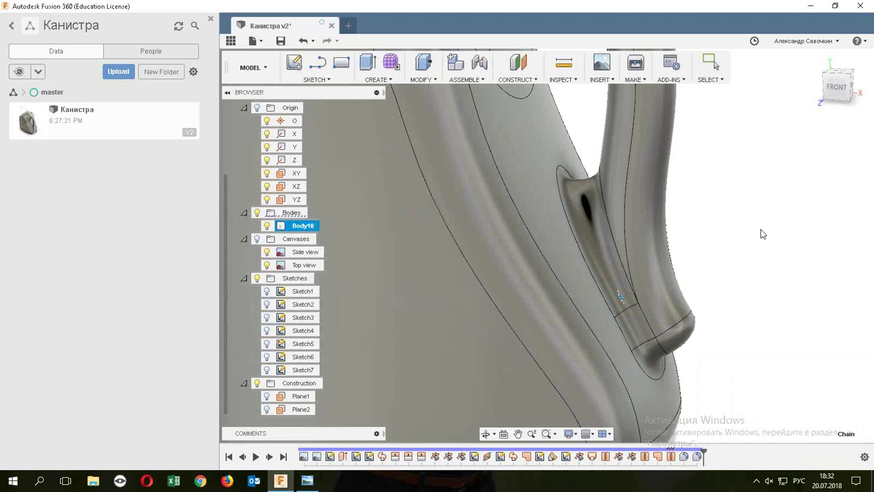
pyautogui.scroll(-5, 762, 233)
pyautogui.scroll(-3, 768, 221)
pyautogui.keyDown('shift'); pyautogui.moveTo(769, 220); pyautogui.dragTo(785, 220, button='middle'); pyautogui.keyUp('shift')
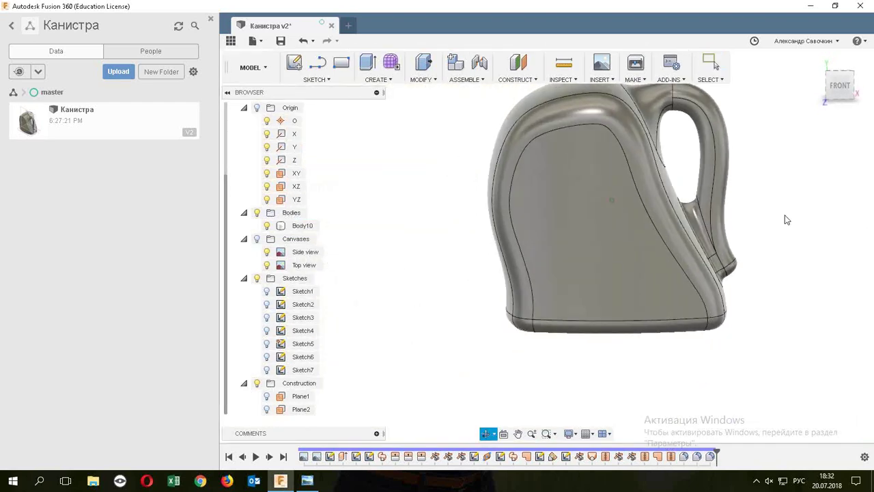
# Save a new version of the design.
pyautogui.hotkey('ctrl', 's')
pyautogui.click(440, 251)
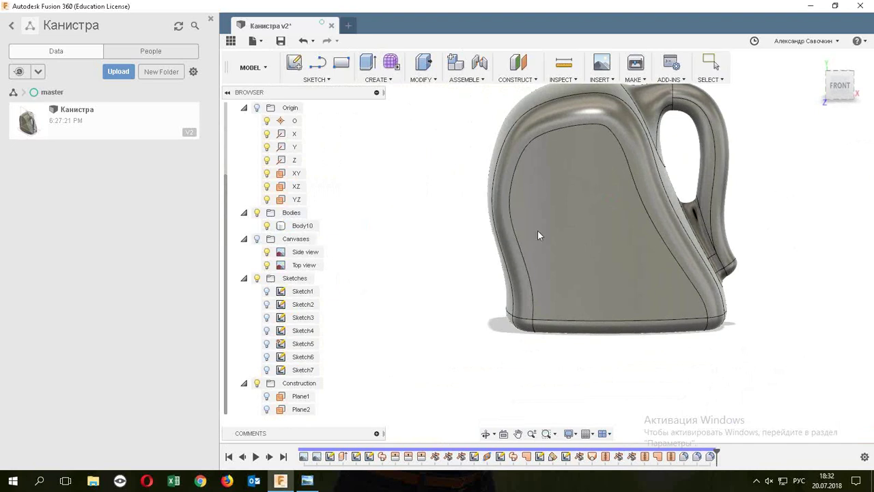
pyautogui.moveTo(763, 161); pyautogui.dragTo(716, 203, button='middle')
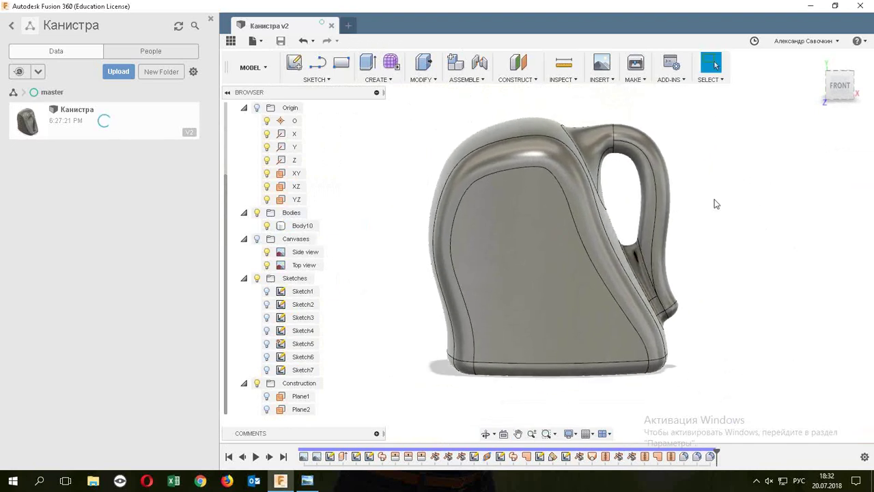
# Apply a curvature map analysis to the canister body and orbit to inspect it.
pyautogui.click(562, 80)
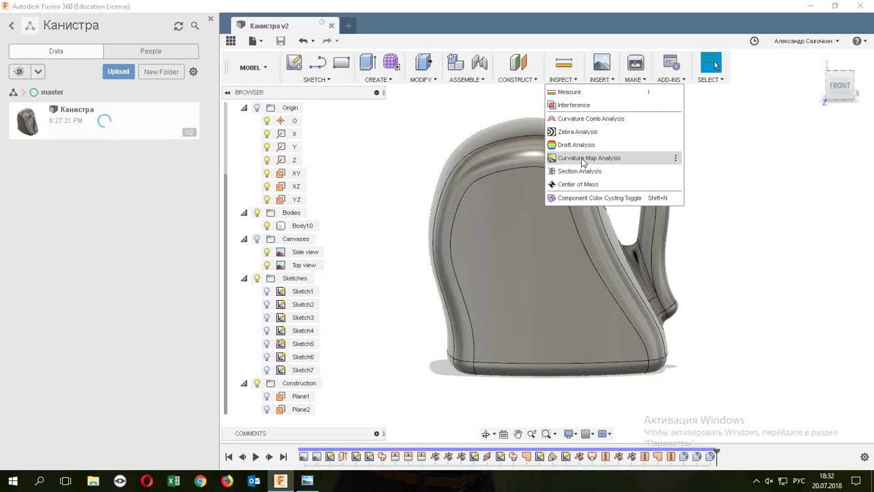
pyautogui.click(584, 158)
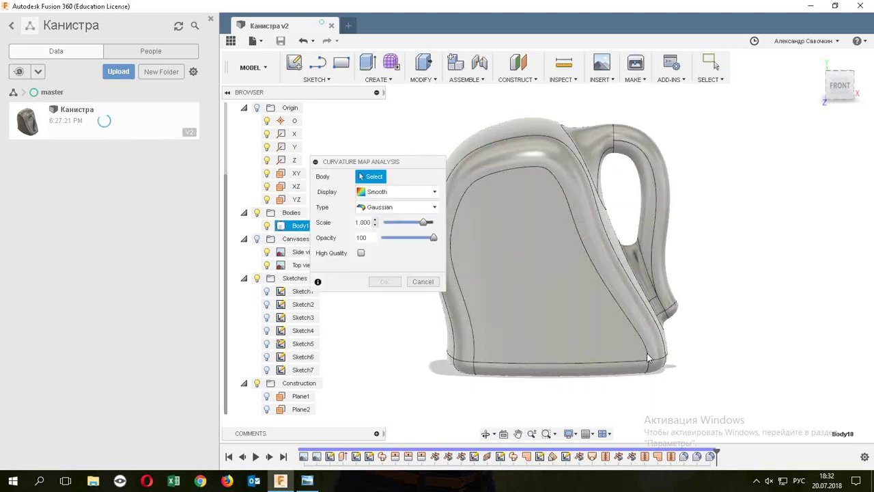
pyautogui.click(645, 316)
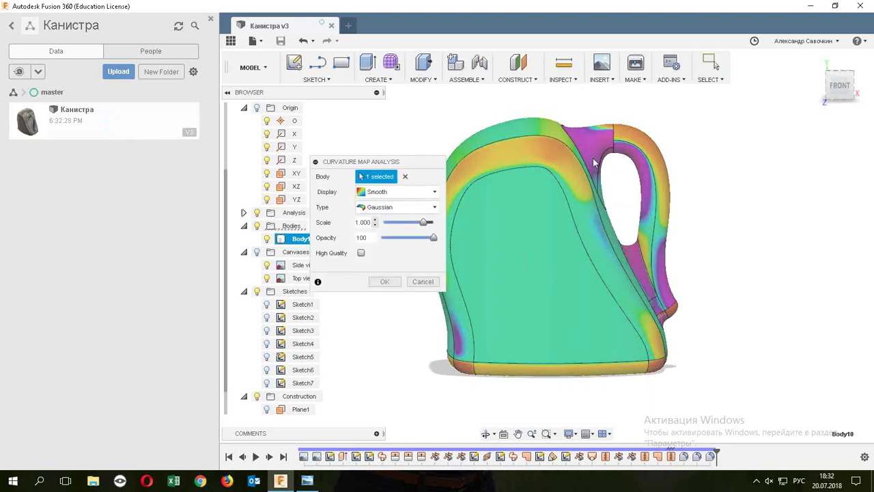
pyautogui.scroll(5, 586, 132)
pyautogui.moveTo(514, 157)
pyautogui.keyDown('shift'); pyautogui.mouseDown(button='middle')
pyautogui.moveTo(551, 154)
pyautogui.moveTo(491, 211)
pyautogui.moveTo(454, 157)
pyautogui.moveTo(462, 166)
pyautogui.moveTo(558, 146)
pyautogui.moveTo(581, 155)
pyautogui.moveTo(532, 182)
pyautogui.moveTo(476, 170)
pyautogui.moveTo(460, 182)
pyautogui.moveTo(489, 176)
pyautogui.moveTo(652, 266)
pyautogui.mouseUp(button='middle'); pyautogui.keyUp('shift')
pyautogui.scroll(-3, 652, 266)
pyautogui.scroll(3, 652, 204)
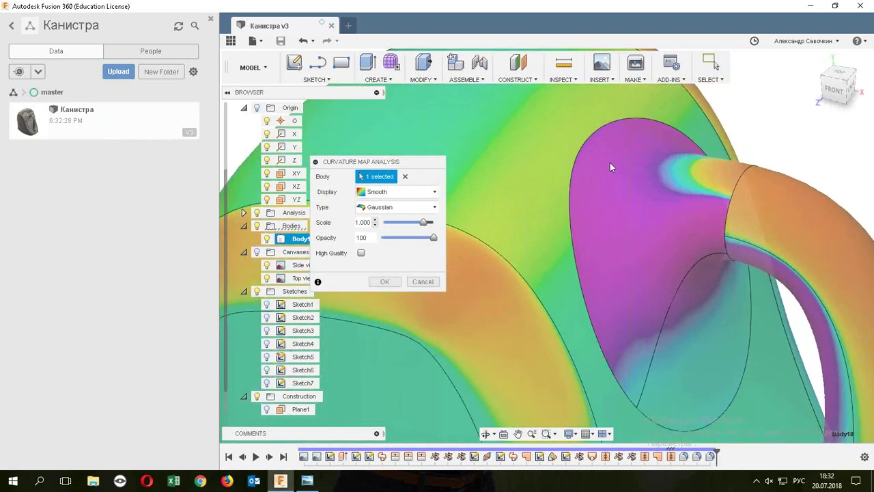
pyautogui.scroll(-2, 579, 202)
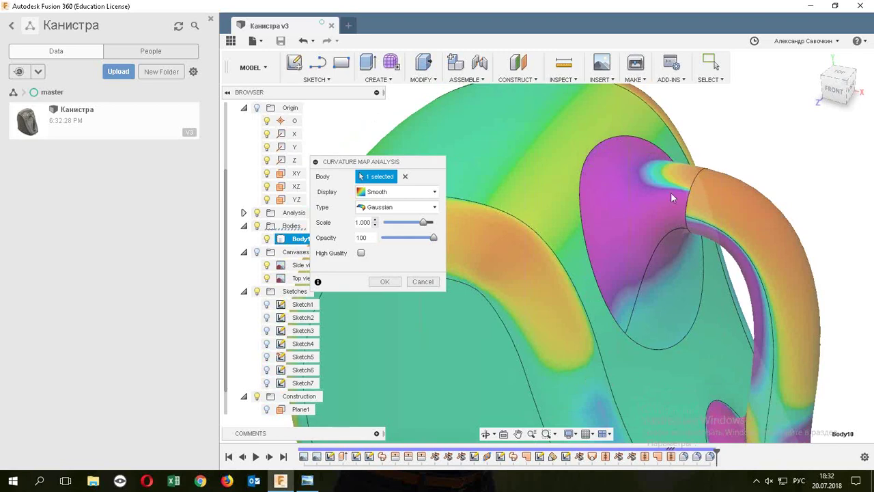
pyautogui.moveTo(493, 144)
pyautogui.keyDown('shift'); pyautogui.mouseDown(button='middle')
pyautogui.moveTo(545, 257)
pyautogui.moveTo(646, 329)
pyautogui.moveTo(692, 313)
pyautogui.mouseUp(button='middle'); pyautogui.keyUp('shift')
pyautogui.scroll(5, 695, 320)
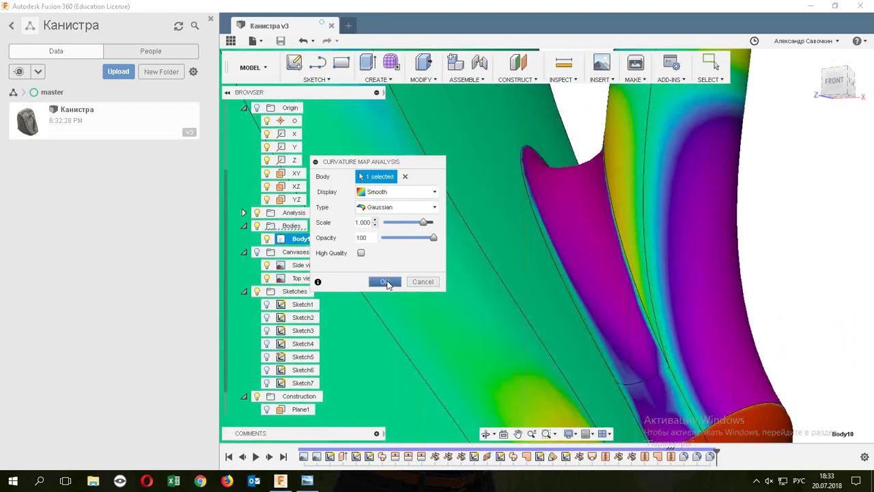
# Accept the curvature map, fit the view, and expand Analysis to show CurvatureMap1.
pyautogui.click(384, 281)
pyautogui.click(751, 234)
pyautogui.press('F6')
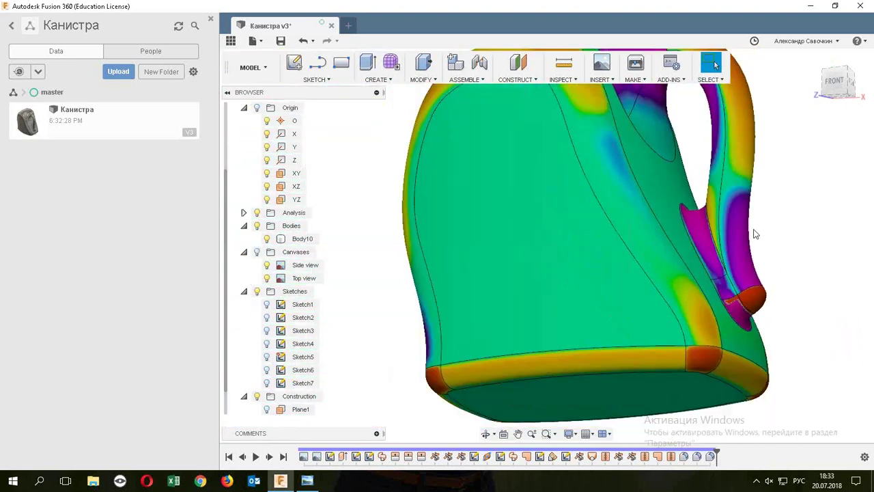
pyautogui.click(243, 212)
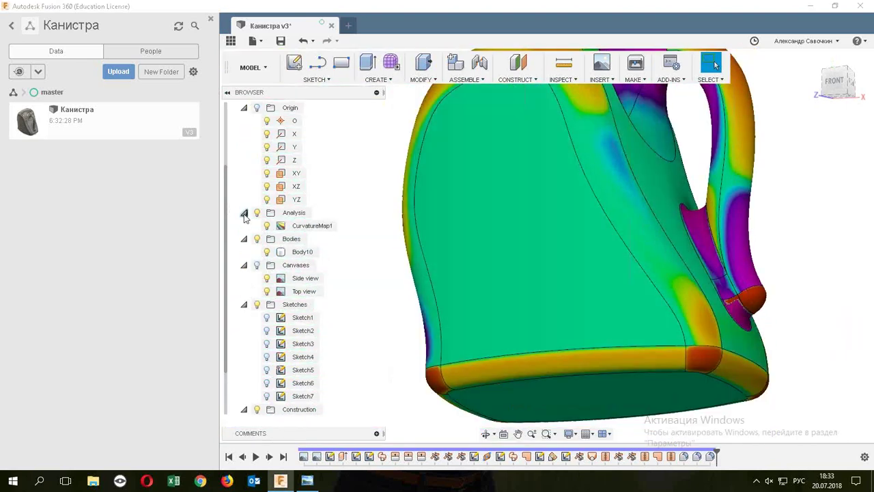
# Hide CurvatureMap1 and apply a zebra analysis to the canister body.
pyautogui.click(266, 225)
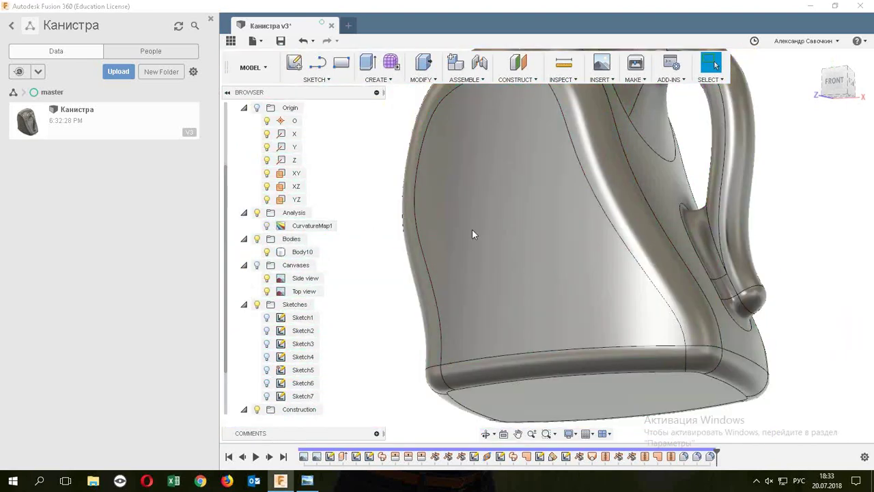
pyautogui.click(561, 79)
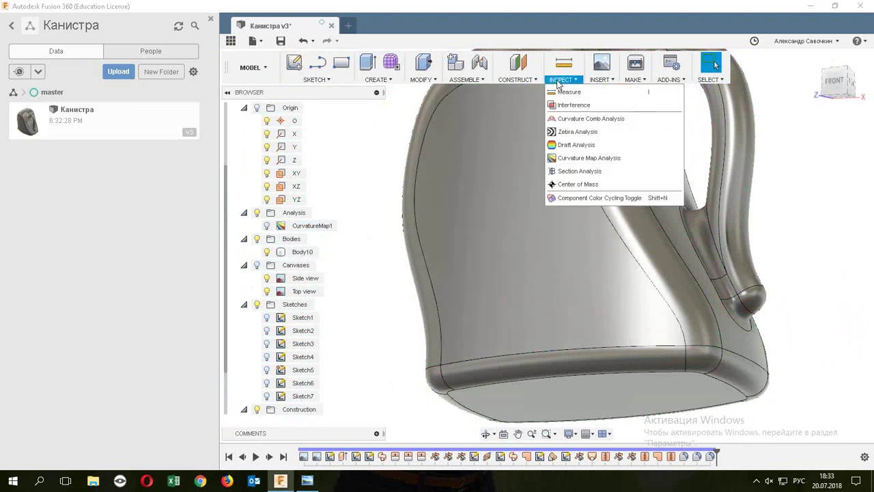
pyautogui.click(572, 136)
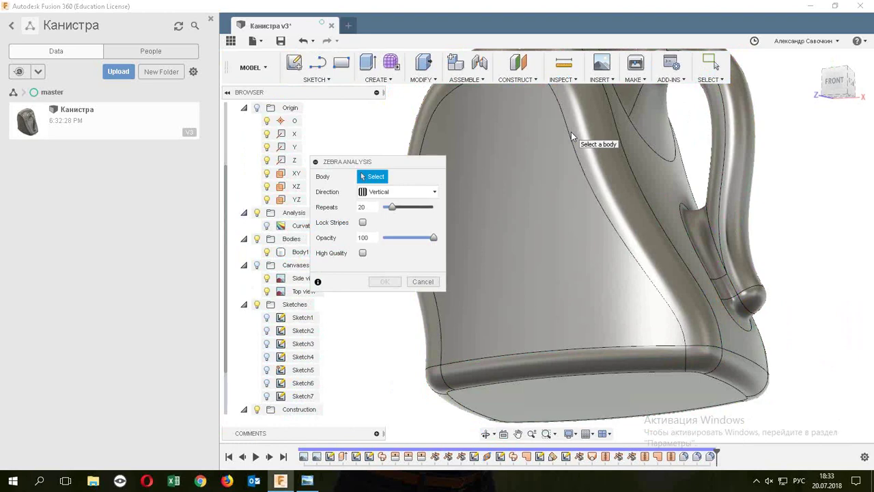
pyautogui.click(556, 166)
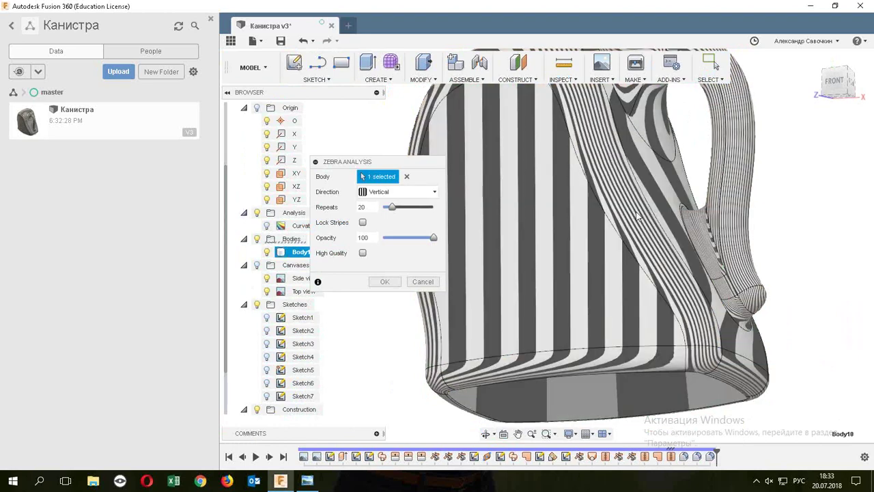
# Orbit and zoom to inspect the zebra stripes, then open the Direction options.
pyautogui.scroll(-2, 638, 212)
pyautogui.keyDown('shift'); pyautogui.moveTo(639, 210); pyautogui.dragTo(676, 323, button='middle'); pyautogui.keyUp('shift')
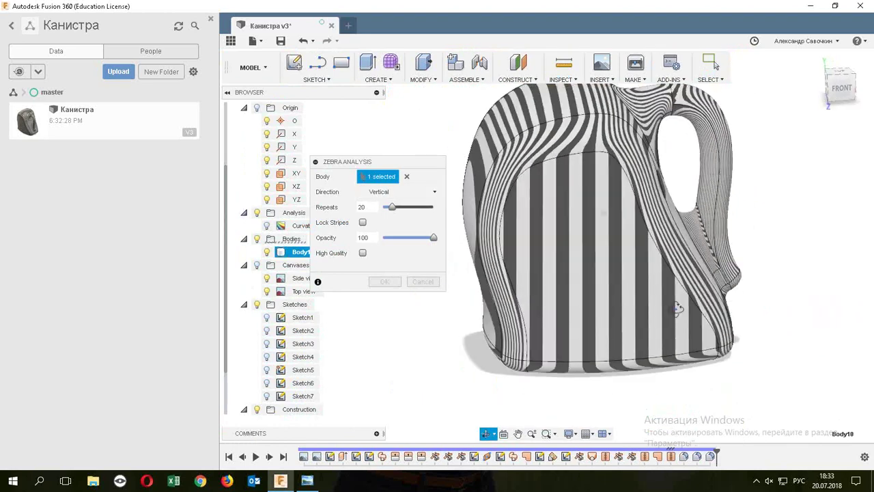
pyautogui.scroll(2, 676, 323)
pyautogui.scroll(2, 648, 273)
pyautogui.scroll(2, 615, 225)
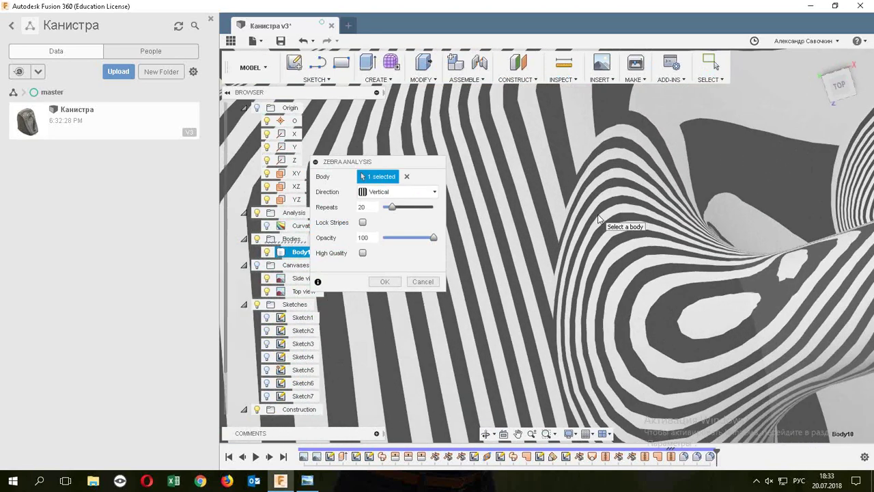
pyautogui.scroll(2, 585, 181)
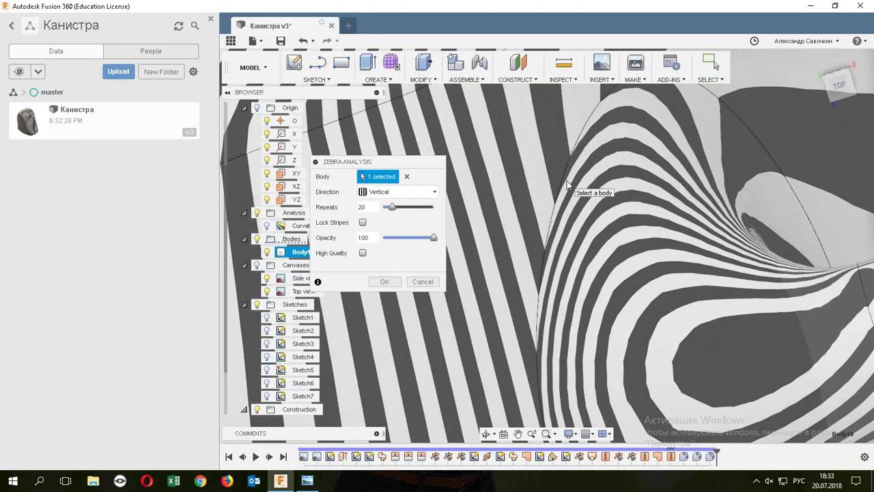
pyautogui.moveTo(551, 187)
pyautogui.keyDown('shift'); pyautogui.mouseDown(button='middle')
pyautogui.moveTo(743, 314)
pyautogui.moveTo(657, 191)
pyautogui.mouseUp(button='middle'); pyautogui.keyUp('shift')
pyautogui.scroll(-3, 667, 274)
pyautogui.scroll(2, 720, 402)
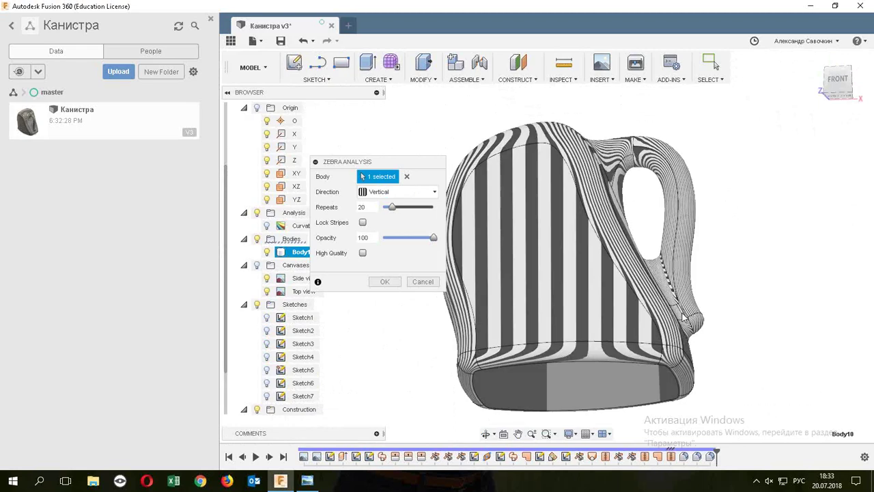
pyautogui.scroll(3, 683, 382)
pyautogui.scroll(2, 605, 340)
pyautogui.keyDown('shift'); pyautogui.moveTo(605, 334); pyautogui.dragTo(593, 356, button='middle'); pyautogui.keyUp('shift')
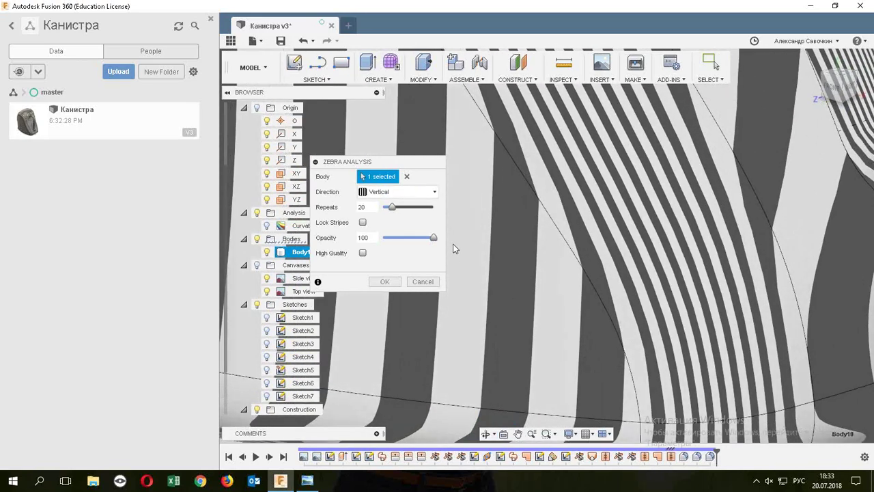
pyautogui.click(386, 193)
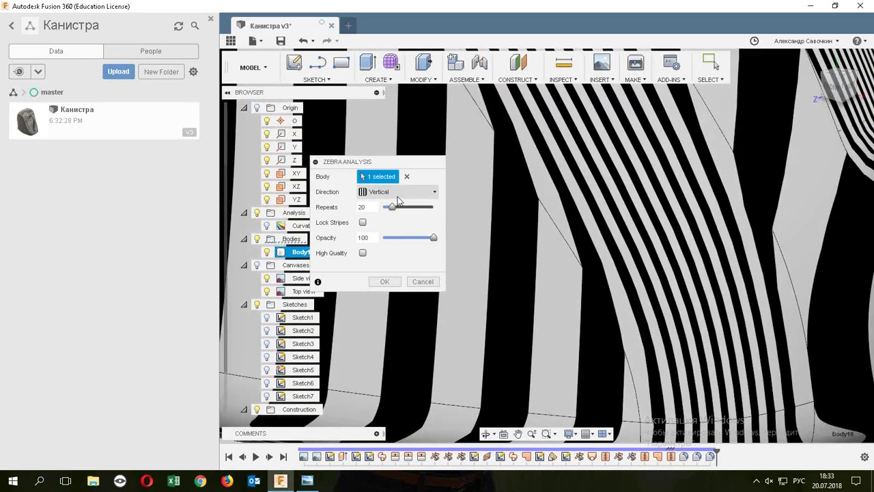
# Set the zebra stripes to run horizontally and orbit to check them.
pyautogui.click(390, 220)
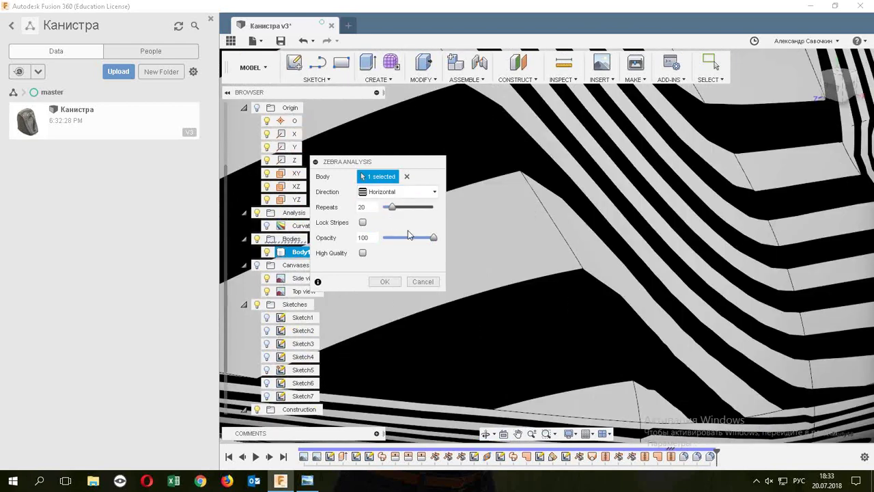
pyautogui.moveTo(408, 230)
pyautogui.keyDown('shift'); pyautogui.mouseDown(button='middle')
pyautogui.moveTo(602, 294)
pyautogui.moveTo(667, 217)
pyautogui.mouseUp(button='middle'); pyautogui.keyUp('shift')
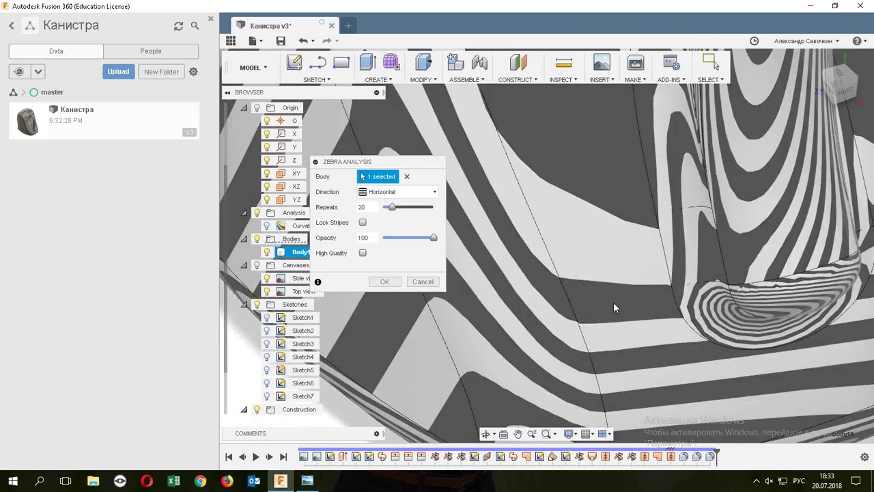
pyautogui.scroll(-3, 675, 281)
pyautogui.scroll(-3, 674, 281)
pyautogui.moveTo(675, 281)
pyautogui.keyDown('shift'); pyautogui.mouseDown(button='middle')
pyautogui.moveTo(786, 129)
pyautogui.moveTo(760, 221)
pyautogui.moveTo(735, 161)
pyautogui.moveTo(769, 220)
pyautogui.moveTo(800, 187)
pyautogui.mouseUp(button='middle'); pyautogui.keyUp('shift')
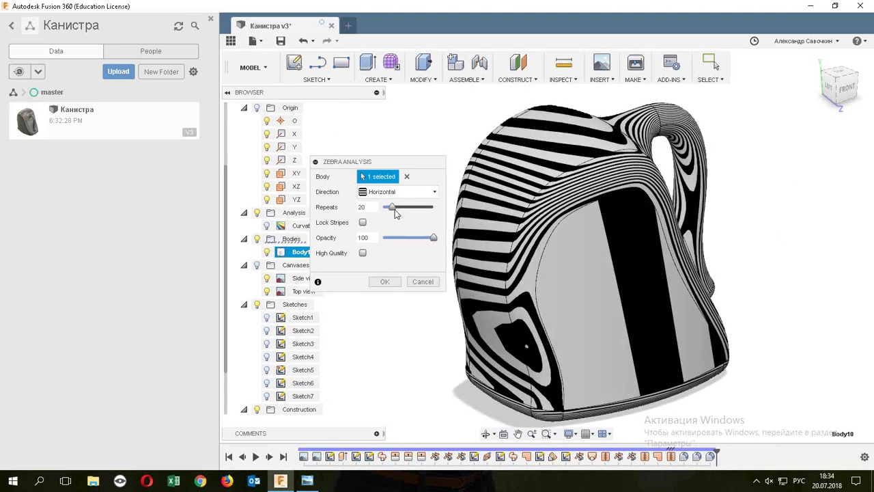
# Raise the zebra repeats to 27 and zoom and orbit to inspect the stripes.
pyautogui.moveTo(393, 213); pyautogui.dragTo(397, 212)
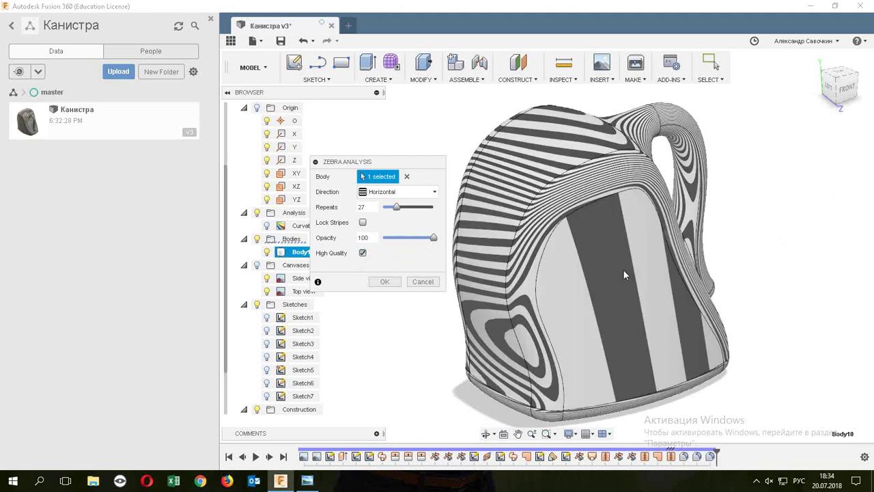
pyautogui.scroll(-2, 523, 273)
pyautogui.scroll(2, 525, 266)
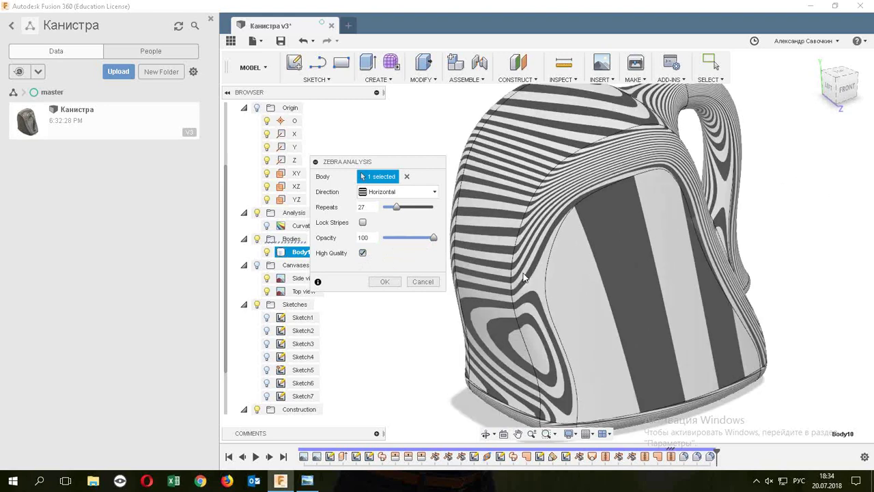
pyautogui.scroll(2, 527, 251)
pyautogui.scroll(2, 529, 250)
pyautogui.scroll(2, 536, 245)
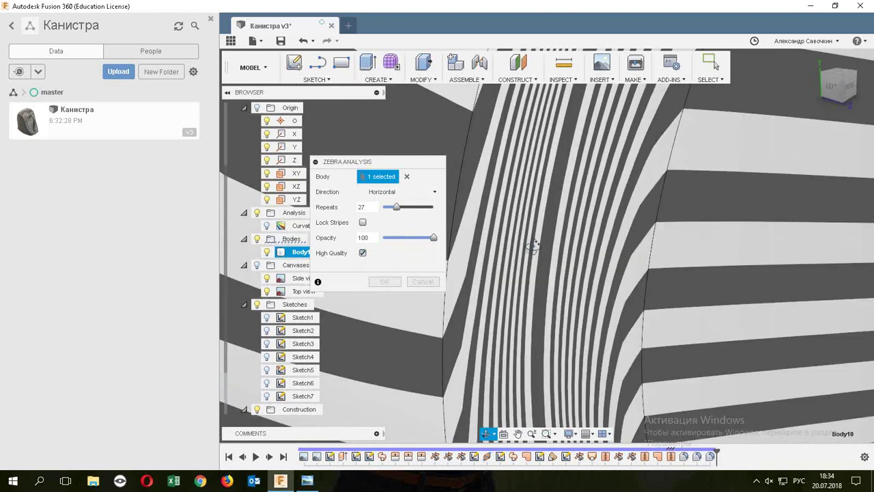
pyautogui.keyDown('shift'); pyautogui.moveTo(535, 243); pyautogui.dragTo(538, 252, button='middle'); pyautogui.keyUp('shift')
pyautogui.scroll(-5, 538, 251)
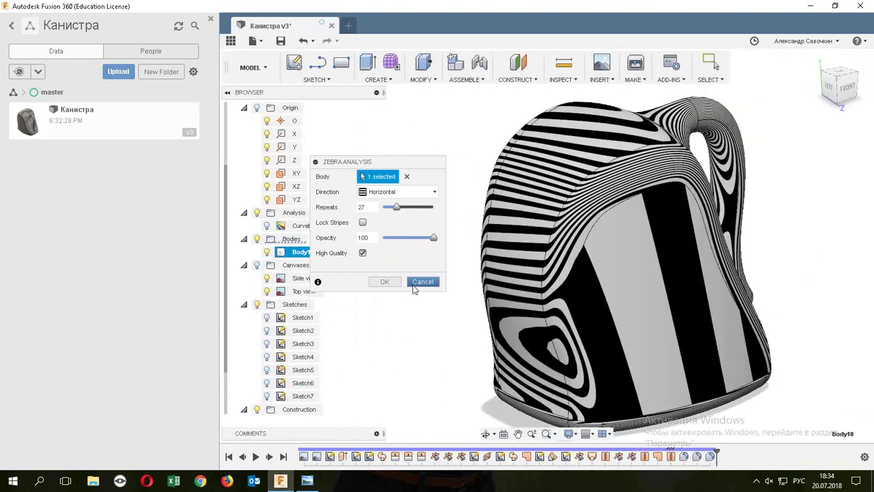
# Dismiss the zebra analysis, view the canister from the front, and select the XY plane.
pyautogui.press('Escape')
pyautogui.moveTo(665, 223)
pyautogui.keyDown('shift'); pyautogui.mouseDown(button='middle')
pyautogui.moveTo(635, 235)
pyautogui.moveTo(729, 246)
pyautogui.mouseUp(button='middle'); pyautogui.keyUp('shift')
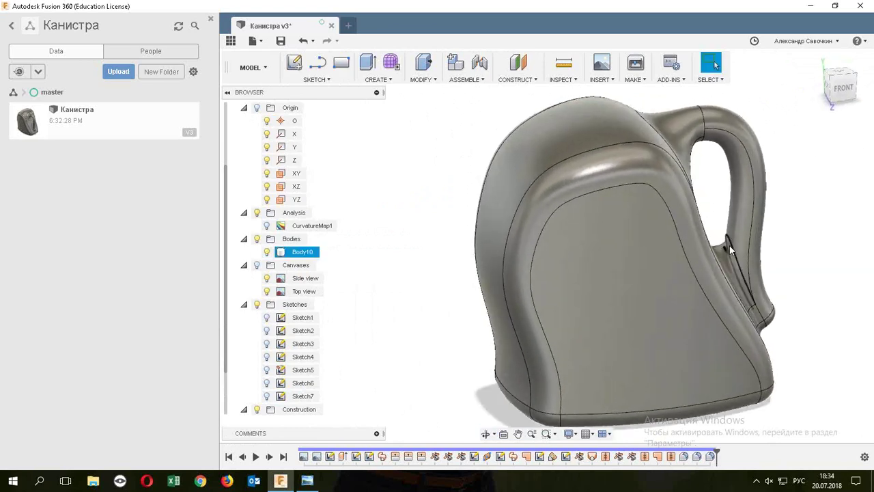
pyautogui.press('Escape')
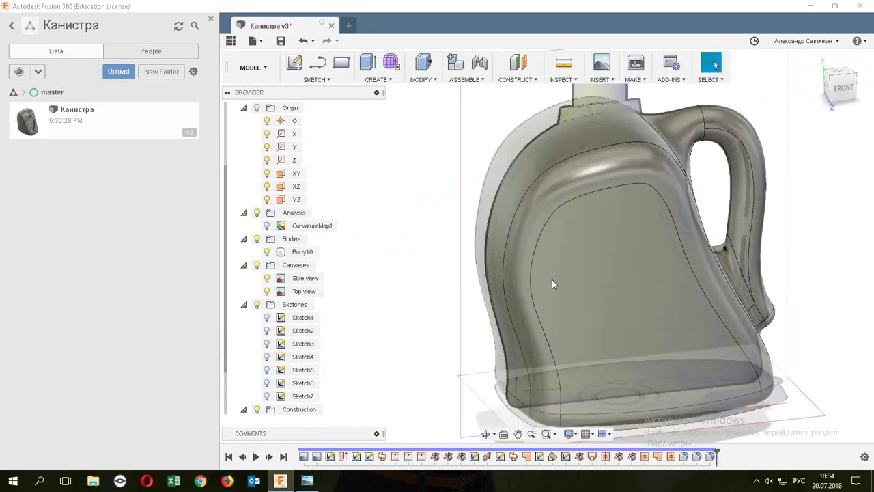
pyautogui.click(552, 280)
pyautogui.keyDown('shift'); pyautogui.moveTo(551, 279); pyautogui.dragTo(565, 263, button='middle'); pyautogui.keyUp('shift')
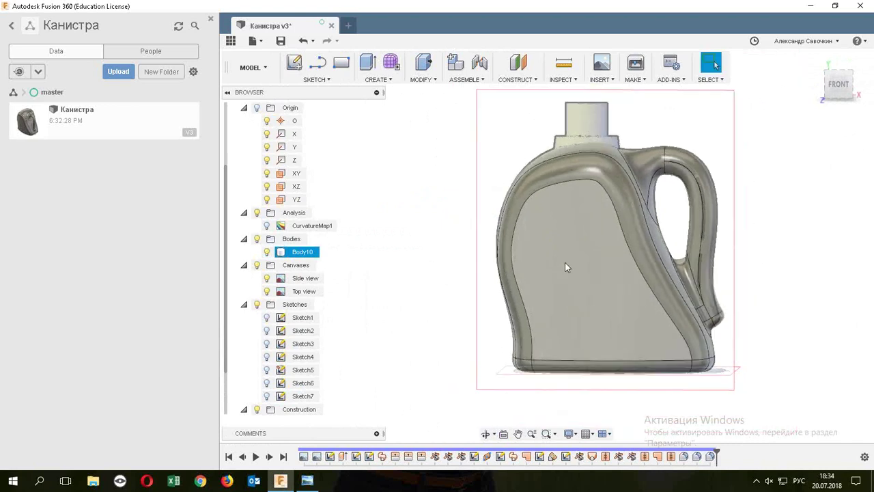
pyautogui.click(731, 167)
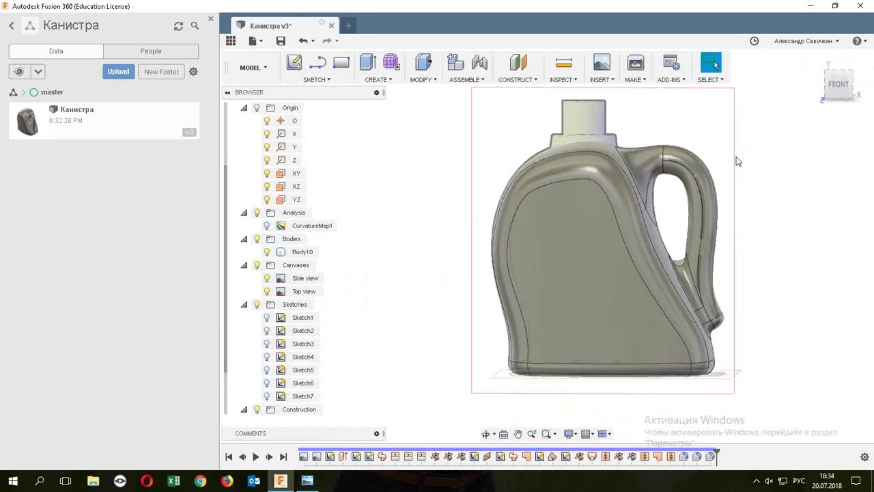
pyautogui.click(379, 79)
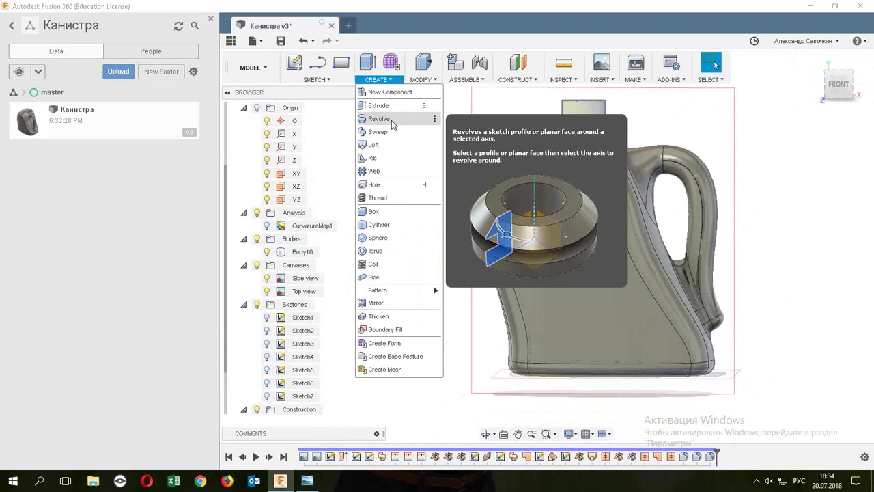
pyautogui.click(283, 174)
# Create a sketch on the XY plane and draw a vertical line down through the neck.
pyautogui.rightClick(285, 175)
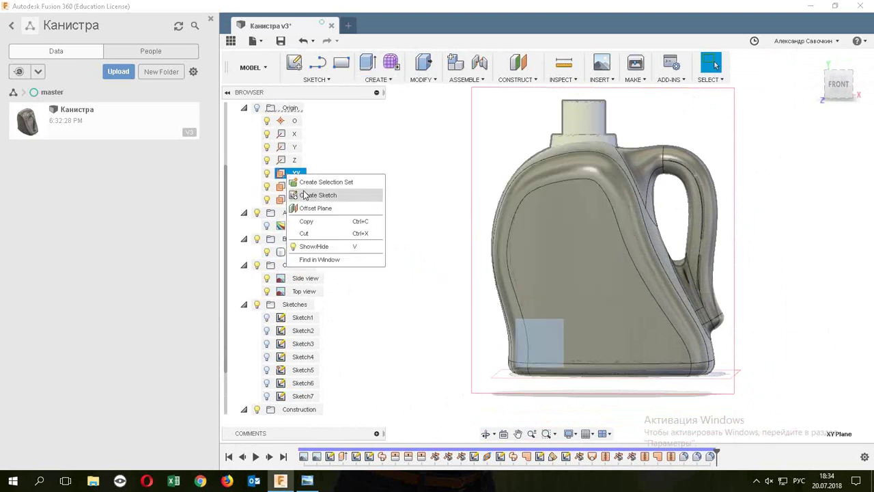
pyautogui.click(305, 195)
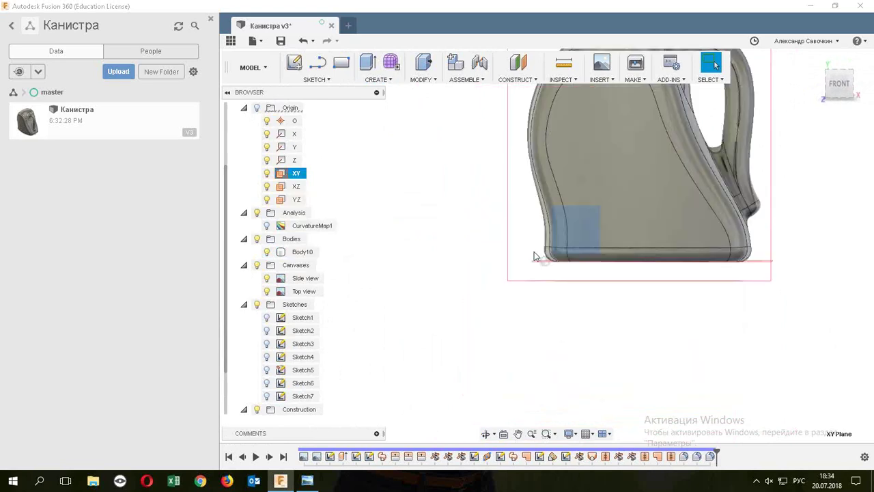
pyautogui.rightClick(724, 182)
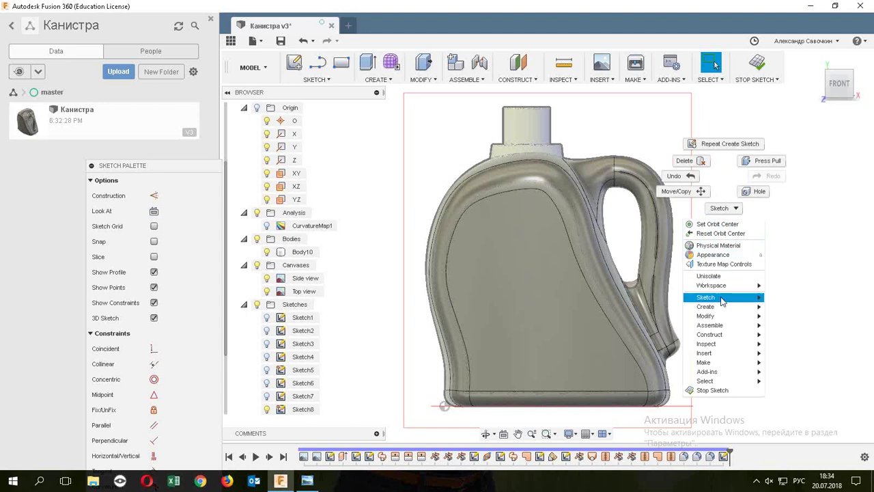
pyautogui.moveTo(706, 297)
pyautogui.click(782, 237)
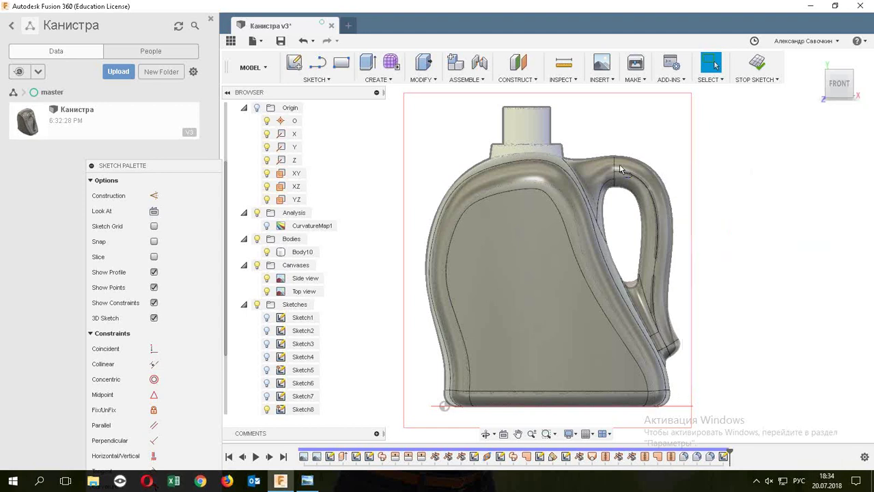
pyautogui.click(527, 101)
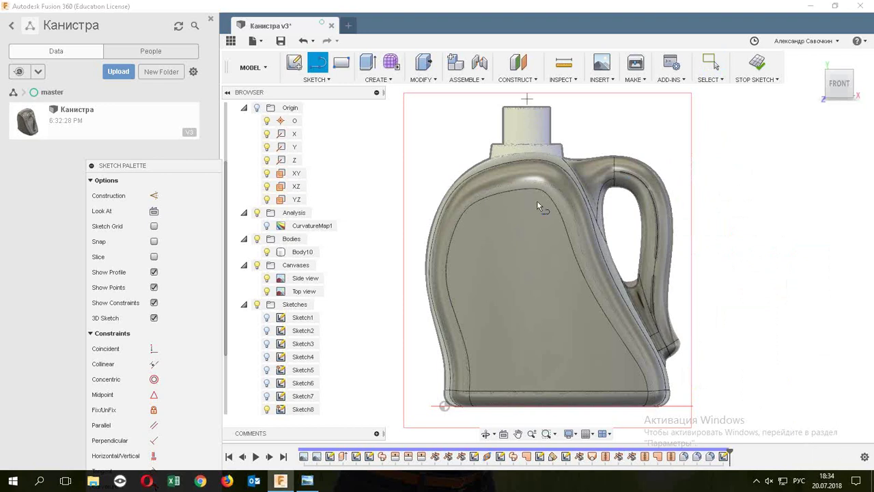
pyautogui.click(527, 235)
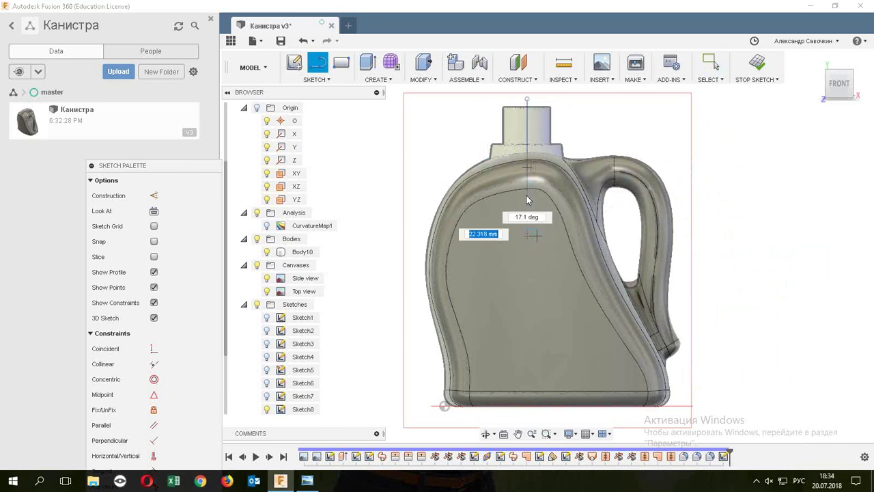
pyautogui.press('Escape')
# Convert the vertical line into a construction centreline.
pyautogui.rightClick(527, 135)
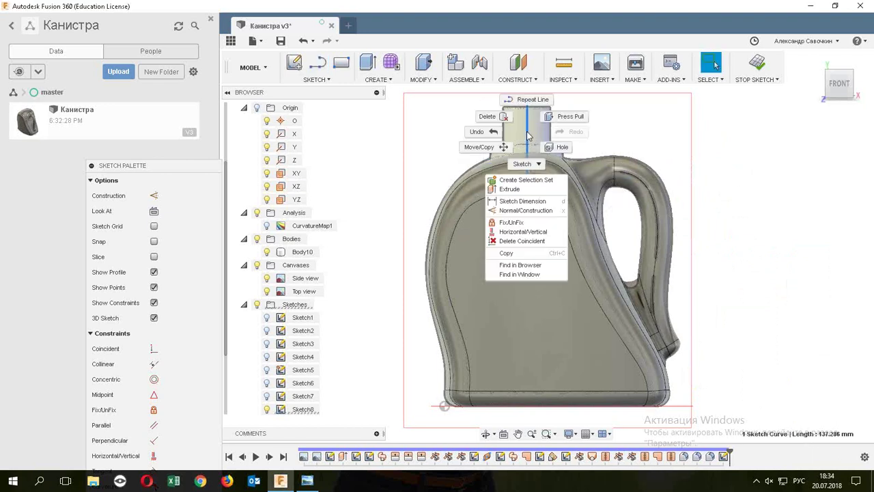
pyautogui.click(539, 211)
pyautogui.scroll(3, 519, 97)
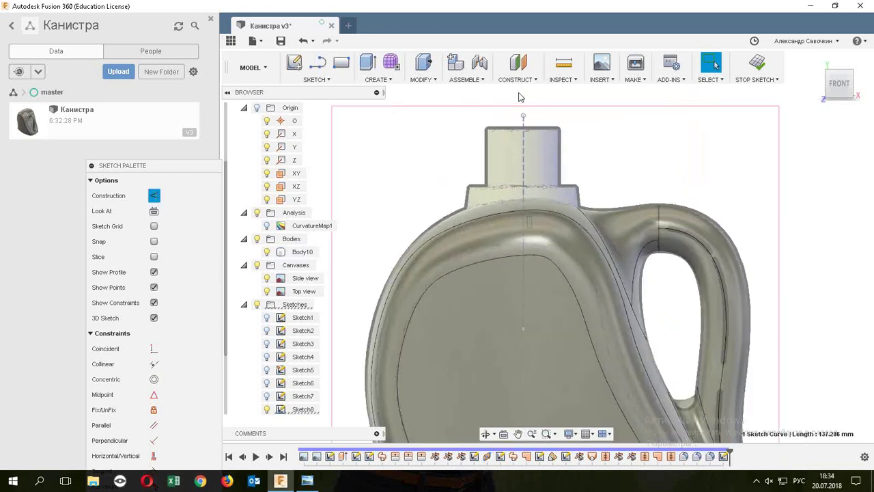
pyautogui.scroll(2, 519, 97)
# Reactivate the Line tool with construction mode turned off.
pyautogui.rightClick(518, 99)
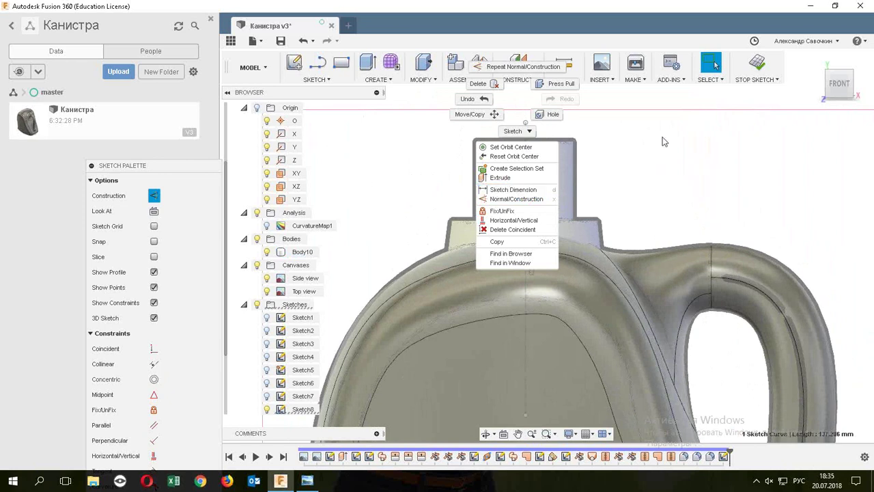
pyautogui.click(638, 95)
pyautogui.click(317, 63)
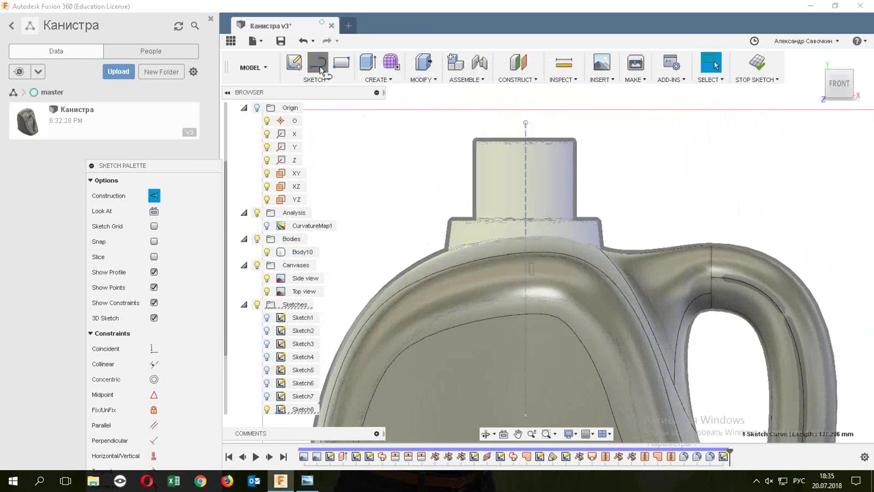
pyautogui.press('x')
# Trace the neck's top, side and shoulder lines left of the centreline.
pyautogui.click(525, 141)
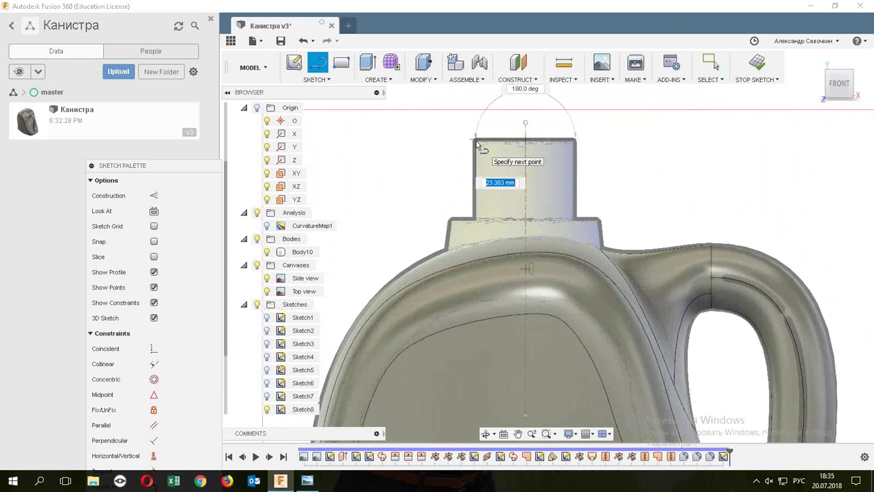
pyautogui.click(474, 141)
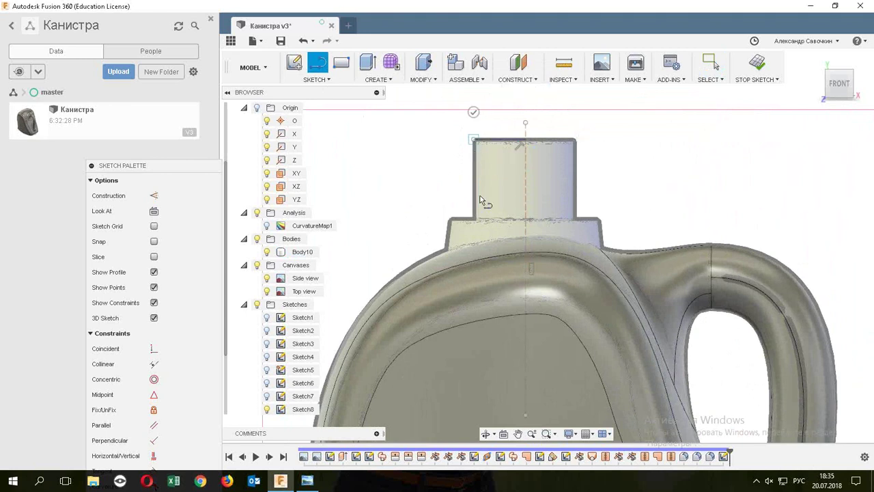
pyautogui.click(475, 220)
pyautogui.scroll(2, 450, 218)
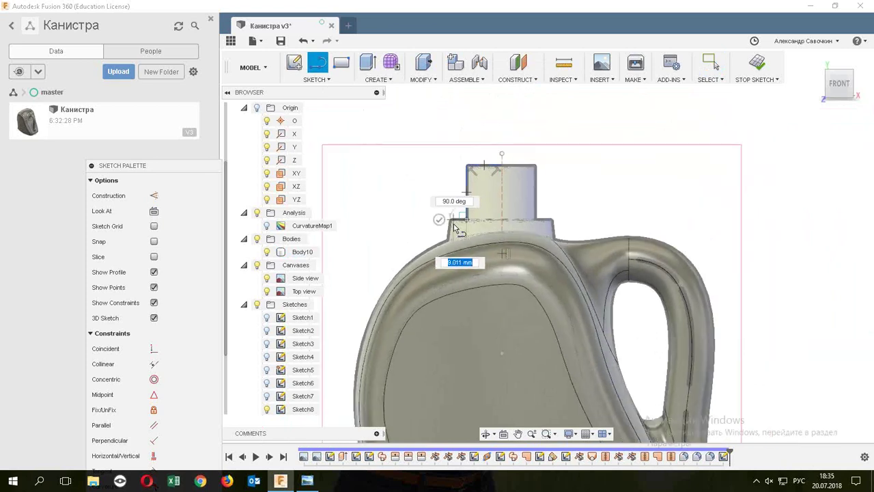
pyautogui.scroll(3, 447, 213)
pyautogui.scroll(3, 440, 201)
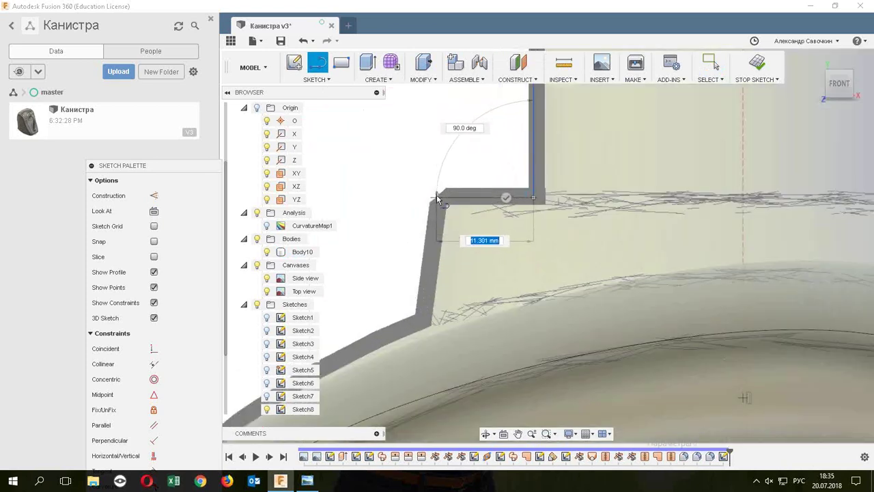
pyautogui.scroll(-5, 444, 226)
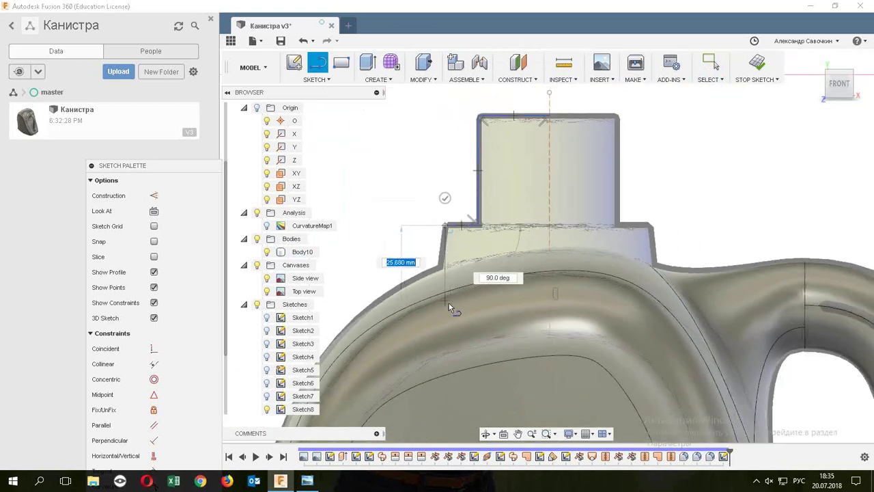
pyautogui.scroll(1, 427, 308)
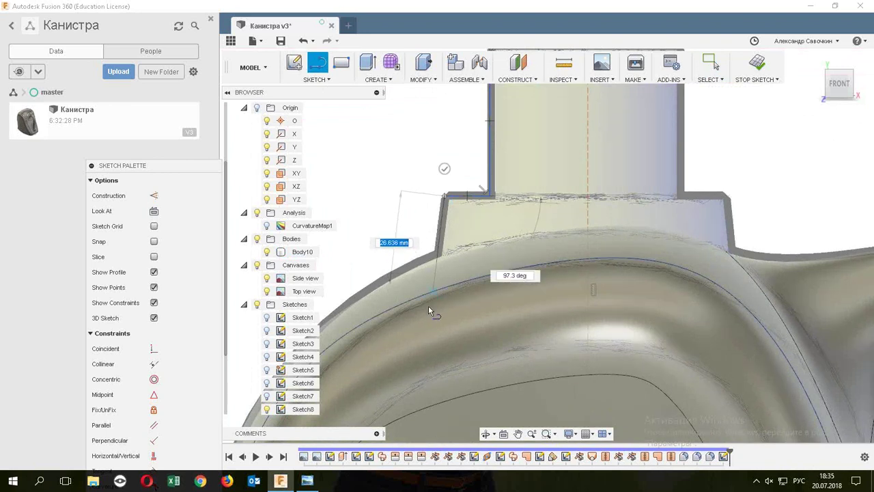
pyautogui.click(430, 316)
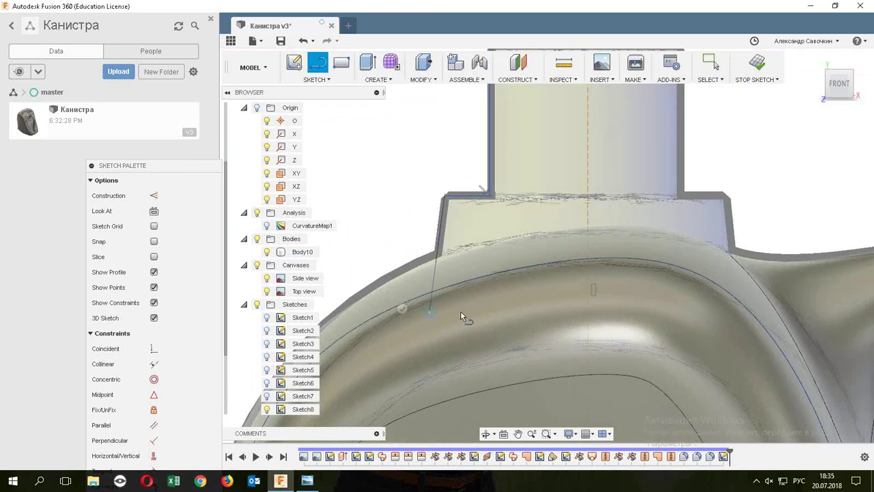
pyautogui.click(587, 309)
pyautogui.scroll(-5, 588, 309)
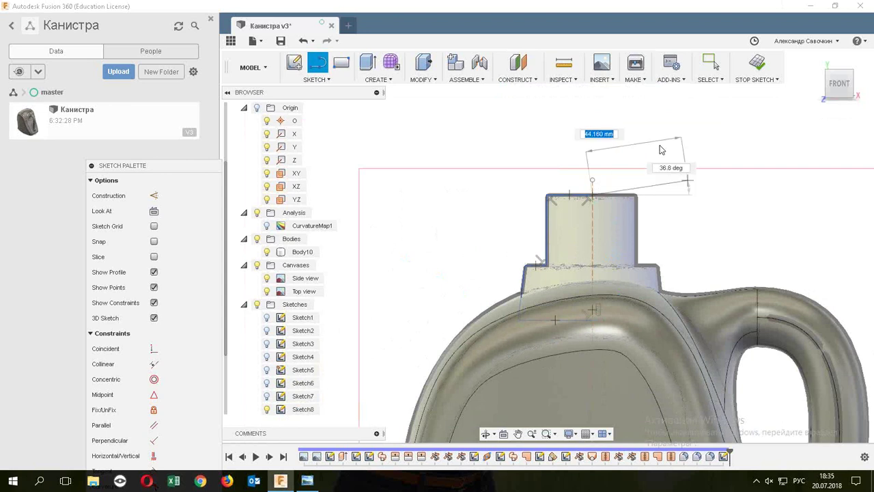
pyautogui.press('Escape')
# Start an extra line on the neck's top edge, then cancel it.
pyautogui.scroll(2, 608, 226)
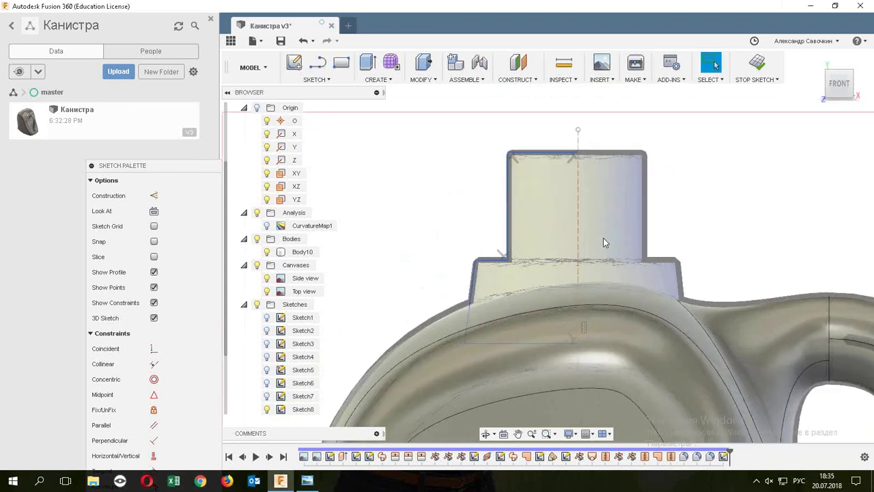
pyautogui.click(318, 62)
pyautogui.click(577, 155)
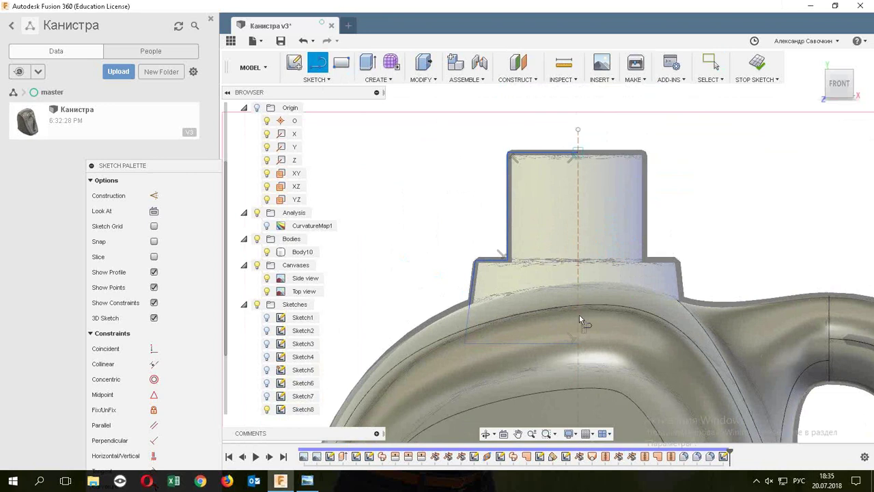
pyautogui.press('Escape')
pyautogui.press('Escape')
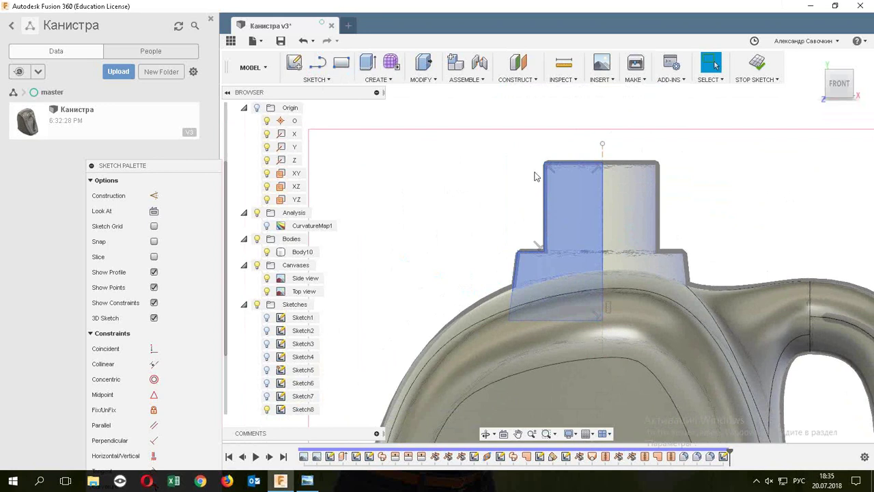
pyautogui.rightClick(504, 116)
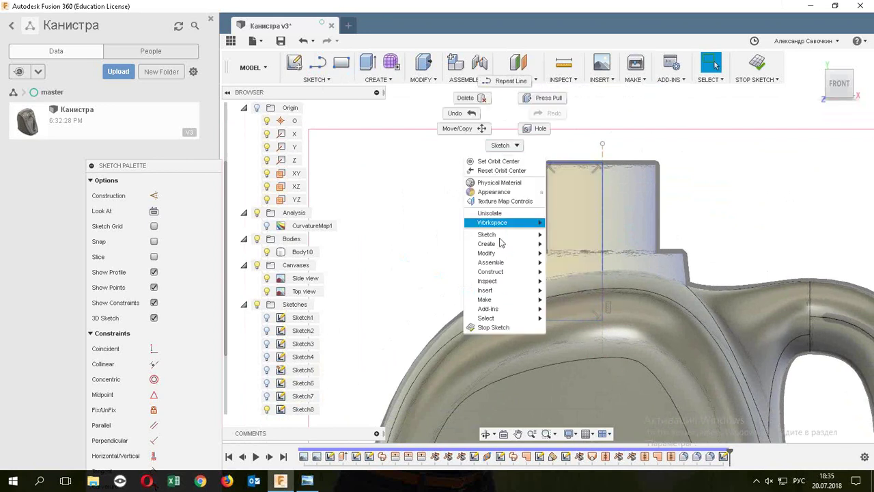
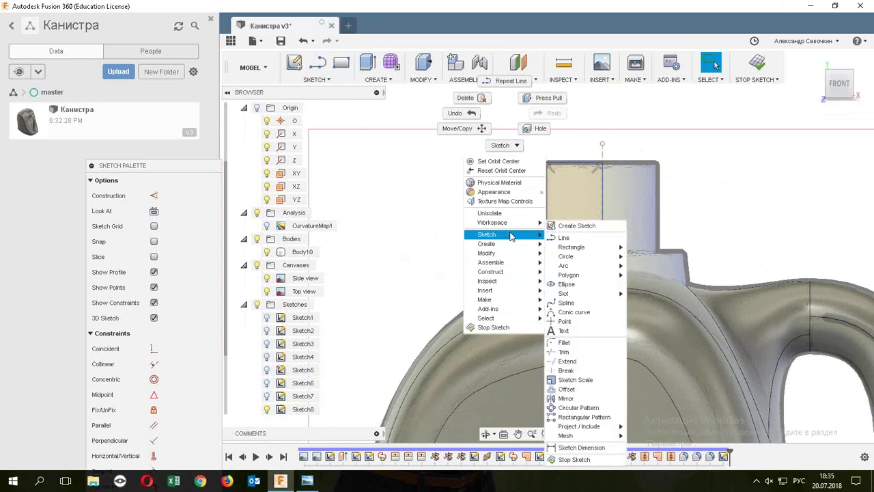
# Dimension the neck edge 25 mm and the shoulder corner 35 mm from the centre line.
pyautogui.click(581, 447)
pyautogui.click(545, 174)
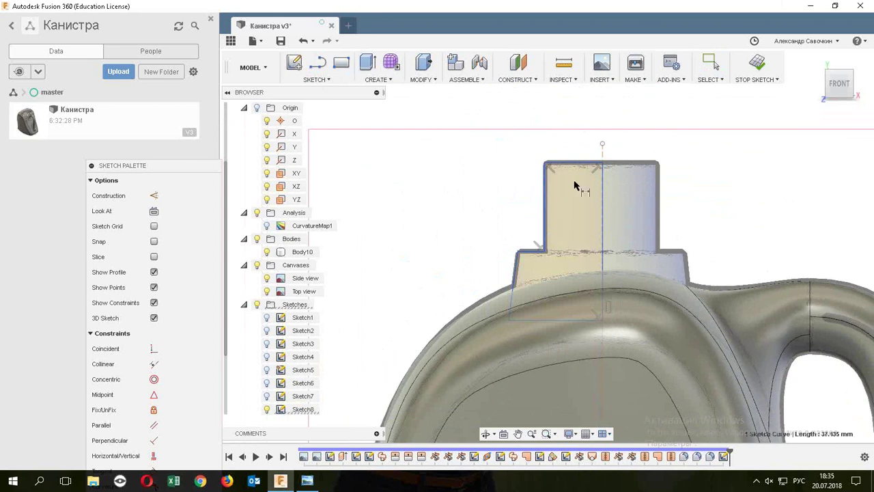
pyautogui.click(603, 151)
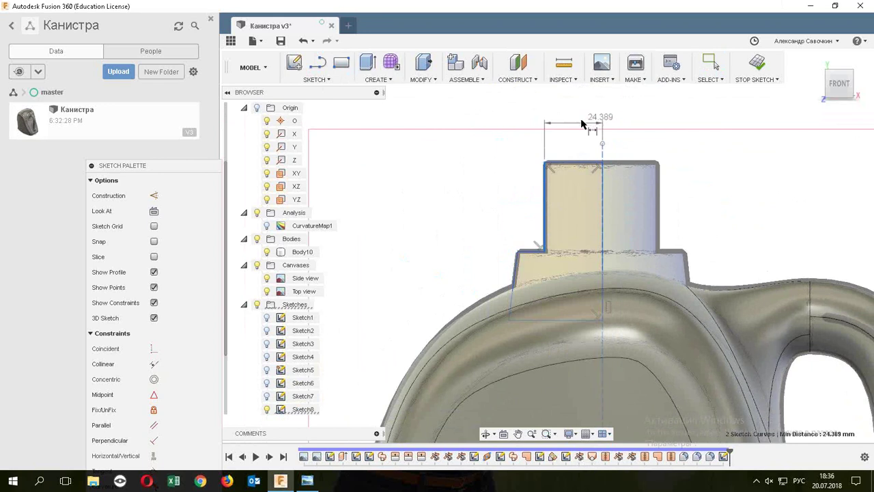
pyautogui.click(578, 124)
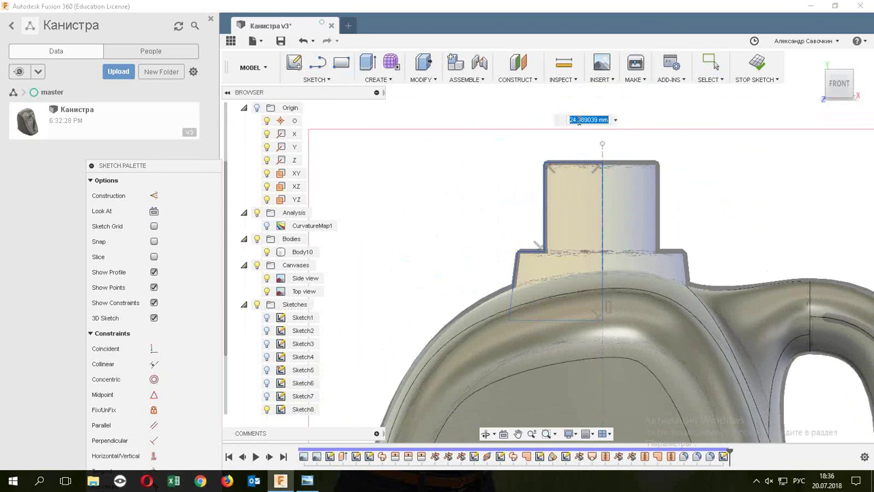
pyautogui.write('25')
pyautogui.press('Return')
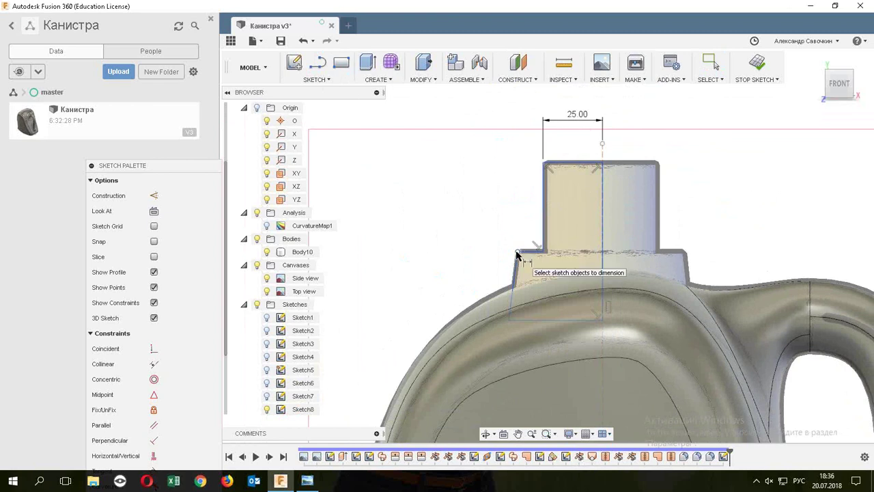
pyautogui.click(517, 253)
pyautogui.click(602, 240)
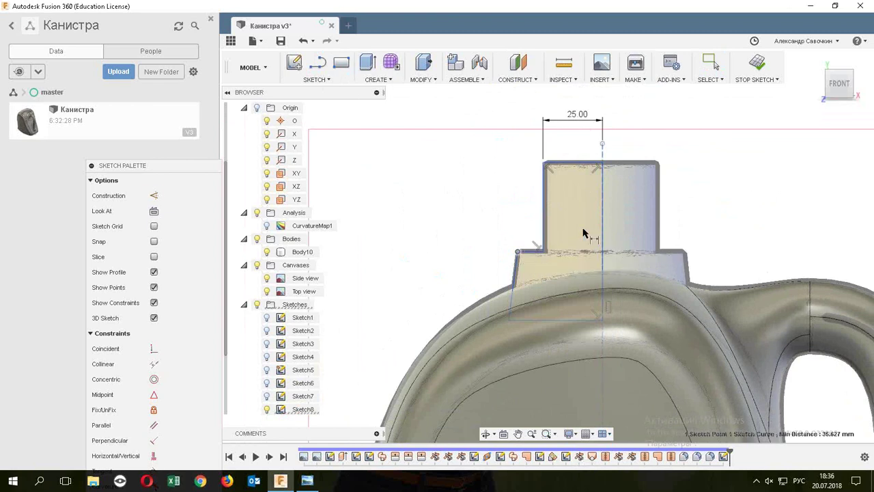
pyautogui.click(578, 221)
pyautogui.write('3')
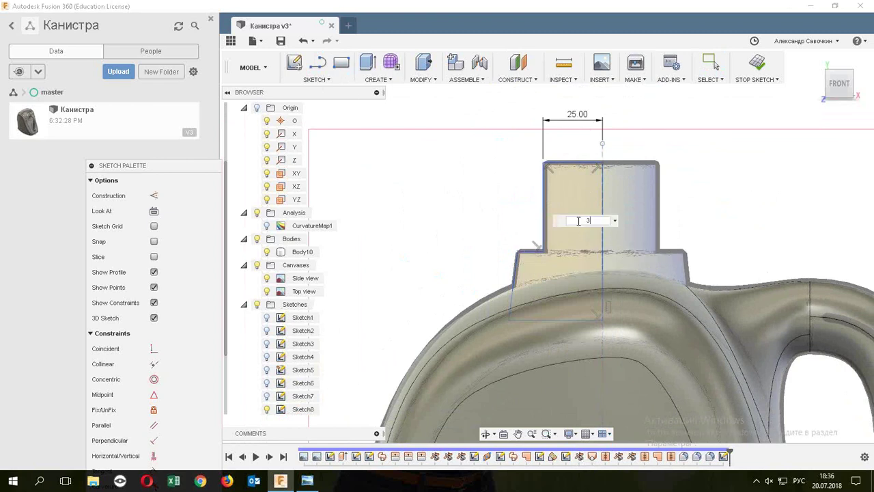
pyautogui.write('5')
pyautogui.press('Return')
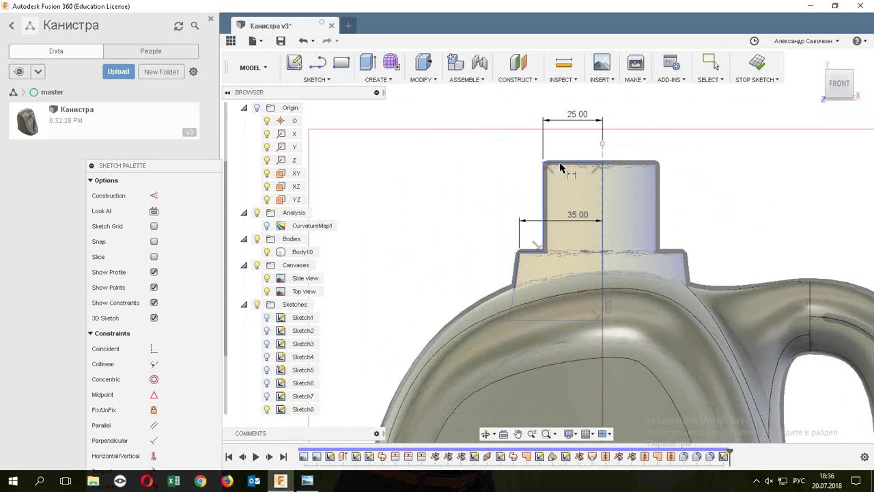
# Add the 300 mm overall height dimension from the neck top to the bottom corner.
pyautogui.click(561, 164)
pyautogui.scroll(-5, 559, 198)
pyautogui.scroll(-3, 556, 219)
pyautogui.scroll(3, 550, 259)
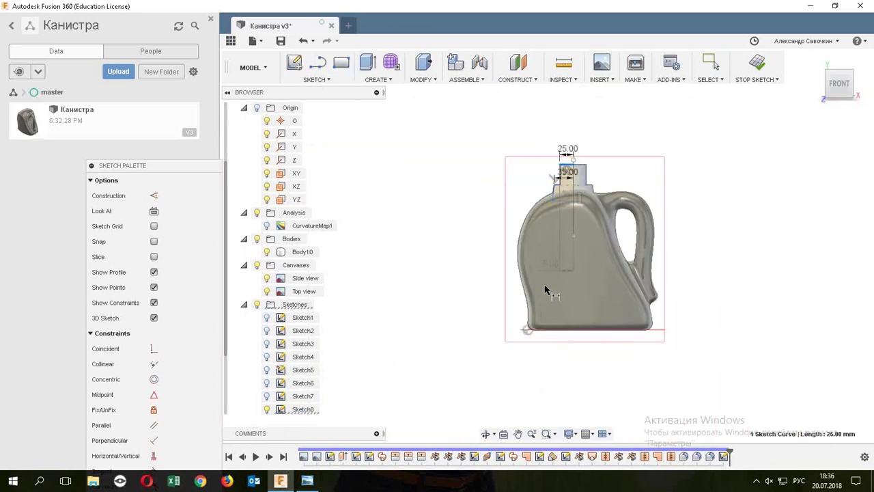
pyautogui.scroll(2, 533, 321)
pyautogui.click(519, 349)
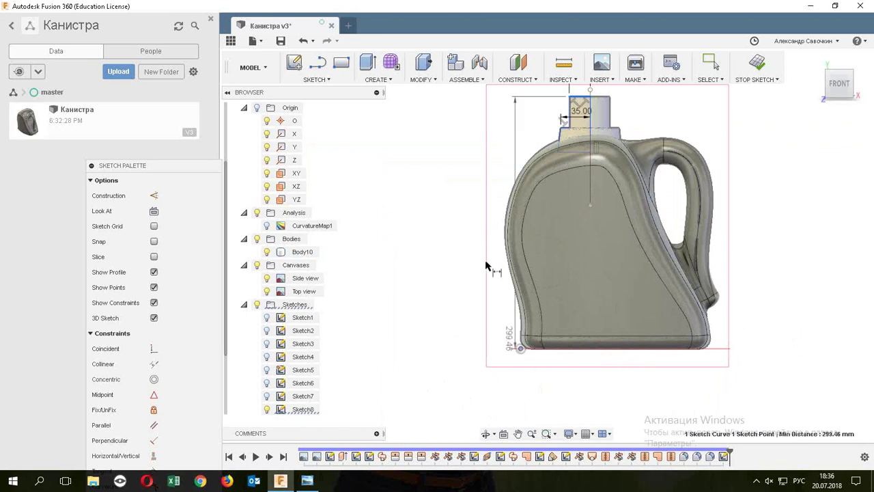
pyautogui.click(475, 266)
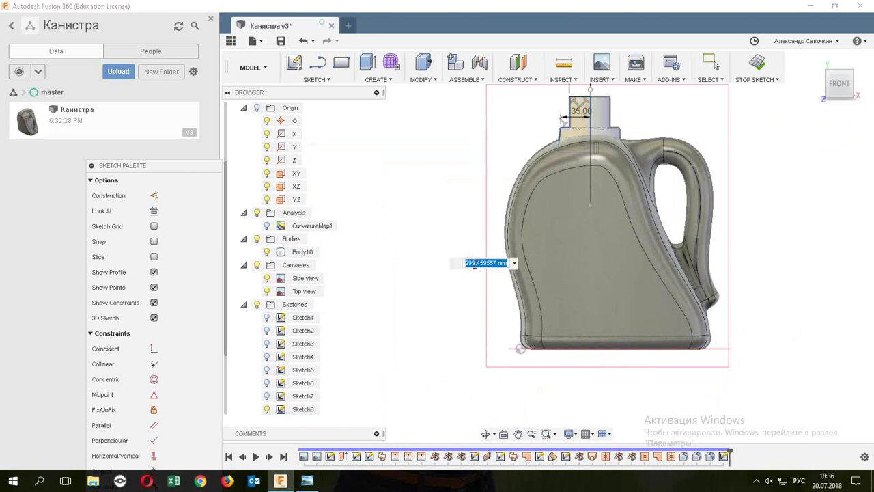
pyautogui.write('300')
pyautogui.press('Return')
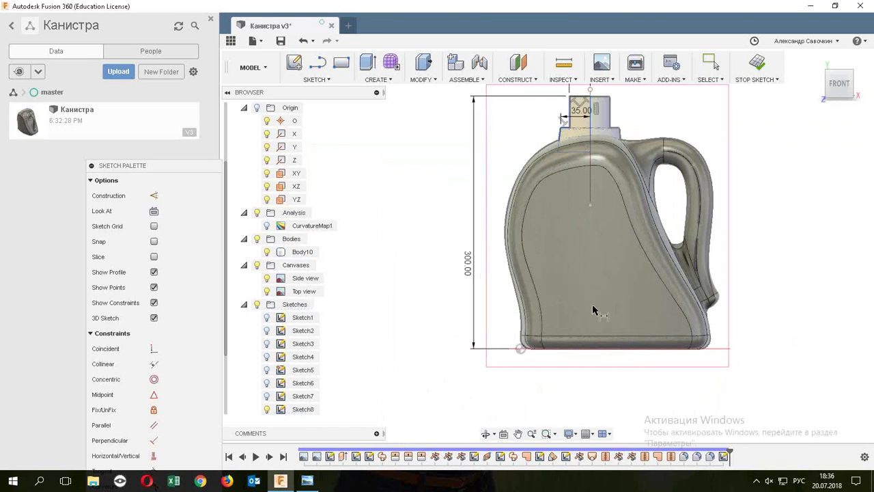
pyautogui.scroll(-1, 594, 306)
pyautogui.scroll(3, 606, 122)
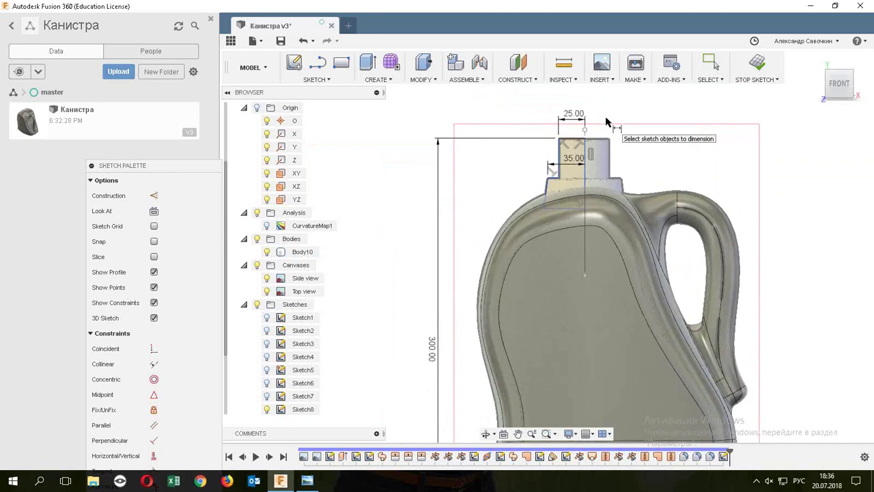
# Revolve the neck profile about the centre line with a Join operation, then orbit to inspect.
pyautogui.click(389, 82)
pyautogui.click(379, 119)
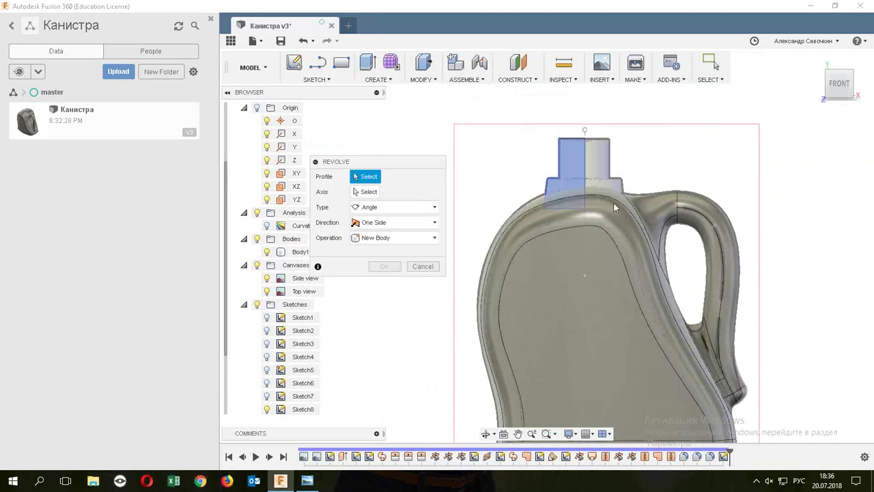
pyautogui.click(564, 169)
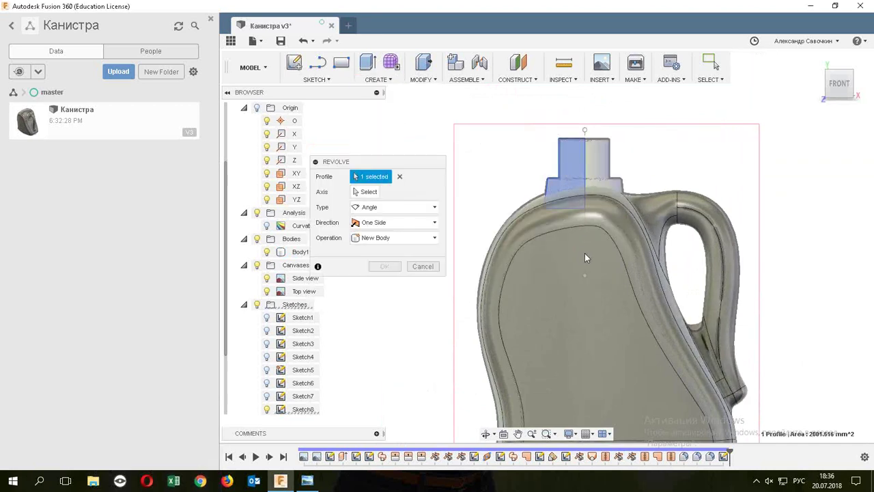
pyautogui.click(366, 192)
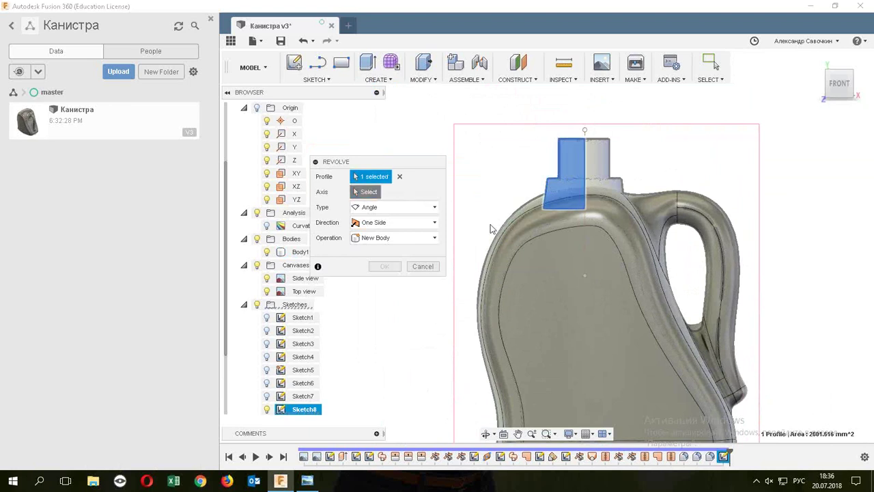
pyautogui.click(585, 239)
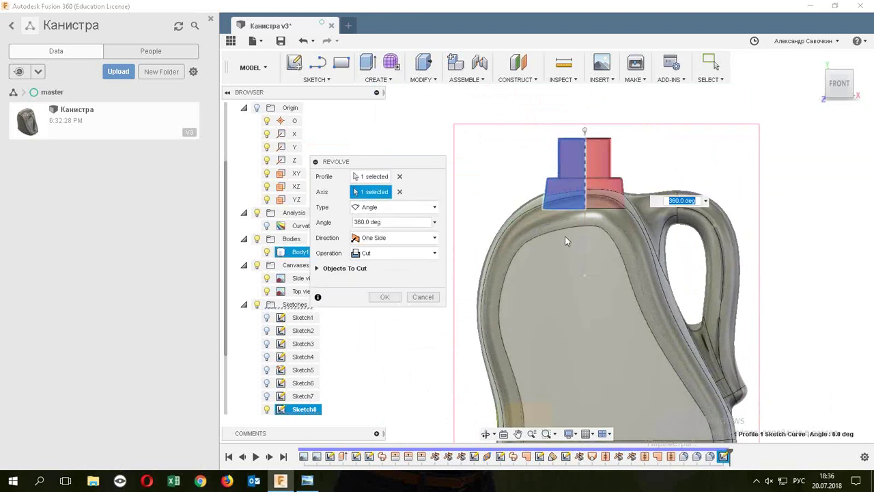
pyautogui.click(382, 253)
pyautogui.click(381, 271)
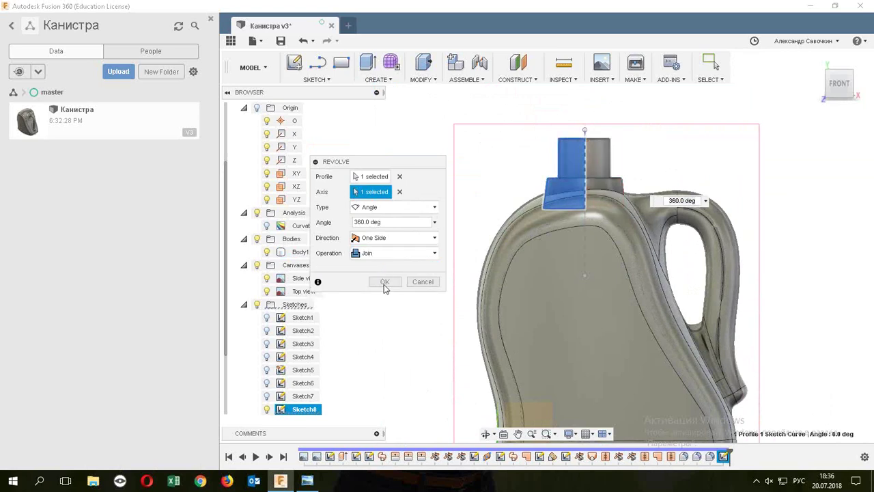
pyautogui.click(385, 282)
pyautogui.keyDown('shift'); pyautogui.moveTo(492, 235); pyautogui.dragTo(661, 318, button='middle'); pyautogui.keyUp('shift')
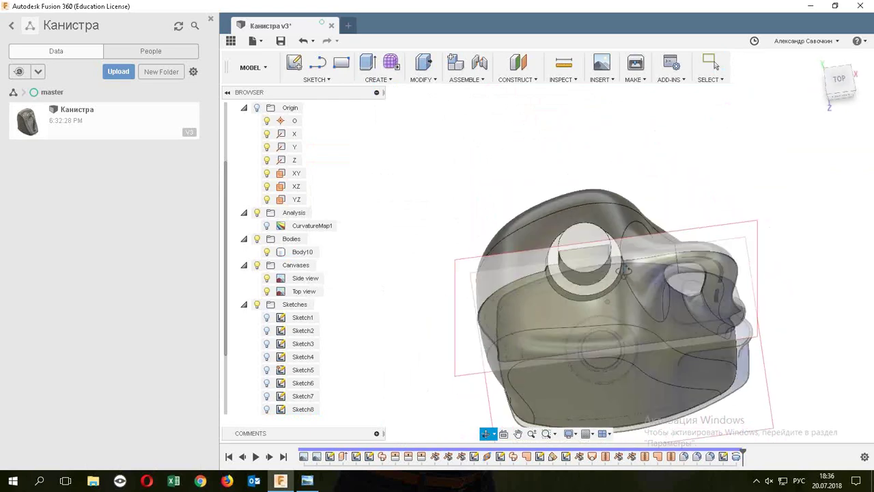
pyautogui.moveTo(661, 319)
pyautogui.keyDown('shift'); pyautogui.mouseDown(button='middle')
pyautogui.moveTo(522, 248)
pyautogui.moveTo(642, 252)
pyautogui.moveTo(614, 254)
pyautogui.mouseUp(button='middle'); pyautogui.keyUp('shift')
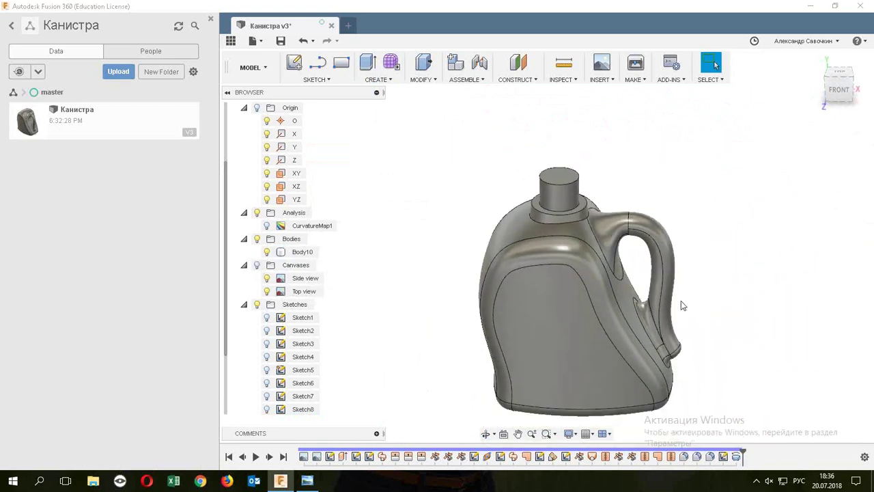
pyautogui.keyDown('shift'); pyautogui.moveTo(681, 300); pyautogui.dragTo(694, 364, button='middle'); pyautogui.keyUp('shift')
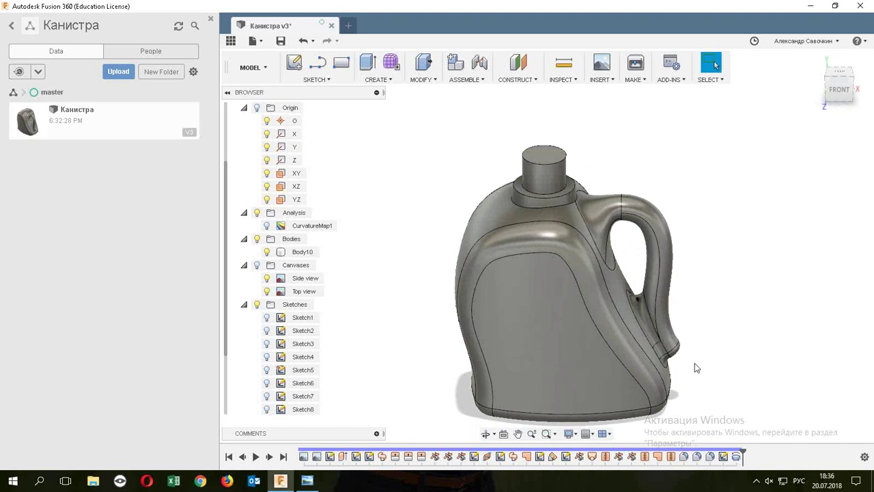
# Start a Shell and select the neck's top face as the open face.
pyautogui.click(430, 82)
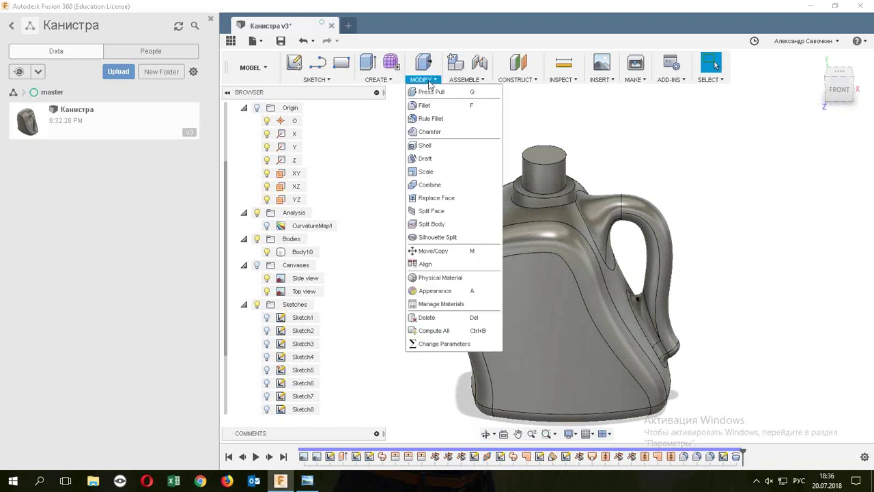
pyautogui.click(449, 153)
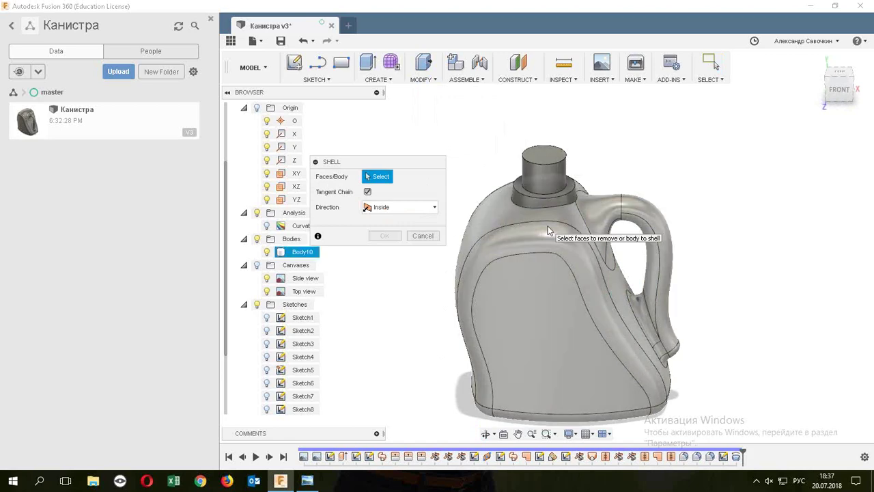
pyautogui.click(550, 228)
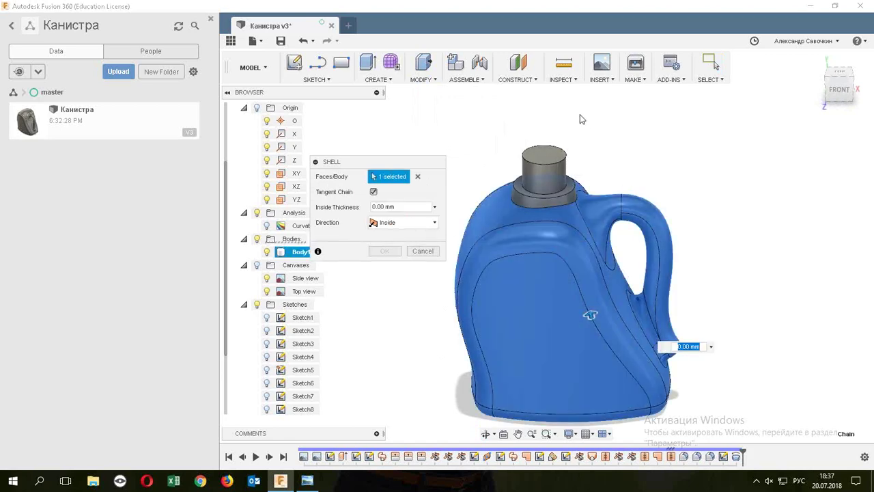
pyautogui.click(585, 254)
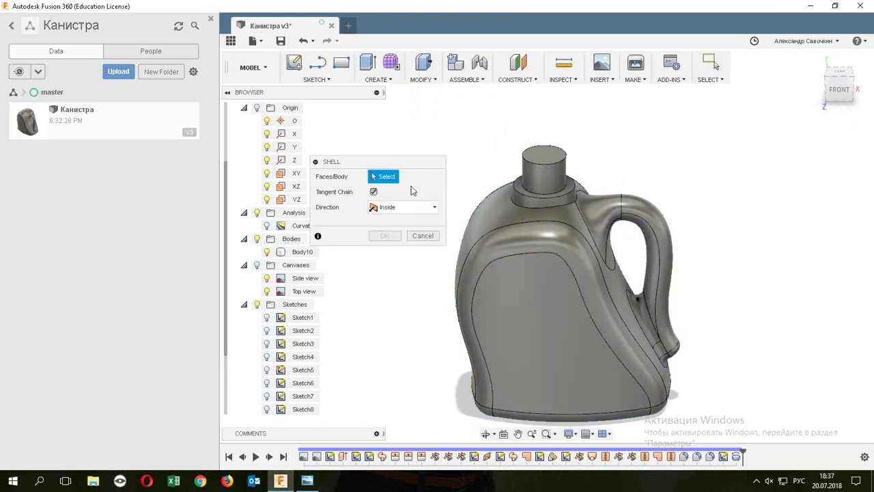
pyautogui.click(543, 160)
pyautogui.scroll(1, 567, 141)
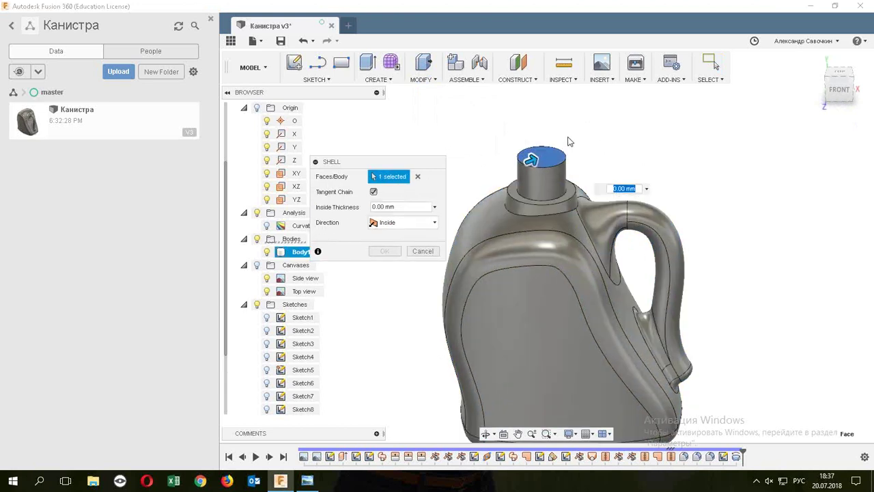
pyautogui.scroll(2, 567, 141)
# Set the inside thickness to 1.5 mm and apply the shell.
pyautogui.click(380, 206)
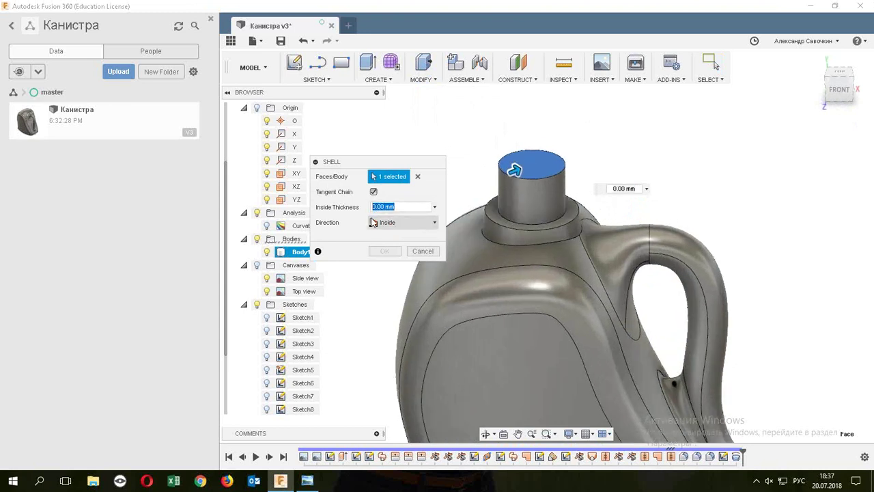
pyautogui.write('1')
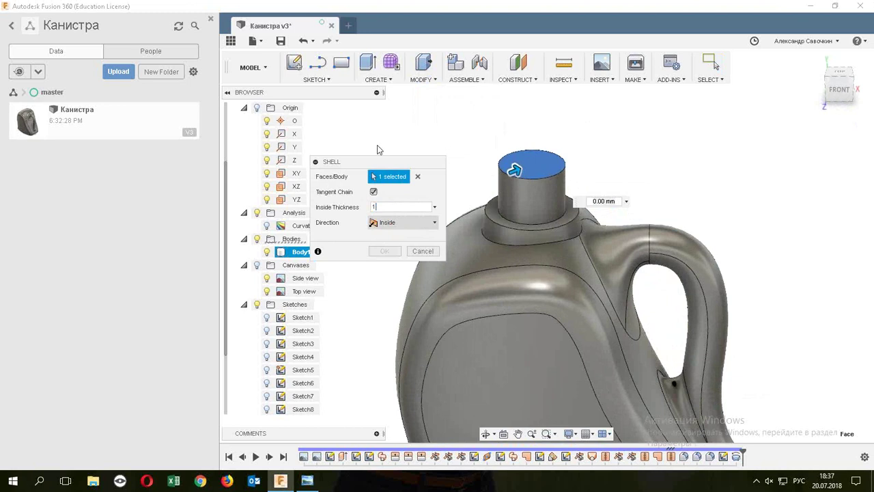
pyautogui.write('.5')
pyautogui.moveTo(396, 161); pyautogui.dragTo(404, 150)
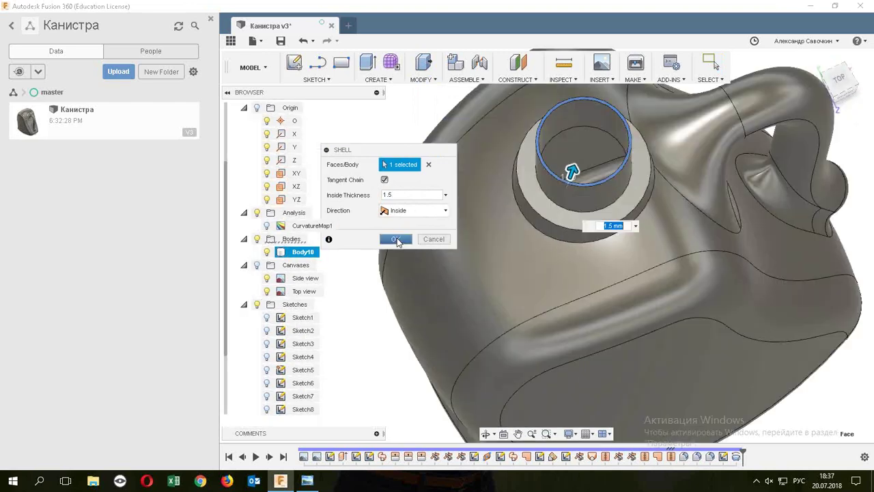
pyautogui.scroll(2, 579, 146)
pyautogui.scroll(1, 579, 143)
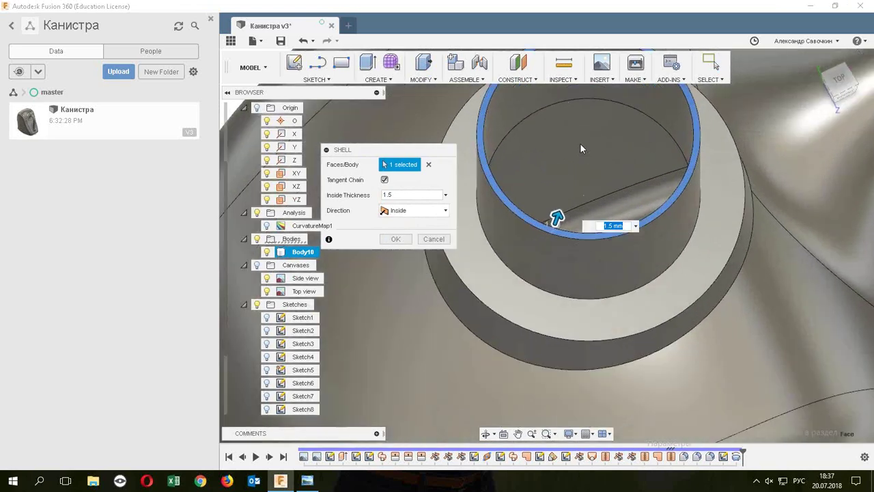
pyautogui.scroll(1, 579, 143)
pyautogui.scroll(-1, 584, 150)
pyautogui.scroll(-2, 588, 158)
pyautogui.scroll(-2, 588, 158)
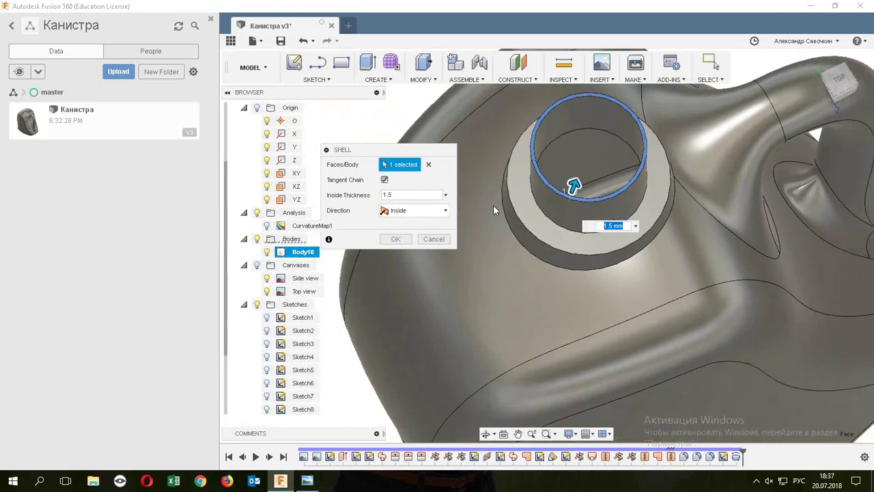
pyautogui.click(394, 240)
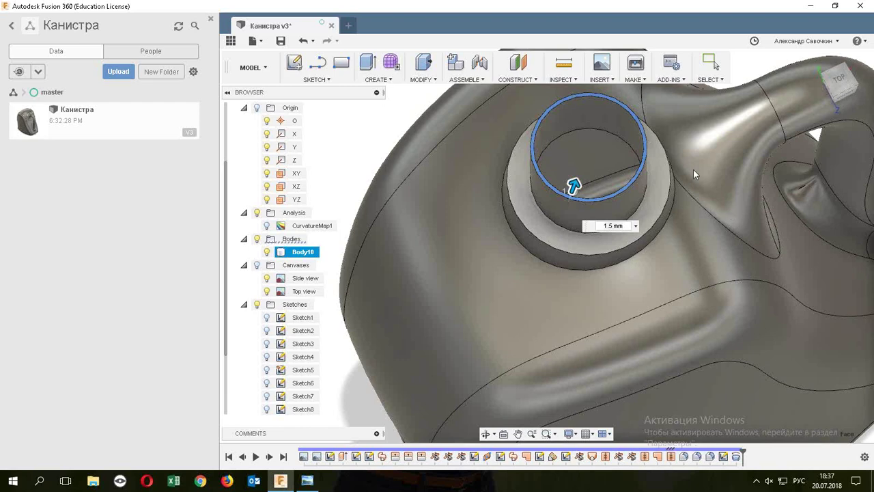
# Check the canister's cross-section with a Section Analysis on the XY plane, then cancel it.
pyautogui.moveTo(693, 174)
pyautogui.keyDown('shift'); pyautogui.mouseDown(button='middle')
pyautogui.moveTo(412, 145)
pyautogui.moveTo(596, 116)
pyautogui.moveTo(508, 142)
pyautogui.moveTo(582, 142)
pyautogui.mouseUp(button='middle'); pyautogui.keyUp('shift')
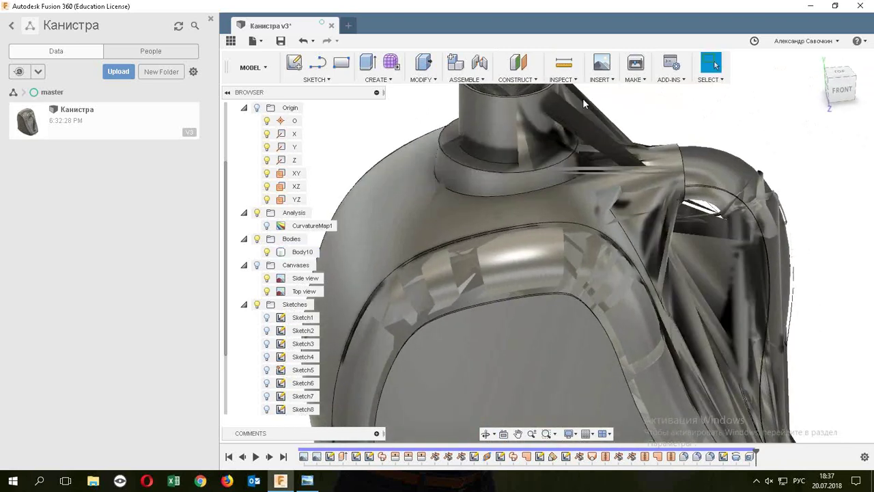
pyautogui.scroll(-2, 582, 98)
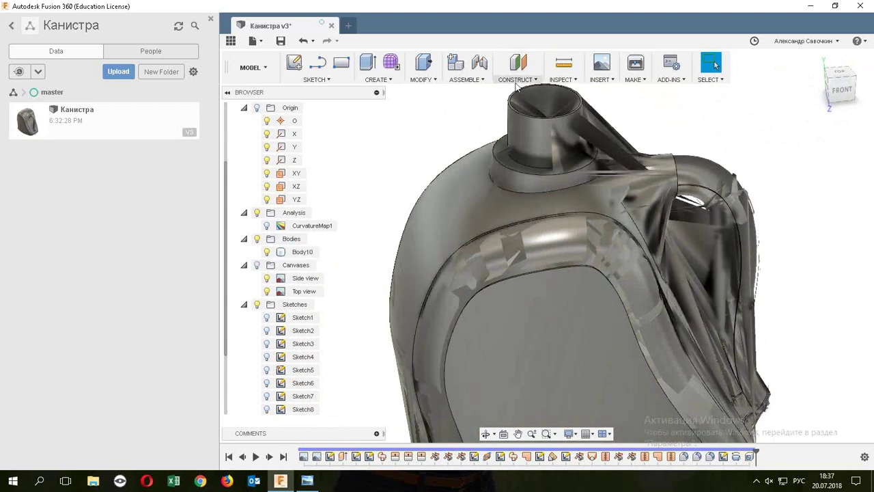
pyautogui.click(543, 80)
pyautogui.moveTo(562, 79)
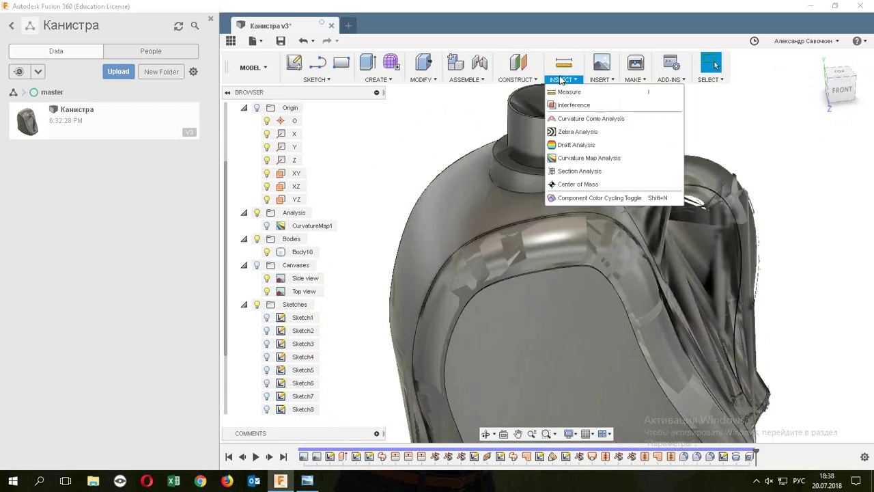
pyautogui.click(595, 173)
pyautogui.scroll(3, 590, 169)
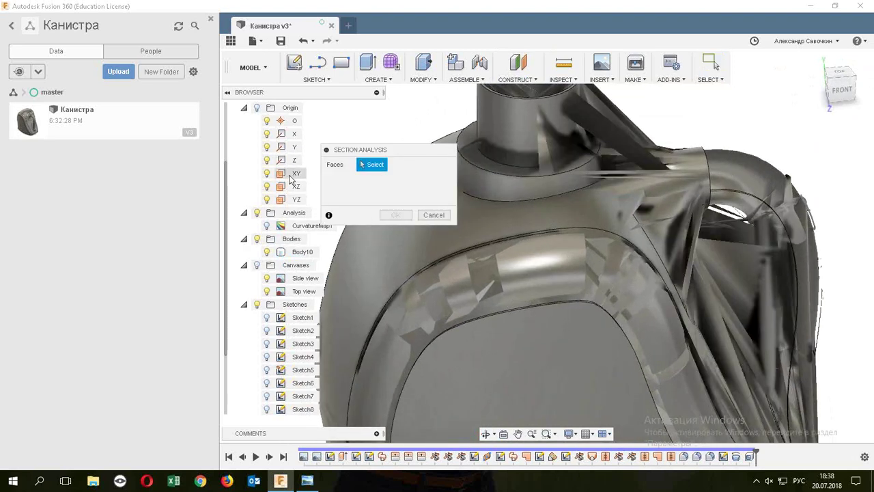
pyautogui.click(294, 174)
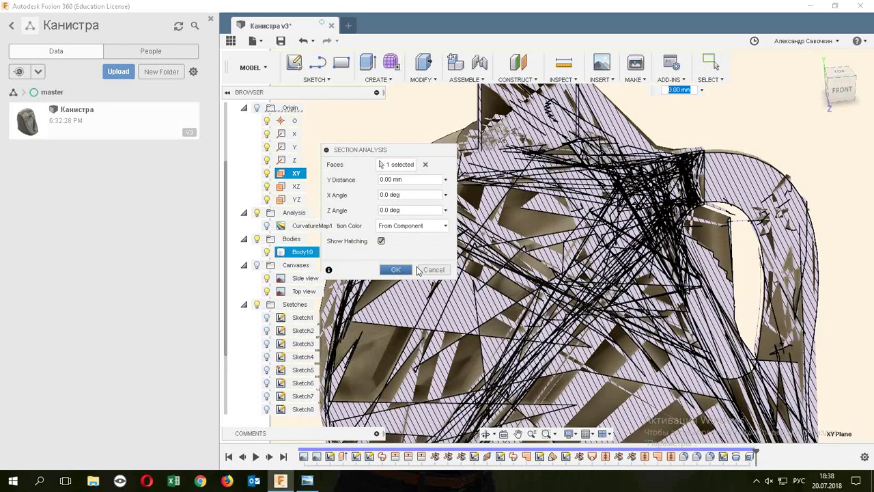
pyautogui.click(430, 270)
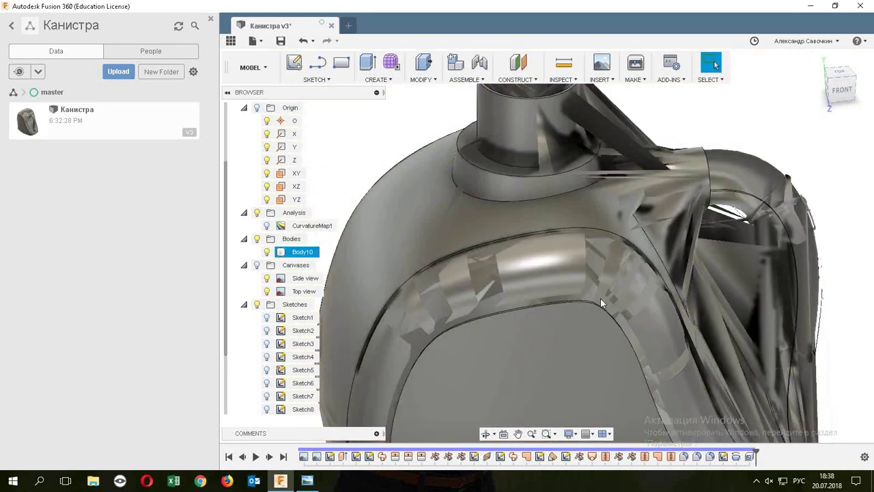
pyautogui.scroll(-3, 600, 297)
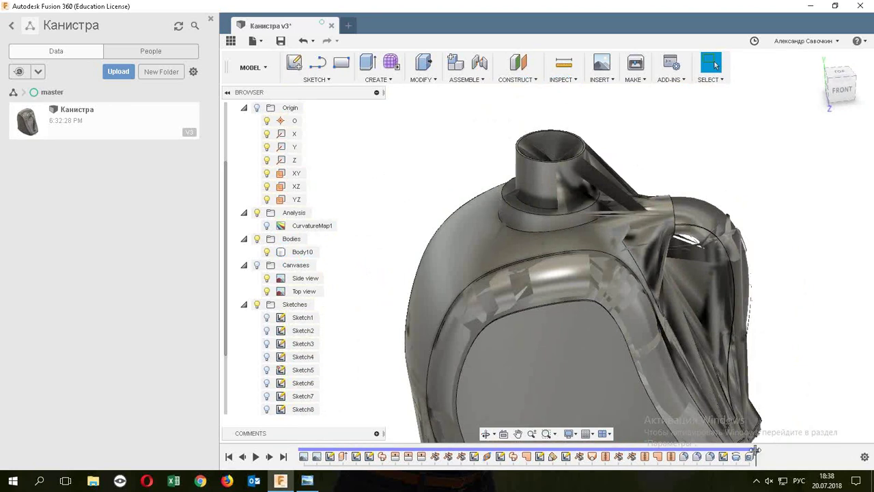
# Scrub the timeline back and forward, then save the design as a new version.
pyautogui.moveTo(754, 451); pyautogui.dragTo(743, 456)
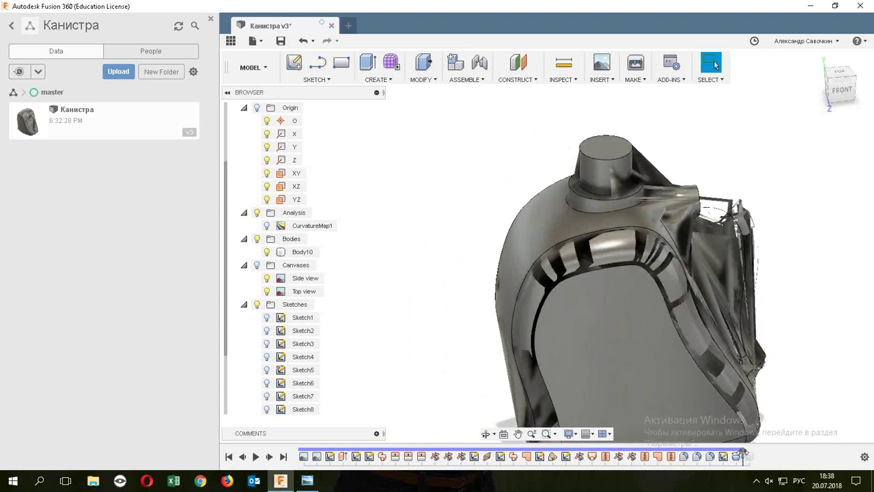
pyautogui.moveTo(742, 452); pyautogui.dragTo(790, 454)
pyautogui.scroll(2, 815, 292)
pyautogui.scroll(2, 804, 268)
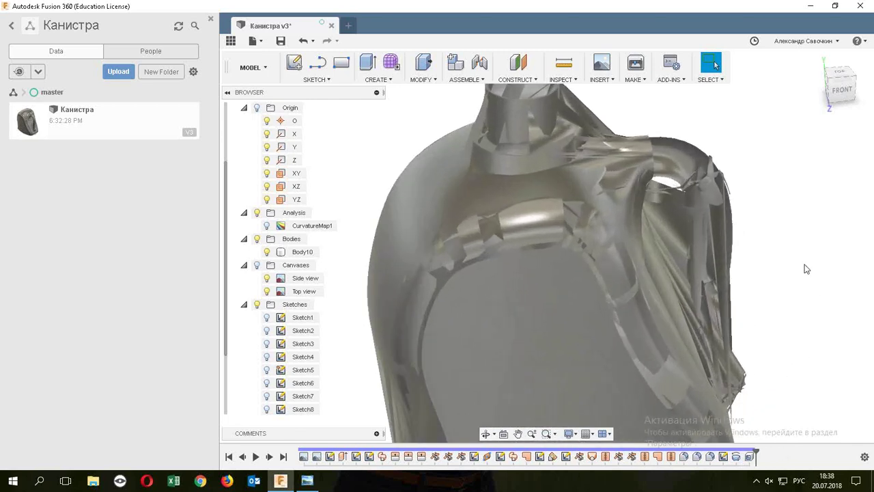
pyautogui.hotkey('ctrl', 's')
pyautogui.click(437, 250)
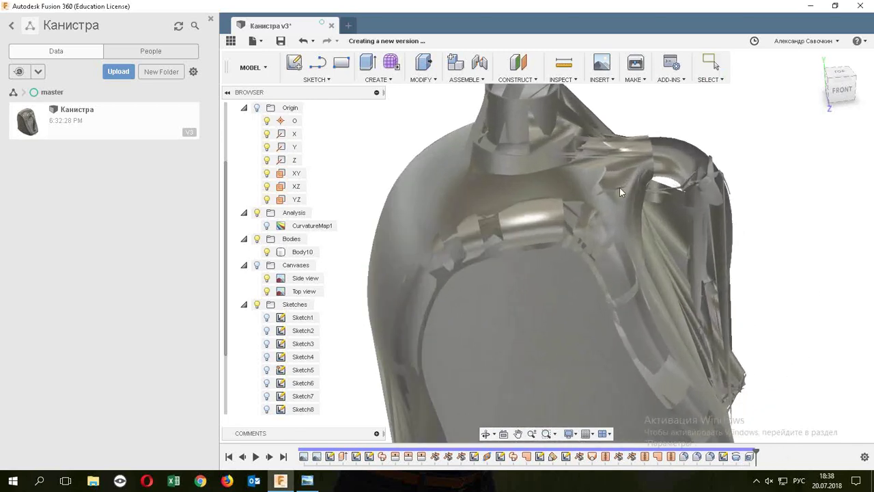
pyautogui.click(666, 154)
pyautogui.moveTo(666, 153)
pyautogui.keyDown('shift'); pyautogui.mouseDown(button='middle')
pyautogui.moveTo(721, 164)
pyautogui.moveTo(675, 148)
pyautogui.moveTo(686, 158)
pyautogui.mouseUp(button='middle'); pyautogui.keyUp('shift')
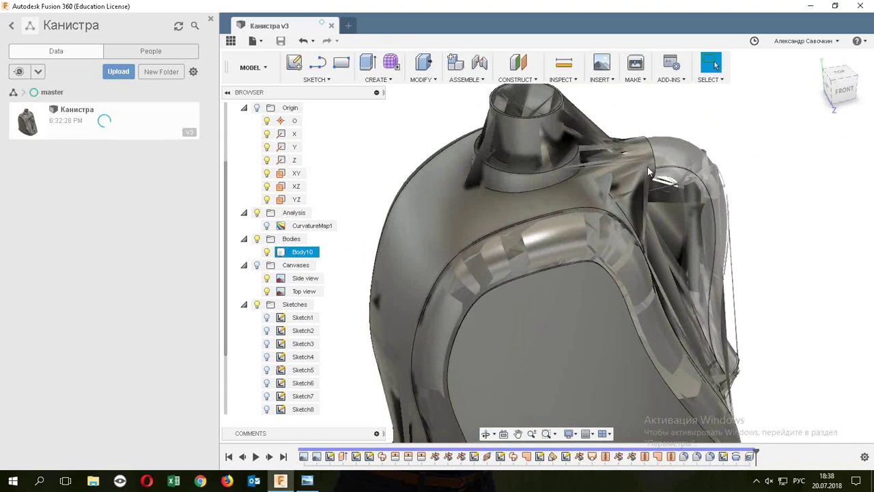
# Assign the ABS Plastic physical material from the Plastic category to Body10.
pyautogui.rightClick(290, 252)
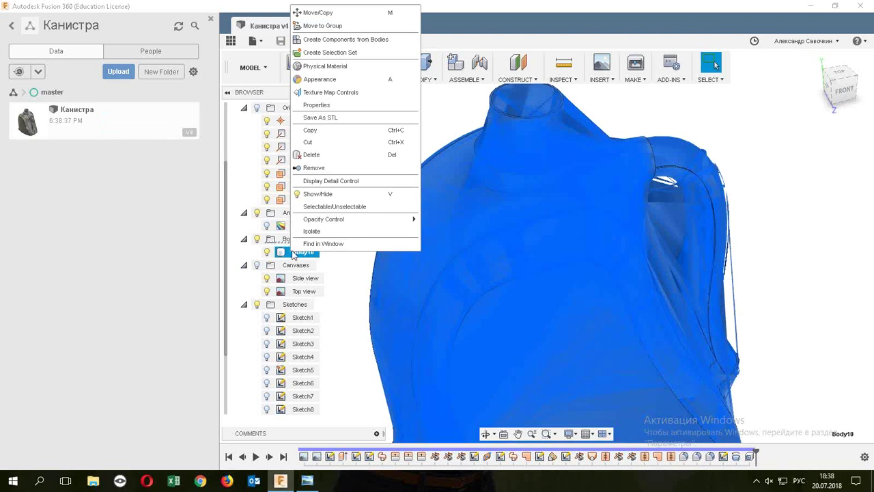
pyautogui.click(623, 151)
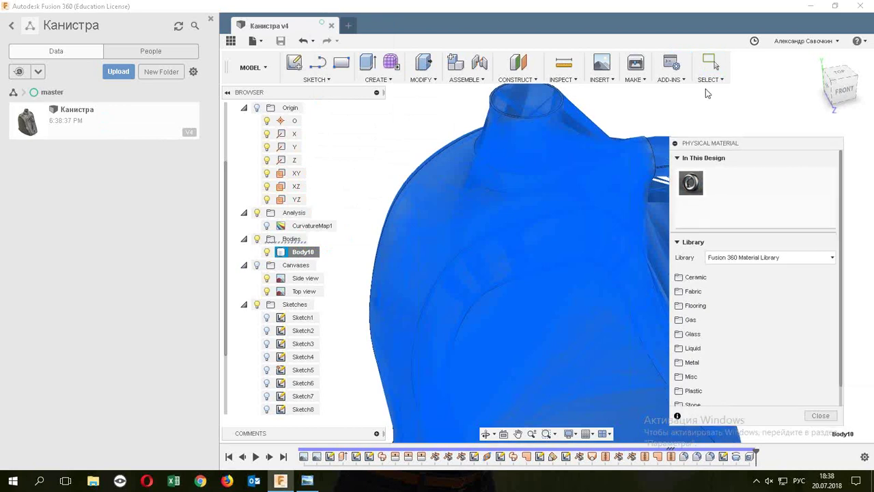
pyautogui.scroll(-1, 824, 198)
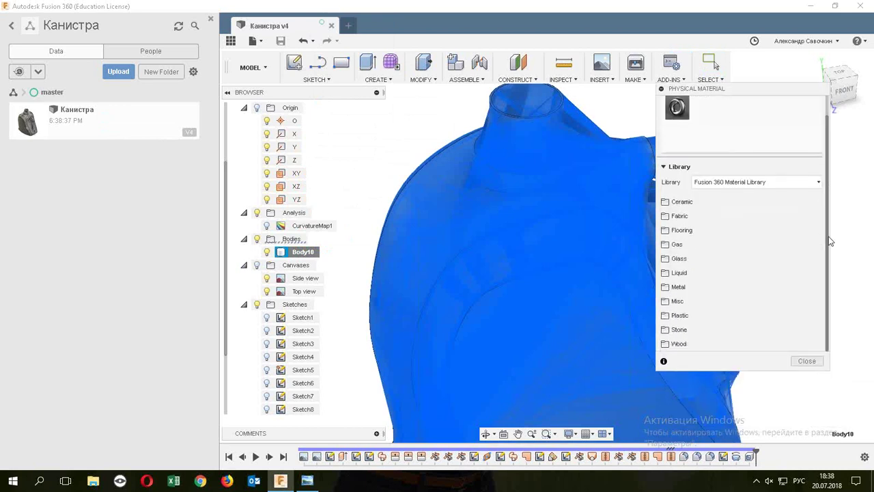
pyautogui.click(679, 314)
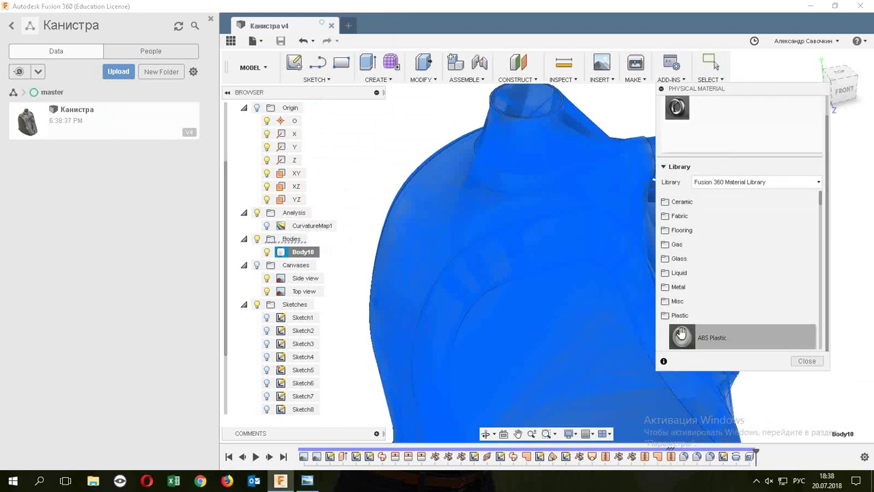
pyautogui.moveTo(680, 333)
pyautogui.mouseDown()
pyautogui.moveTo(495, 287)
pyautogui.moveTo(507, 286)
pyautogui.mouseUp()
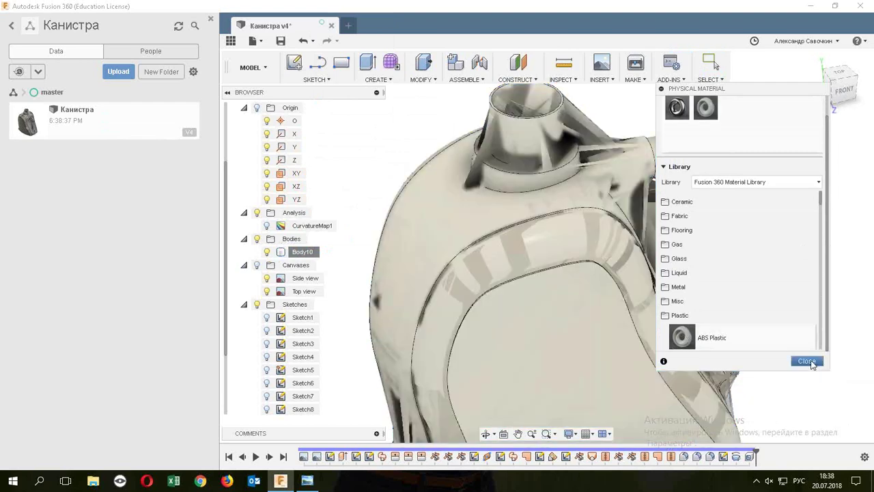
pyautogui.click(807, 360)
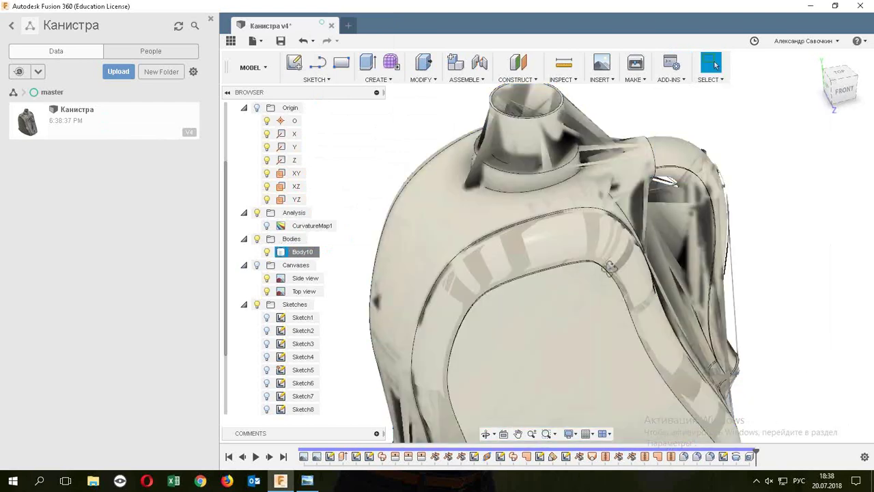
pyautogui.moveTo(610, 270)
pyautogui.keyDown('shift'); pyautogui.mouseDown(button='middle')
pyautogui.moveTo(664, 271)
pyautogui.moveTo(585, 289)
pyautogui.moveTo(611, 286)
pyautogui.moveTo(570, 195)
pyautogui.mouseUp(button='middle'); pyautogui.keyUp('shift')
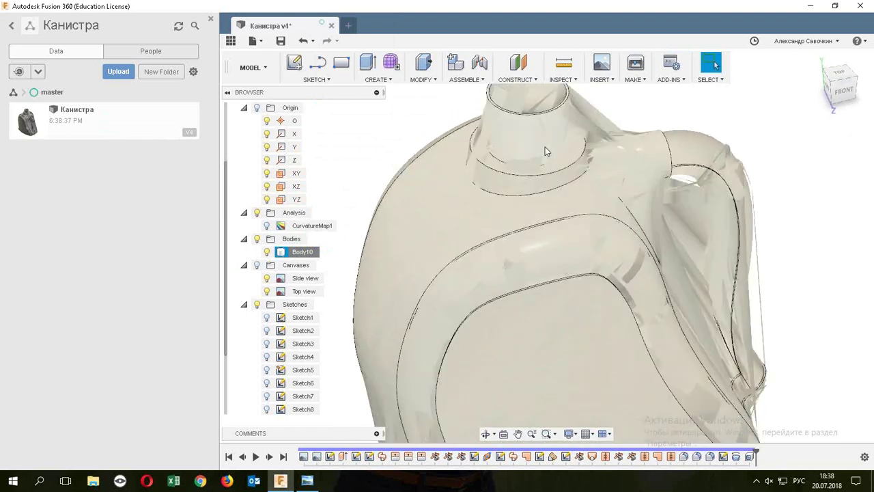
pyautogui.scroll(-1, 528, 130)
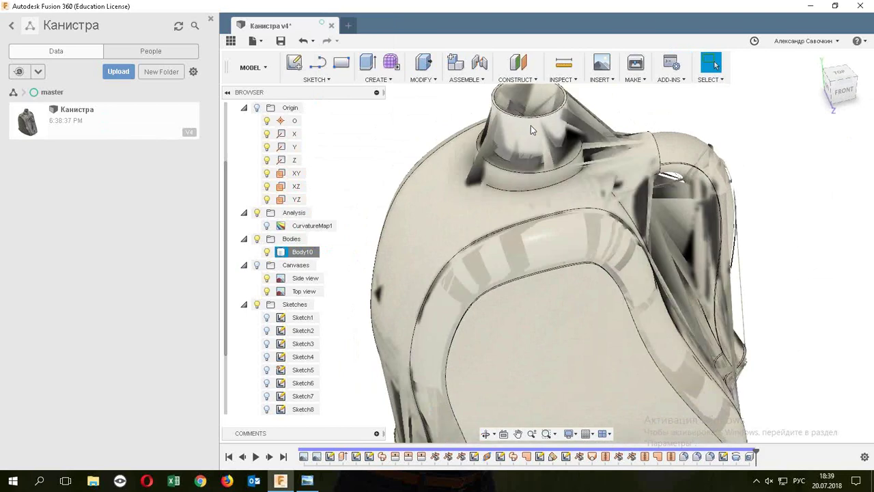
pyautogui.click(301, 253)
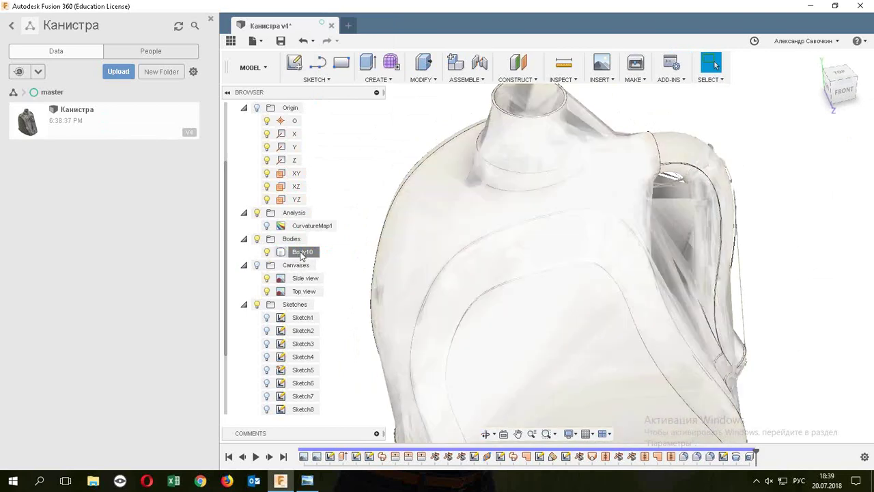
# Open the Appearance library and expand Paint > Powder Coat Rough.
pyautogui.rightClick(301, 253)
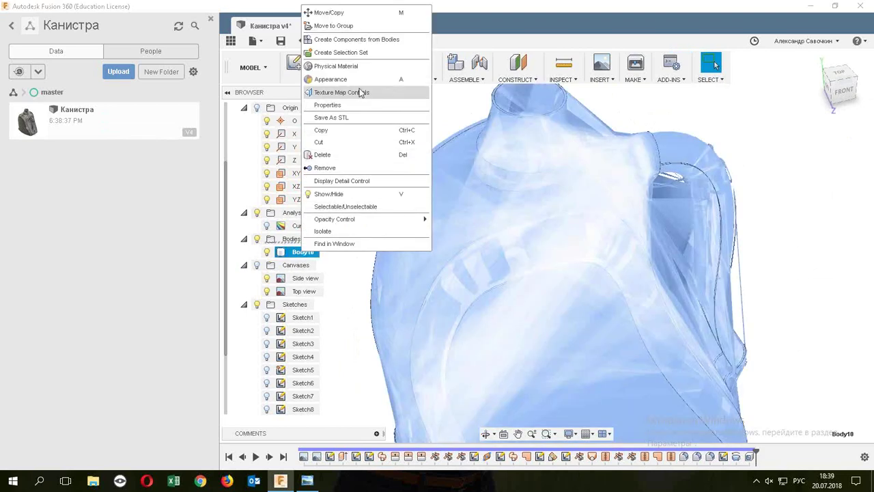
pyautogui.click(755, 141)
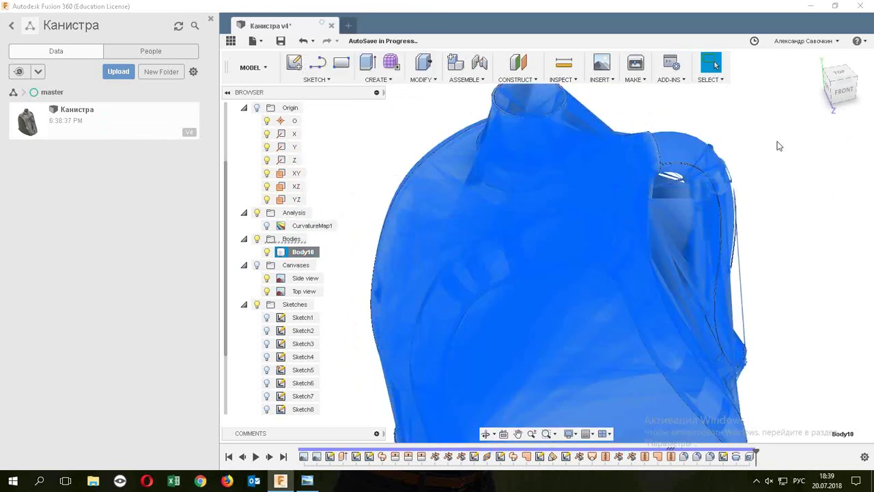
pyautogui.press('a')
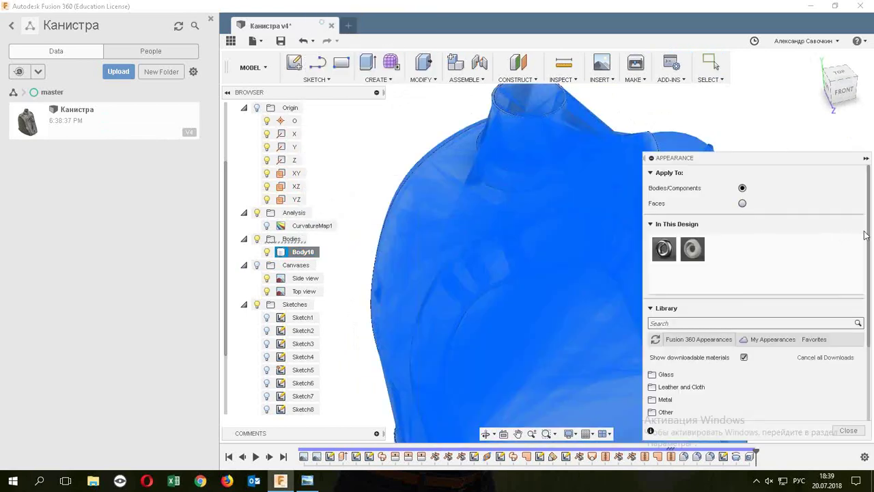
pyautogui.scroll(-3, 869, 247)
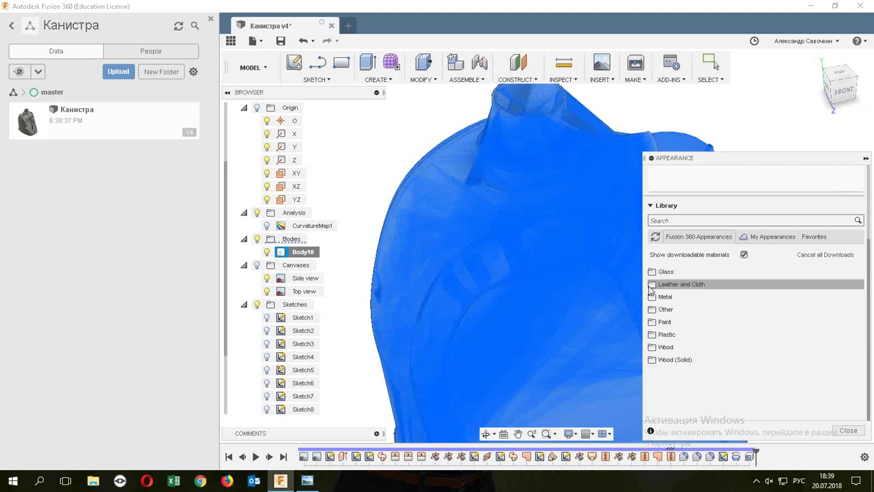
pyautogui.click(652, 336)
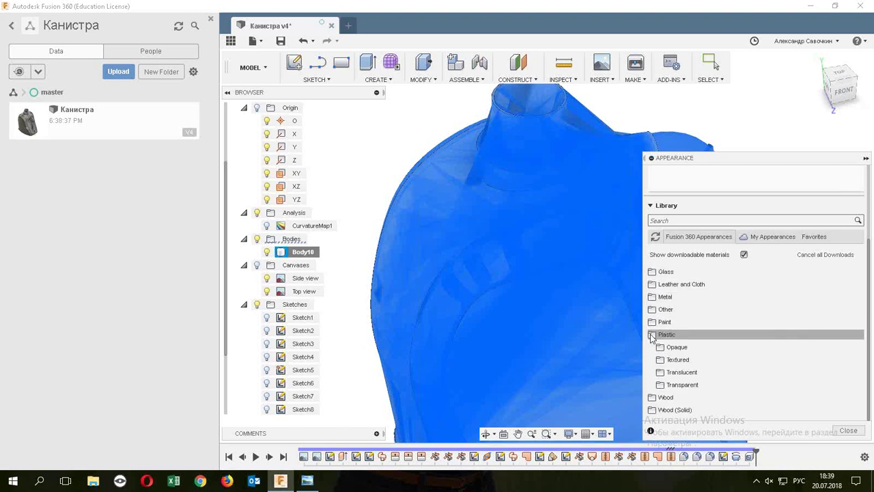
pyautogui.click(652, 336)
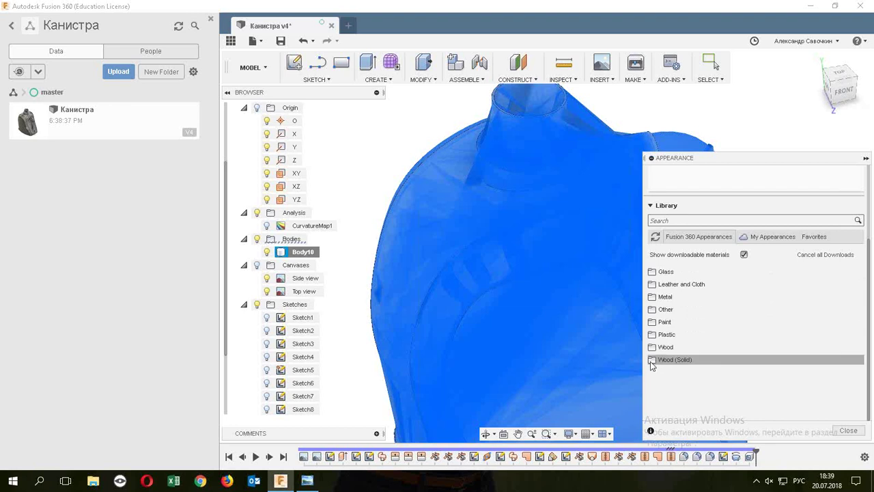
pyautogui.click(652, 323)
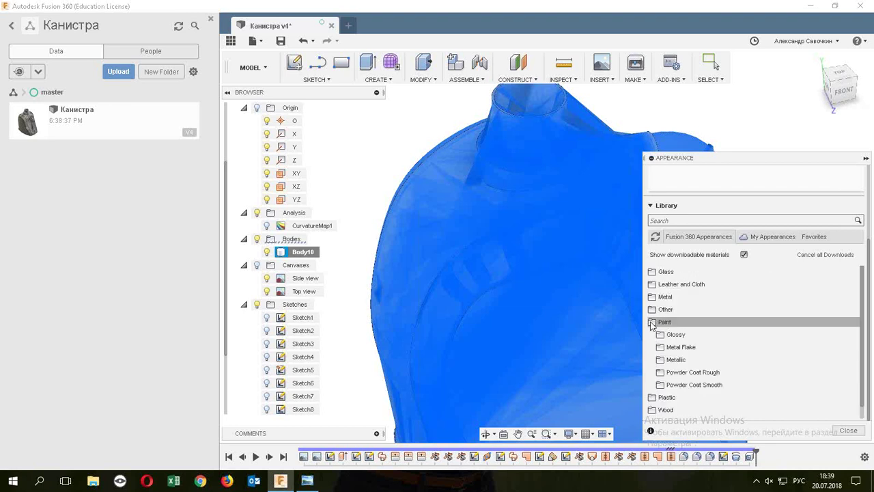
pyautogui.click(686, 372)
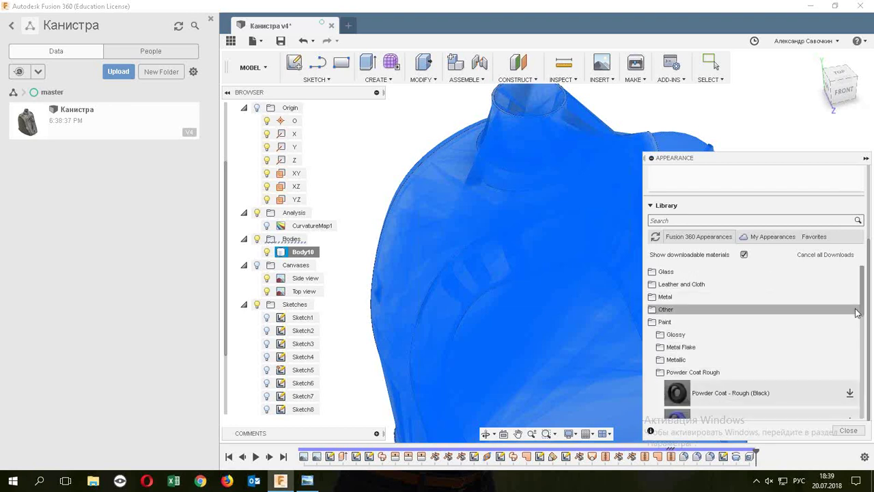
# Download Powder Coat - Rough (Green) and apply it to the canister body.
pyautogui.moveTo(861, 312); pyautogui.dragTo(864, 391)
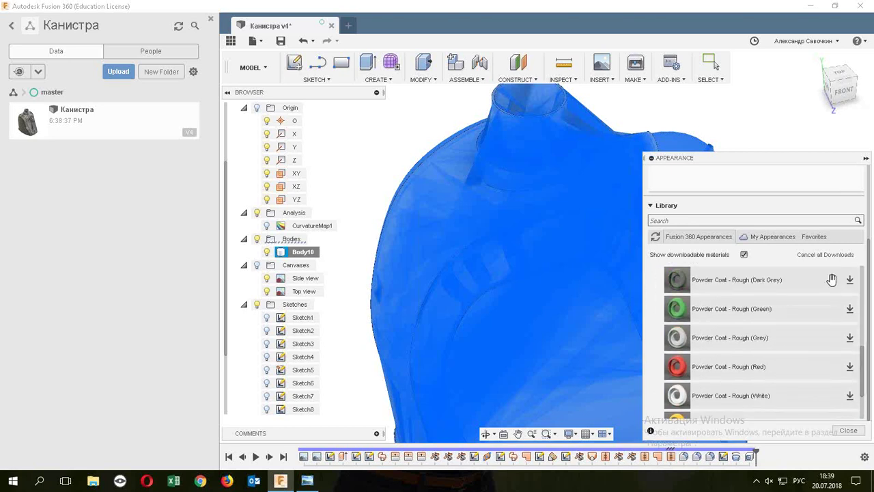
pyautogui.click(849, 311)
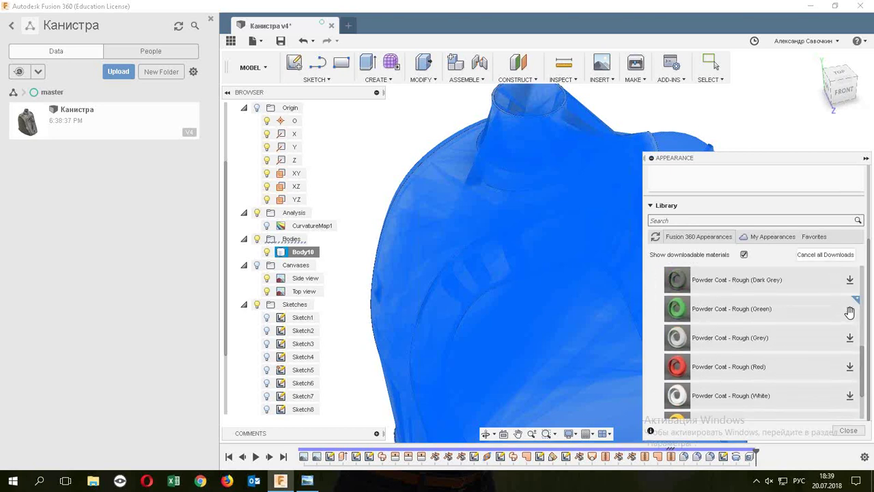
pyautogui.moveTo(737, 314)
pyautogui.mouseDown()
pyautogui.moveTo(539, 292)
pyautogui.moveTo(549, 289)
pyautogui.mouseUp()
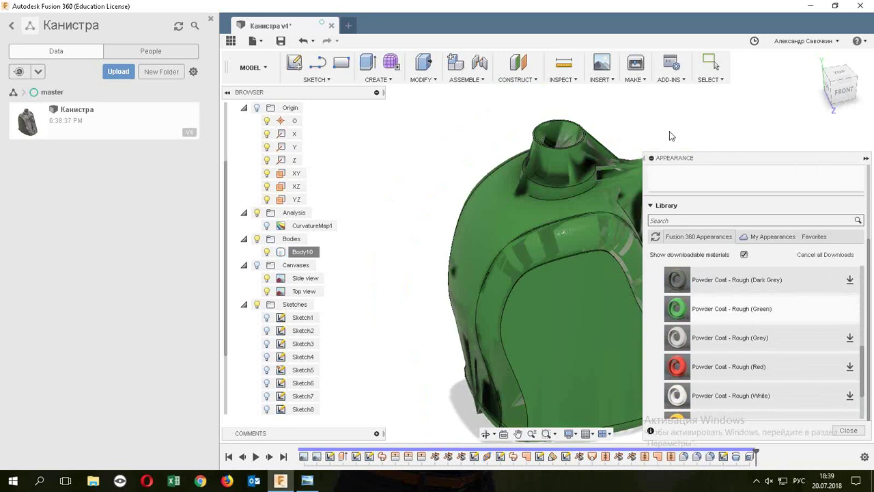
pyautogui.press('Escape')
pyautogui.moveTo(669, 130)
pyautogui.keyDown('shift'); pyautogui.mouseDown(button='middle')
pyautogui.moveTo(750, 281)
pyautogui.moveTo(774, 357)
pyautogui.mouseUp(button='middle'); pyautogui.keyUp('shift')
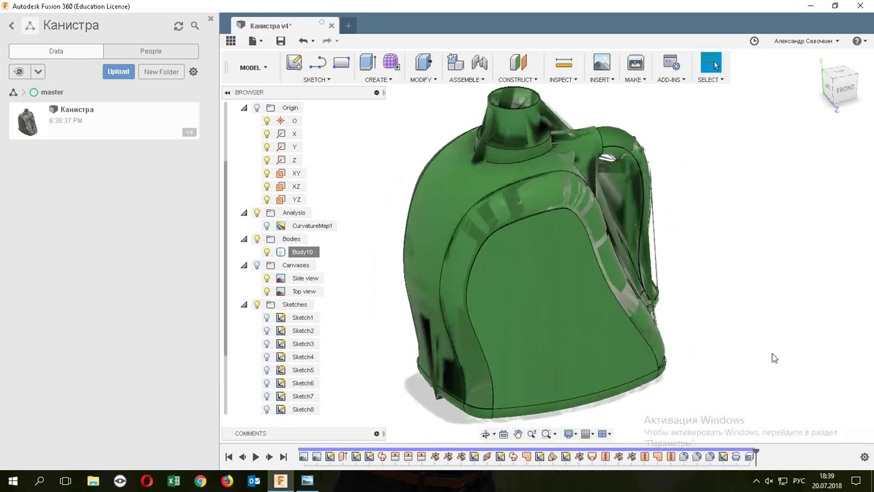
pyautogui.moveTo(755, 456)
pyautogui.mouseDown()
pyautogui.moveTo(741, 454)
pyautogui.moveTo(752, 456)
pyautogui.mouseUp()
# Delete the Shell1 feature from the timeline and orbit the canister from several angles.
pyautogui.rightClick(750, 458)
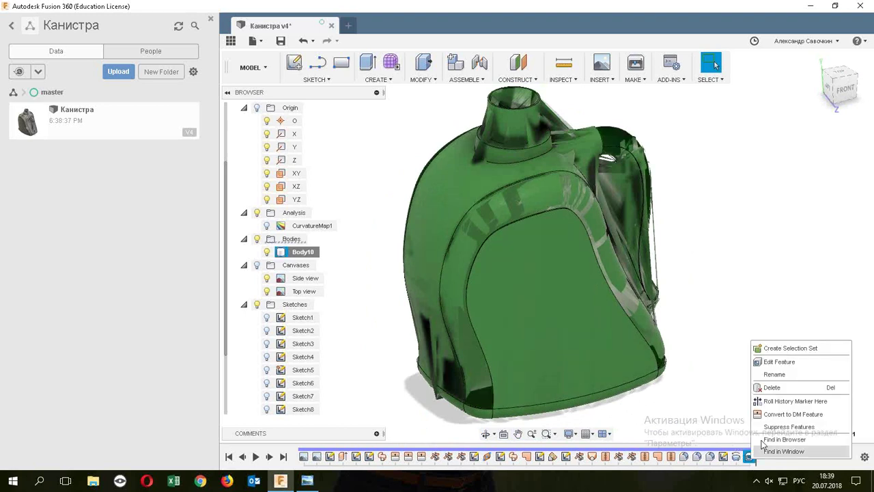
pyautogui.click(778, 388)
pyautogui.keyDown('shift'); pyautogui.moveTo(707, 277); pyautogui.dragTo(546, 279, button='middle'); pyautogui.keyUp('shift')
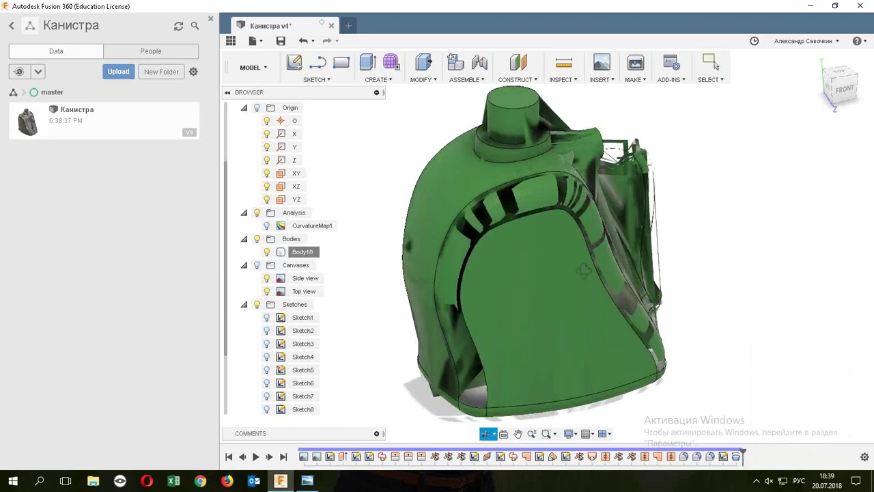
pyautogui.keyDown('shift'); pyautogui.moveTo(636, 267); pyautogui.dragTo(722, 293, button='middle'); pyautogui.keyUp('shift')
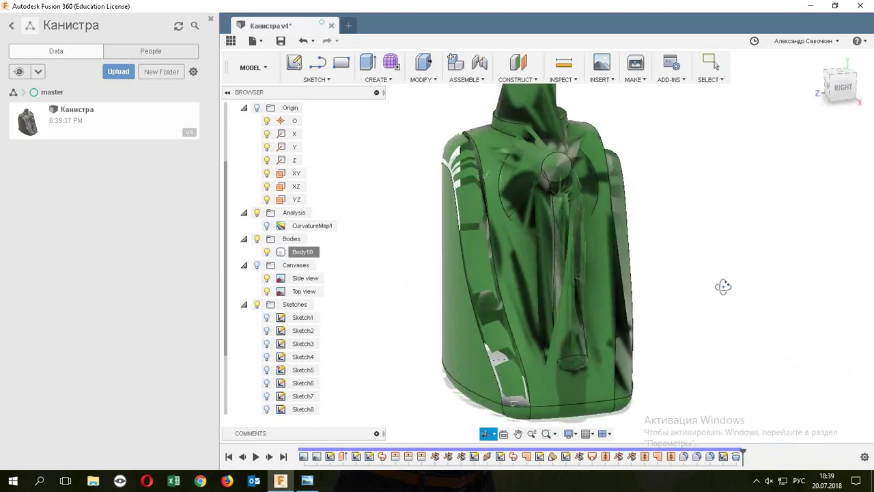
pyautogui.keyDown('shift'); pyautogui.moveTo(706, 244); pyautogui.dragTo(708, 237, button='middle'); pyautogui.keyUp('shift')
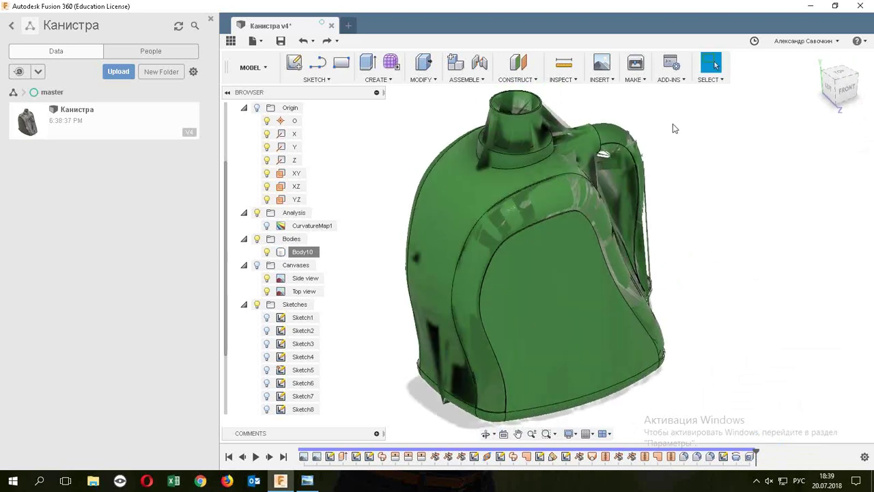
pyautogui.keyDown('shift'); pyautogui.moveTo(670, 124); pyautogui.dragTo(671, 121, button='middle'); pyautogui.keyUp('shift')
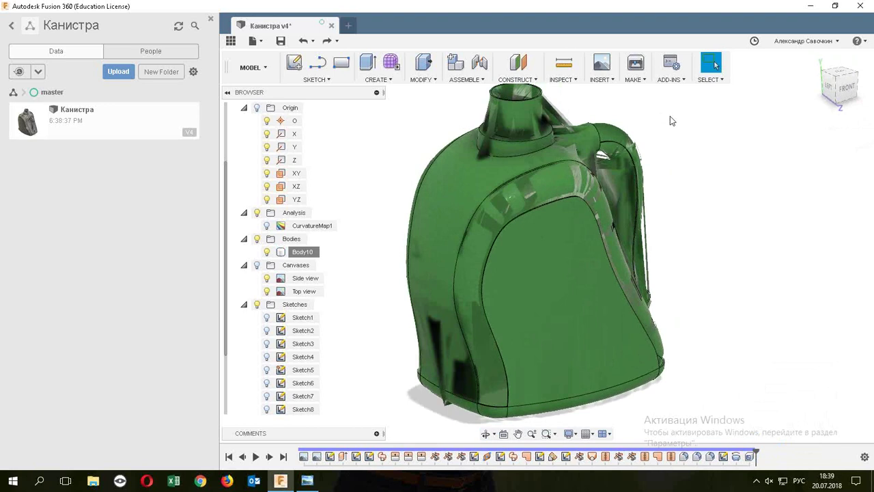
pyautogui.click(266, 66)
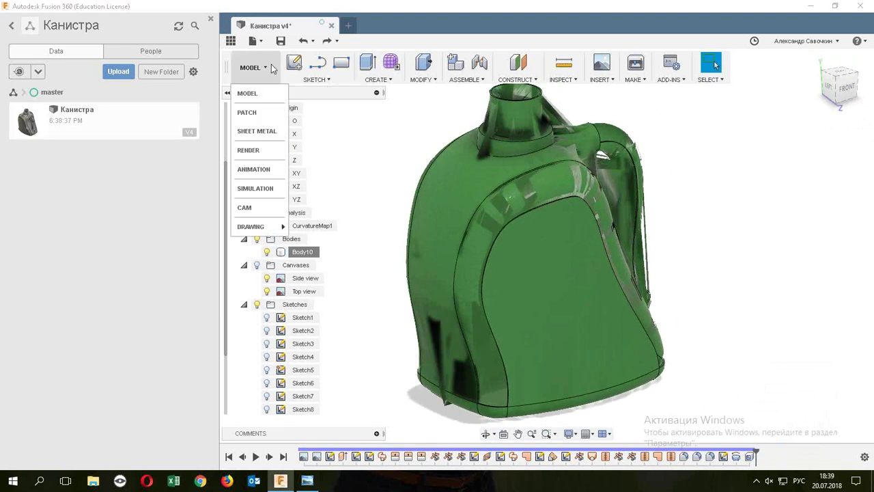
# Switch to the RENDER workspace and start an In-canvas Render.
pyautogui.click(255, 150)
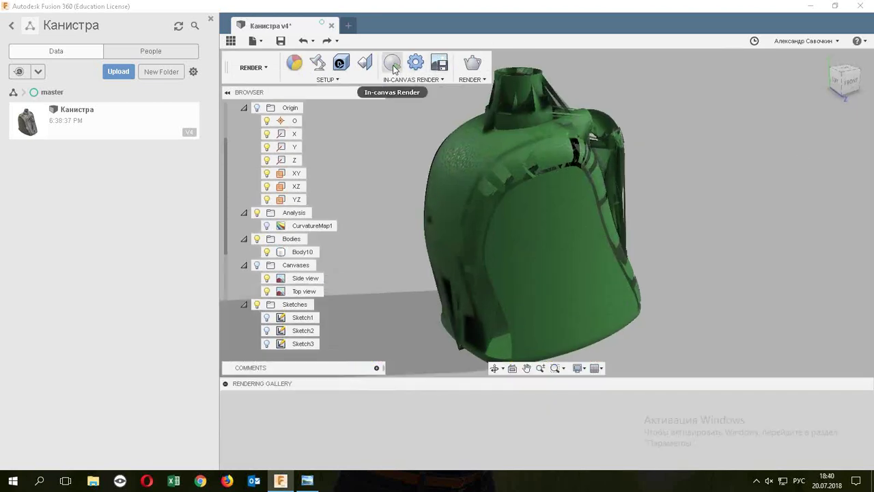
pyautogui.click(394, 69)
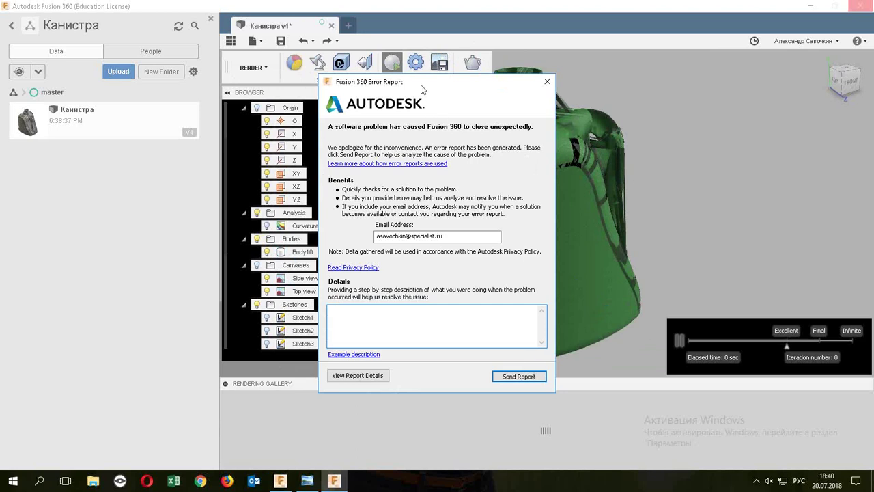
# Move the error report window to the left edge and close it without sending.
pyautogui.moveTo(425, 84); pyautogui.dragTo(453, 68)
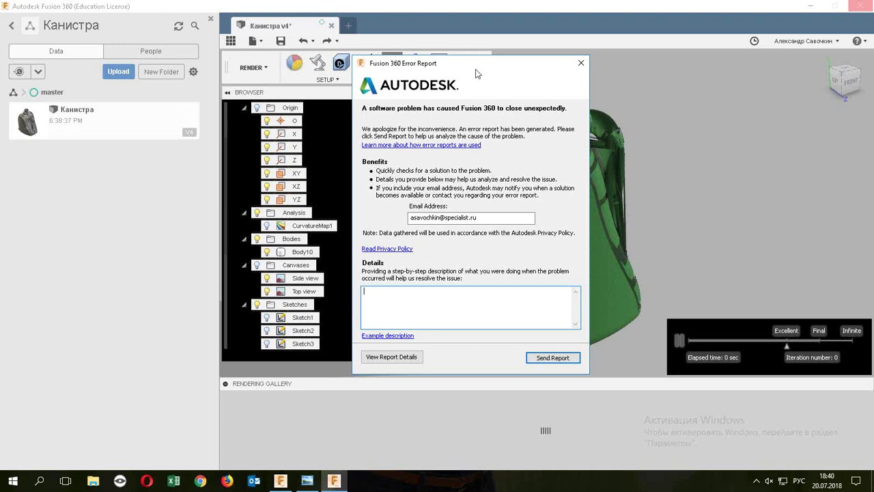
pyautogui.moveTo(475, 66)
pyautogui.mouseDown()
pyautogui.moveTo(329, 68)
pyautogui.moveTo(343, 67)
pyautogui.mouseUp()
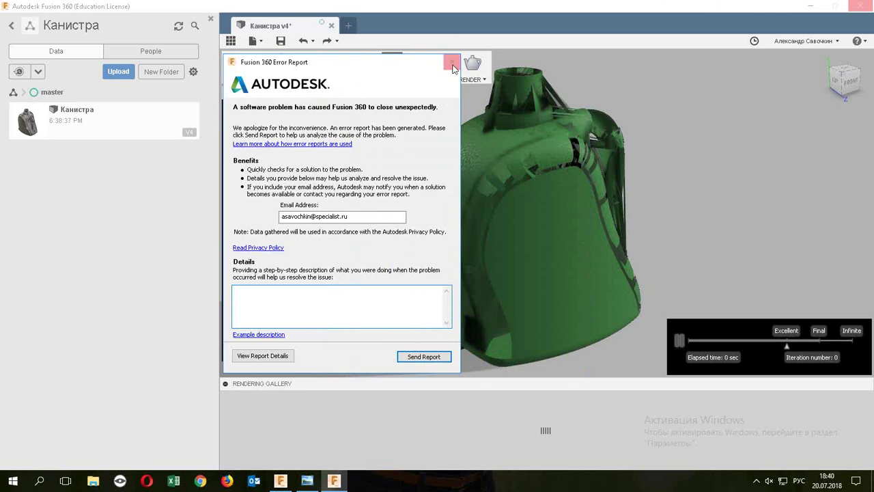
pyautogui.moveTo(425, 62); pyautogui.dragTo(218, 71)
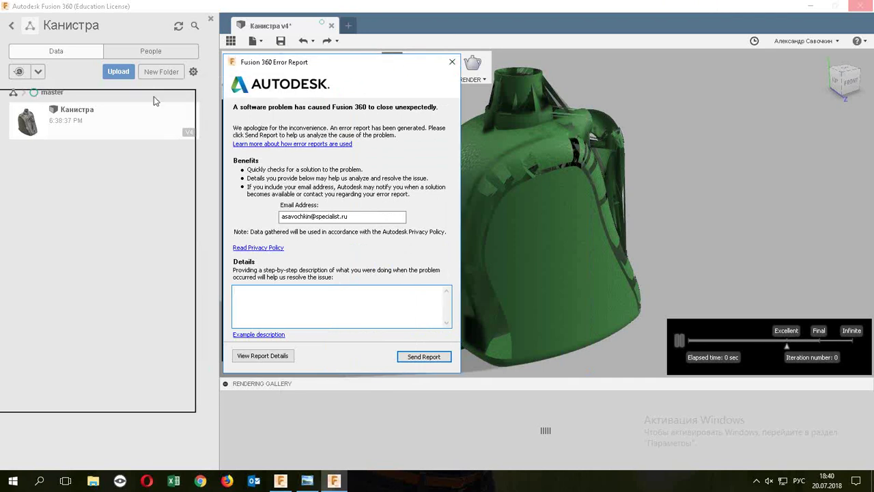
pyautogui.moveTo(201, 62); pyautogui.dragTo(201, 61)
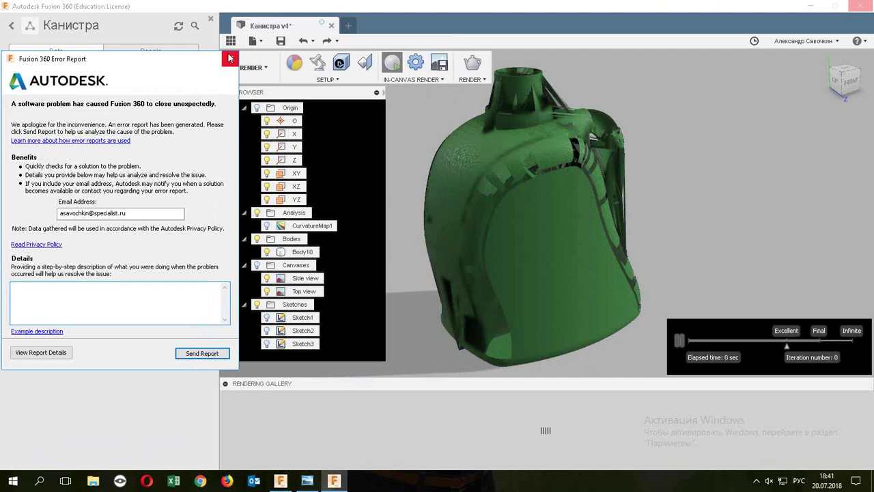
pyautogui.click(230, 59)
# Acknowledge the cancellation, relaunch Fusion 360 and view the recovered Канистра (v4-recovered) design.
pyautogui.click(198, 243)
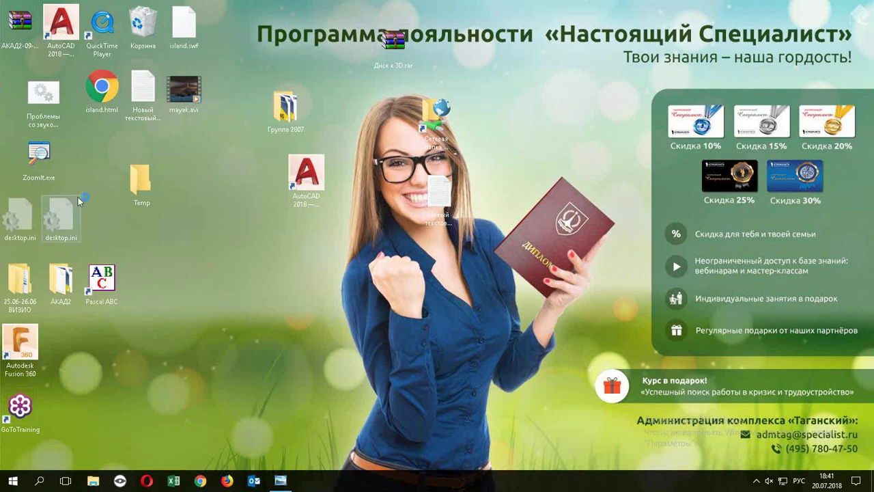
pyautogui.click(21, 345)
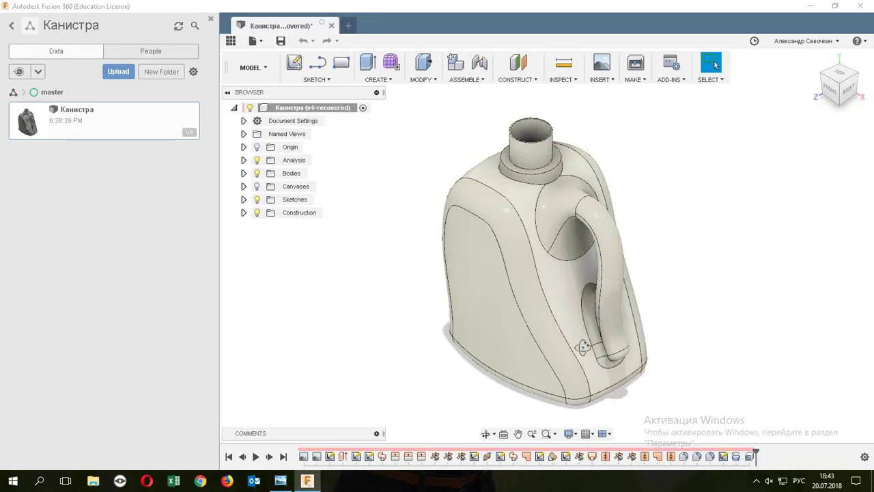
pyautogui.moveTo(634, 333)
pyautogui.keyDown('shift'); pyautogui.mouseDown(button='middle')
pyautogui.moveTo(722, 317)
pyautogui.moveTo(733, 302)
pyautogui.moveTo(710, 289)
pyautogui.moveTo(645, 312)
pyautogui.moveTo(601, 282)
pyautogui.moveTo(661, 329)
pyautogui.moveTo(672, 351)
pyautogui.moveTo(674, 339)
pyautogui.mouseUp(button='middle'); pyautogui.keyUp('shift')
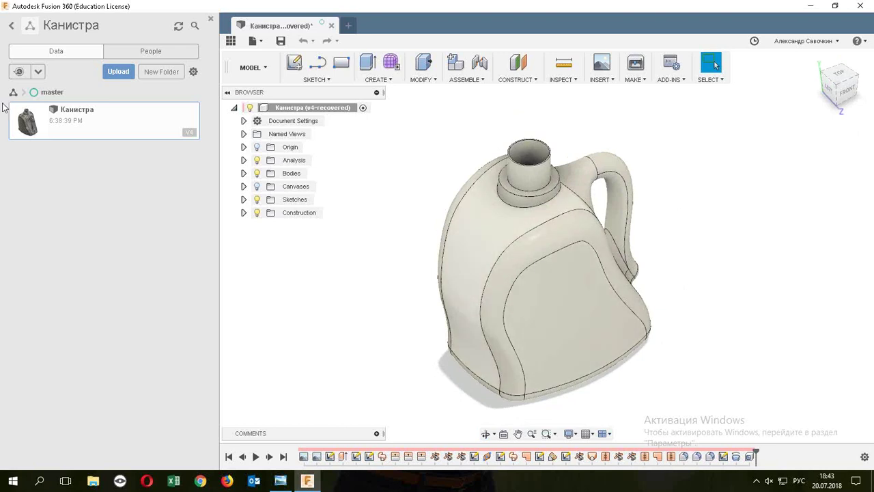
# Return to the projects list and open the Учеба 16.01 project.
pyautogui.click(11, 25)
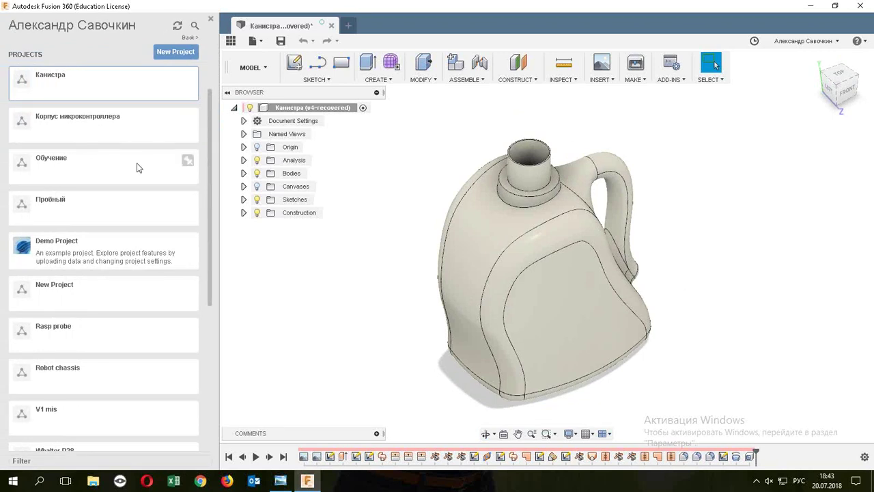
pyautogui.moveTo(627, 272)
pyautogui.keyDown('shift'); pyautogui.mouseDown(button='middle')
pyautogui.moveTo(618, 227)
pyautogui.moveTo(549, 246)
pyautogui.mouseUp(button='middle'); pyautogui.keyUp('shift')
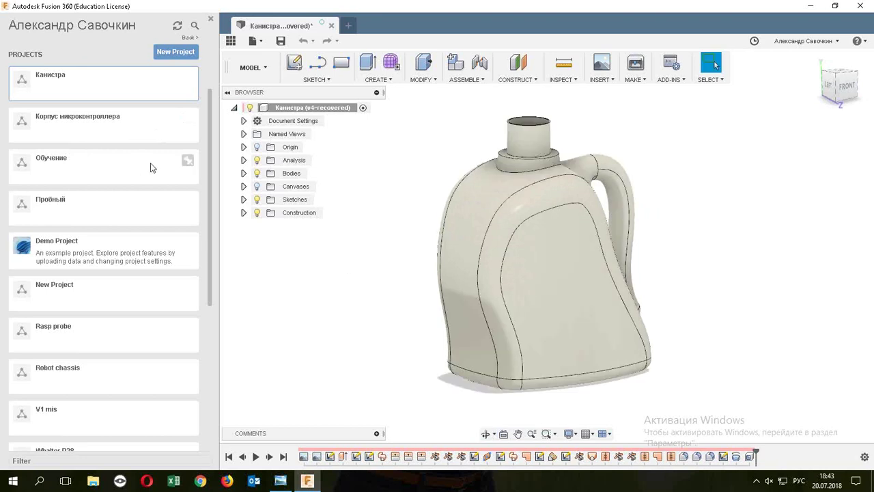
pyautogui.scroll(-2, 211, 159)
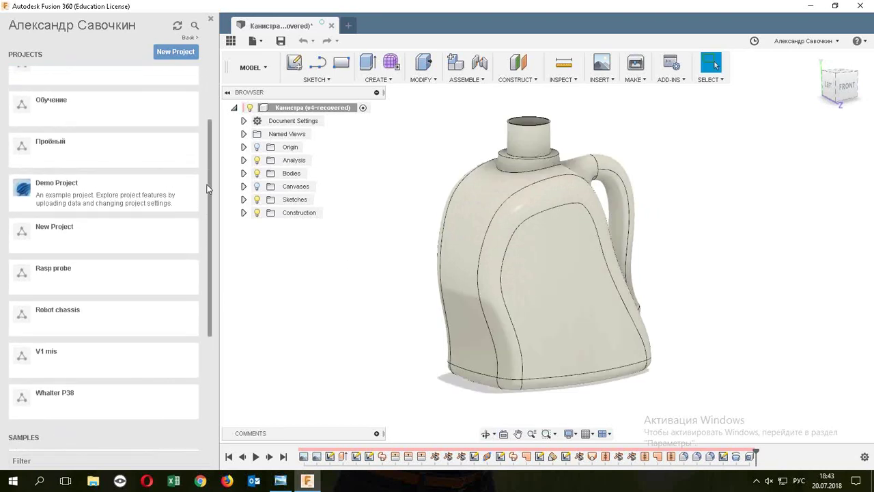
pyautogui.moveTo(208, 180); pyautogui.dragTo(211, 131)
pyautogui.click(102, 215)
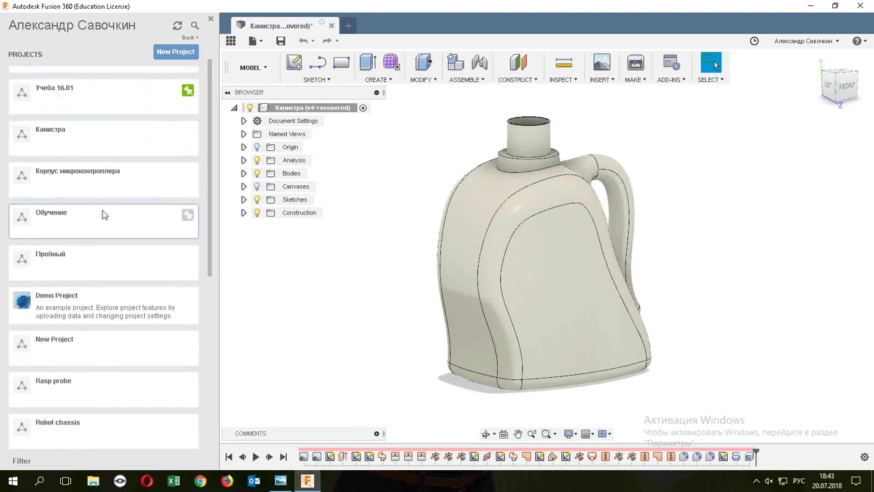
pyautogui.click(103, 99)
pyautogui.click(103, 100)
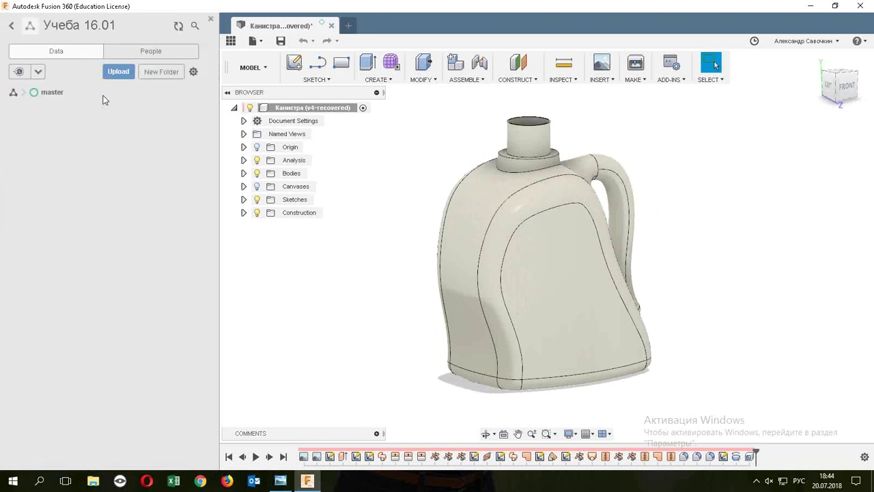
# Open the Урок4 folder and then its Simulation folder.
pyautogui.click(106, 128)
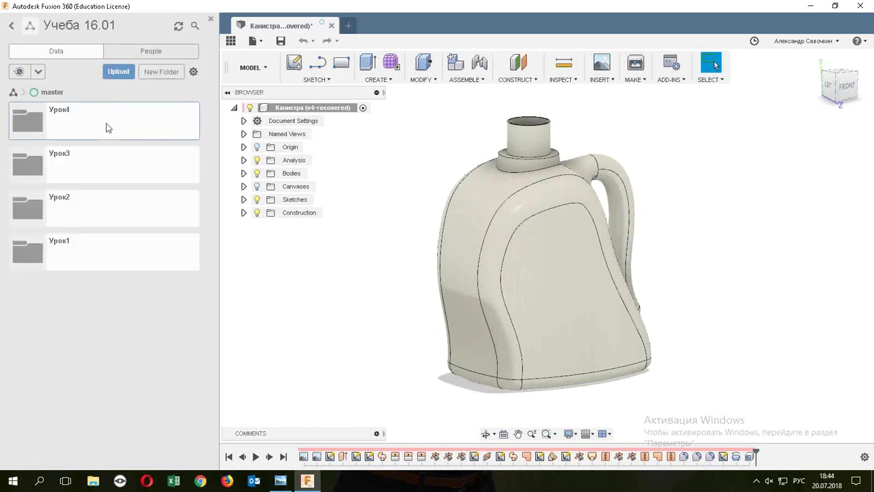
pyautogui.doubleClick(106, 127)
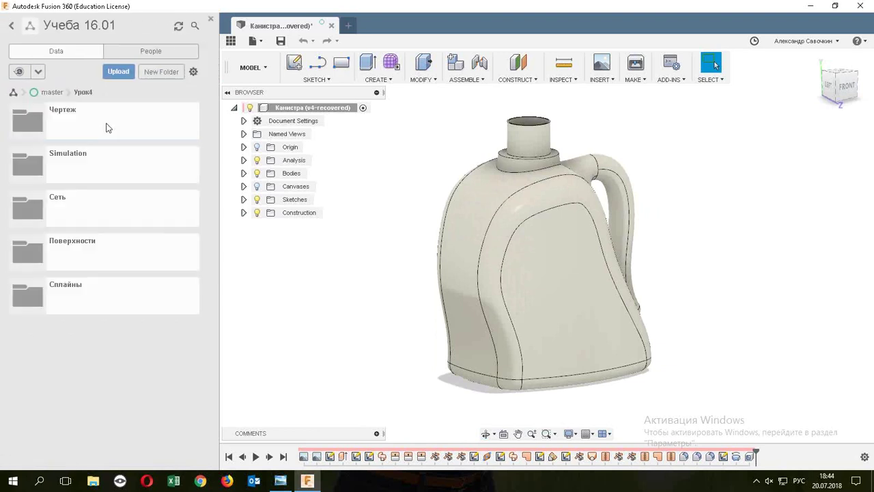
pyautogui.doubleClick(104, 169)
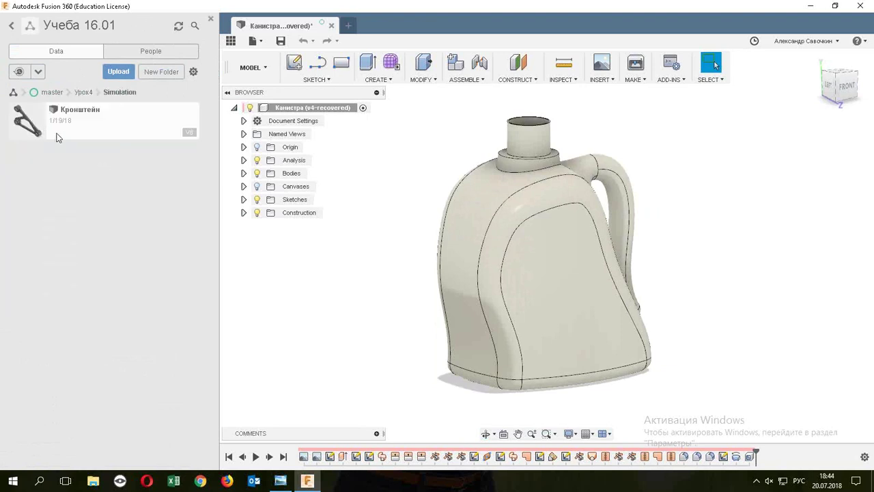
# Navigate back through Учеба 16.01 > Урок4 to the Сеть folder.
pyautogui.click(12, 26)
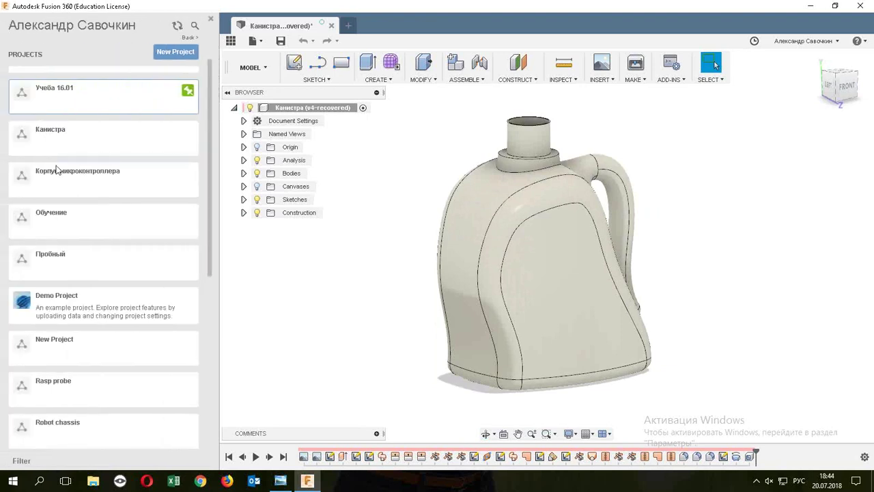
pyautogui.click(84, 98)
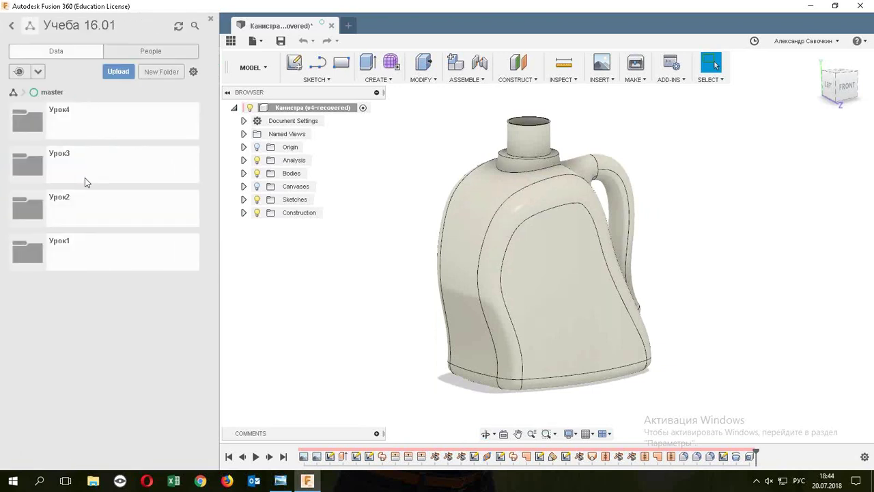
pyautogui.click(86, 137)
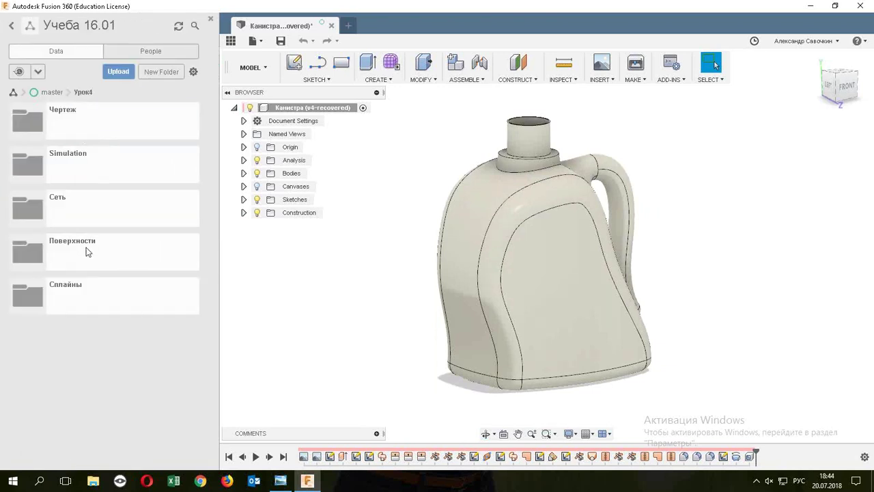
pyautogui.click(95, 211)
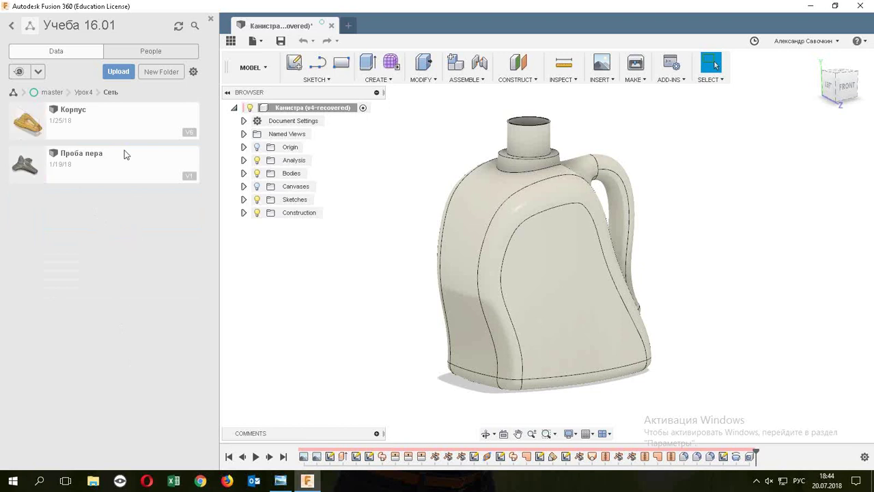
# Open Корпус in a new tab, then browse to Учеба 16.01 > Урок3 > Подвеска.
pyautogui.doubleClick(86, 129)
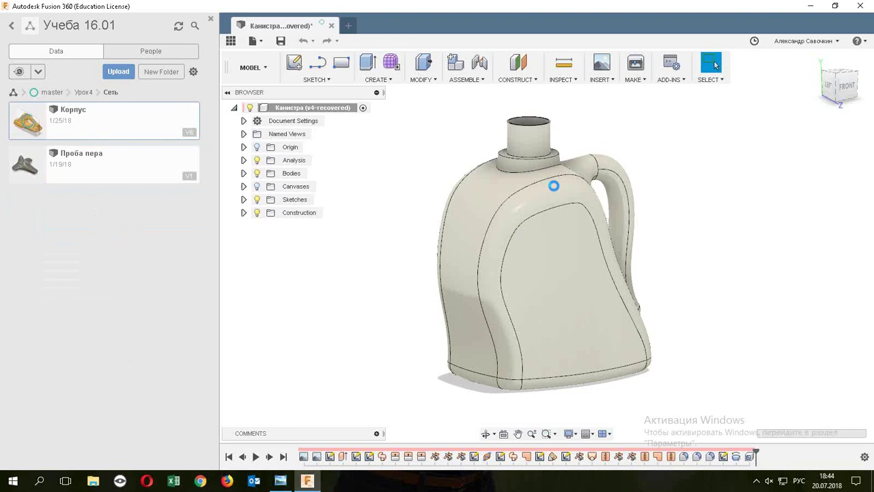
pyautogui.moveTo(591, 225)
pyautogui.keyDown('shift'); pyautogui.mouseDown(button='middle')
pyautogui.moveTo(711, 194)
pyautogui.moveTo(742, 201)
pyautogui.moveTo(677, 221)
pyautogui.moveTo(644, 248)
pyautogui.moveTo(642, 316)
pyautogui.moveTo(641, 281)
pyautogui.moveTo(691, 231)
pyautogui.moveTo(673, 234)
pyautogui.mouseUp(button='middle'); pyautogui.keyUp('shift')
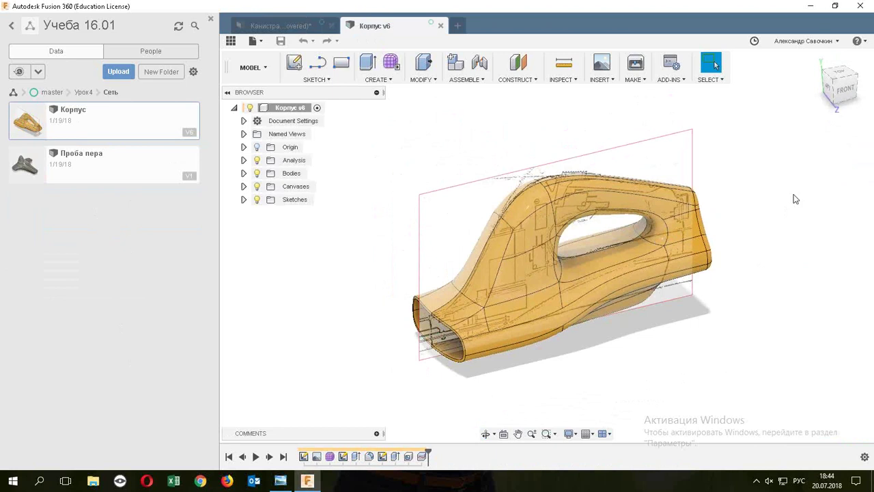
pyautogui.click(12, 27)
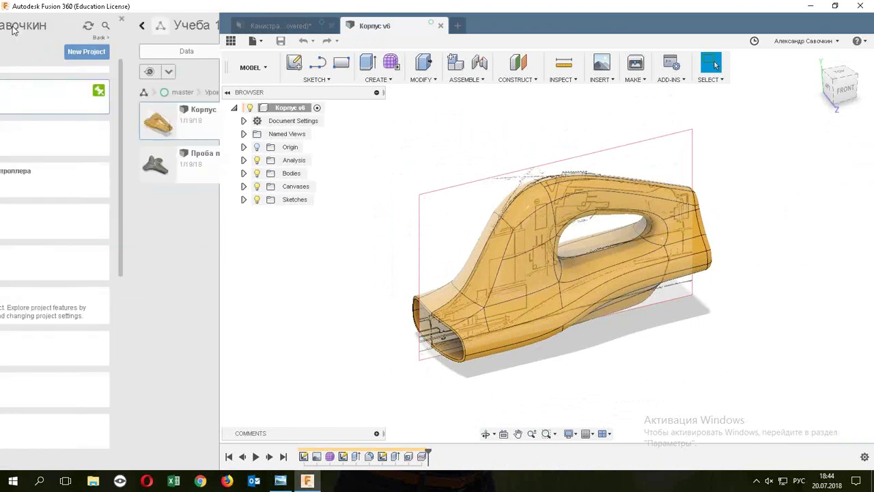
pyautogui.click(32, 97)
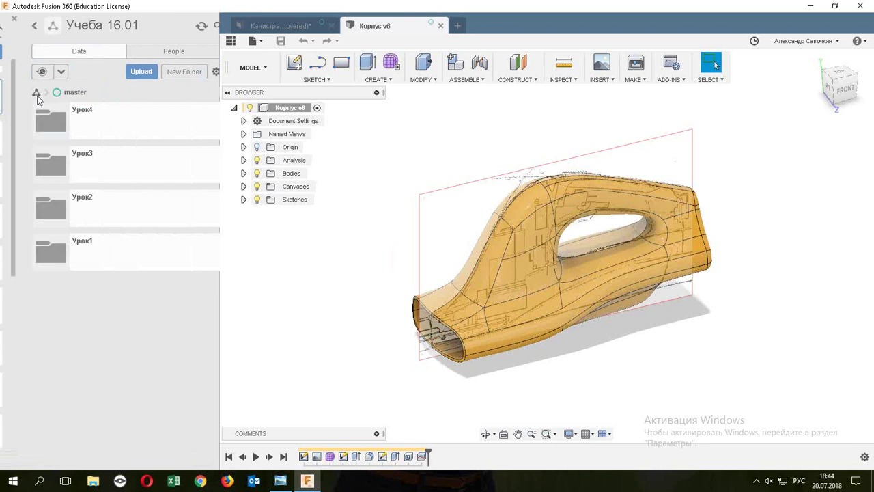
pyautogui.click(82, 164)
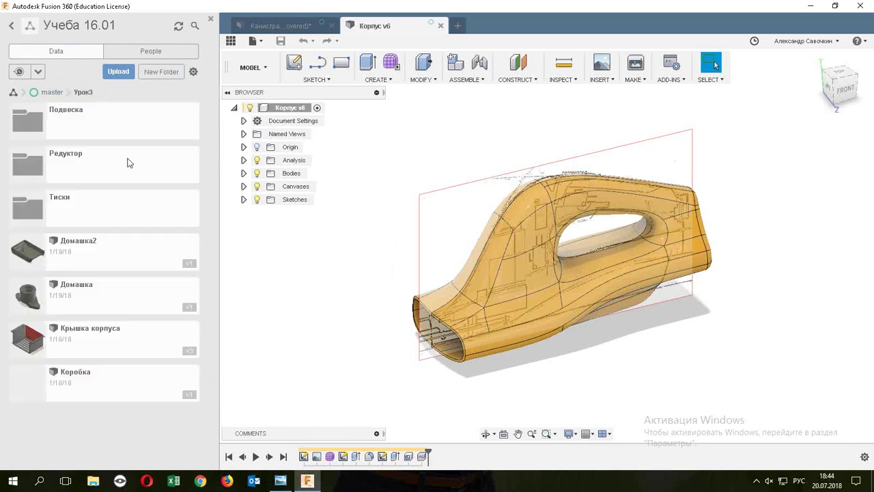
pyautogui.click(121, 123)
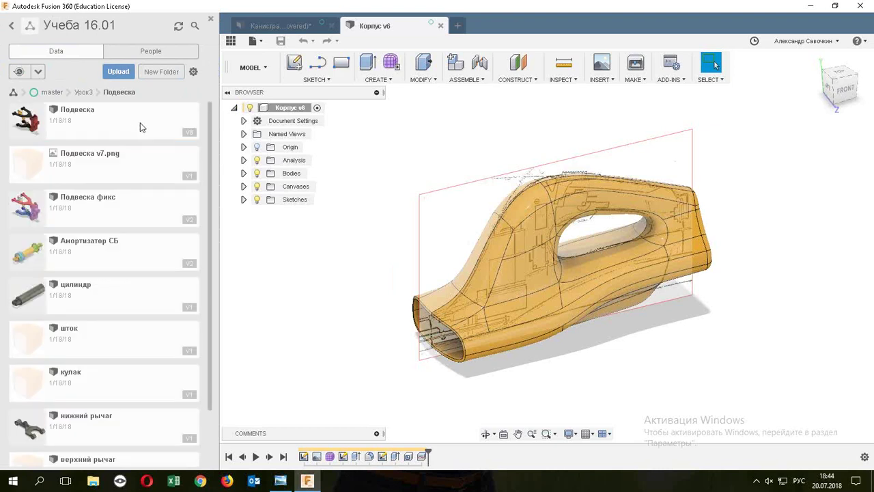
# Open the Подвеска assembly, orbit it and move the red knuckle.
pyautogui.doubleClick(26, 120)
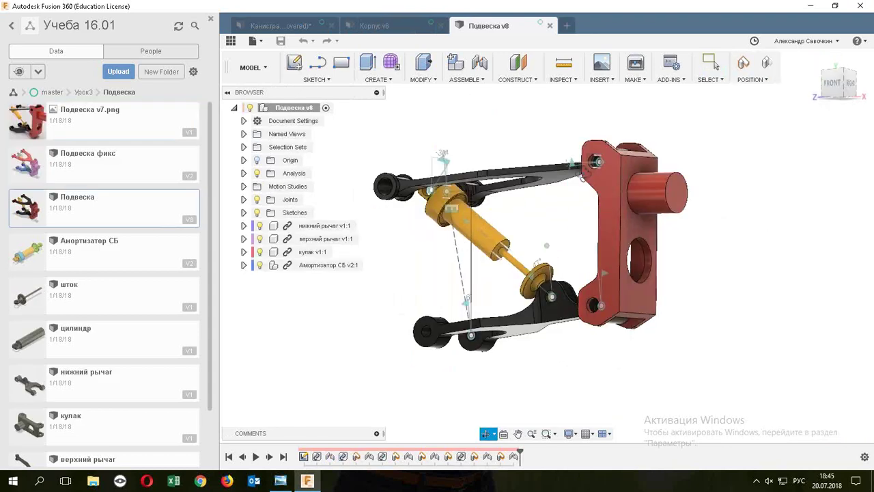
pyautogui.keyDown('shift'); pyautogui.moveTo(676, 246); pyautogui.dragTo(630, 202, button='middle'); pyautogui.keyUp('shift')
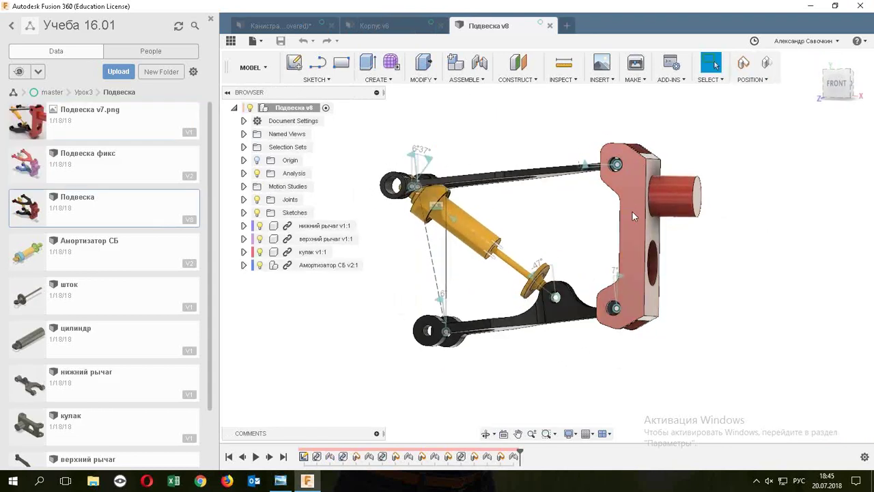
pyautogui.moveTo(633, 213)
pyautogui.mouseDown()
pyautogui.moveTo(619, 202)
pyautogui.moveTo(621, 230)
pyautogui.moveTo(587, 127)
pyautogui.moveTo(565, 111)
pyautogui.moveTo(611, 284)
pyautogui.moveTo(583, 123)
pyautogui.moveTo(612, 288)
pyautogui.moveTo(583, 274)
pyautogui.mouseUp()
pyautogui.moveTo(582, 274)
pyautogui.keyDown('shift'); pyautogui.mouseDown(button='middle')
pyautogui.moveTo(544, 233)
pyautogui.moveTo(536, 254)
pyautogui.moveTo(641, 202)
pyautogui.mouseUp(button='middle'); pyautogui.keyUp('shift')
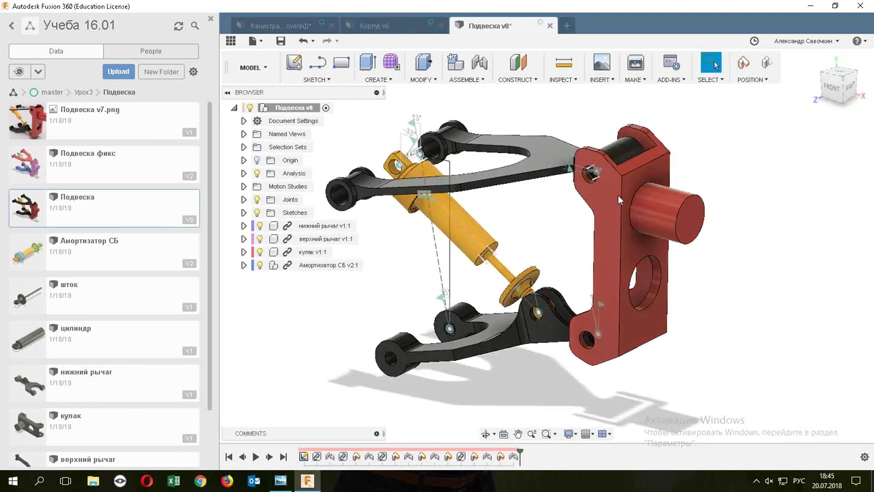
# Flex the suspension linkage by raising the knuckle, undo it, and return to Канистра.
pyautogui.moveTo(627, 295)
pyautogui.mouseDown()
pyautogui.moveTo(598, 169)
pyautogui.moveTo(636, 338)
pyautogui.mouseUp()
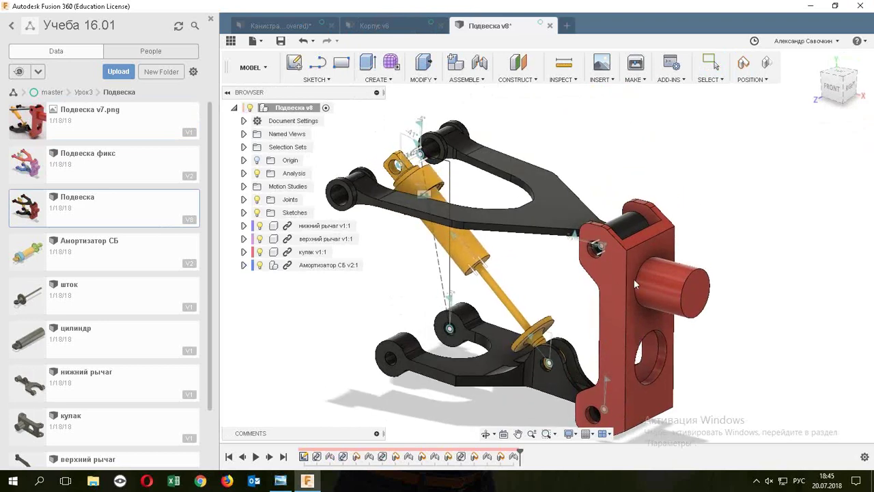
pyautogui.moveTo(637, 338); pyautogui.dragTo(613, 205)
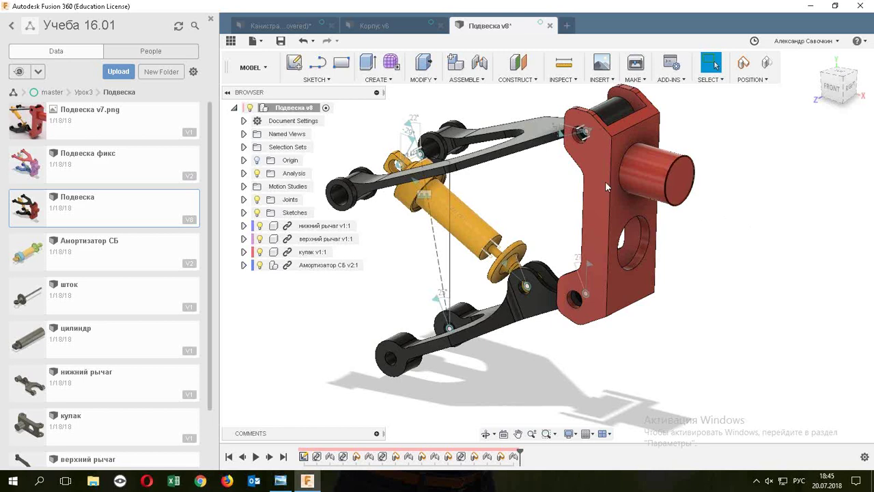
pyautogui.click(303, 41)
pyautogui.click(284, 25)
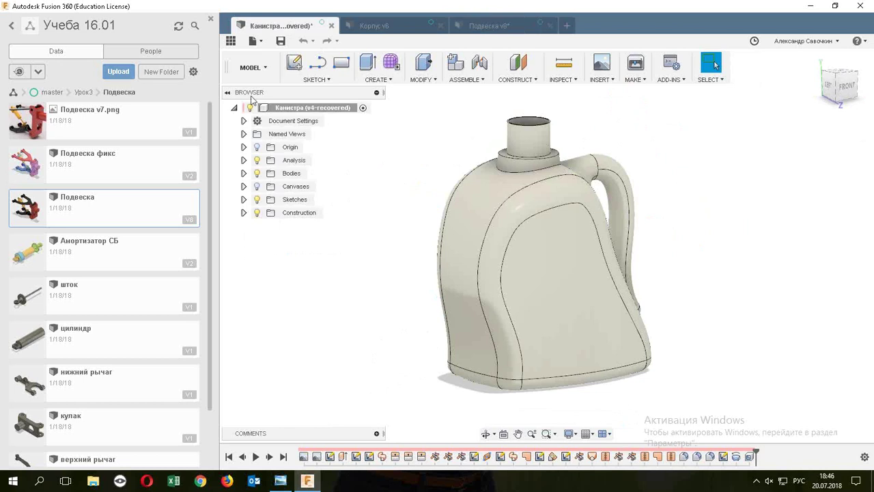
# Switch the Канистра design from the MODEL workspace to CAM.
pyautogui.click(266, 66)
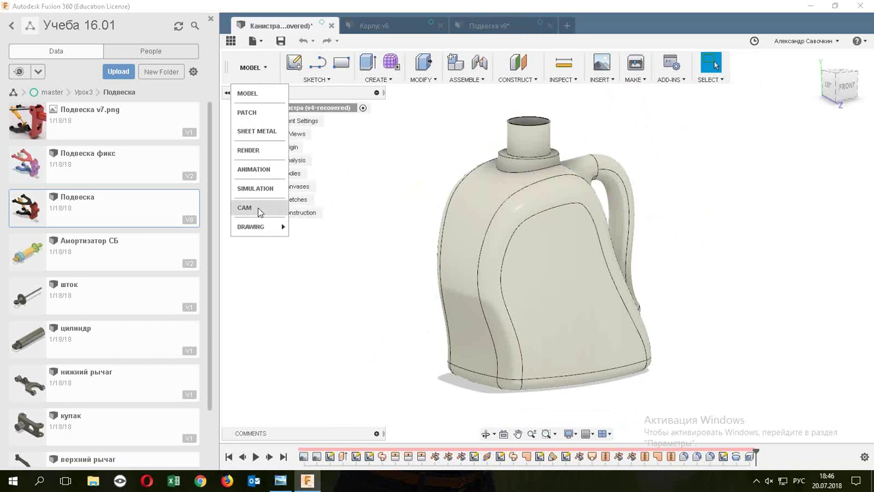
pyautogui.click(258, 208)
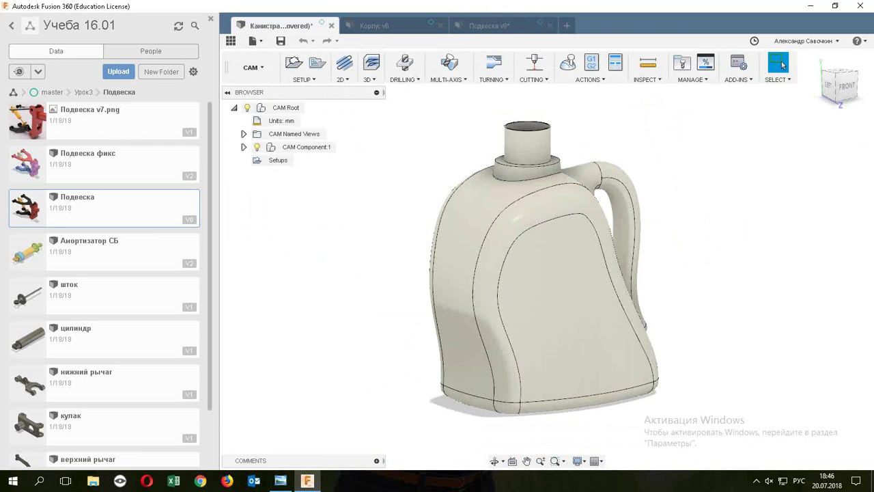
pyautogui.click(781, 64)
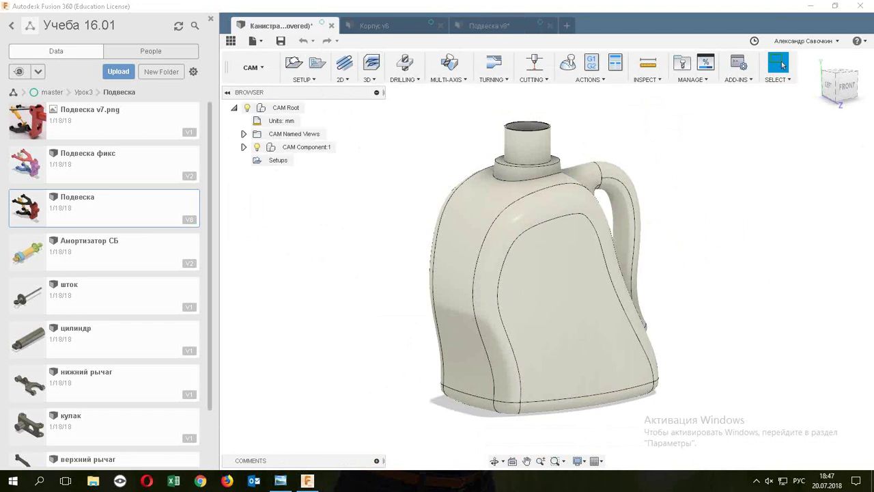
# Open the Chassis Asm design from the Robot chassis project.
pyautogui.click(12, 26)
pyautogui.moveTo(102, 176)
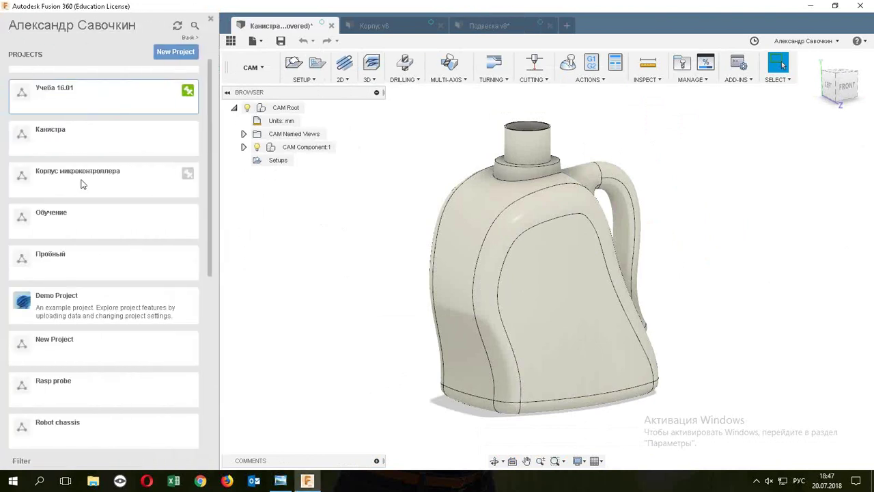
pyautogui.click(111, 426)
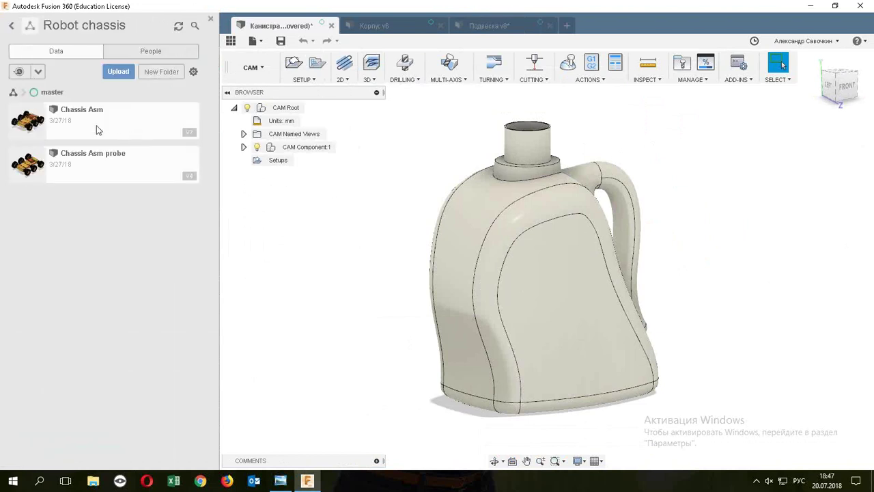
pyautogui.click(97, 127)
pyautogui.doubleClick(96, 125)
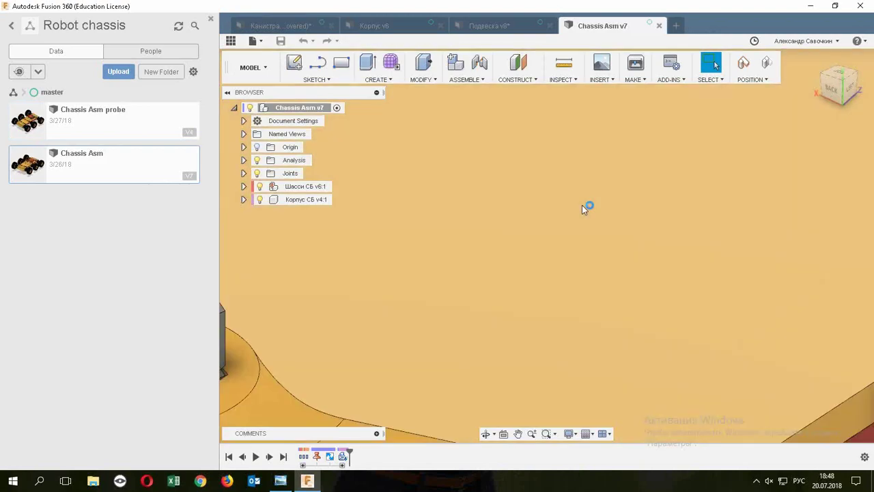
# Zoom, orbit and pan around the six-wheeled chassis and red box, then return to Канистра.
pyautogui.scroll(-2, 592, 202)
pyautogui.scroll(3, 588, 200)
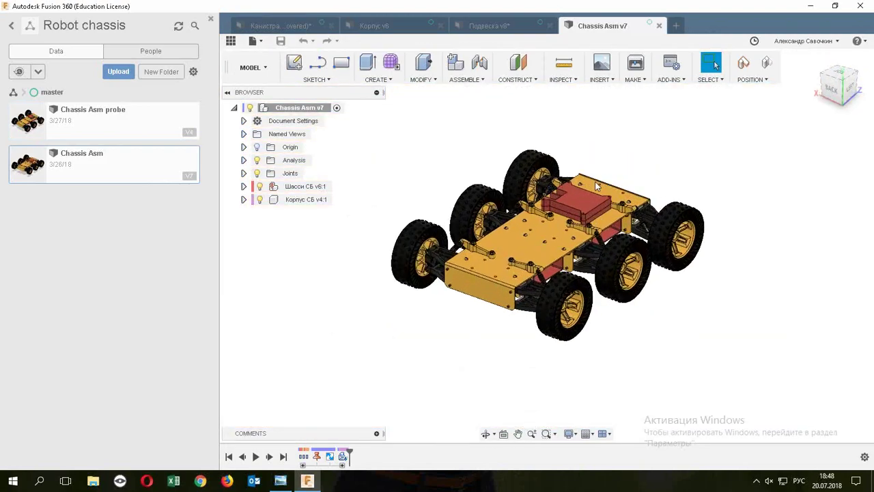
pyautogui.scroll(2, 580, 194)
pyautogui.scroll(3, 574, 203)
pyautogui.moveTo(571, 207)
pyautogui.keyDown('shift'); pyautogui.mouseDown(button='middle')
pyautogui.moveTo(691, 248)
pyautogui.moveTo(541, 304)
pyautogui.mouseUp(button='middle'); pyautogui.keyUp('shift')
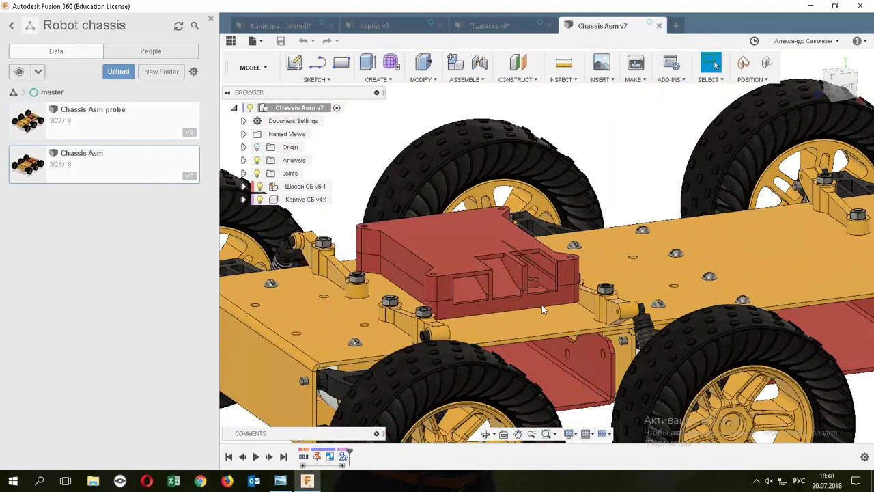
pyautogui.scroll(4, 499, 258)
pyautogui.moveTo(501, 259)
pyautogui.keyDown('shift'); pyautogui.mouseDown(button='middle')
pyautogui.moveTo(478, 259)
pyautogui.moveTo(496, 250)
pyautogui.mouseUp(button='middle'); pyautogui.keyUp('shift')
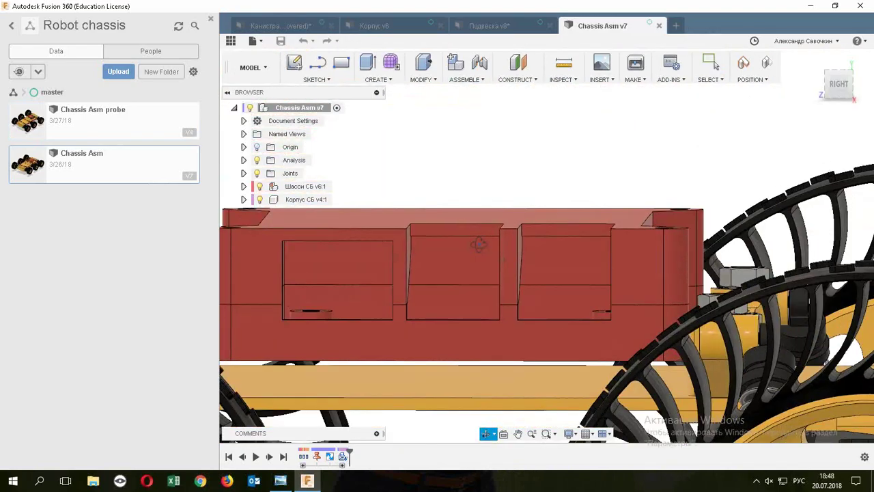
pyautogui.scroll(-3, 496, 250)
pyautogui.scroll(-3, 499, 252)
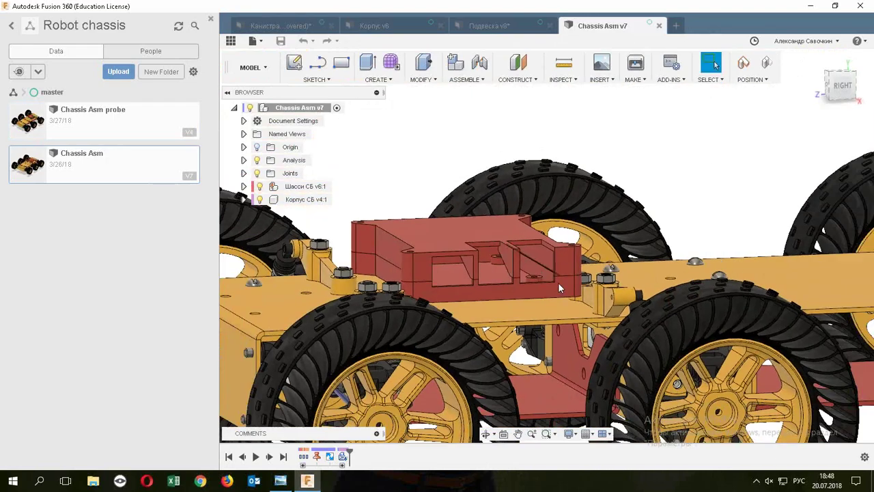
pyautogui.scroll(-2, 558, 282)
pyautogui.keyDown('shift'); pyautogui.moveTo(557, 282); pyautogui.dragTo(635, 339, button='middle'); pyautogui.keyUp('shift')
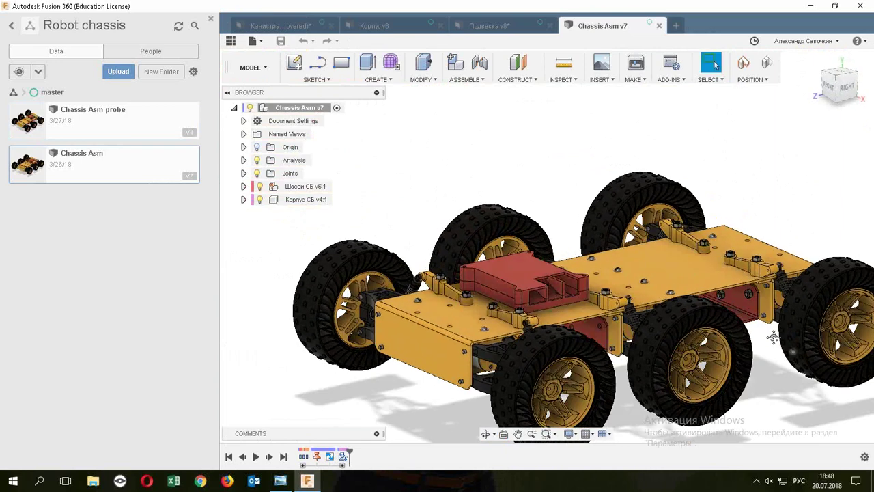
pyautogui.moveTo(792, 358); pyautogui.dragTo(763, 326, button='middle')
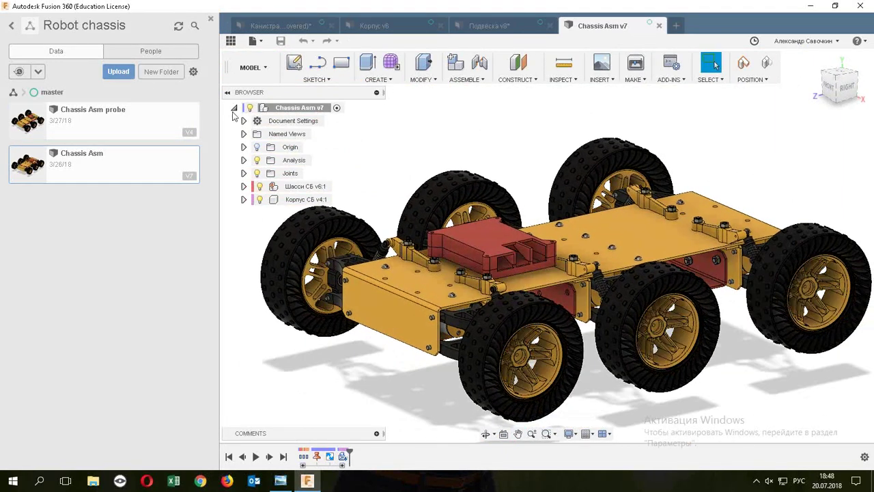
pyautogui.click(277, 25)
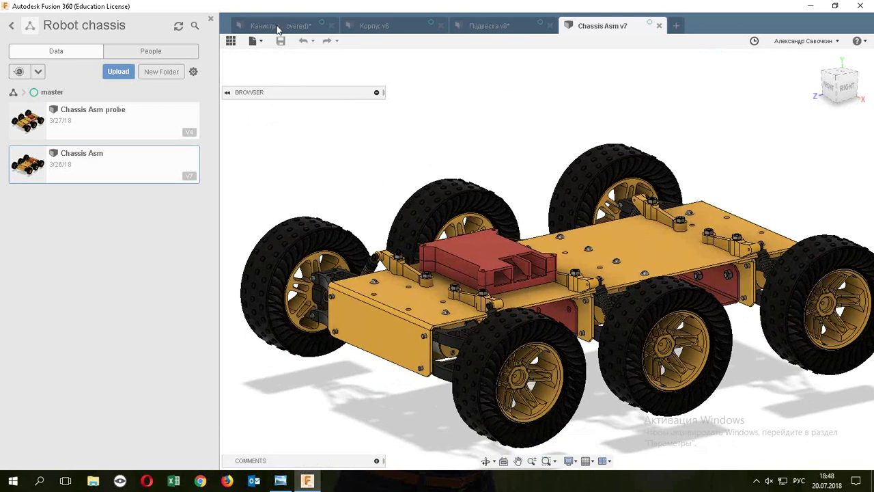